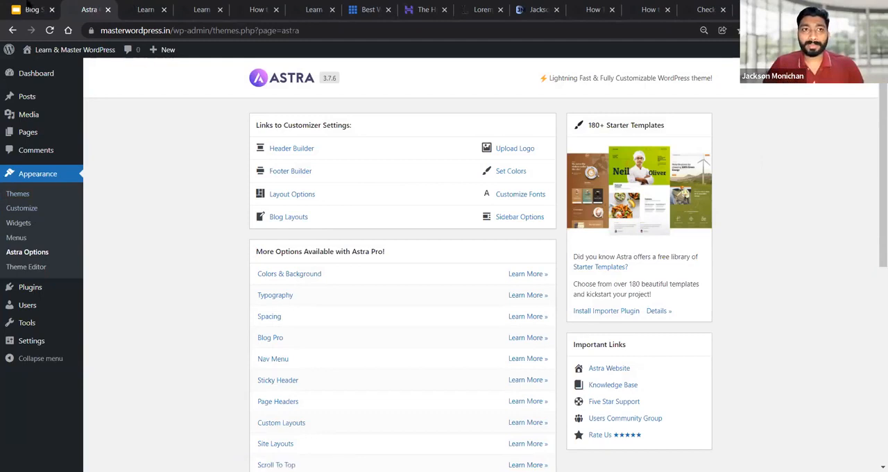
Review the Astra Options page, covering the customizer links, Astra Pro options, free plugins and important links
scroll(151, 155, down, 1)
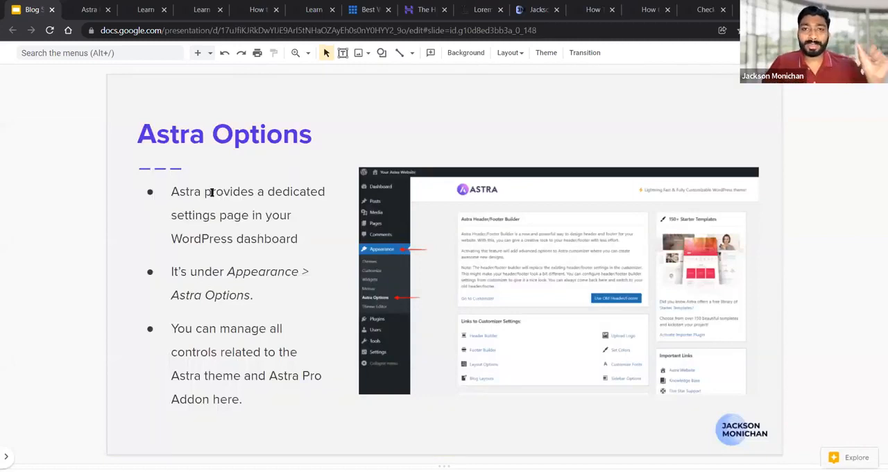
click(88, 9)
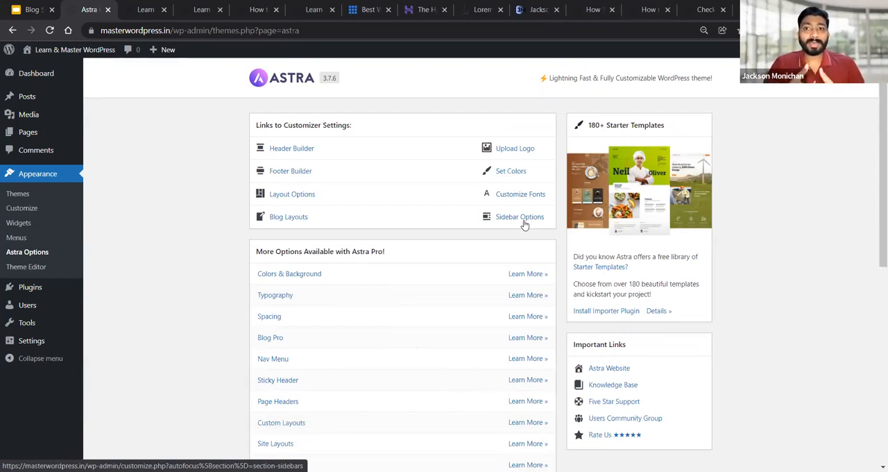
scroll(430, 317, down, 1)
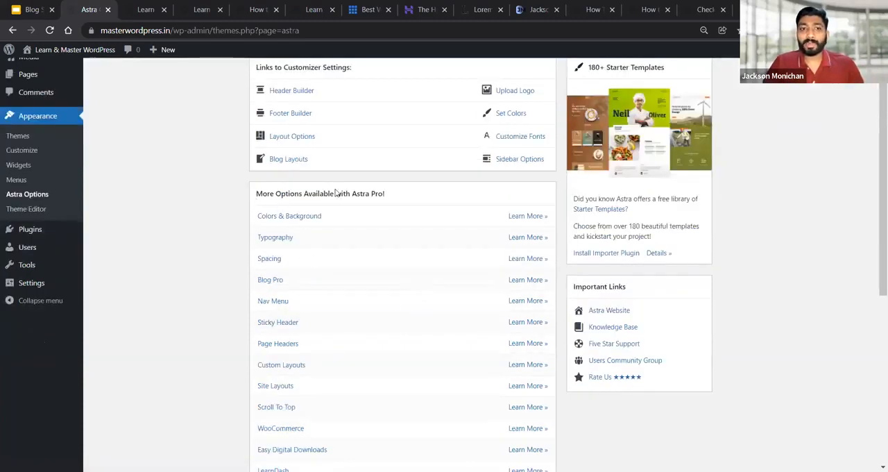
scroll(399, 212, down, 1)
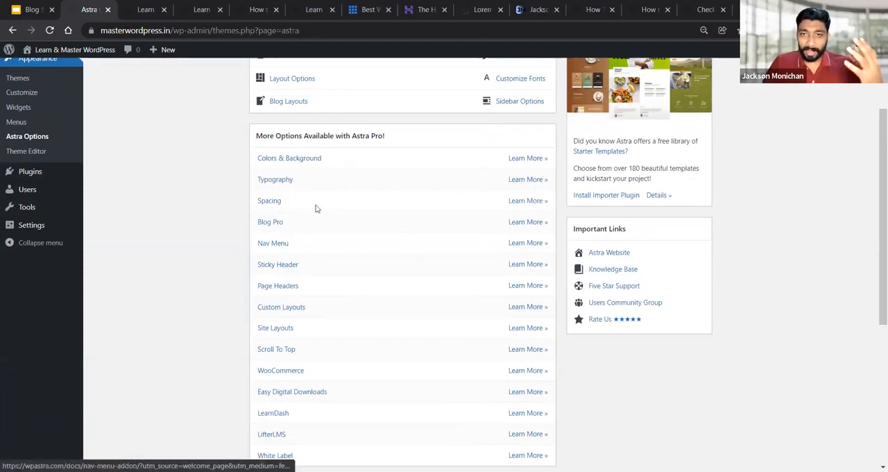
scroll(152, 188, down, 1)
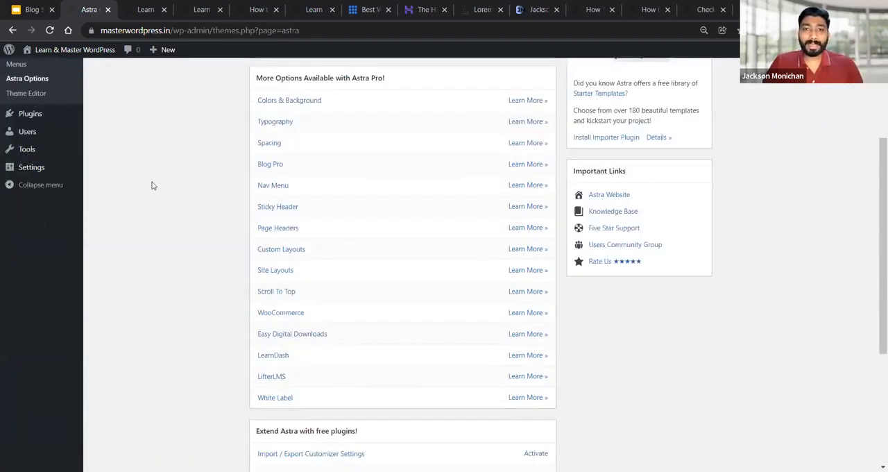
scroll(238, 210, down, 4)
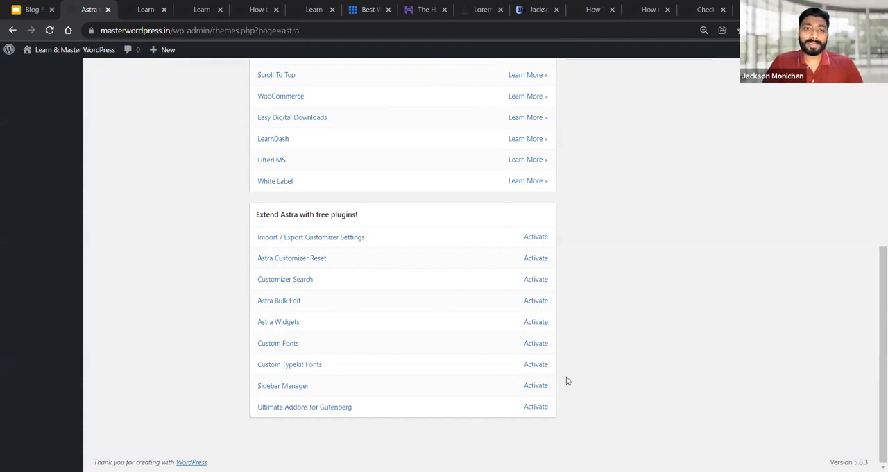
scroll(569, 379, up, 4)
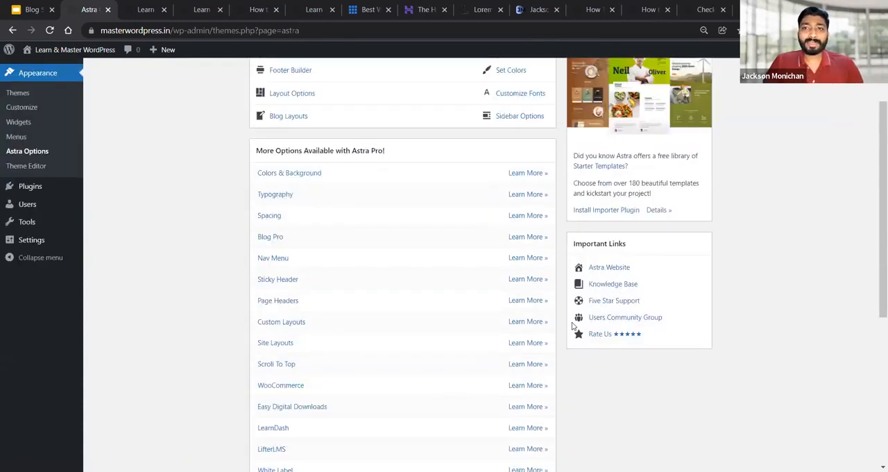
scroll(573, 325, down, 4)
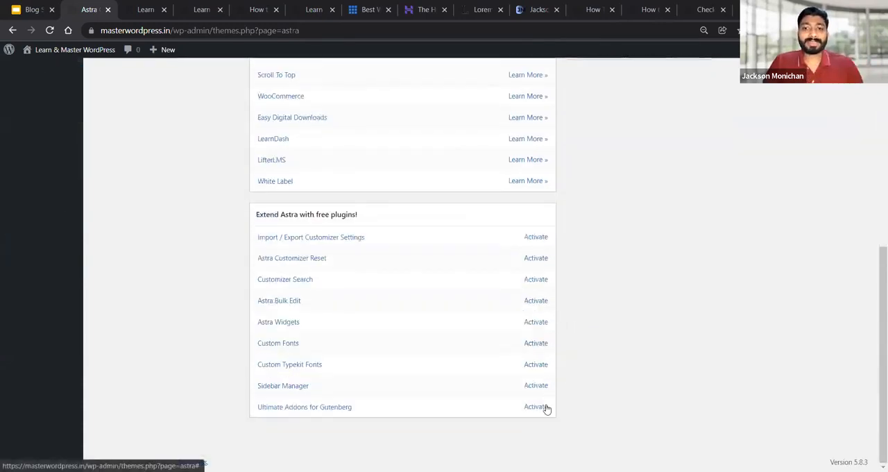
scroll(547, 408, up, 3)
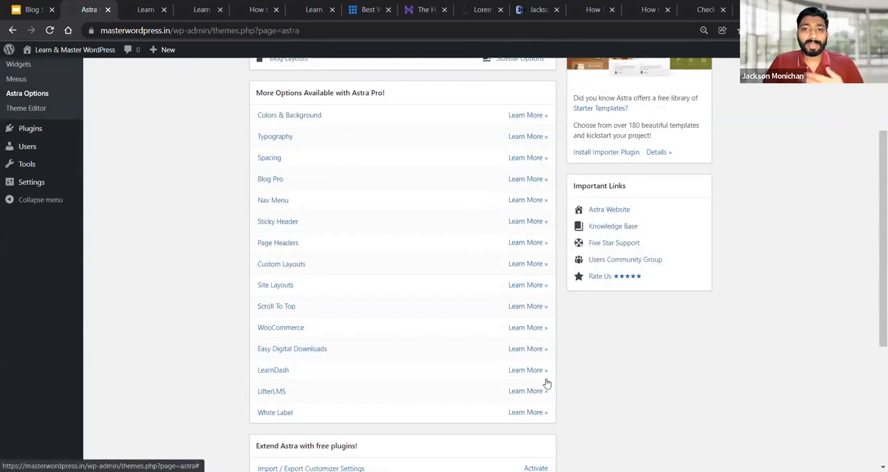
scroll(547, 383, up, 1)
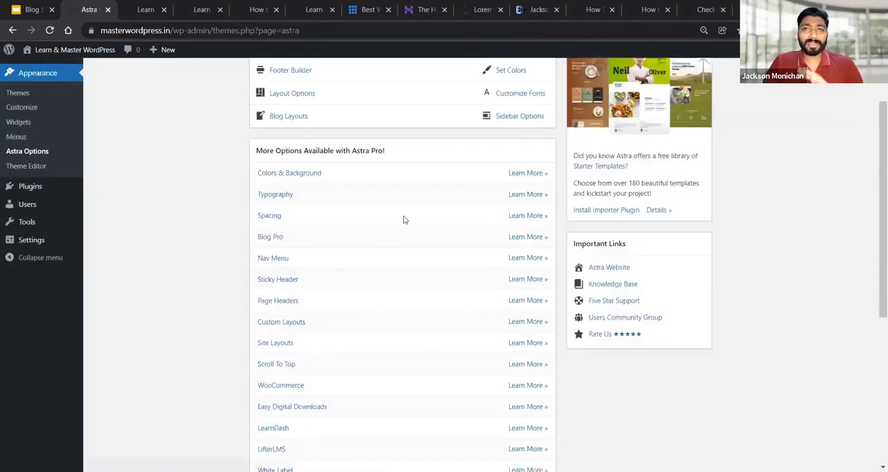
scroll(405, 220, up, 1)
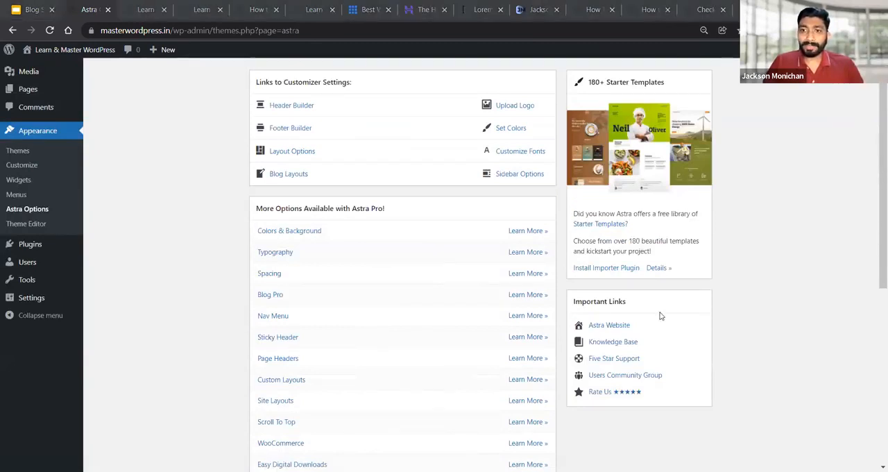
Open the site's theme Customizer and consult the Customiser slide in Google Slides before returning to it
mouse_move(41, 241)
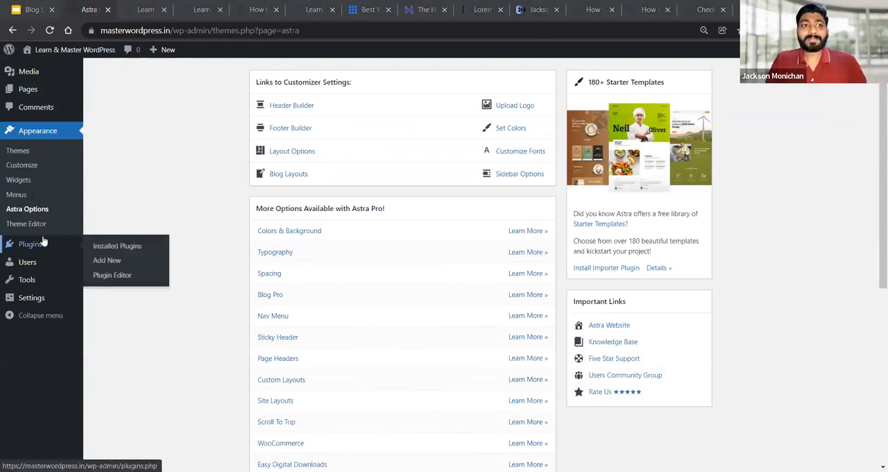
click(23, 170)
key(ctrl+1)
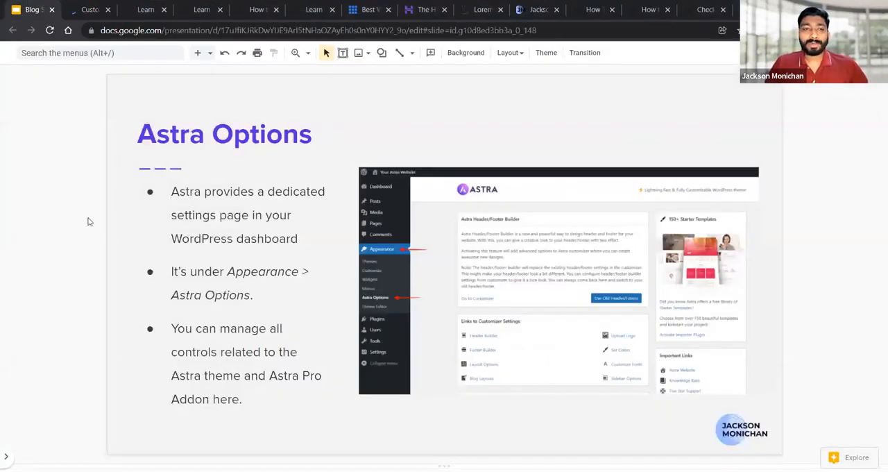
key(Down)
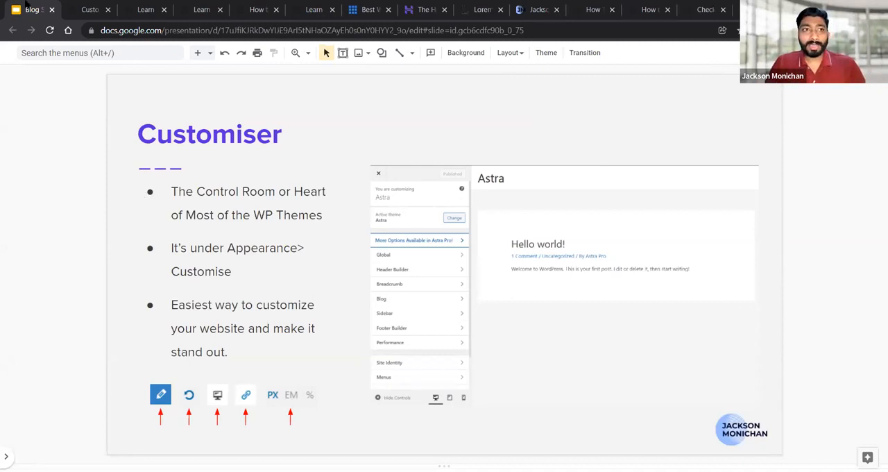
click(89, 9)
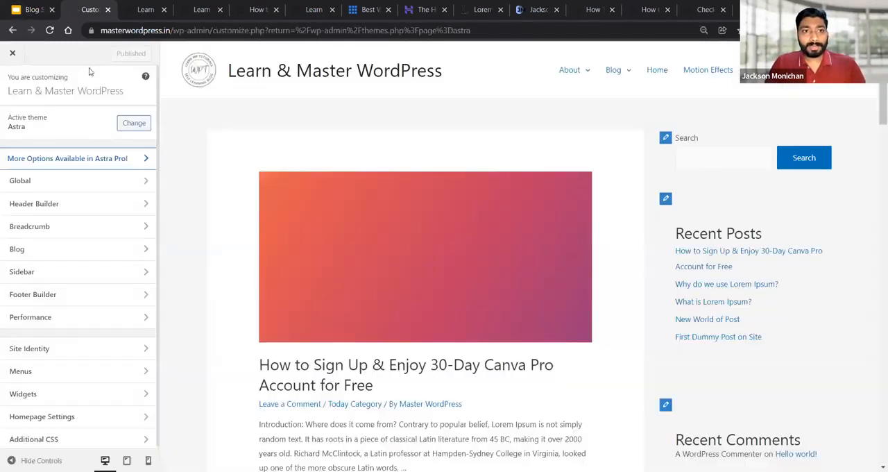
Open the Global Typography settings and look over the font presets alongside the site preview
click(39, 183)
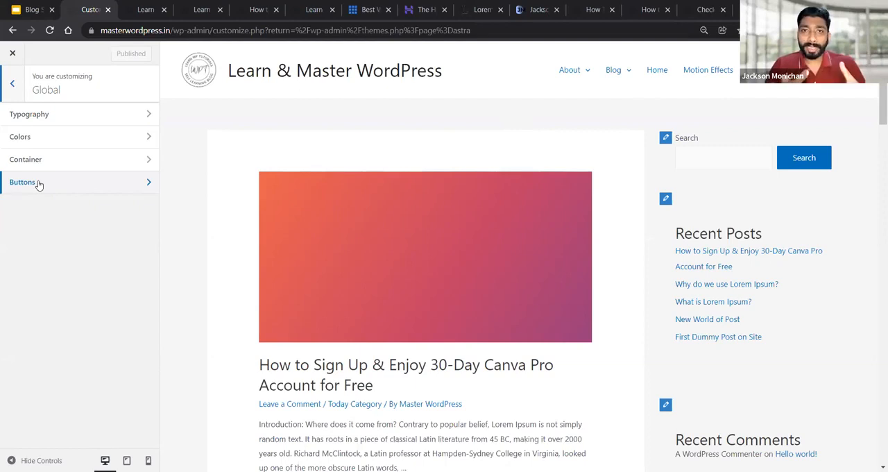
click(50, 117)
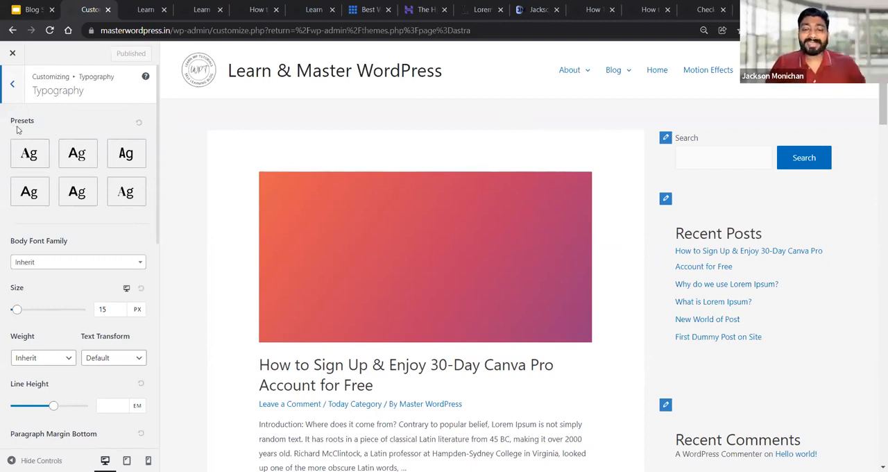
drag(11, 121, 26, 125)
click(41, 133)
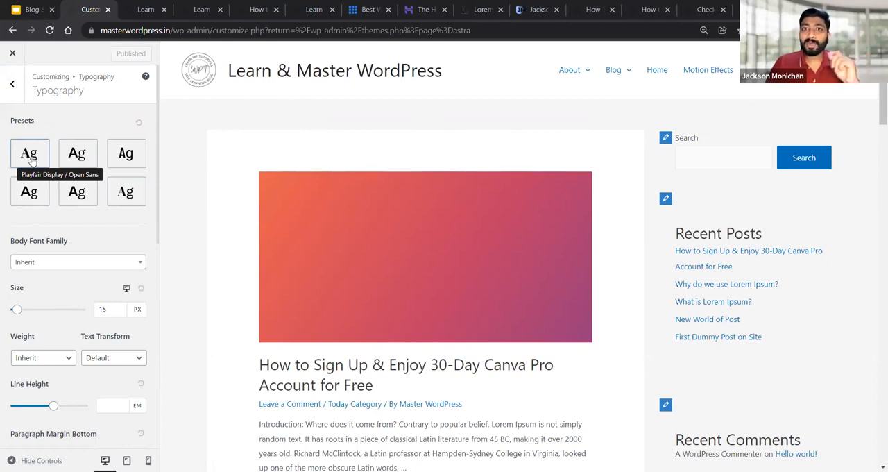
scroll(476, 240, down, 2)
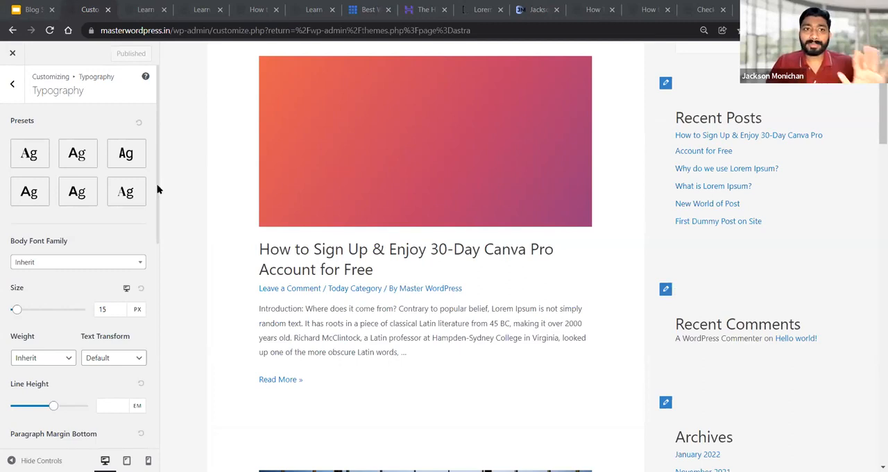
scroll(230, 268, up, 2)
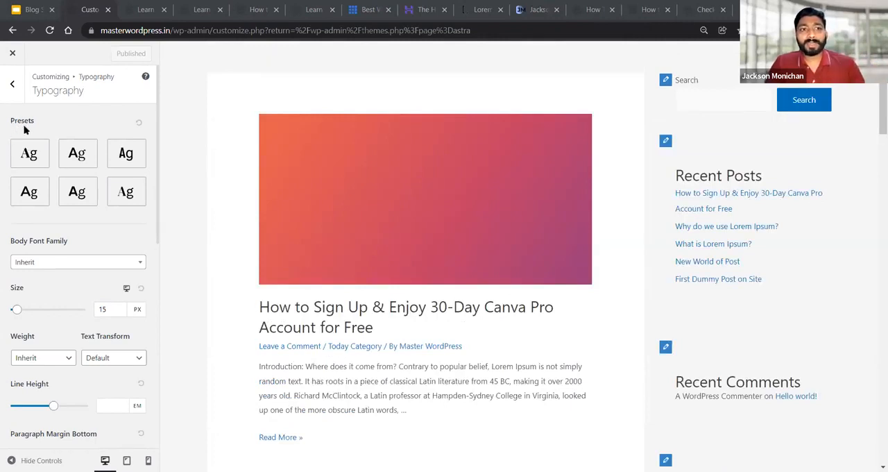
scroll(291, 221, up, 2)
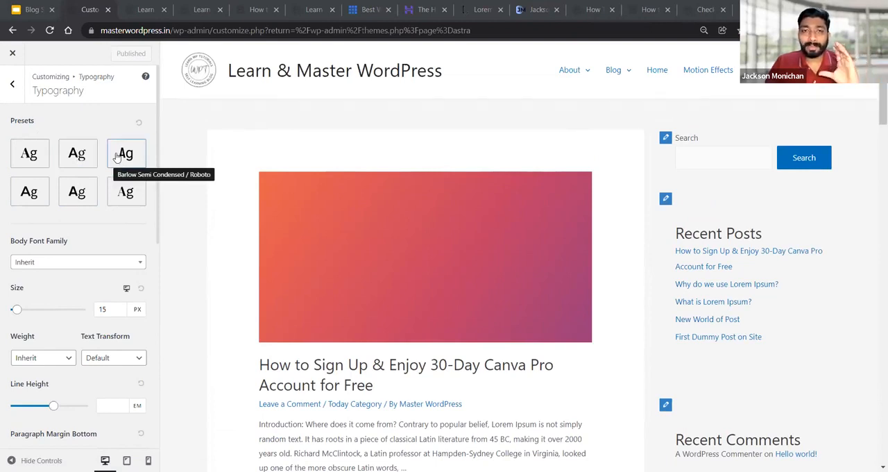
Apply the Playfair Display / Open Sans typography preset and check it across the site preview
click(28, 158)
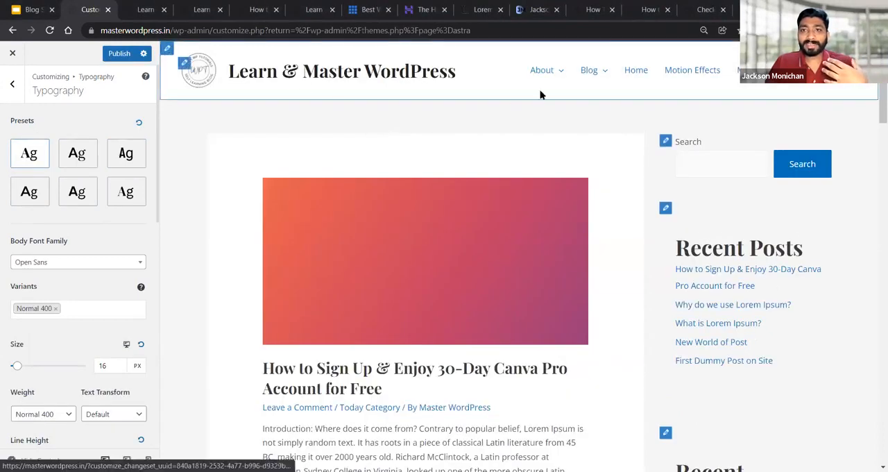
scroll(671, 230, down, 2)
scroll(668, 226, down, 10)
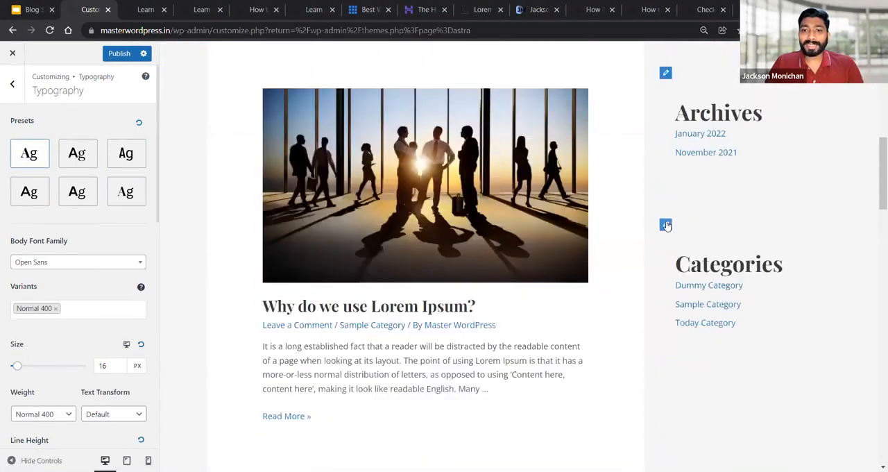
scroll(667, 226, up, 7)
scroll(667, 226, up, 5)
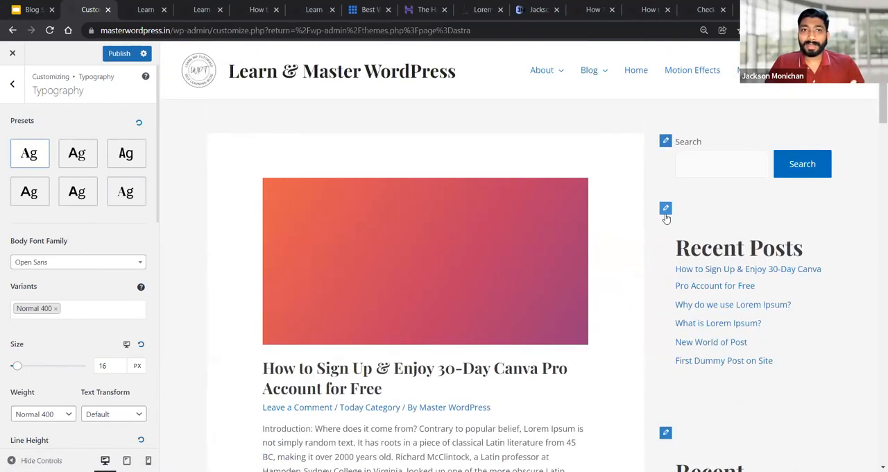
Apply the Lato / Lora typography preset and change the body font family to Arial
click(77, 154)
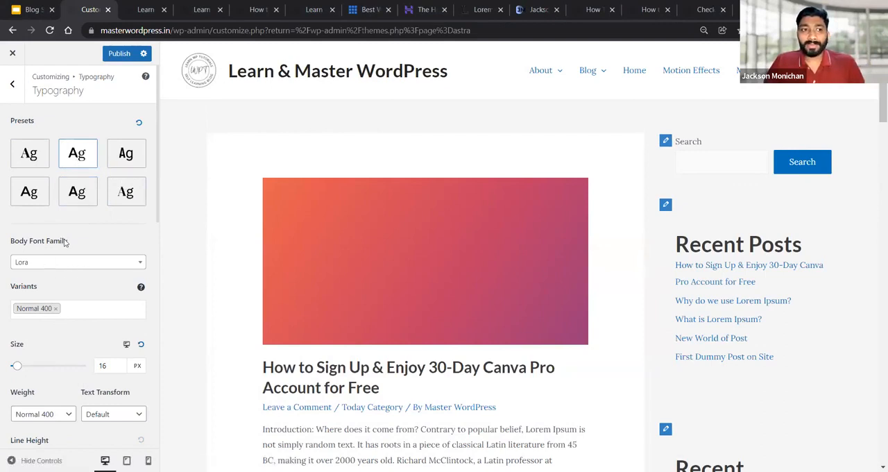
scroll(64, 240, down, 2)
scroll(31, 175, up, 1)
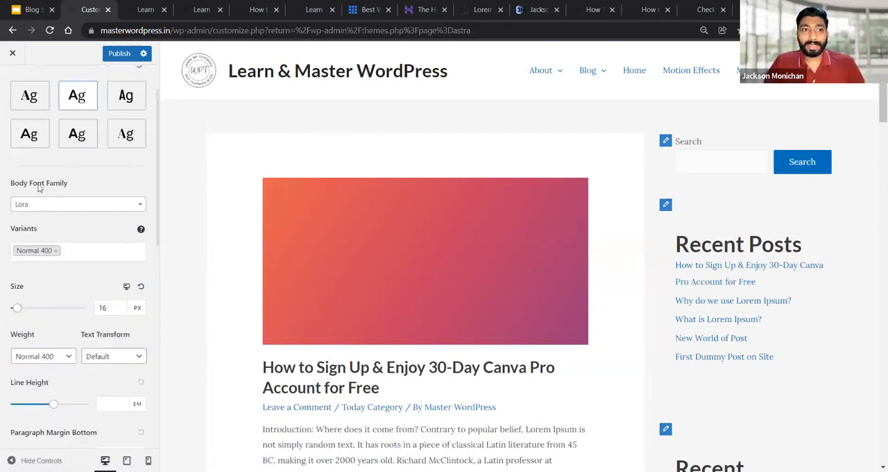
click(41, 205)
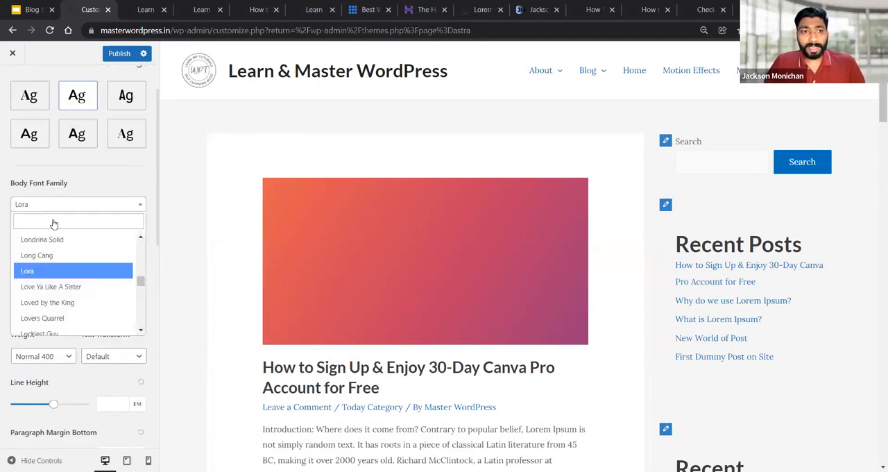
drag(140, 283, 141, 246)
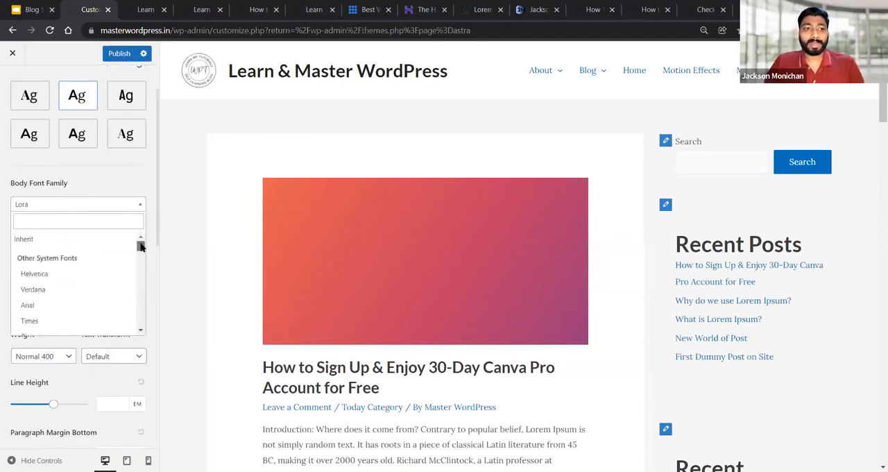
click(110, 223)
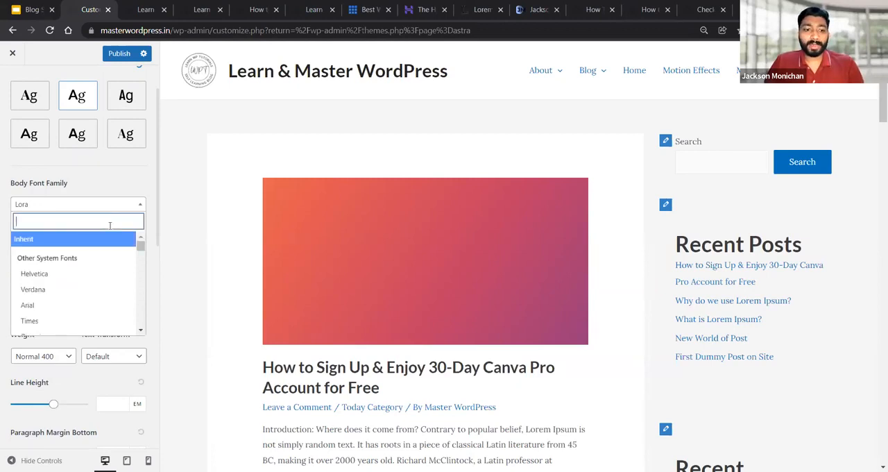
text(Arial)
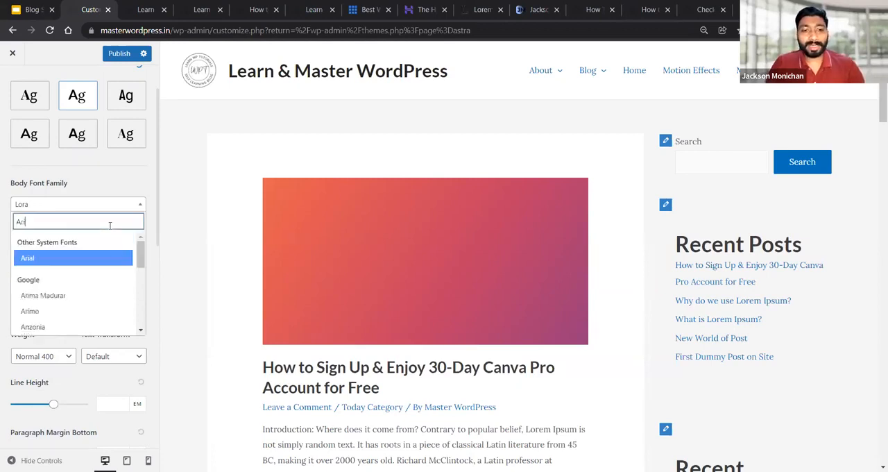
click(75, 257)
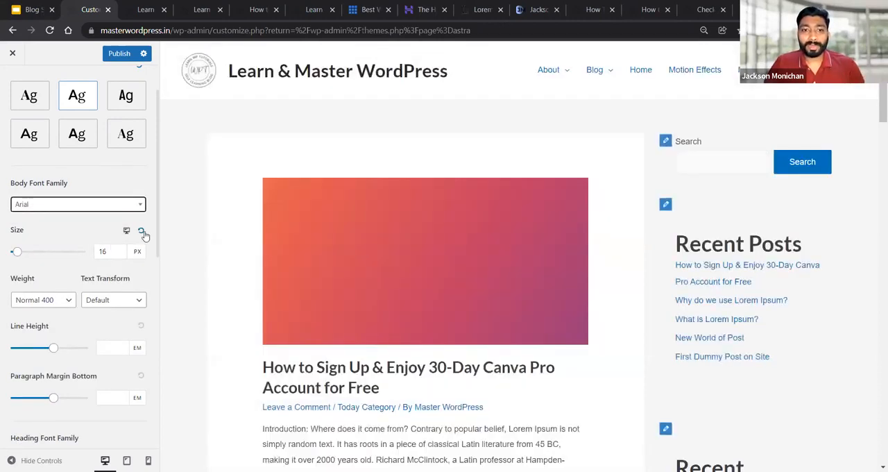
Try a larger body font size in the preview, such as 38 px, and set it to 16 px
scroll(414, 266, down, 3)
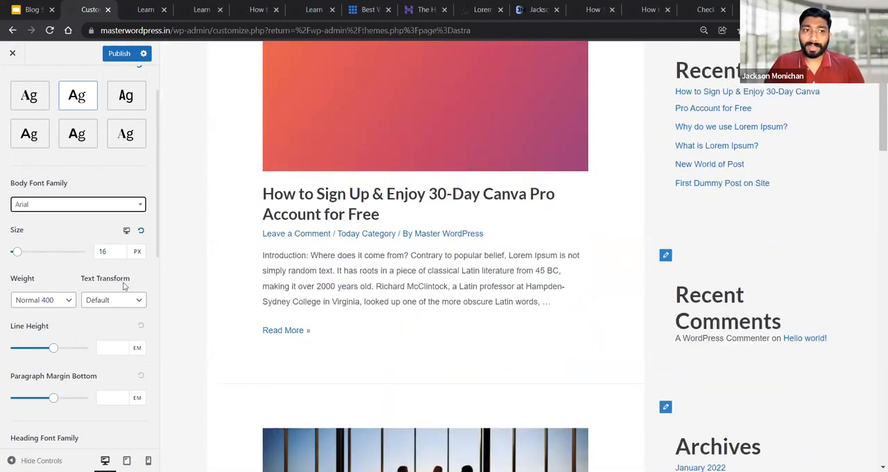
mouse_move(26, 258)
mouse_down()
mouse_move(35, 259)
mouse_move(18, 254)
mouse_up()
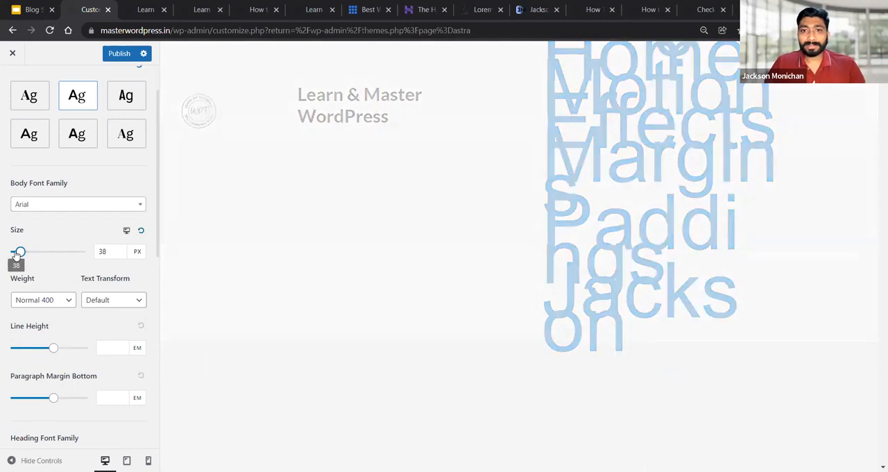
click(102, 251)
double_click(102, 251)
text(16)
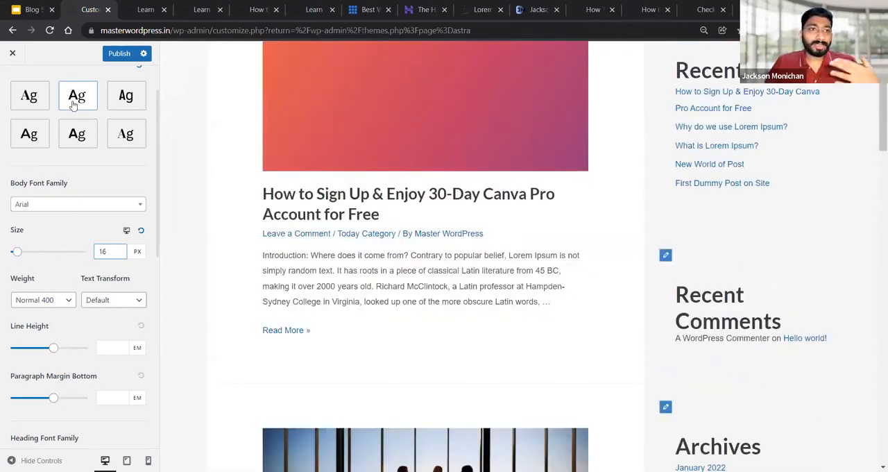
Apply the third typography preset, the one that uses Roboto for the body text
click(126, 97)
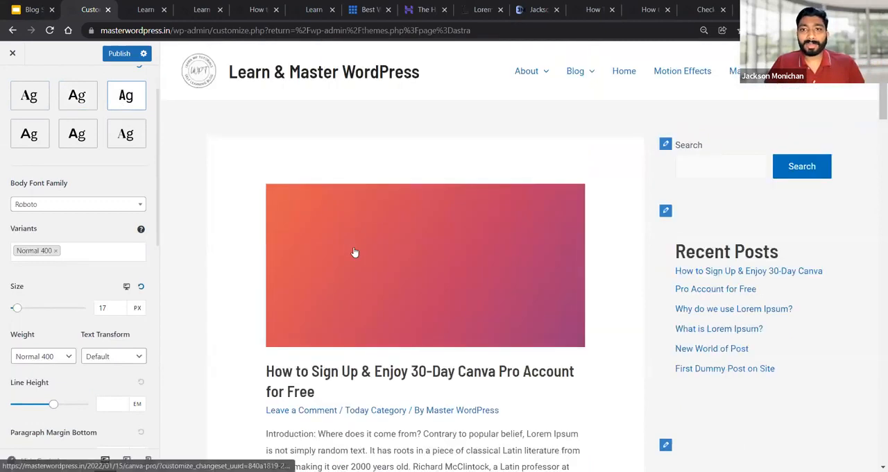
Try the Bold 700 weight for the body font and check the post text in the preview
scroll(69, 276, down, 1)
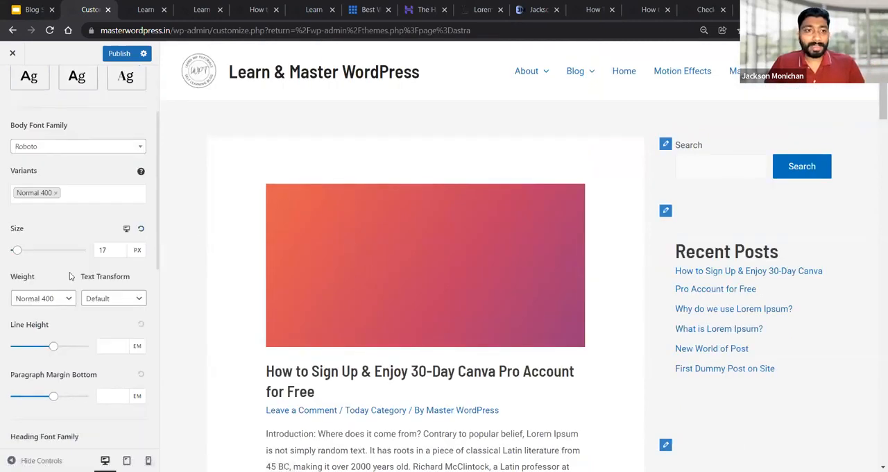
scroll(69, 277, down, 3)
scroll(75, 229, up, 2)
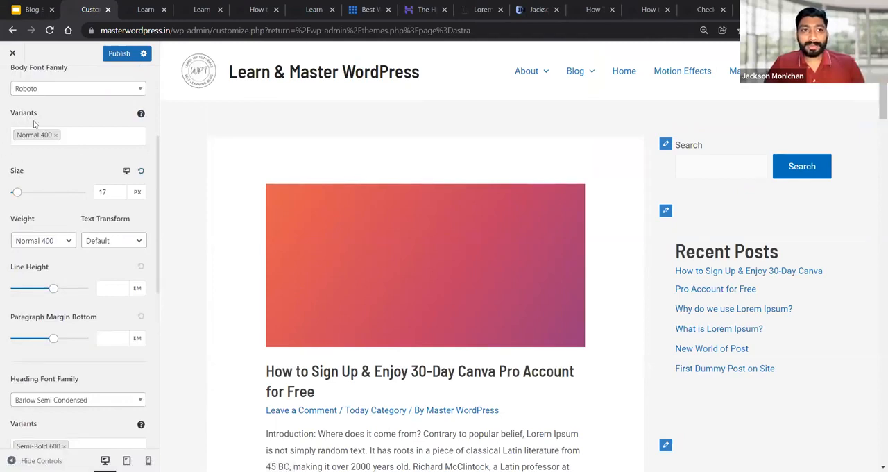
scroll(37, 125, up, 2)
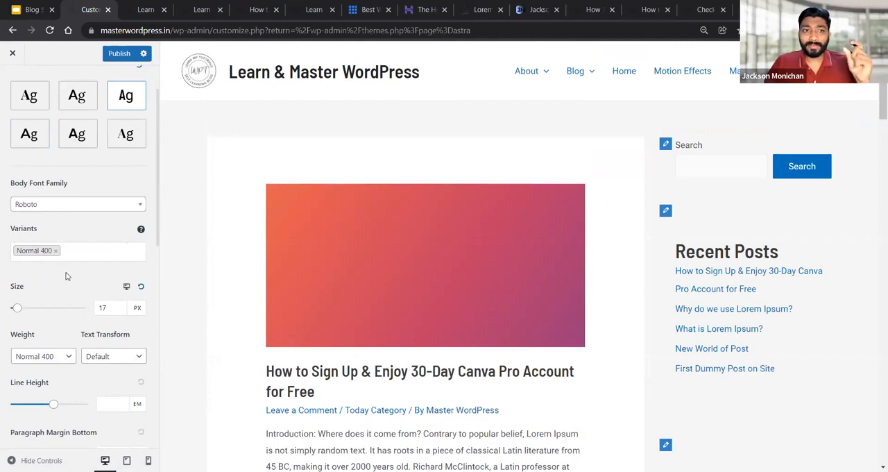
scroll(66, 276, down, 1)
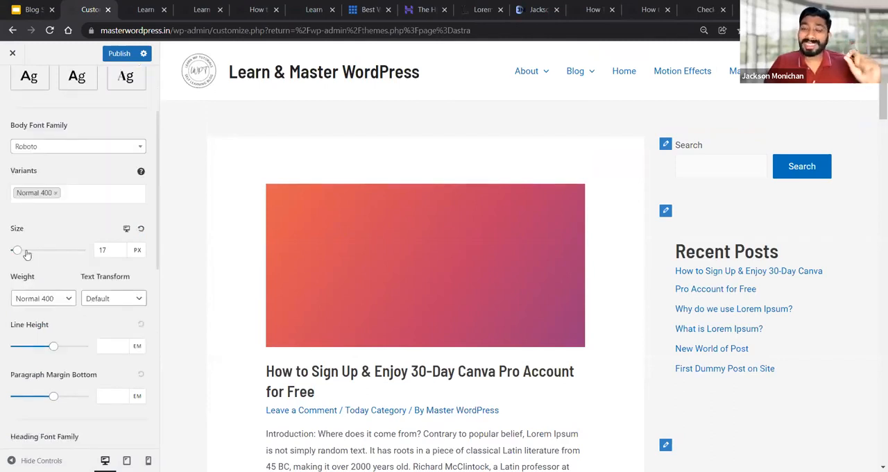
scroll(28, 253, down, 1)
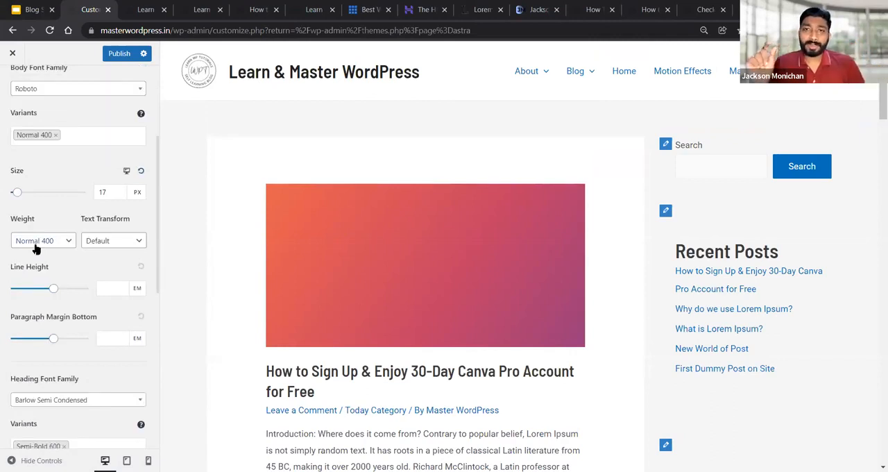
click(35, 247)
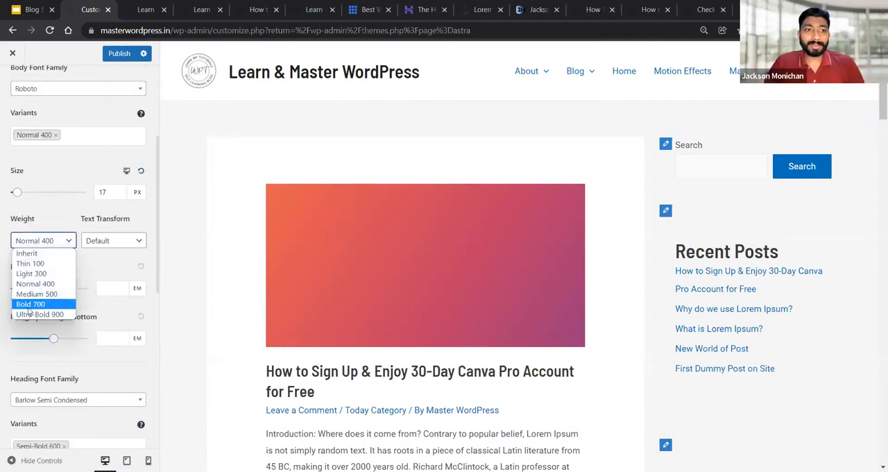
click(30, 304)
scroll(355, 298, down, 2)
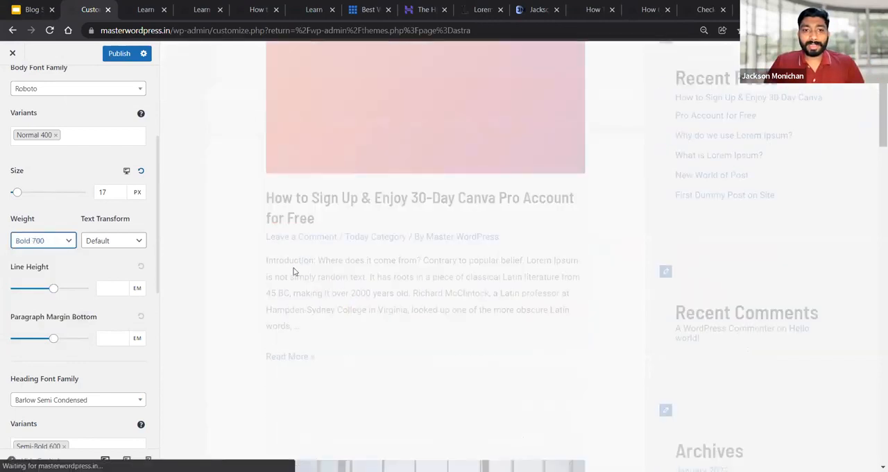
scroll(294, 272, down, 2)
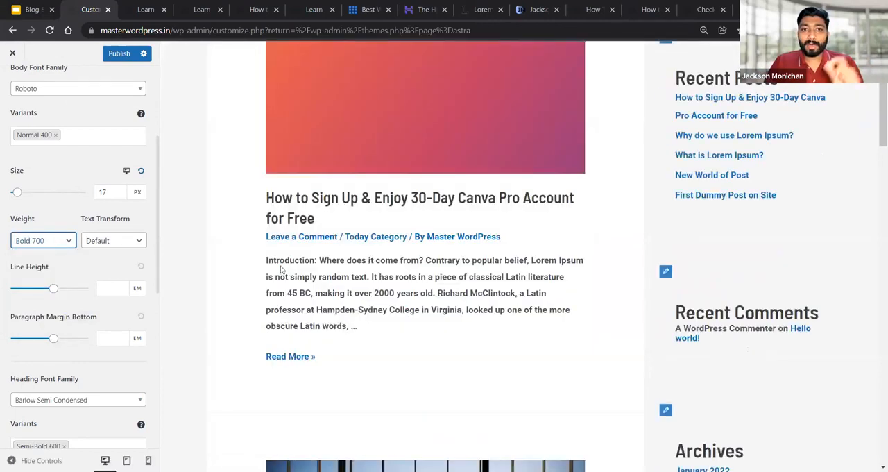
Try the Thin 100 weight for the body font, and set the weight to Normal 400
click(60, 242)
click(49, 267)
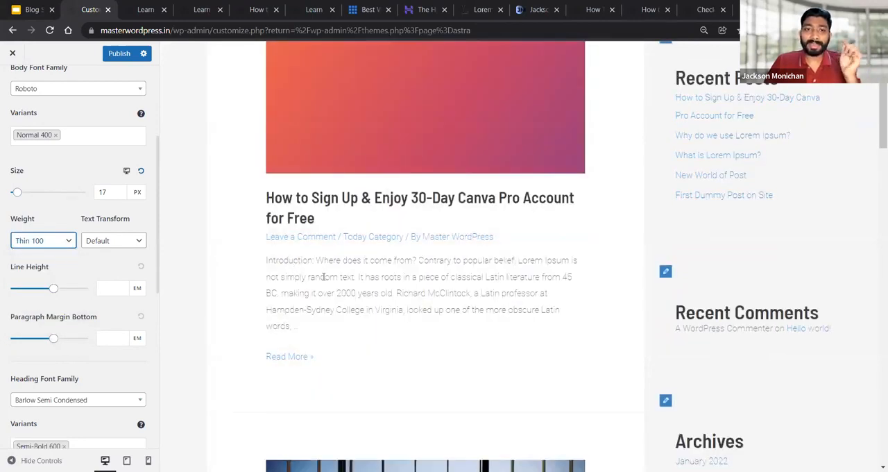
click(32, 243)
click(47, 285)
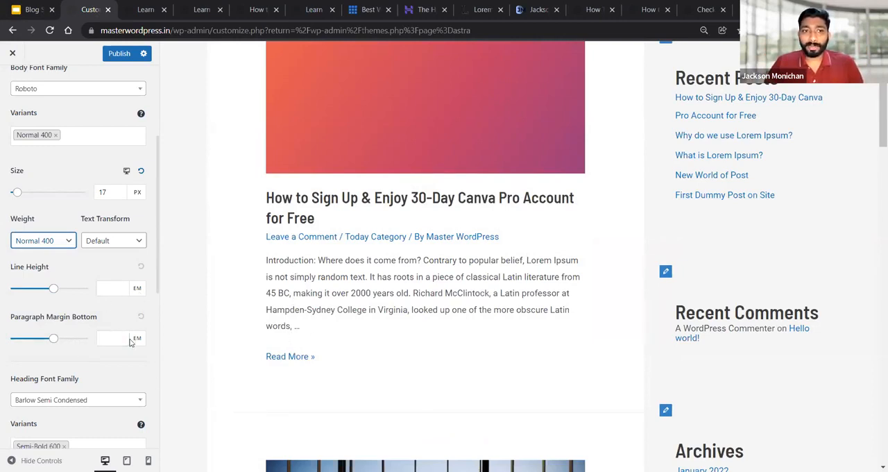
Review the body and heading font family settings, including the text transform choices for headings
scroll(76, 320, down, 2)
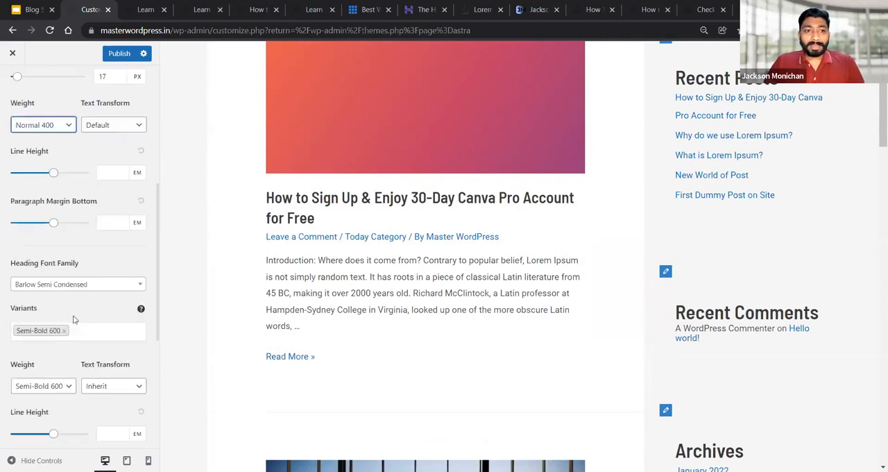
scroll(18, 267, up, 5)
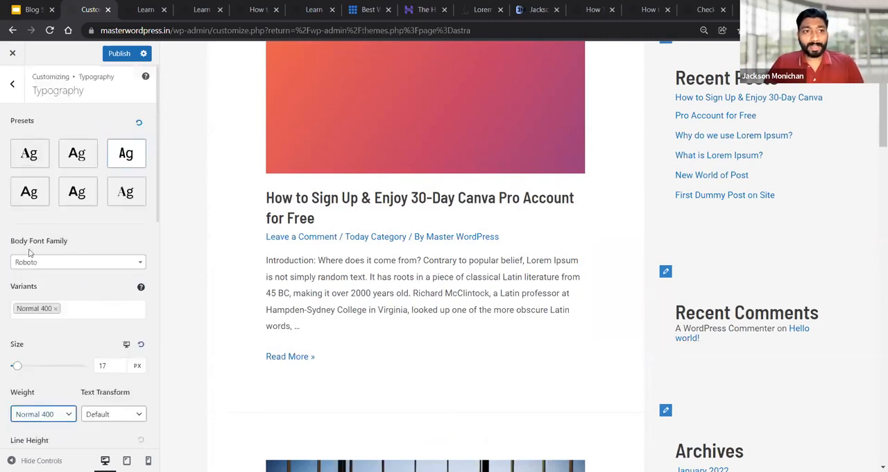
drag(11, 244, 72, 250)
scroll(79, 281, down, 4)
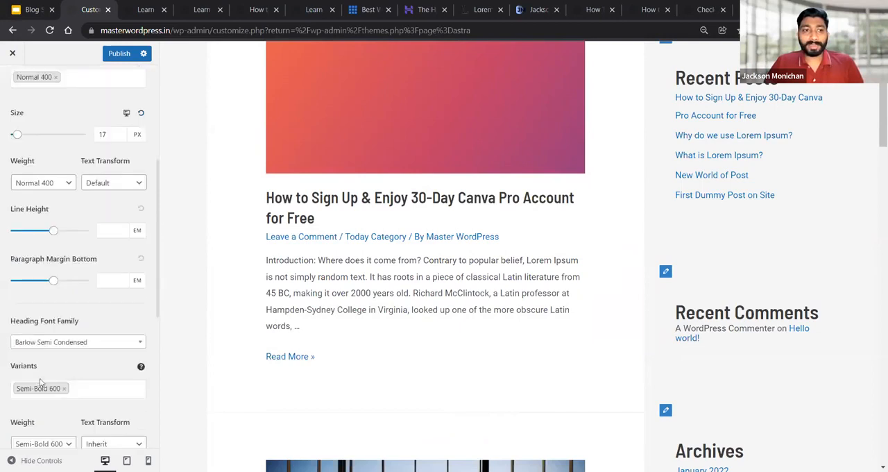
drag(6, 322, 91, 327)
click(96, 326)
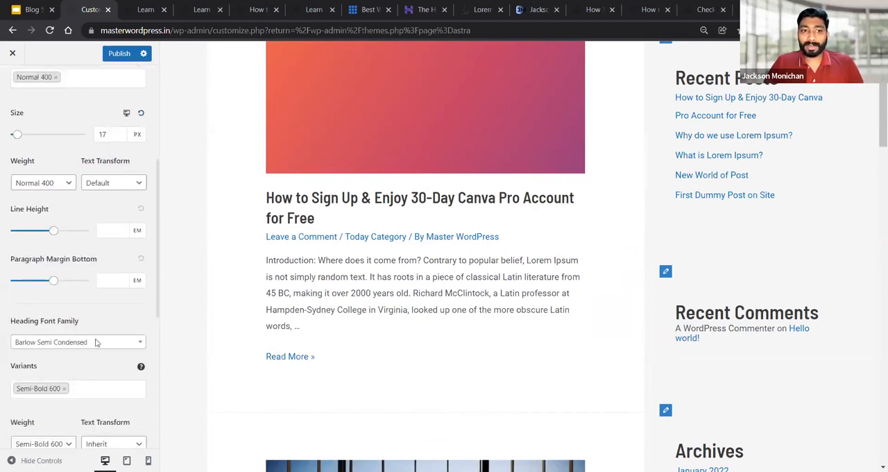
scroll(52, 361, down, 1)
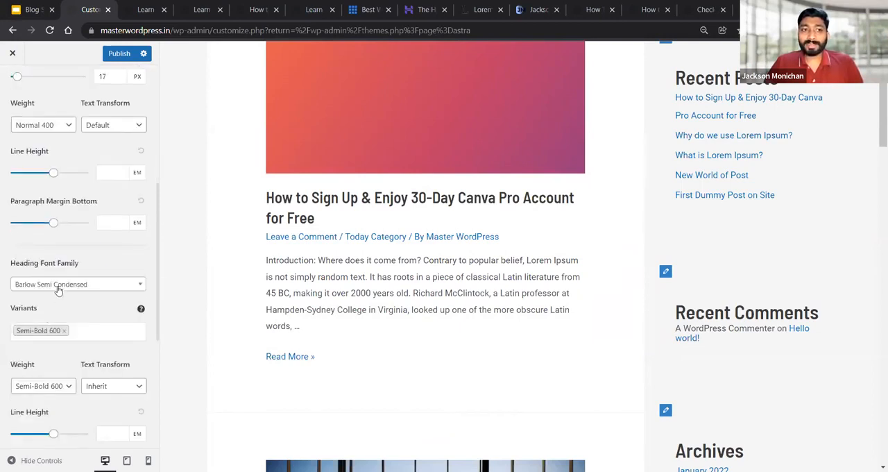
scroll(79, 365, down, 2)
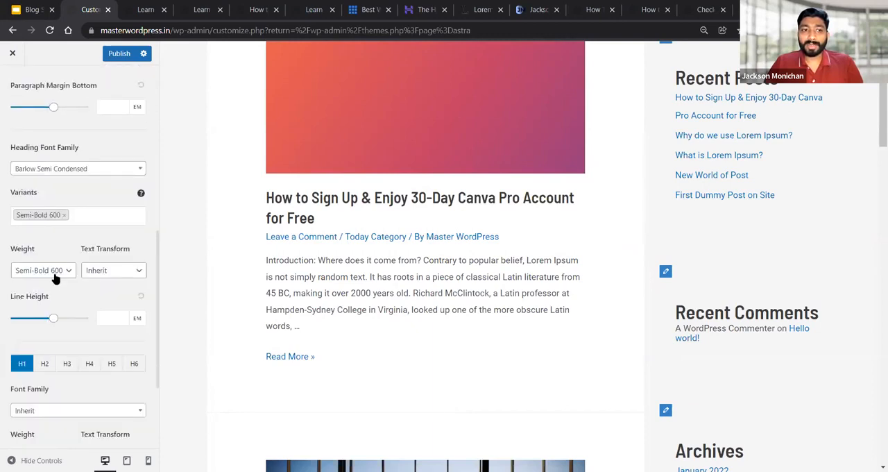
click(109, 274)
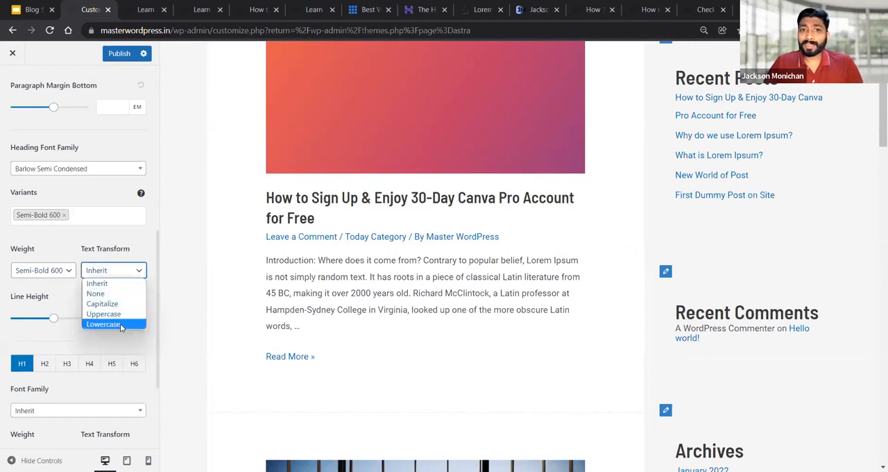
click(145, 251)
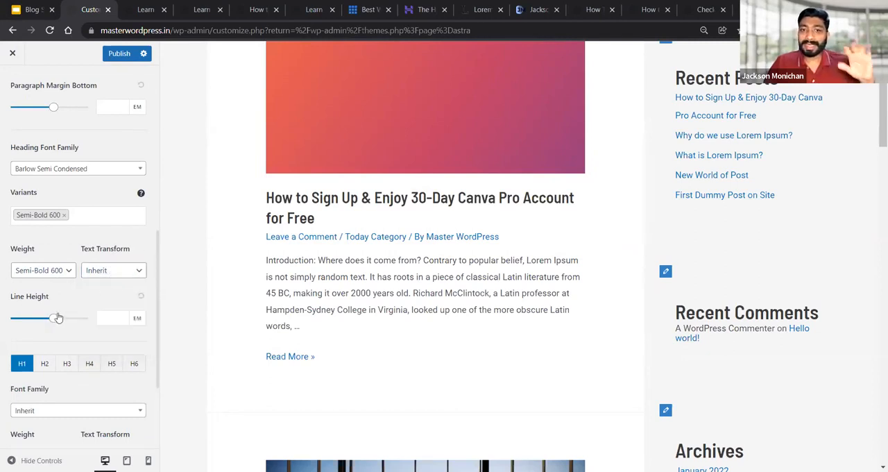
Review the individual heading level settings for H1 and H2, including font family, size and line height
scroll(59, 317, down, 3)
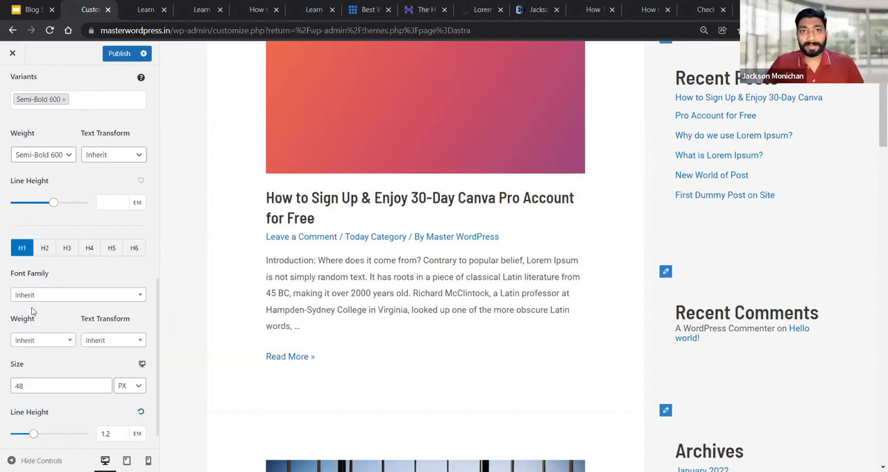
click(48, 252)
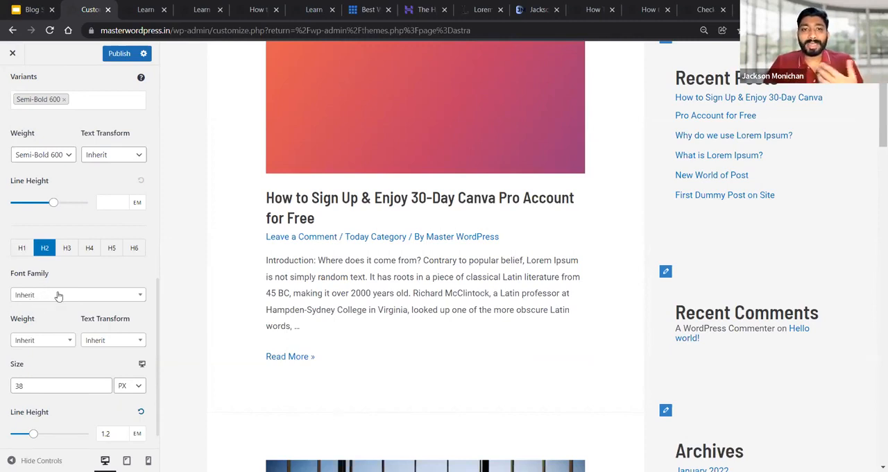
scroll(96, 248, up, 3)
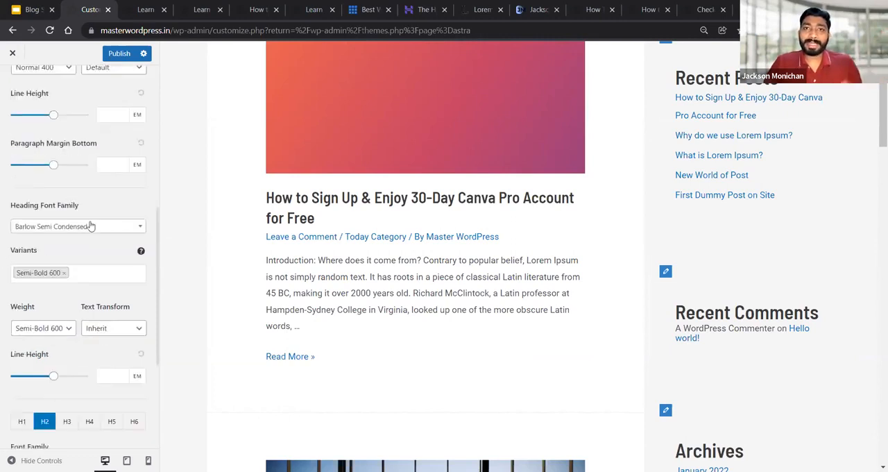
scroll(95, 230, down, 3)
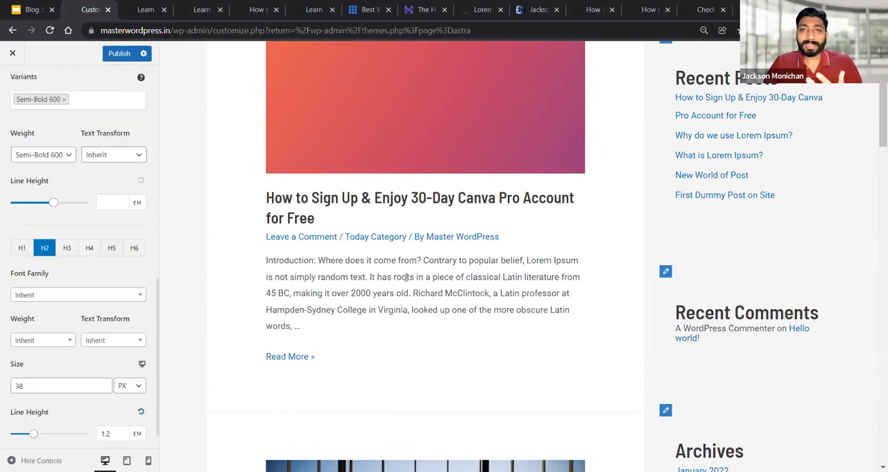
scroll(86, 280, down, 1)
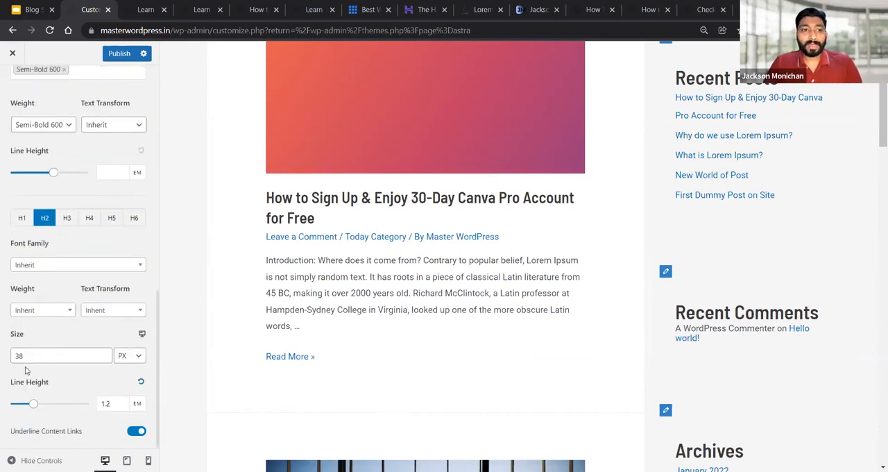
scroll(46, 315, up, 4)
scroll(52, 300, up, 5)
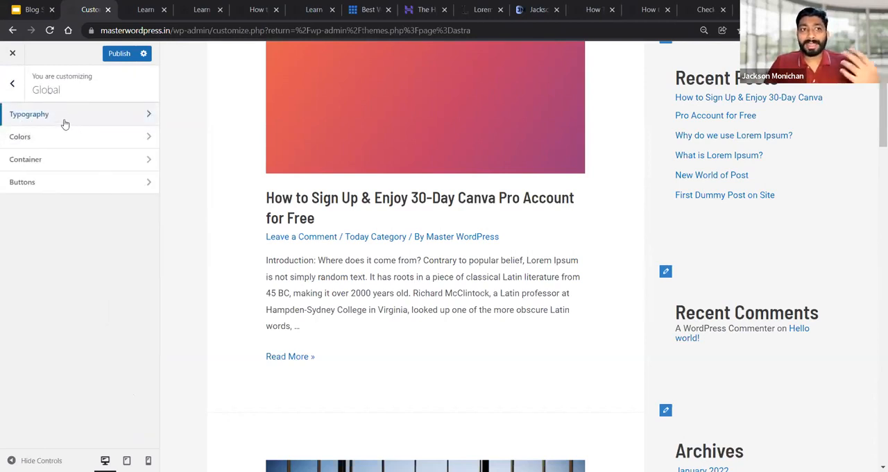
Apply the fifth typography preset, the one that uses Karla for the body text, and return to the Global settings
click(59, 121)
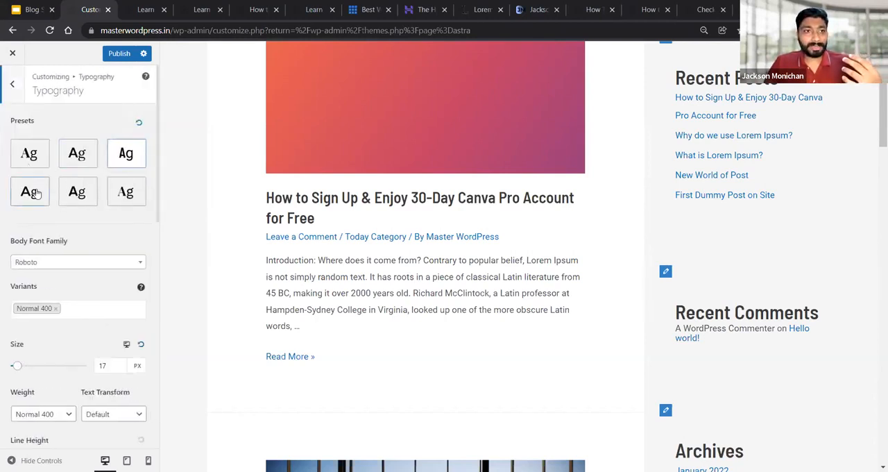
click(70, 191)
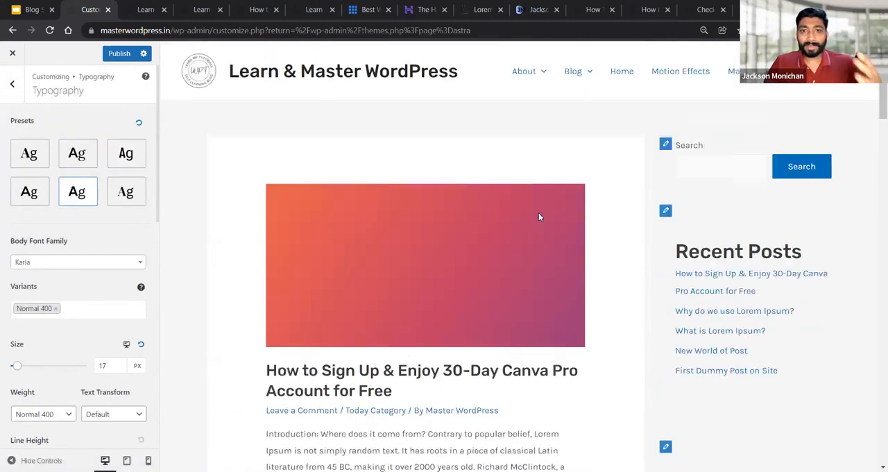
click(19, 88)
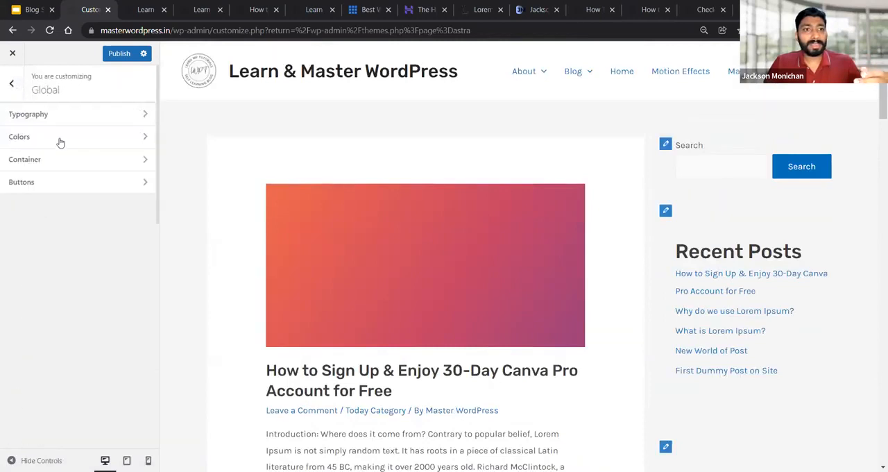
Select Palette 2 in the global colors and change its first color to an opaque pink, RGB 181, 44, 128
click(45, 142)
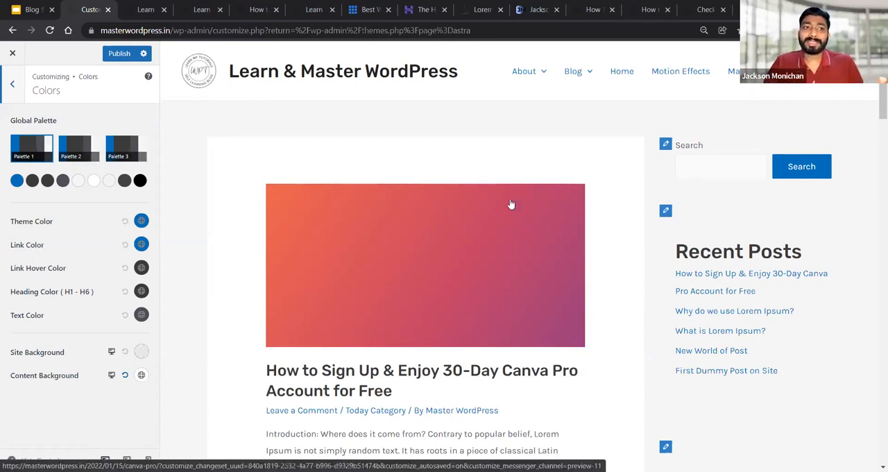
click(78, 153)
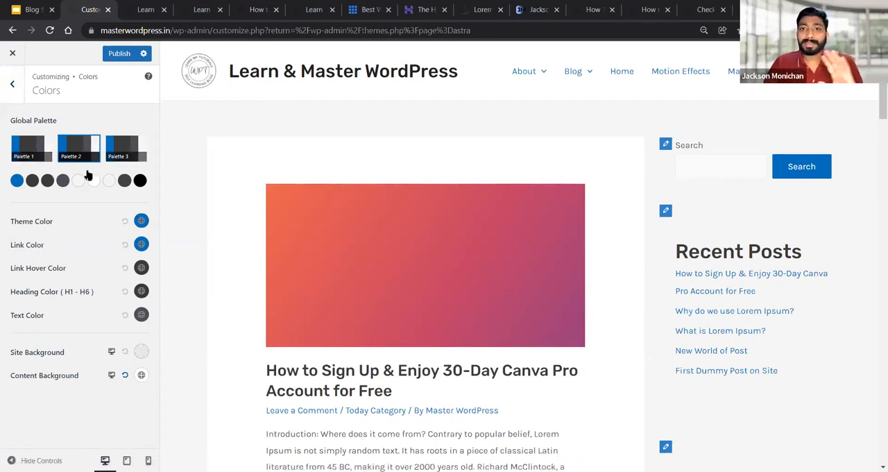
click(17, 182)
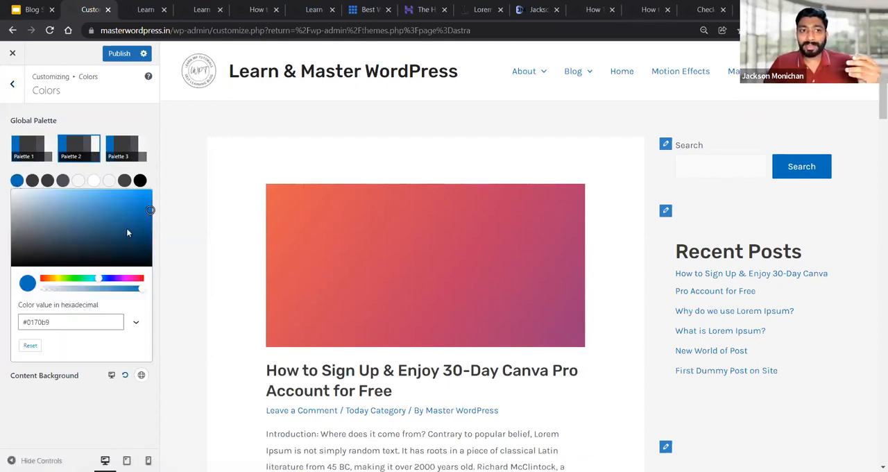
click(129, 279)
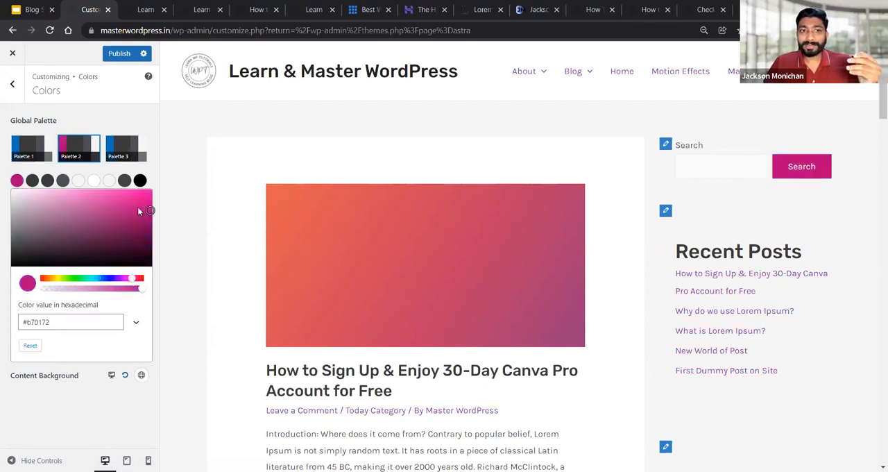
click(135, 199)
click(118, 213)
mouse_move(141, 294)
mouse_down()
mouse_move(60, 294)
mouse_move(147, 297)
mouse_up()
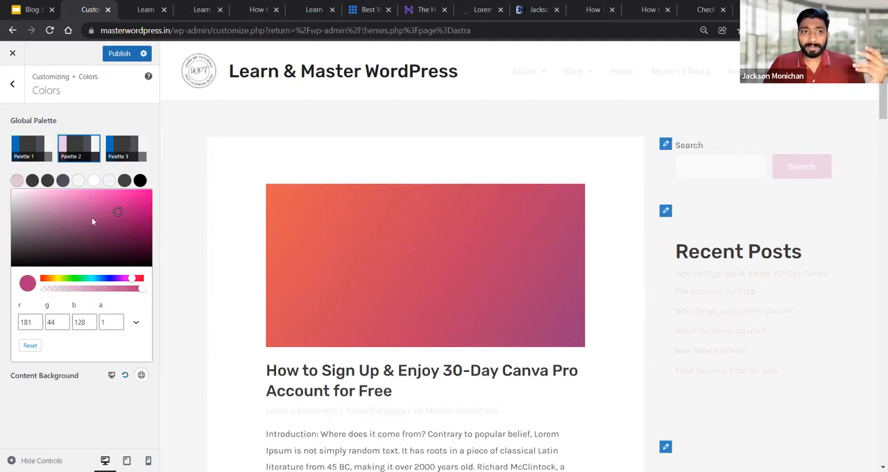
click(102, 130)
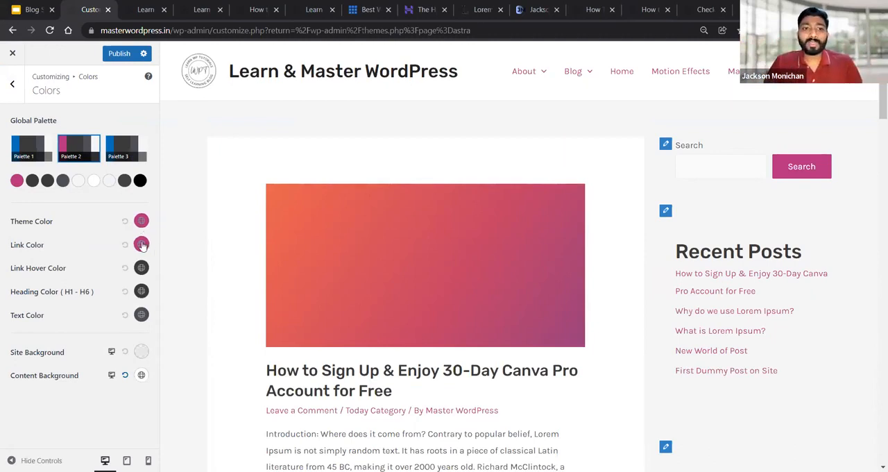
Set the global text color to green, #6bd012, and check it on the post excerpts in the preview
scroll(537, 288, down, 1)
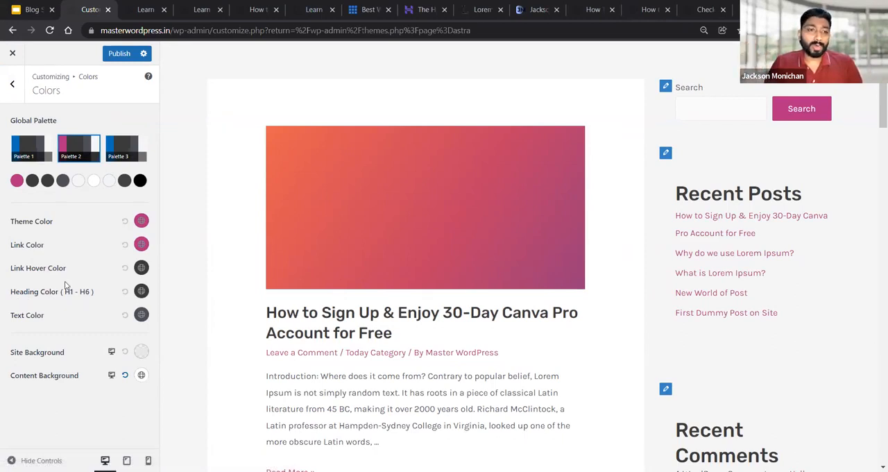
click(141, 315)
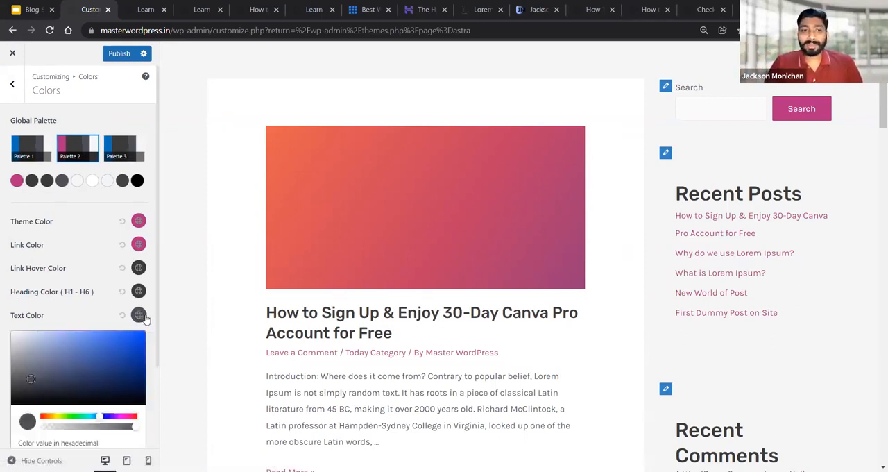
scroll(157, 312, down, 1)
scroll(132, 285, down, 1)
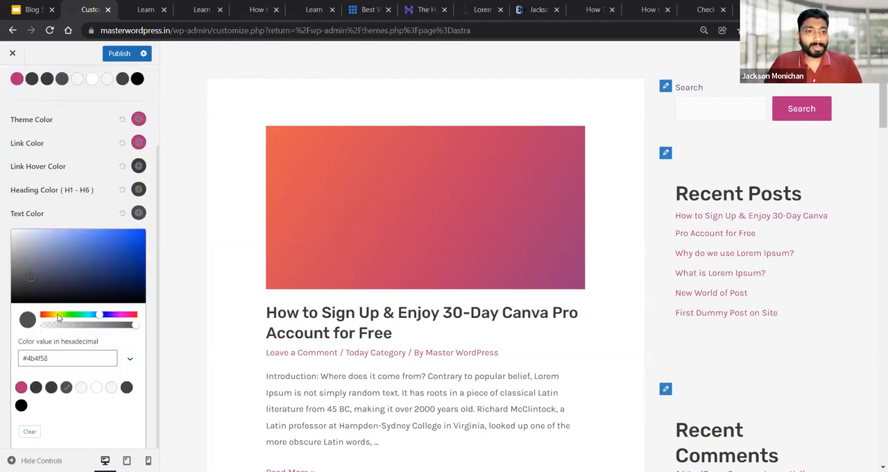
drag(58, 317, 66, 318)
click(131, 246)
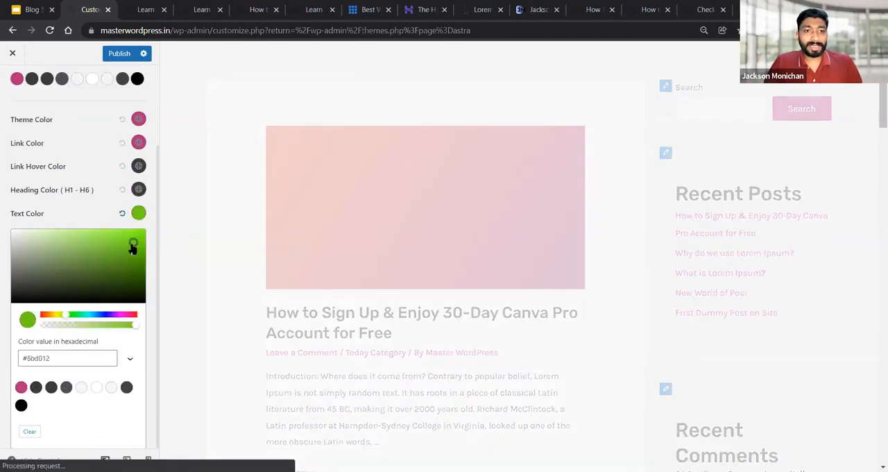
click(97, 216)
scroll(535, 276, down, 3)
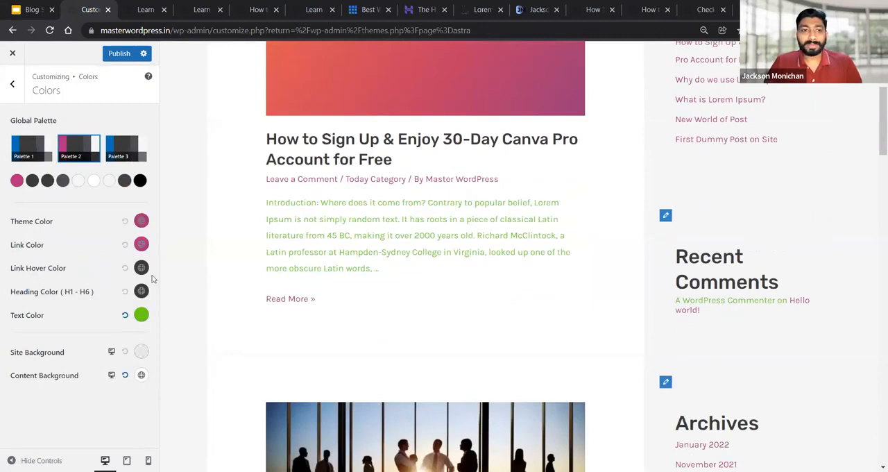
Set the global link color to turquoise, #16d8ce
click(141, 244)
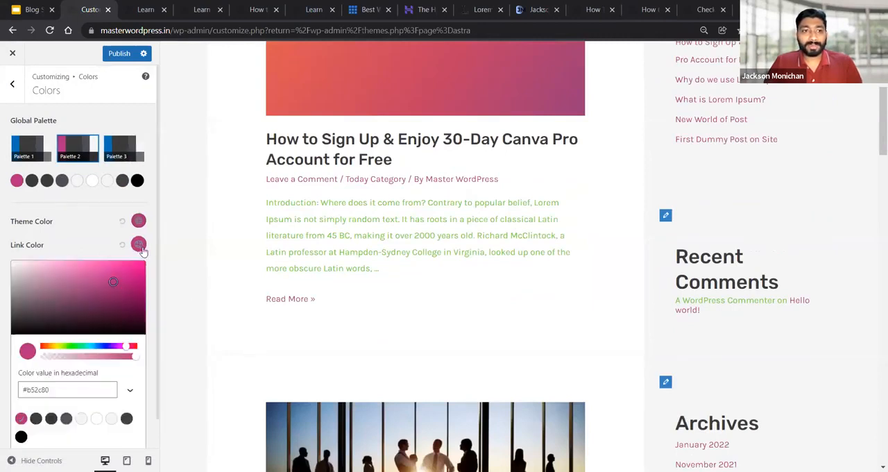
click(87, 345)
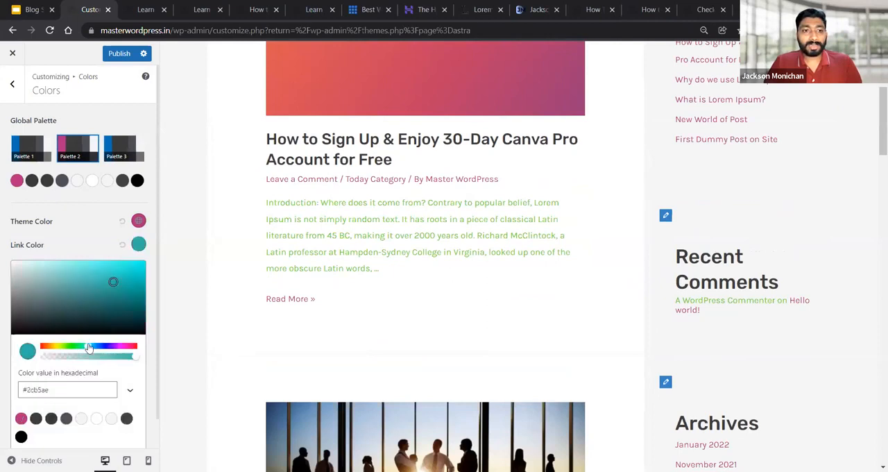
click(132, 276)
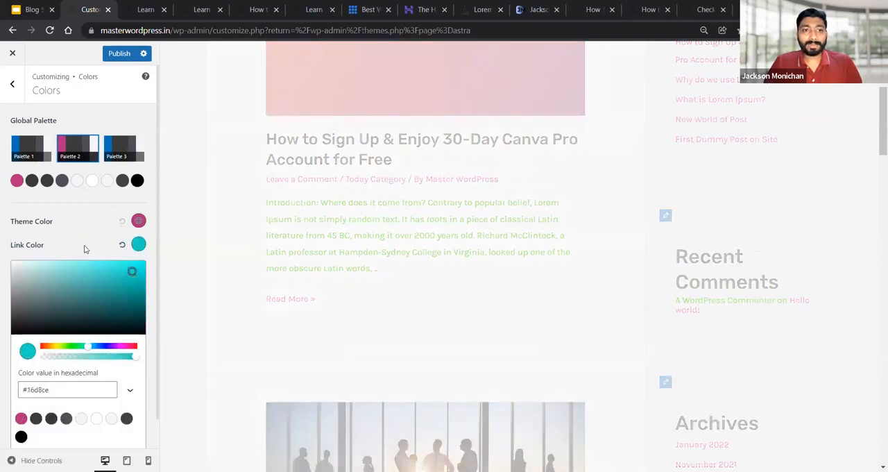
click(82, 238)
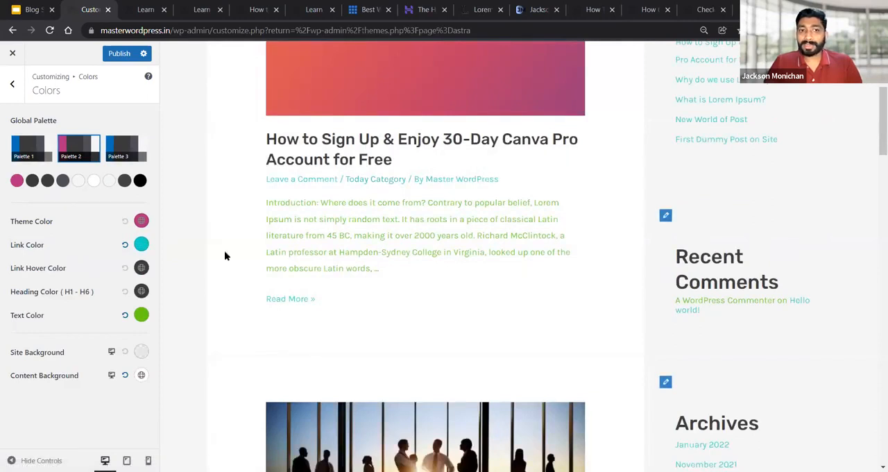
Set the link hover color to red, #e80b0b
click(140, 270)
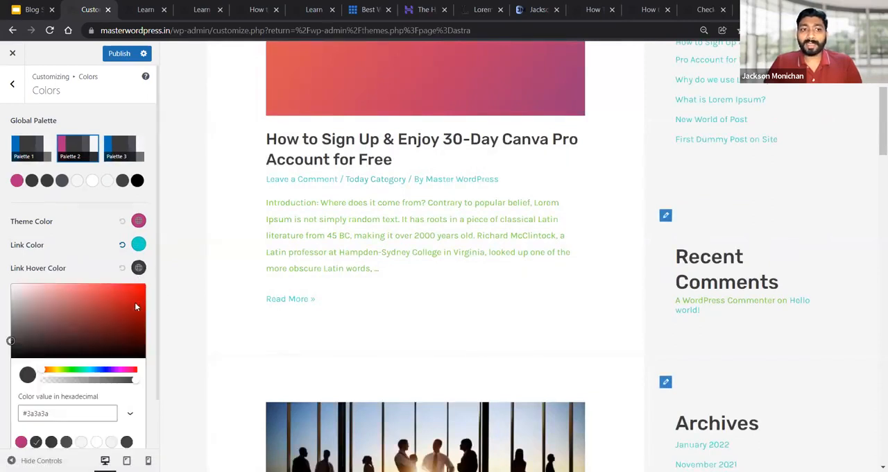
click(141, 295)
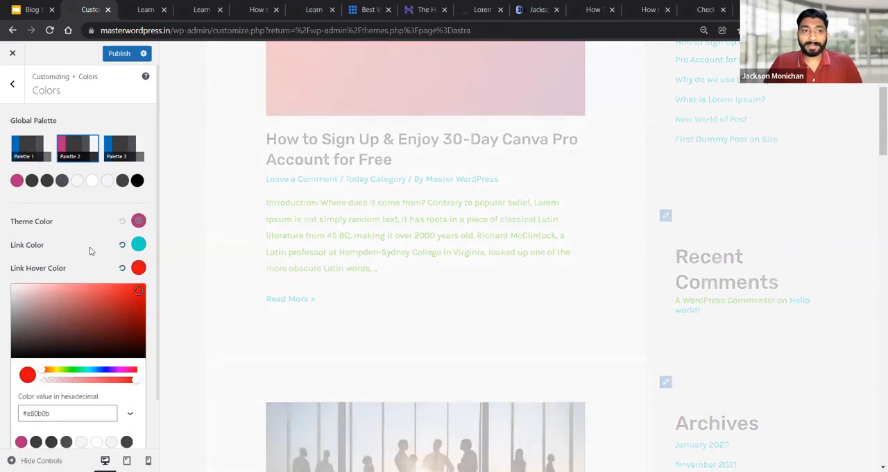
click(88, 254)
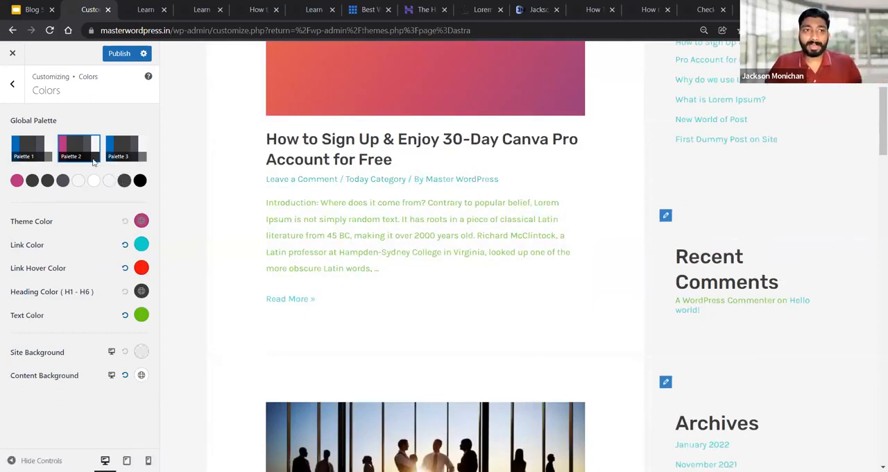
Switch the global palette to Palette 1 and reset the link, link hover and text colors to their defaults
click(28, 145)
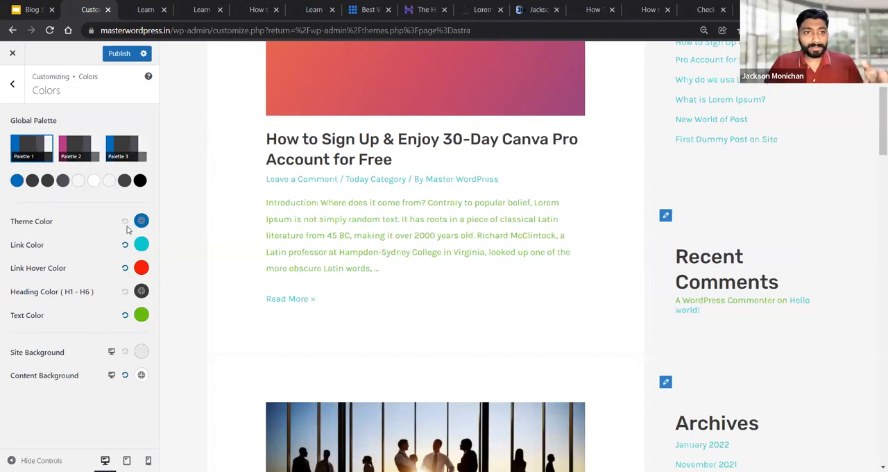
click(125, 244)
click(125, 267)
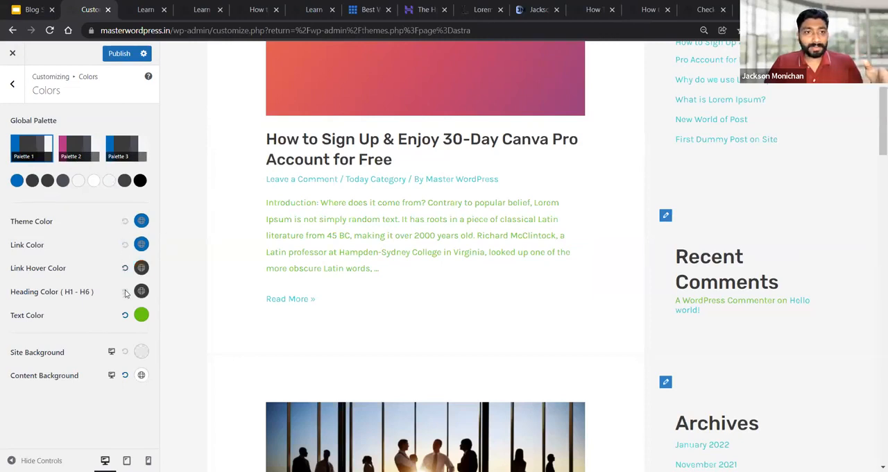
click(125, 315)
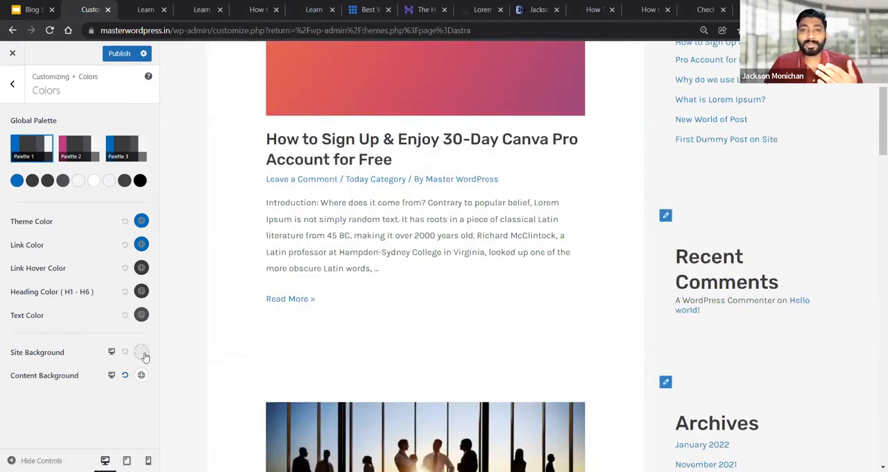
Give the site background a solid color, trying pale pink #eac9c9 and a strong red #df3434
click(141, 353)
scroll(111, 319, down, 2)
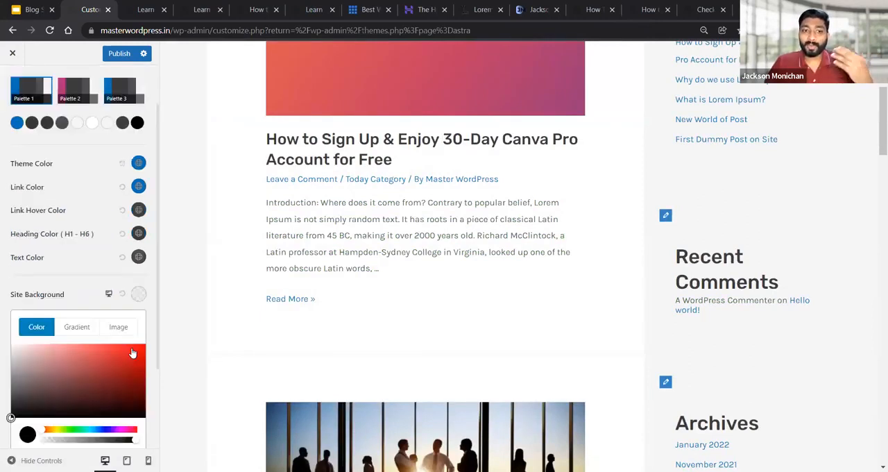
click(117, 303)
drag(117, 300, 30, 294)
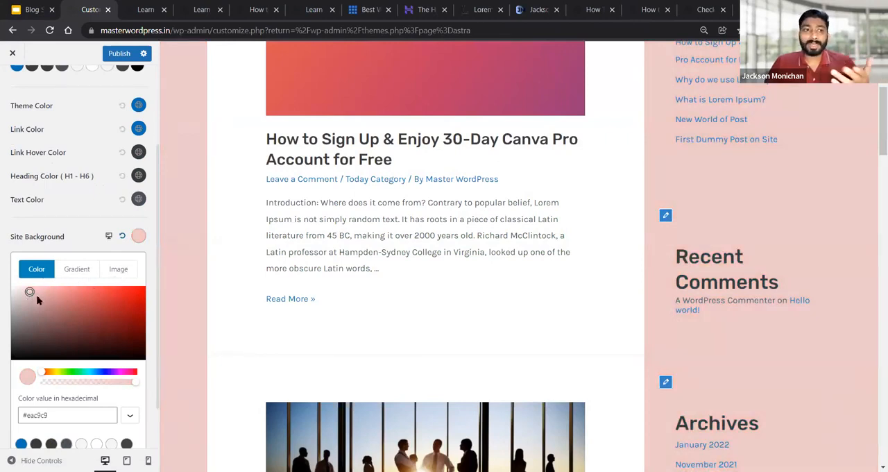
drag(79, 303, 115, 296)
drag(52, 413, 19, 417)
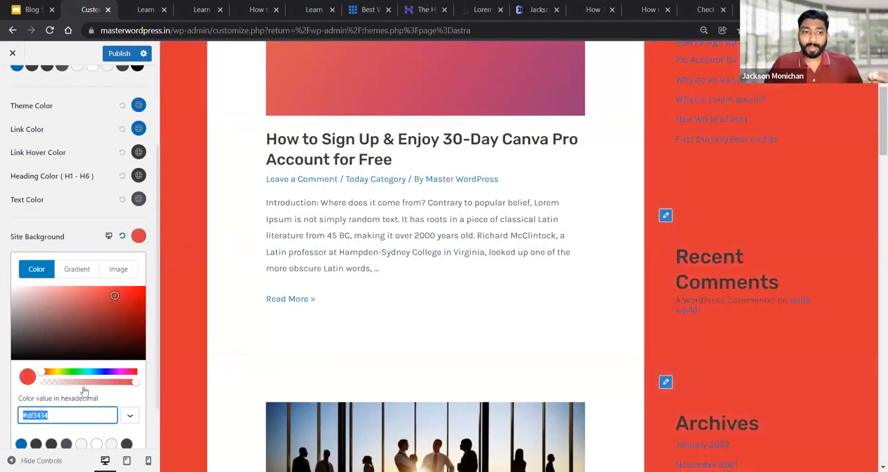
Try other solid shades for the site background, including dusty rose #c47b7b and teal #2ea4a2
mouse_move(121, 312)
mouse_down()
mouse_move(97, 331)
mouse_move(73, 305)
mouse_move(95, 328)
mouse_move(120, 313)
mouse_up()
click(60, 302)
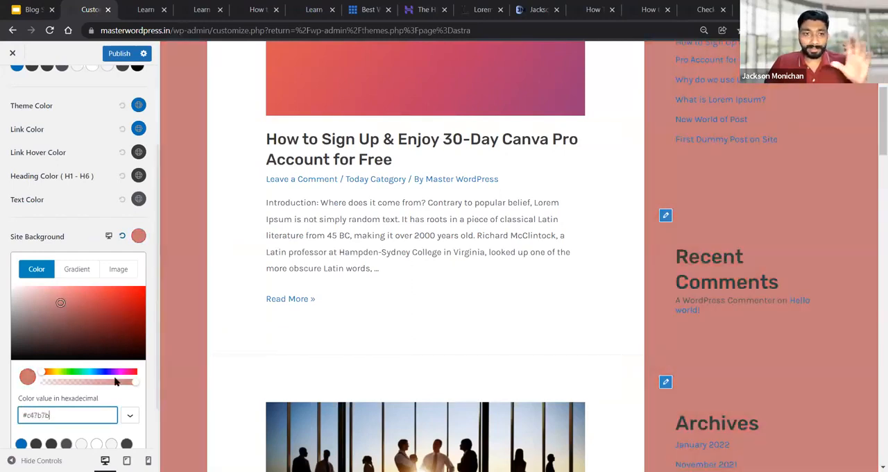
click(111, 375)
click(88, 376)
click(108, 315)
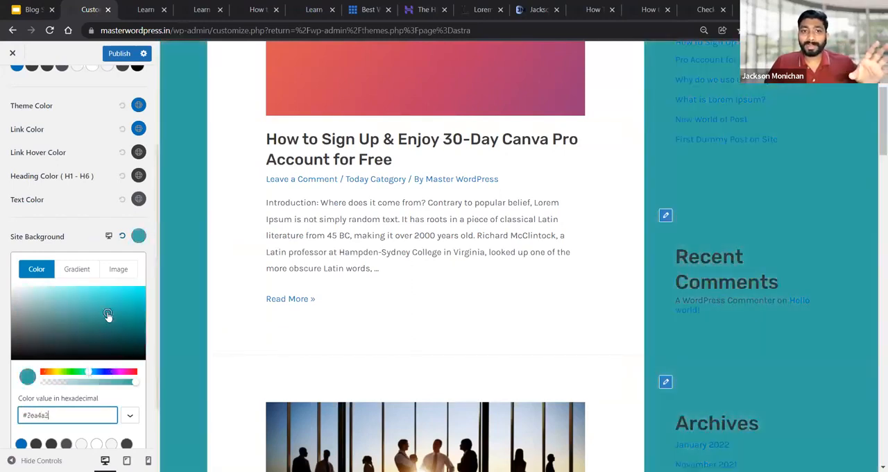
Switch the site background to a linear gradient and set its first control point to blue, #1688e4
click(81, 274)
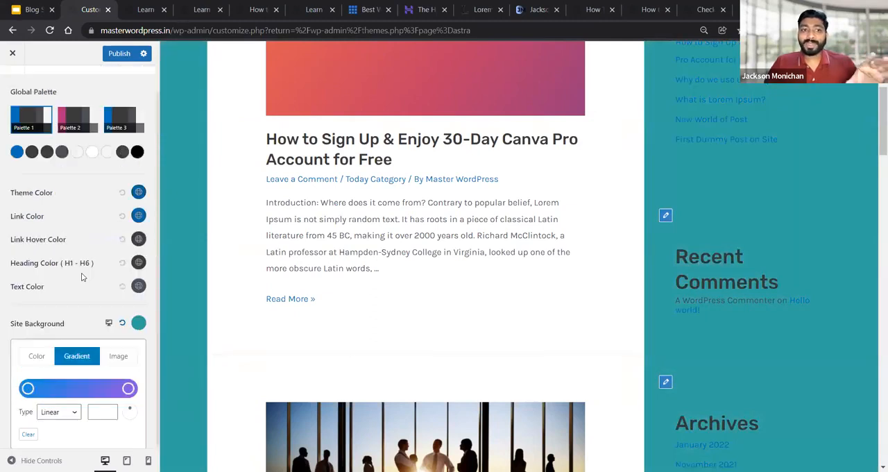
click(27, 390)
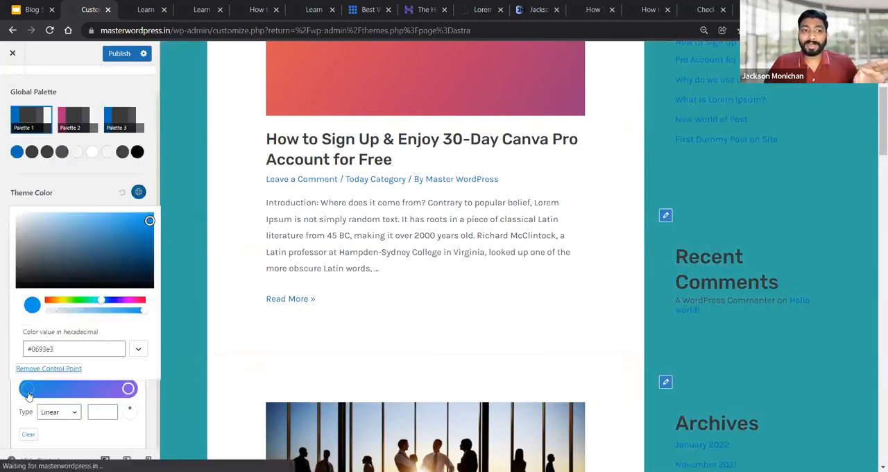
click(59, 301)
click(28, 236)
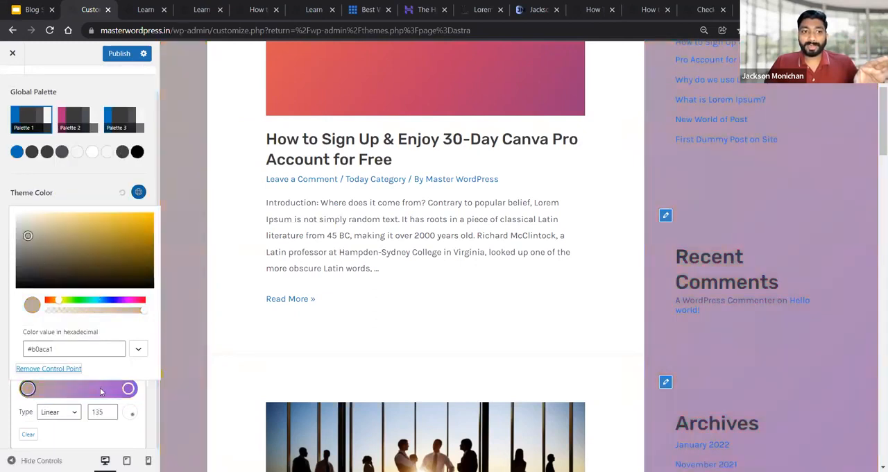
drag(82, 302, 102, 300)
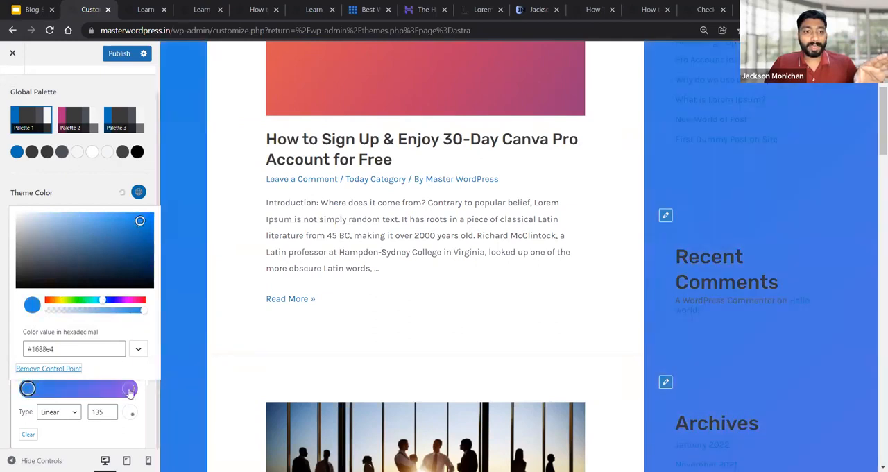
Set the gradient's end control point to red, #d30c30, and check the background down the whole page
click(128, 389)
click(141, 301)
click(145, 226)
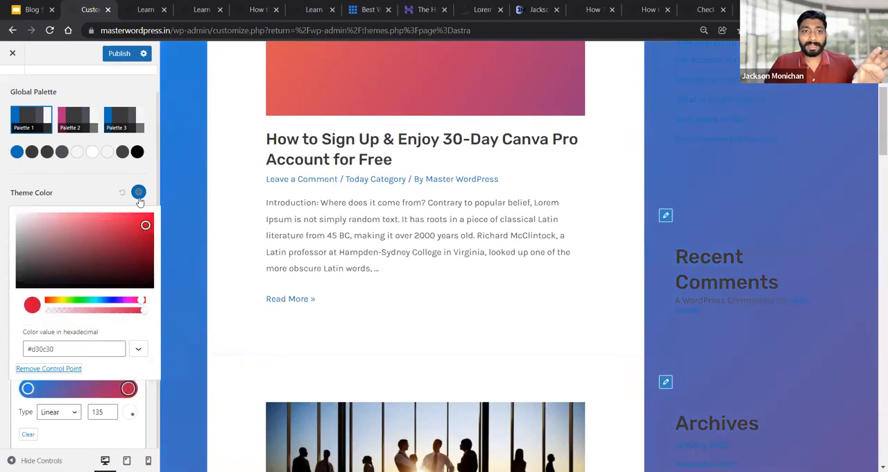
click(102, 195)
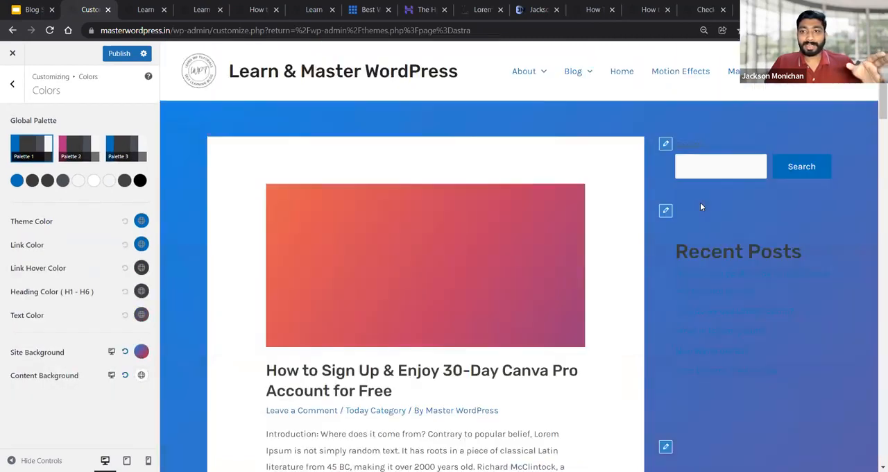
scroll(786, 257, down, 3)
scroll(786, 264, down, 20)
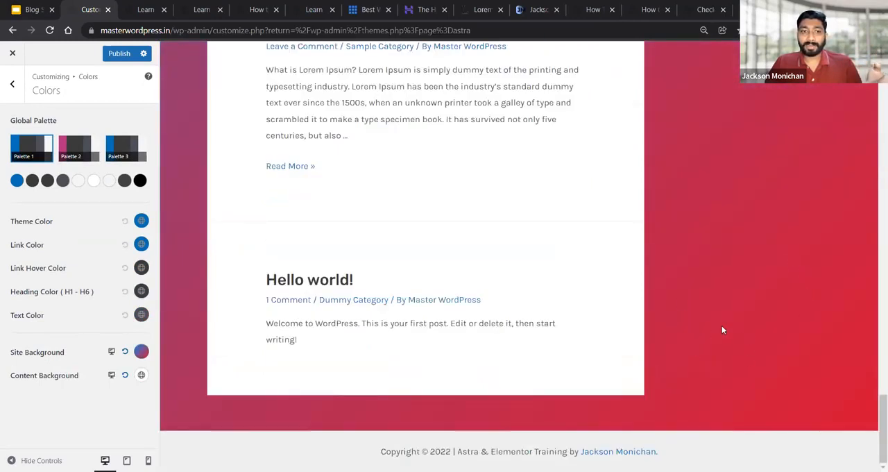
scroll(796, 319, up, 15)
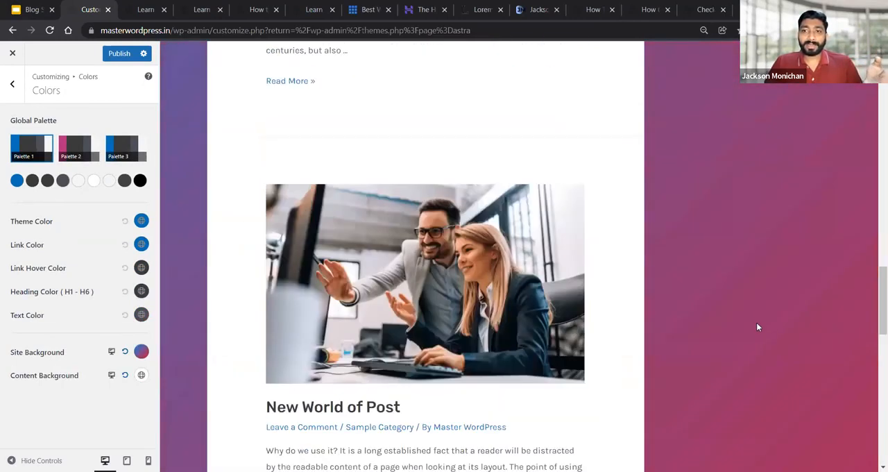
scroll(757, 327, up, 4)
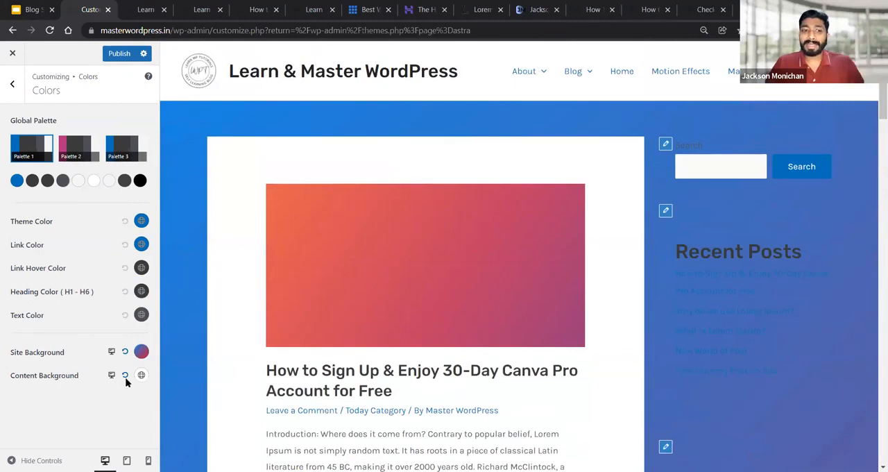
Switch the site background to an image, using the purple and blue galaxy picture from the media library, and check the preview
click(140, 351)
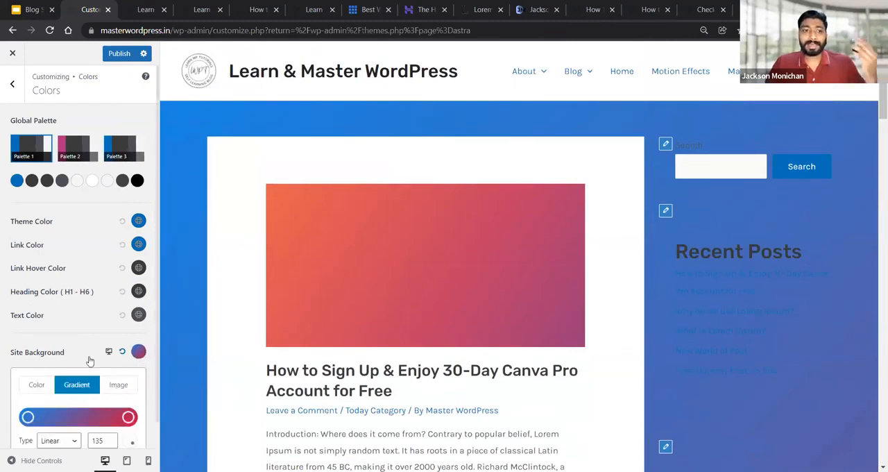
scroll(89, 362, down, 1)
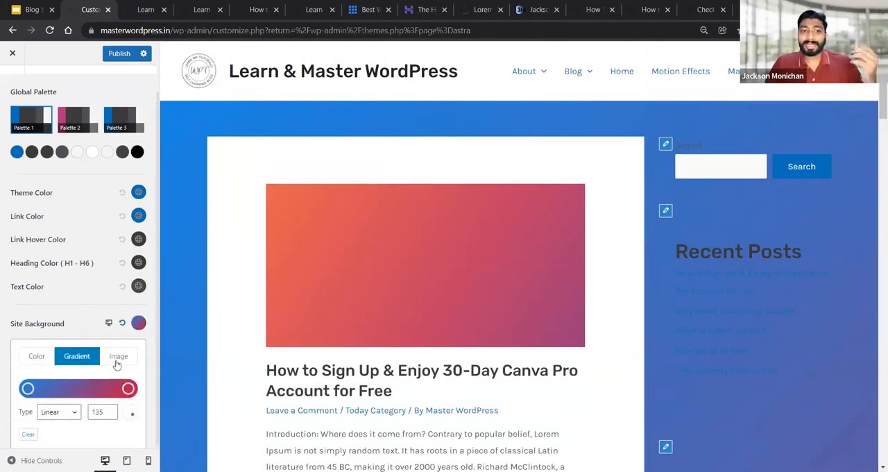
click(117, 359)
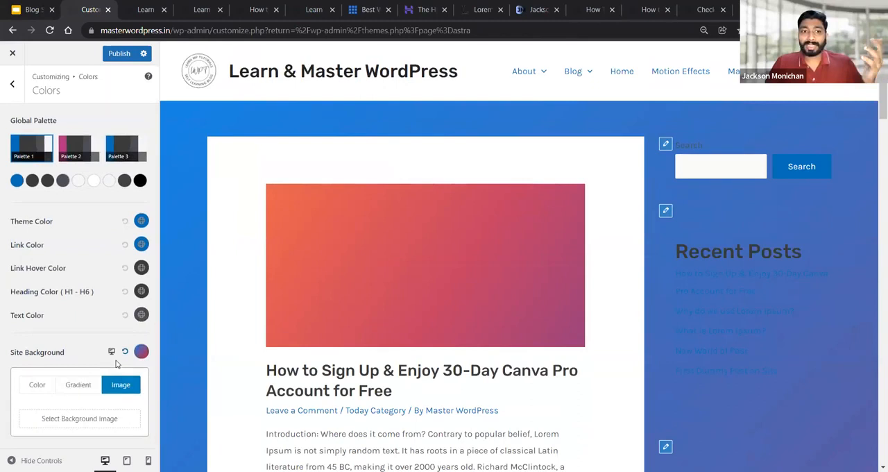
click(80, 420)
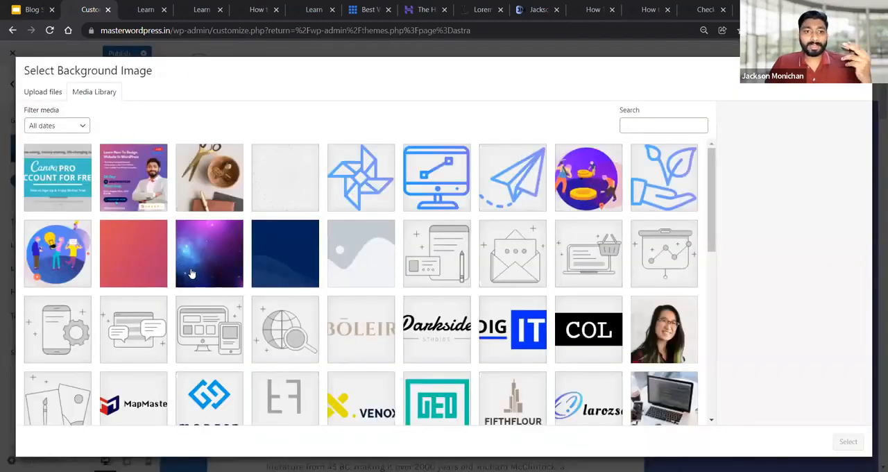
click(191, 272)
click(848, 442)
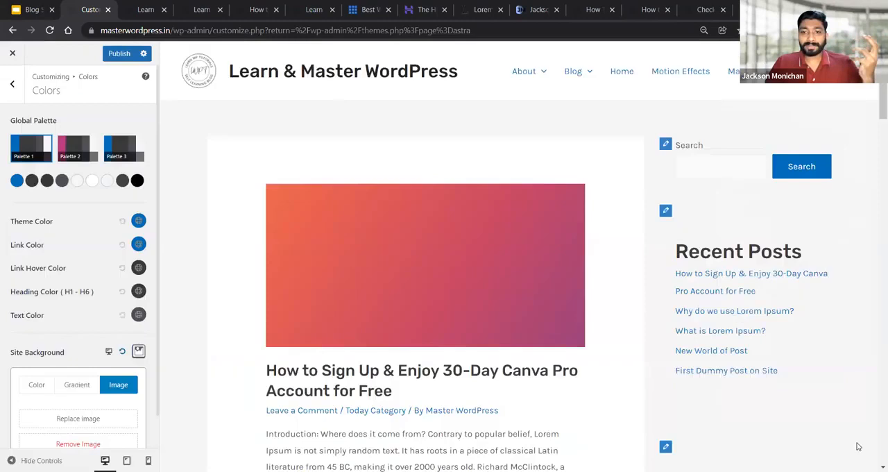
scroll(513, 326, down, 12)
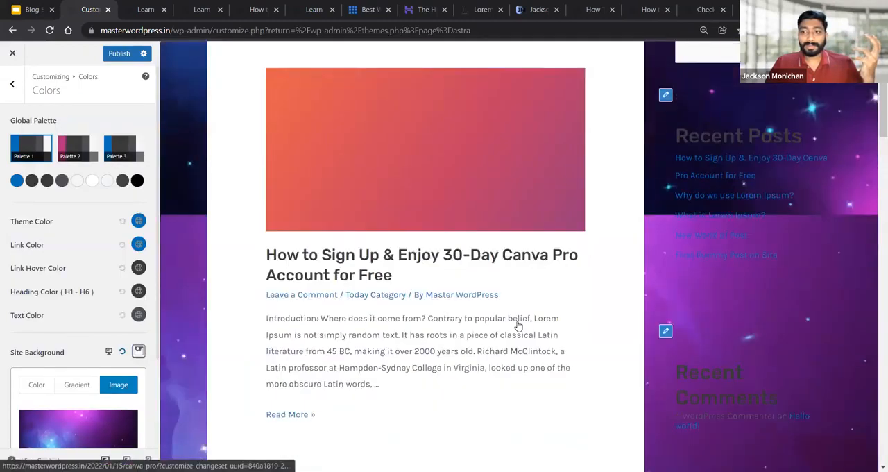
Reset the site background to its default and close its background options
scroll(78, 416, down, 2)
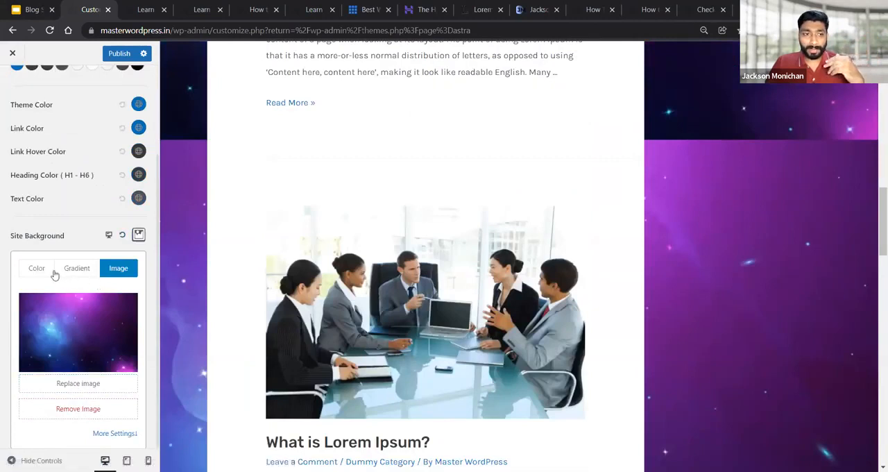
click(123, 237)
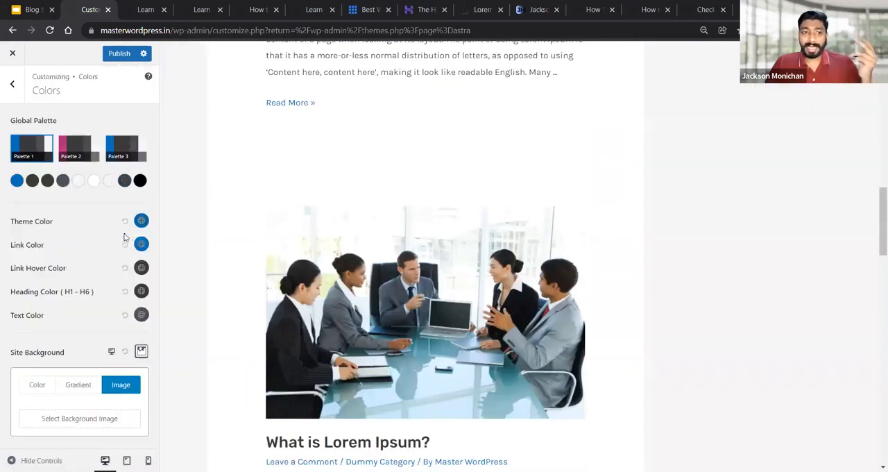
click(90, 359)
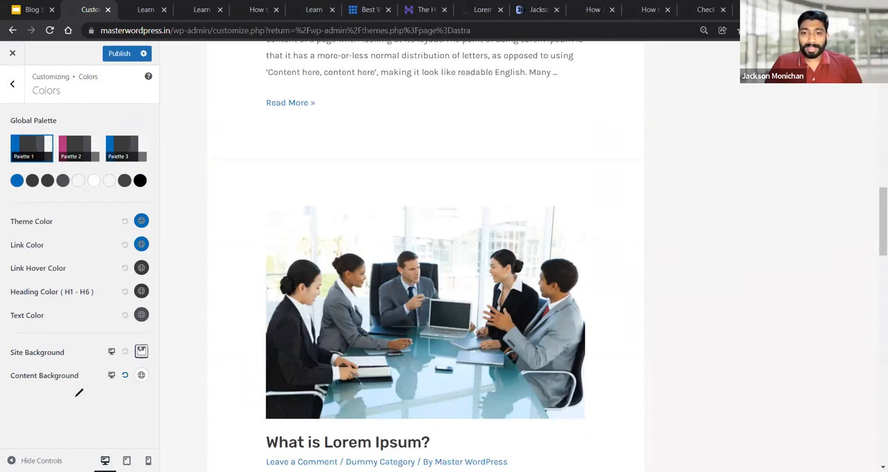
mouse_move(127, 341)
mouse_down()
mouse_move(117, 350)
mouse_move(125, 362)
mouse_move(133, 345)
mouse_move(123, 339)
mouse_up()
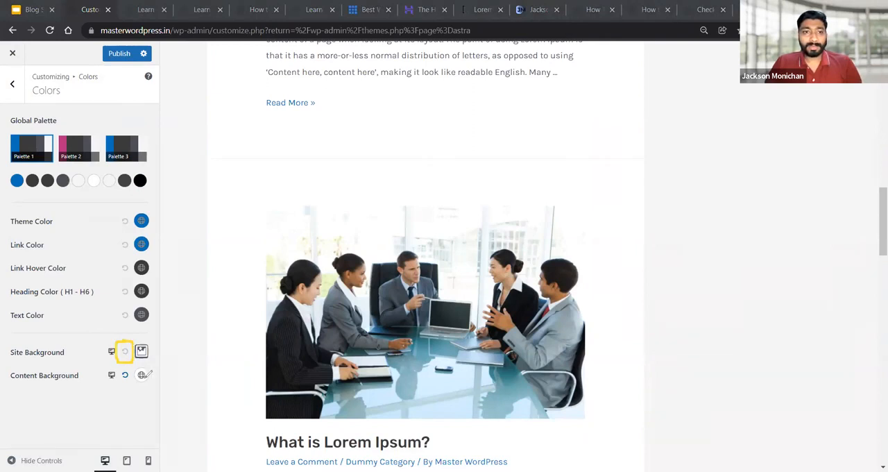
mouse_move(119, 342)
mouse_down()
mouse_move(102, 341)
mouse_move(101, 362)
mouse_move(118, 363)
mouse_move(124, 341)
mouse_up()
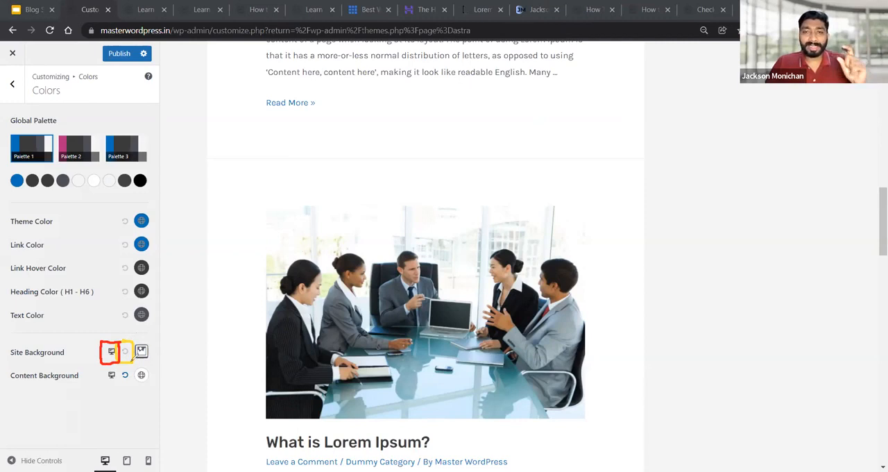
click(569, 97)
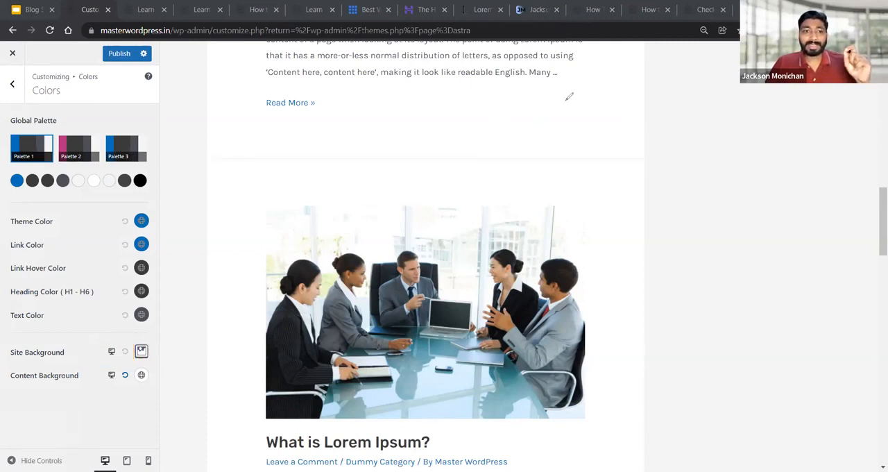
Preview the site background on tablet and mobile, and return to the desktop view
click(111, 353)
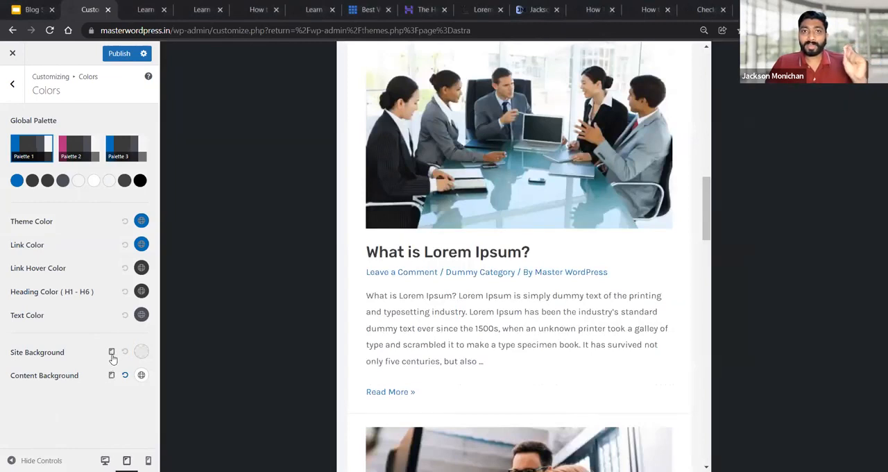
click(111, 354)
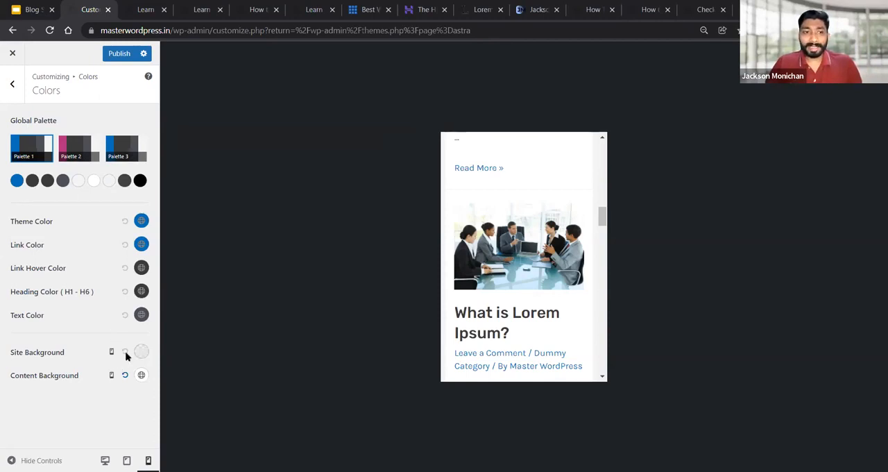
click(112, 353)
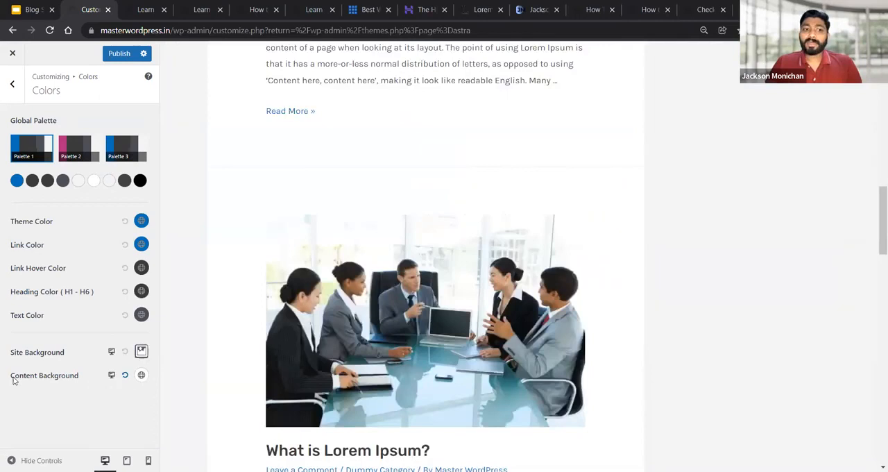
scroll(383, 184, up, 3)
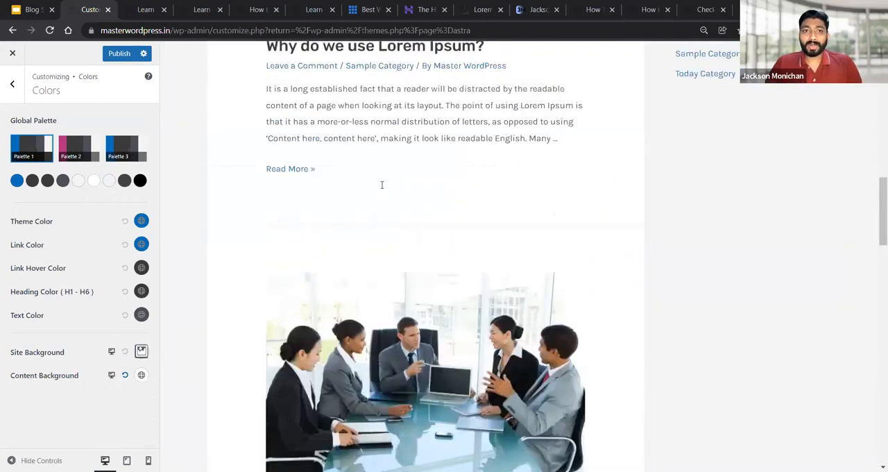
scroll(244, 197, down, 2)
scroll(214, 137, up, 4)
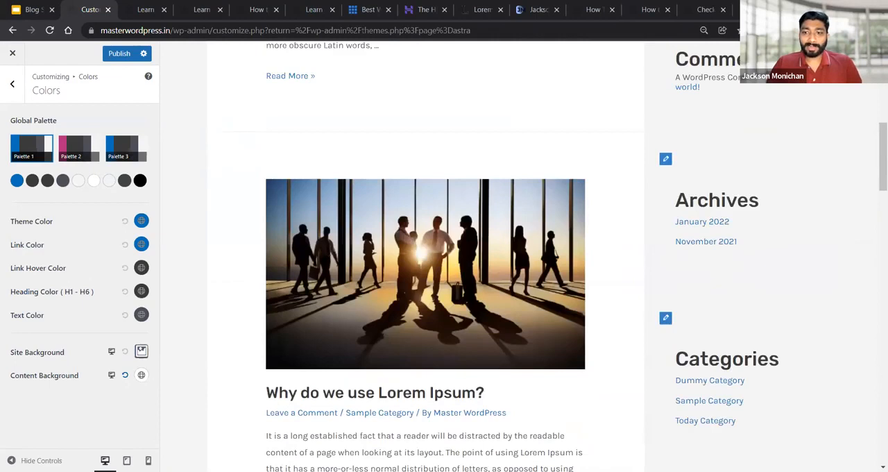
mouse_move(207, 134)
mouse_down()
mouse_move(528, 127)
mouse_move(637, 138)
mouse_move(662, 309)
mouse_move(634, 471)
mouse_move(310, 466)
mouse_move(208, 424)
mouse_move(209, 130)
mouse_move(240, 261)
mouse_move(240, 375)
mouse_up()
mouse_move(270, 161)
mouse_down()
mouse_move(448, 152)
mouse_move(599, 159)
mouse_move(628, 236)
mouse_up()
drag(625, 322, 620, 371)
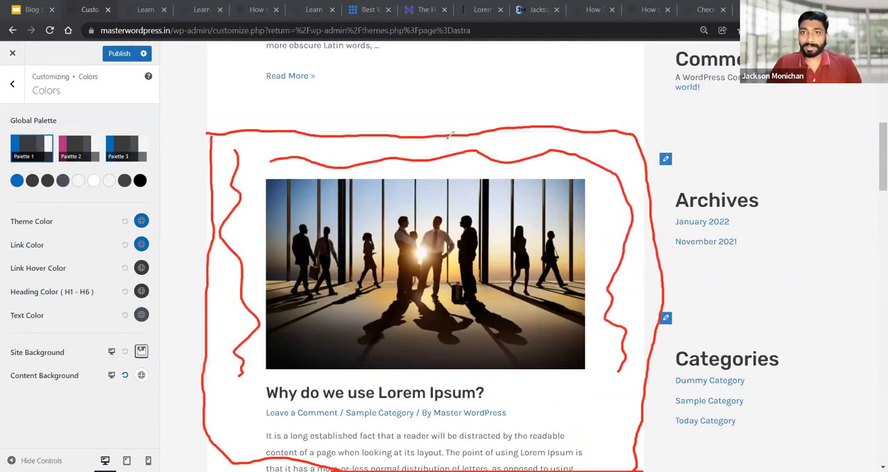
key(Escape)
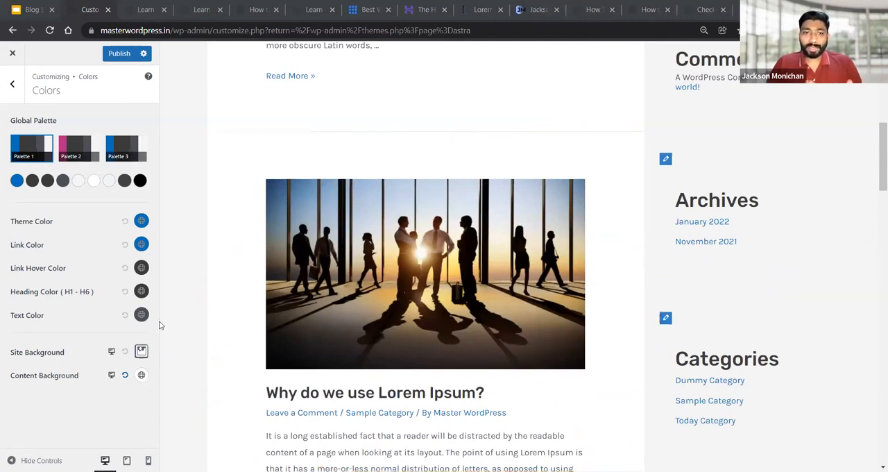
Leave the global color settings and open the global Container settings
click(11, 84)
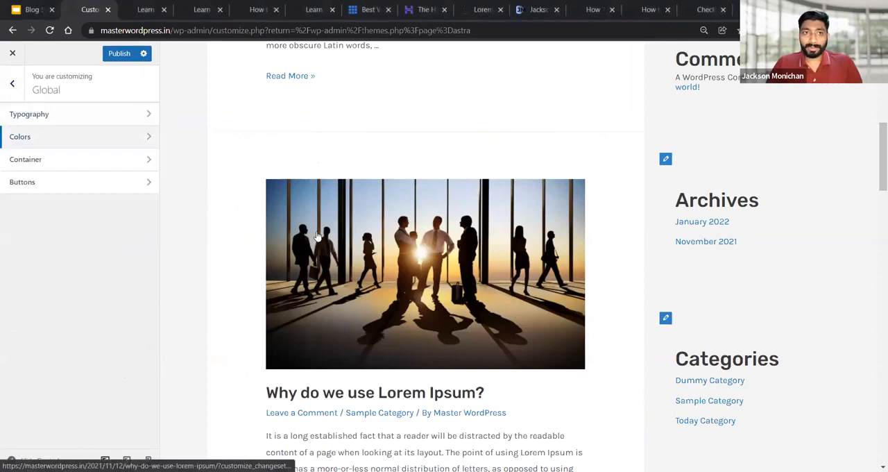
scroll(318, 236, up, 5)
scroll(317, 237, up, 1)
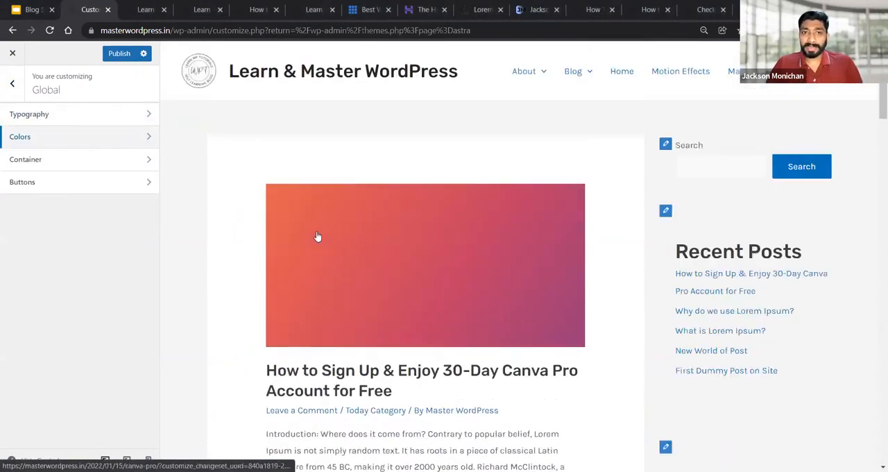
click(26, 160)
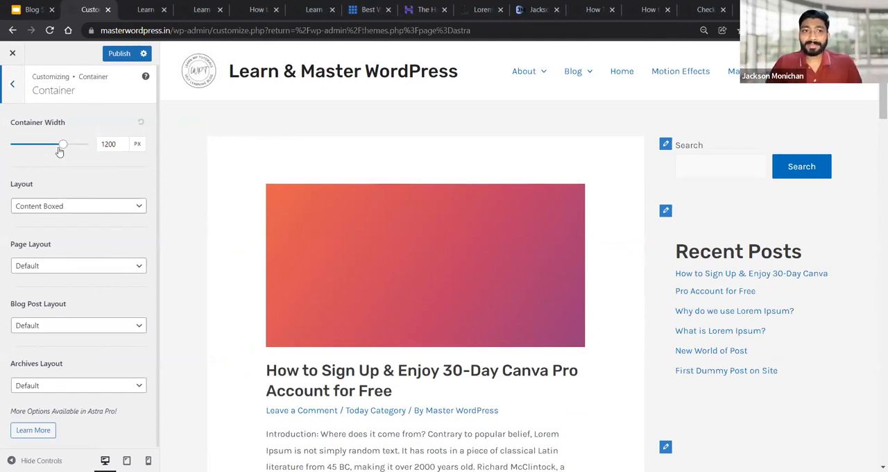
Try a container width of 800 px, set it to 1400 px, and check the preview down the page
drag(63, 145, 45, 146)
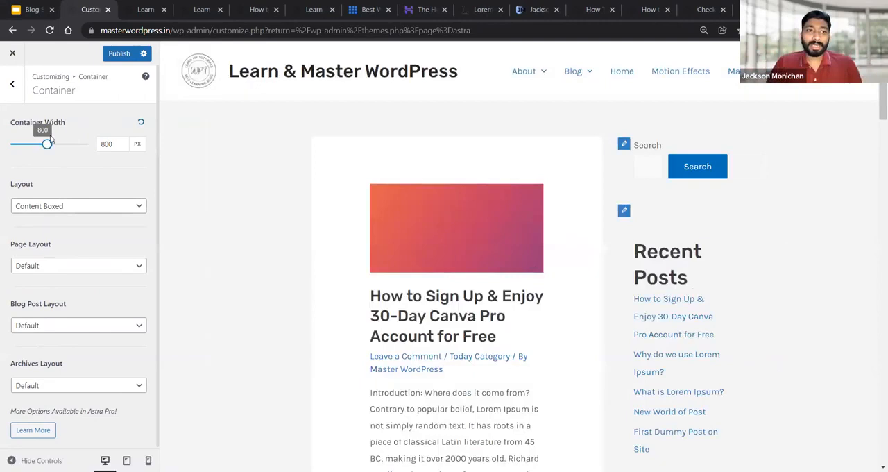
drag(48, 146, 62, 155)
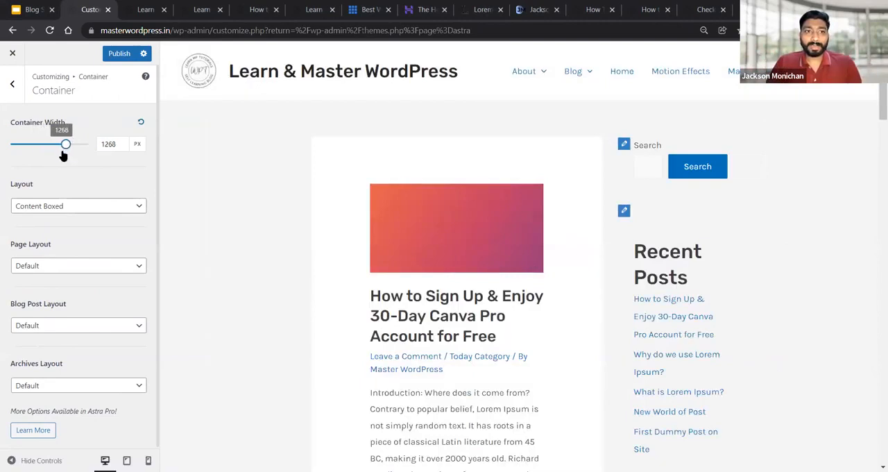
double_click(109, 144)
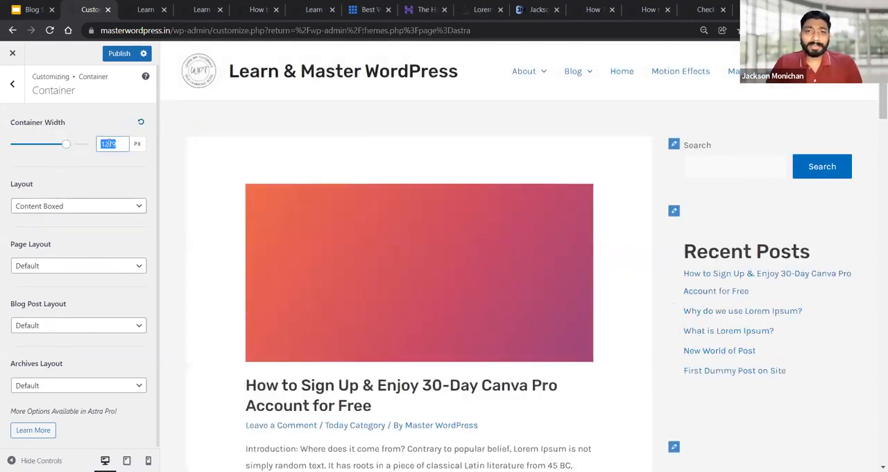
text(1400)
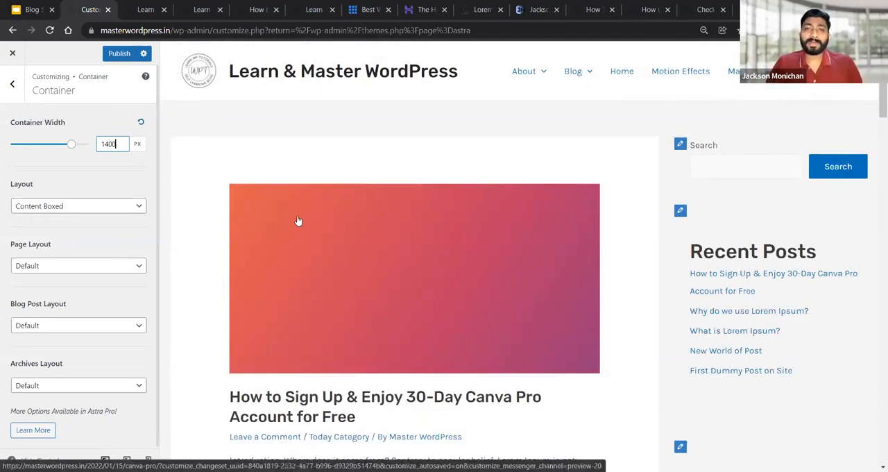
scroll(312, 256, down, 2)
scroll(313, 255, down, 3)
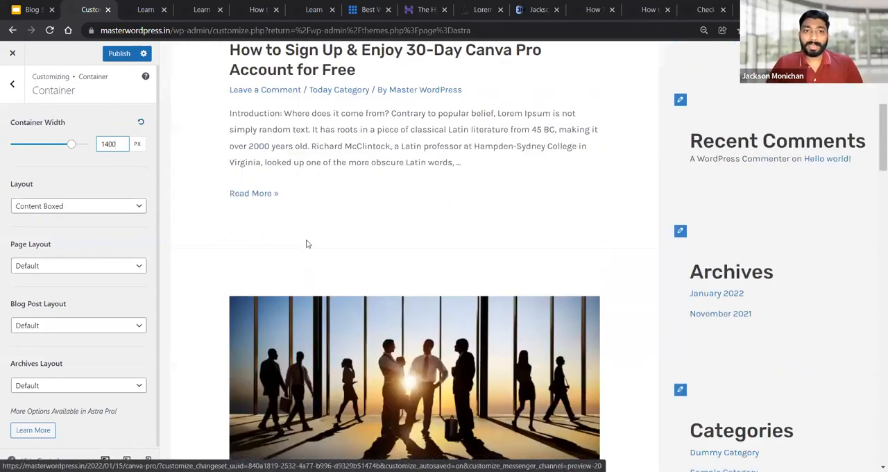
scroll(308, 244, up, 5)
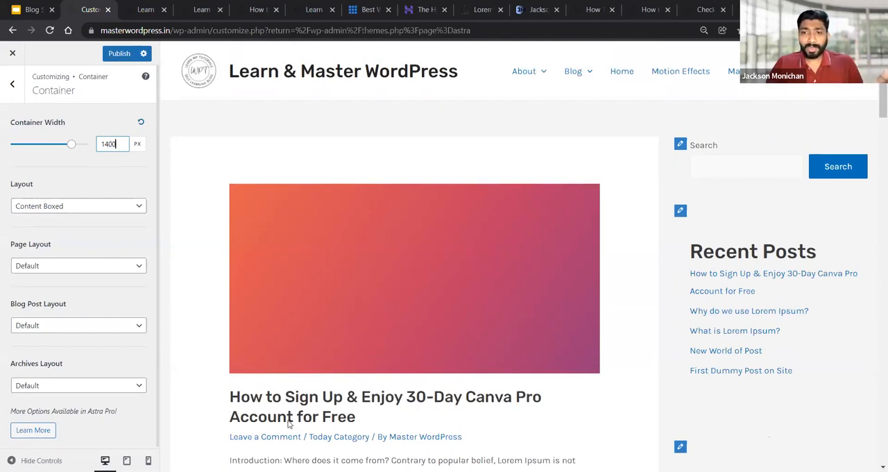
key(alt+Tab)
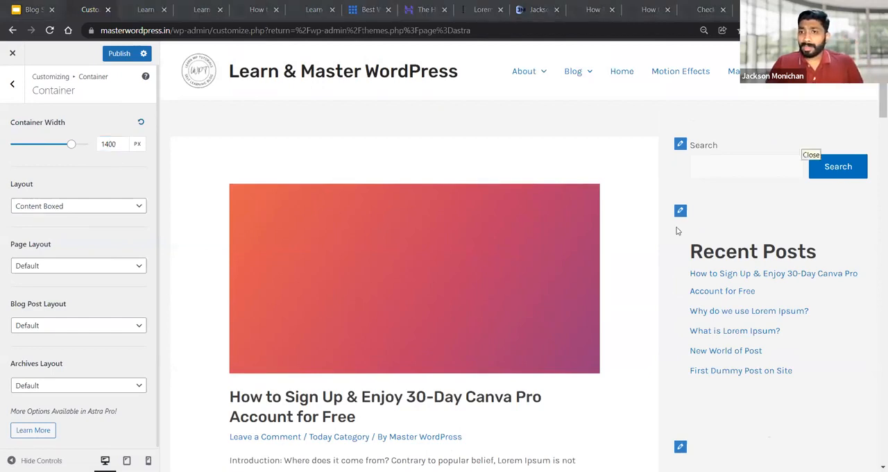
click(61, 206)
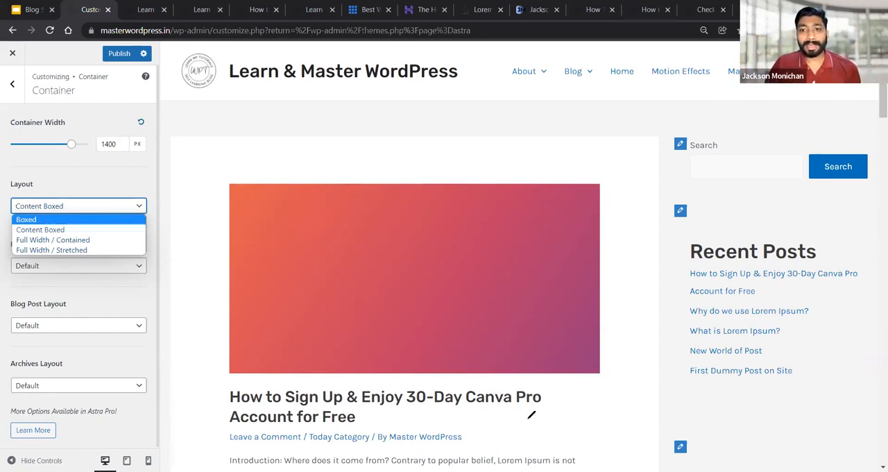
mouse_move(374, 112)
mouse_down()
mouse_move(172, 116)
mouse_move(168, 178)
mouse_up()
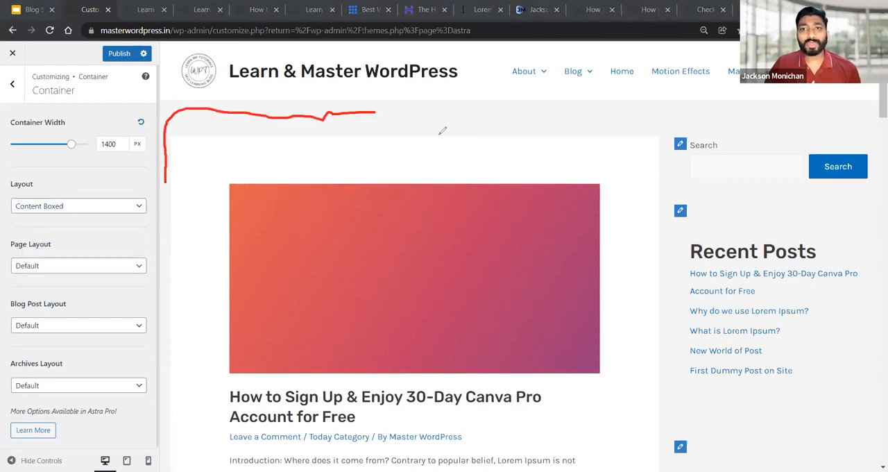
key(Escape)
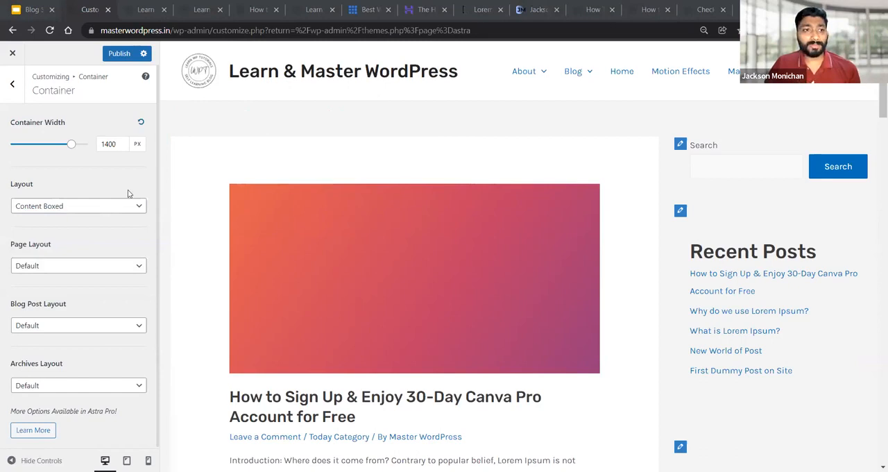
Set the container layout to Full Width / Stretched, publish it, and check the refreshed live blog page
click(77, 206)
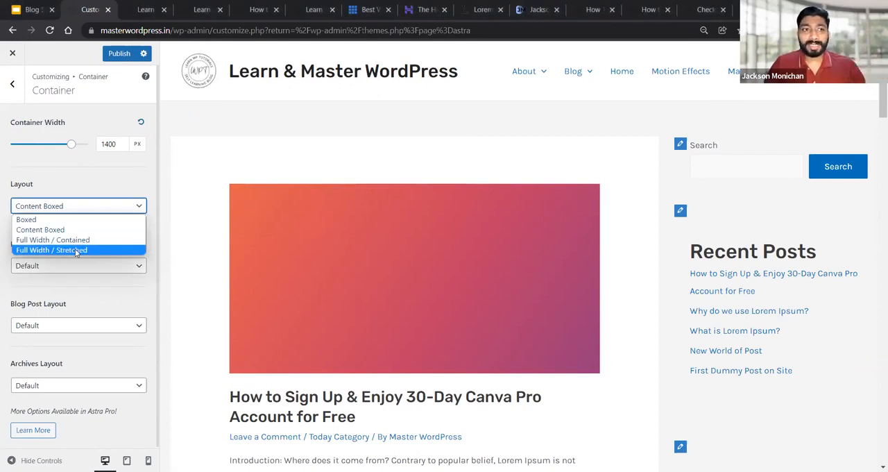
click(75, 249)
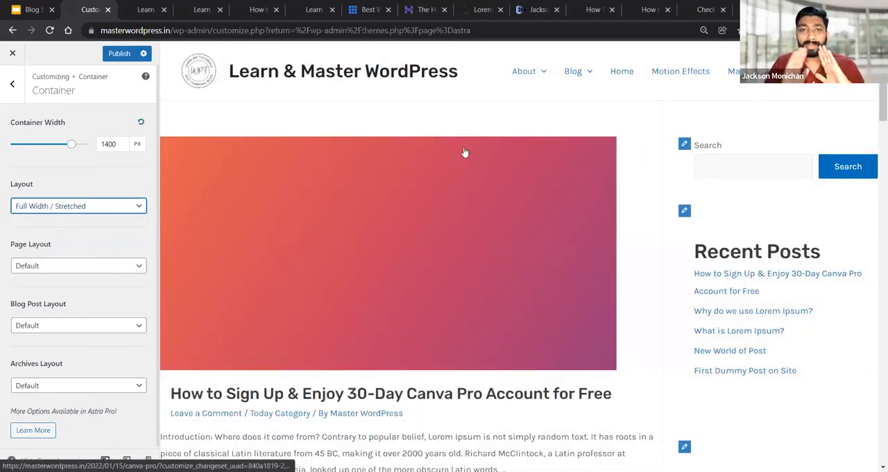
click(117, 55)
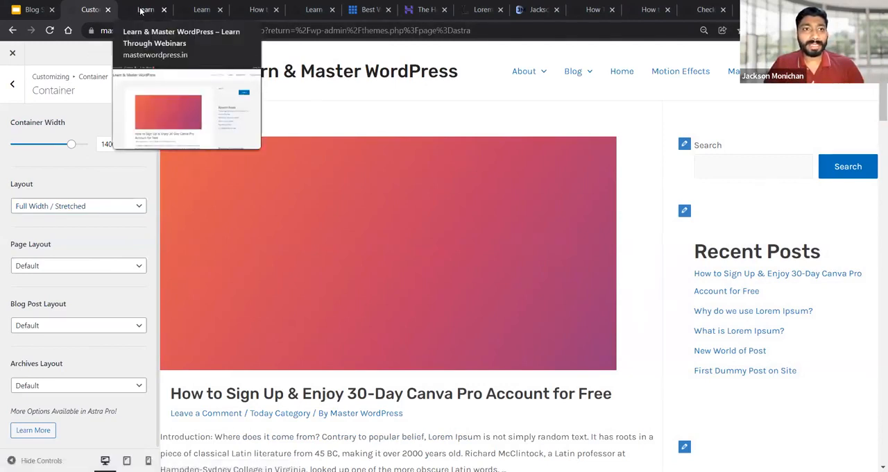
click(142, 10)
key(F5)
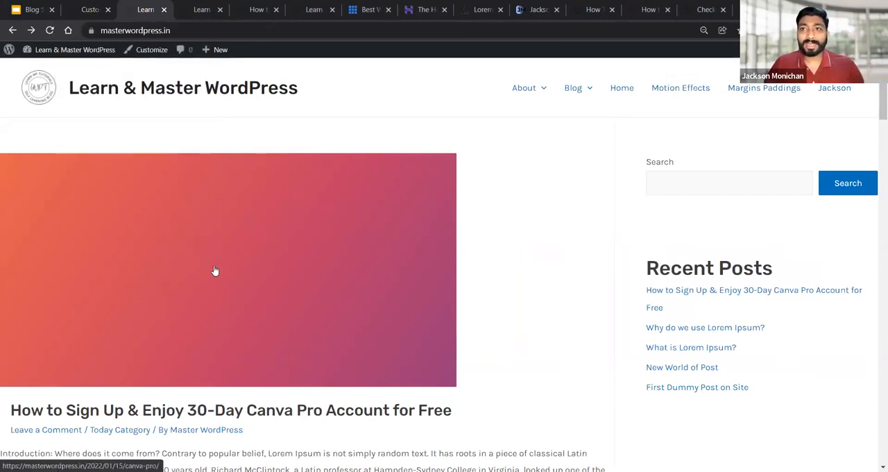
Switch the container layout to Full Width / Contained, publish it, and check the live blog page
click(111, 15)
click(33, 206)
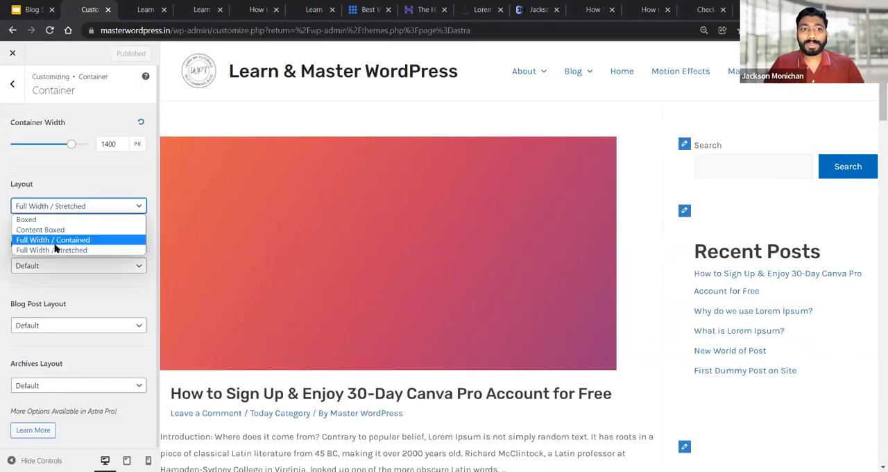
click(54, 240)
click(121, 57)
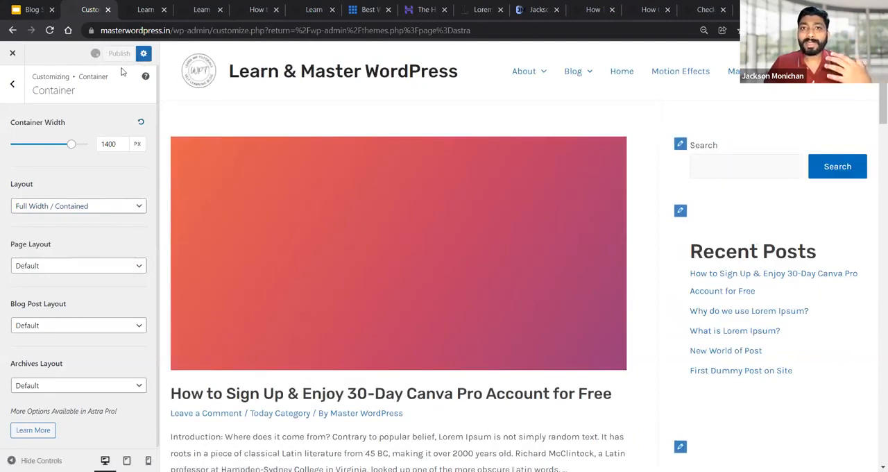
click(141, 7)
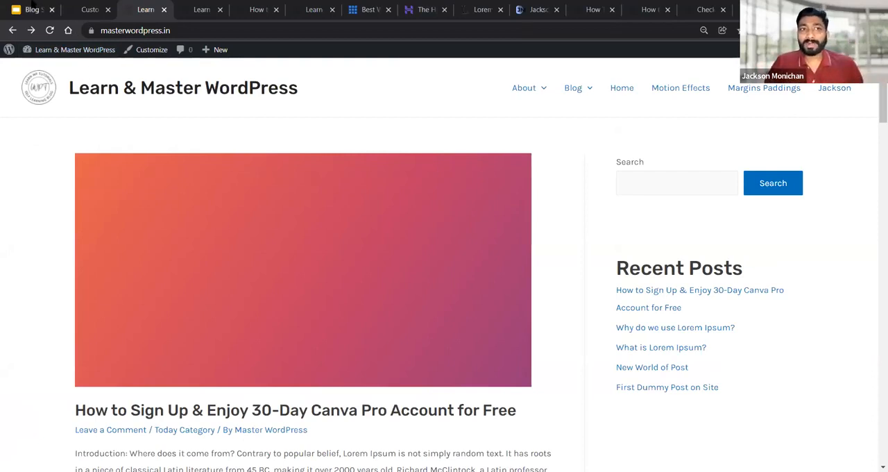
Return to the Customizer and set the container layout back to Content Boxed
click(90, 9)
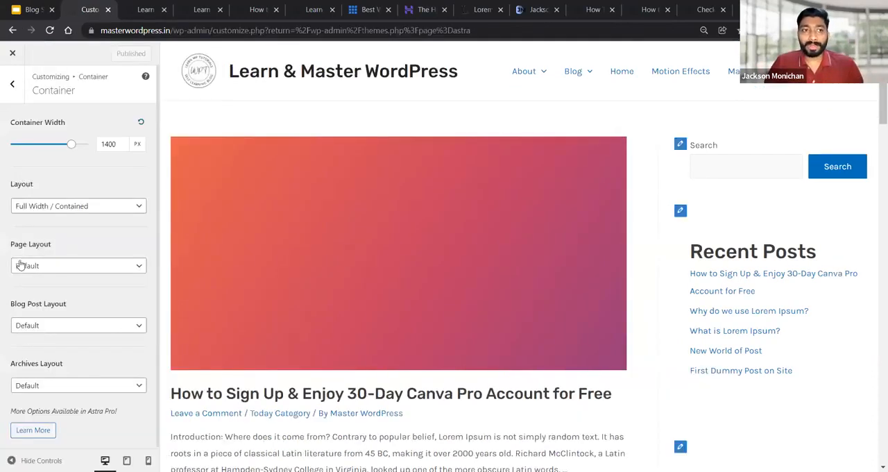
click(41, 208)
click(52, 230)
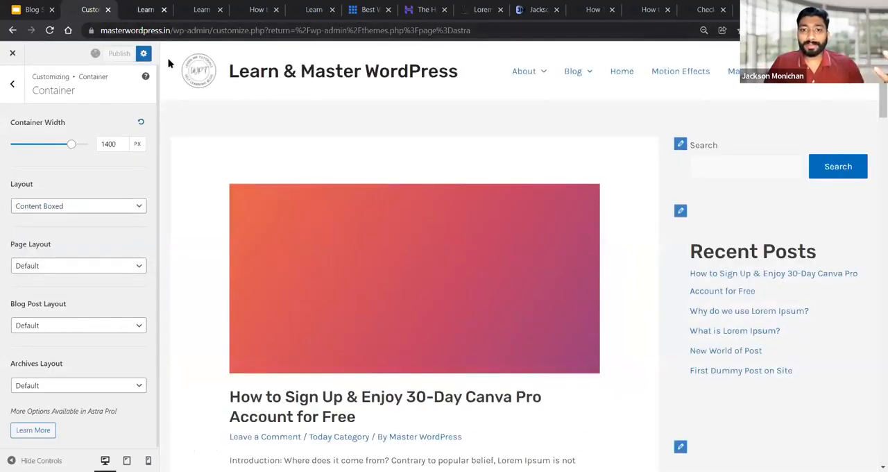
Refresh the live blog page to check the Content Boxed layout, and return to the Customizer
click(148, 11)
click(50, 30)
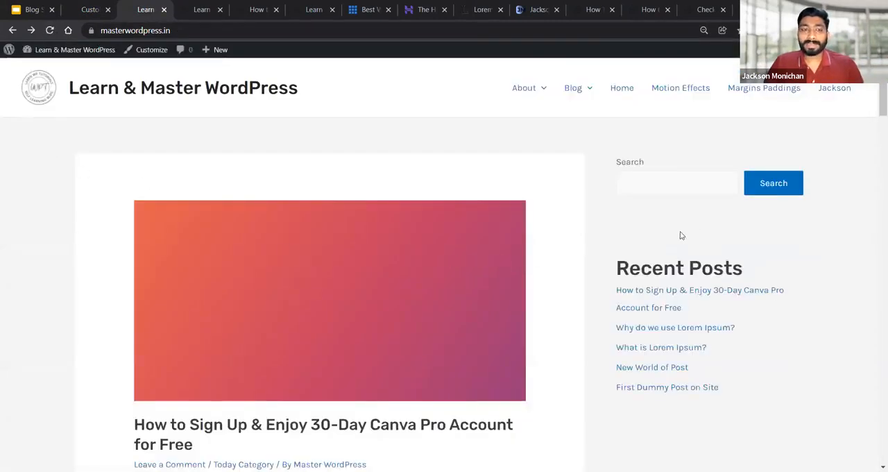
click(94, 9)
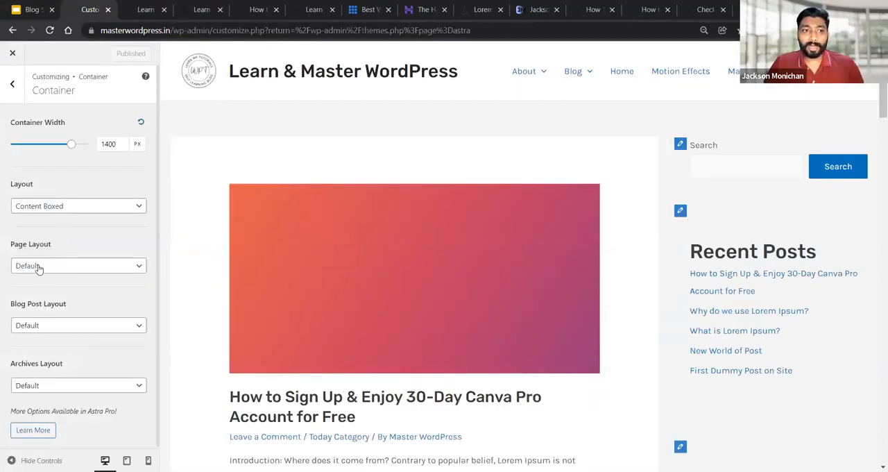
Review the options for the page layout and the general container layout, and examine the area around the boxed content in the preview
click(39, 268)
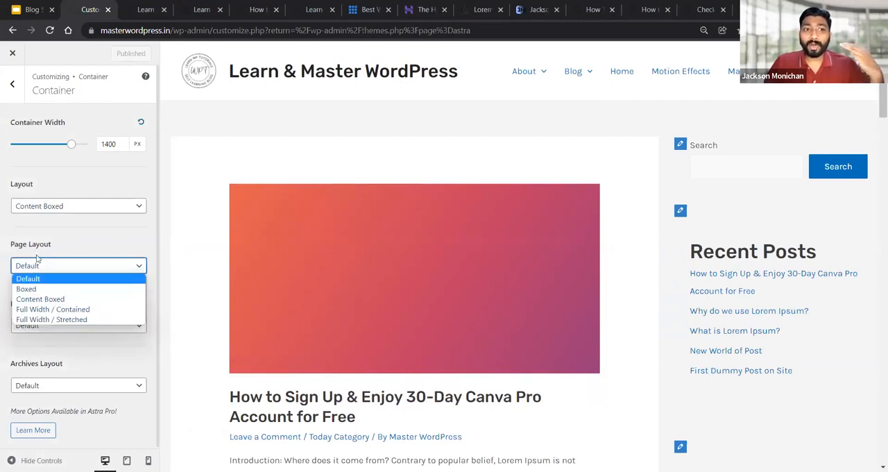
click(48, 245)
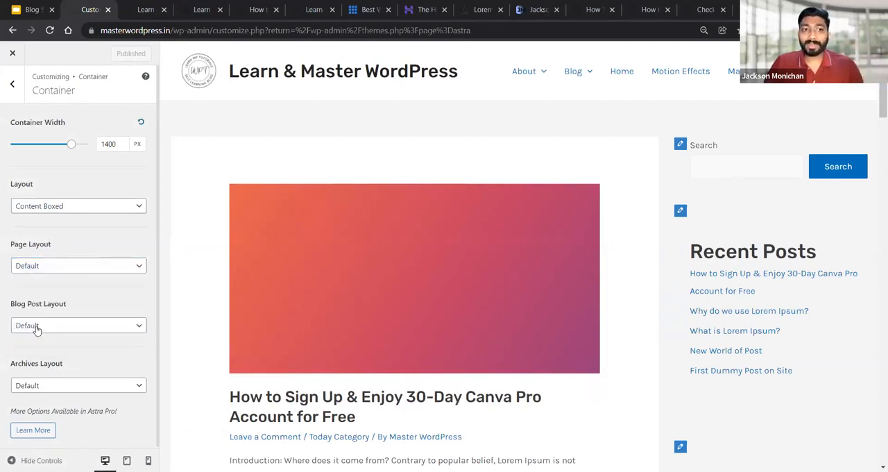
scroll(38, 331, down, 1)
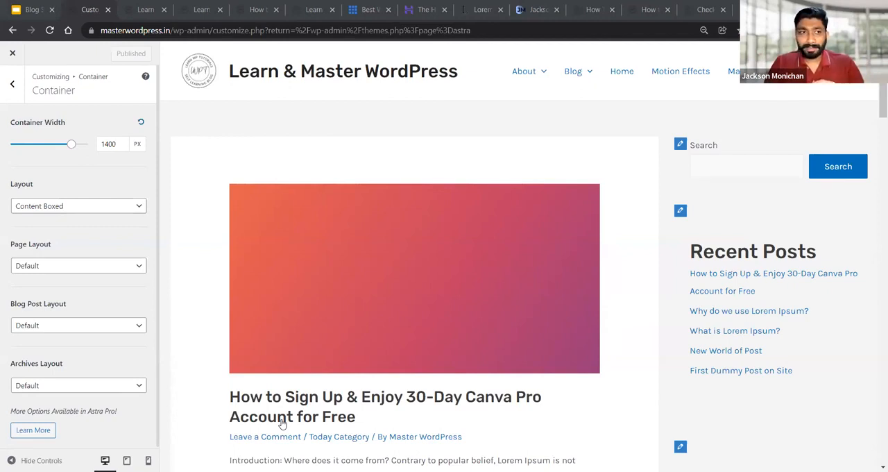
click(70, 207)
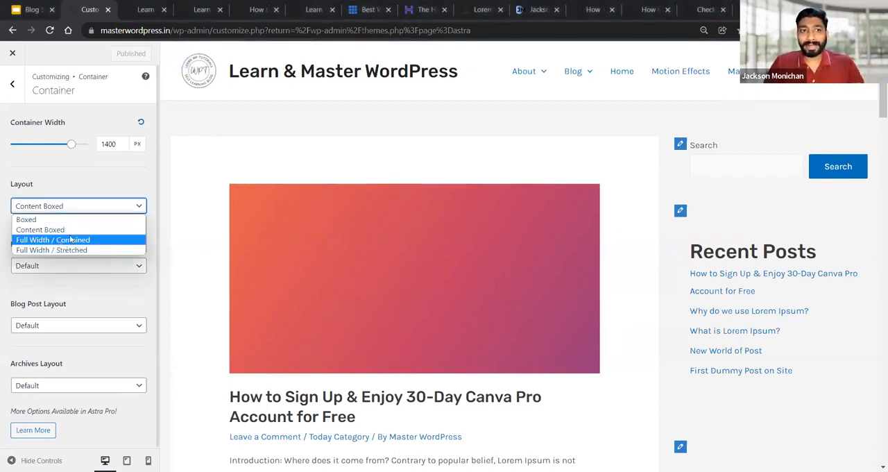
click(97, 191)
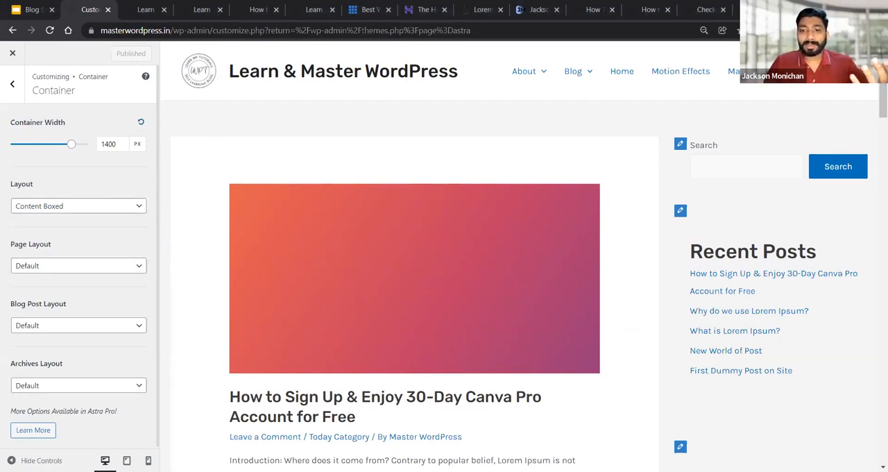
drag(255, 111, 391, 127)
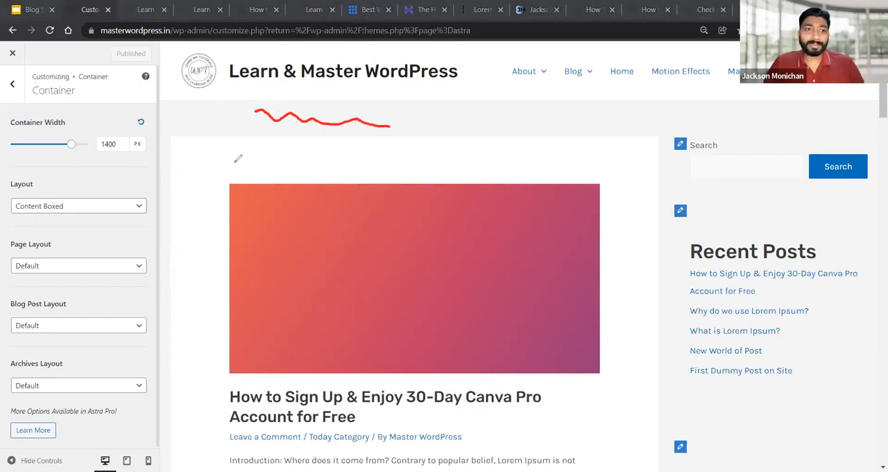
drag(203, 117, 748, 115)
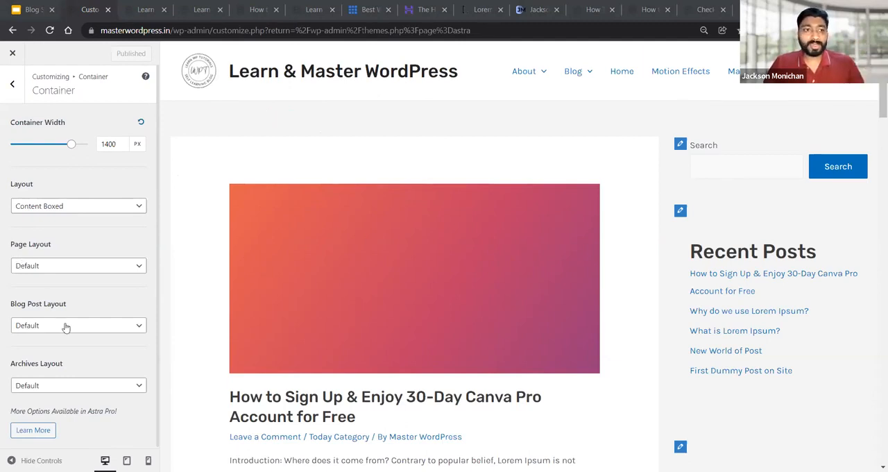
Open the global Buttons settings, try several button presets, and apply the filled, fully rounded preset
click(12, 86)
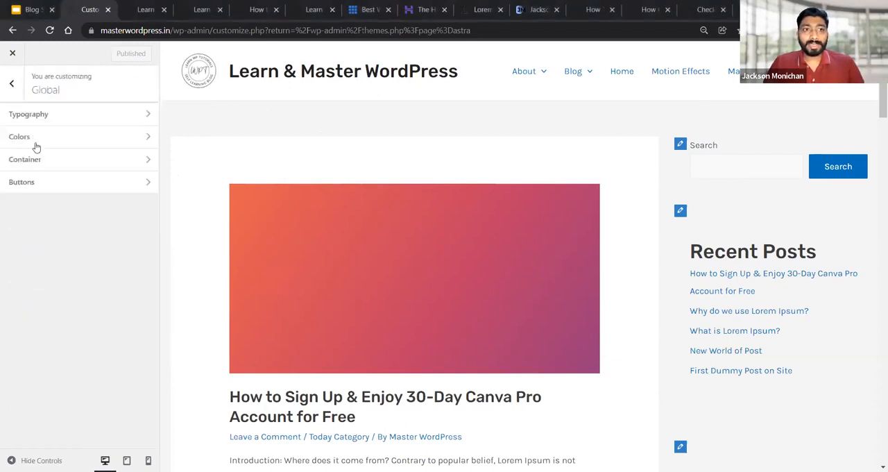
click(23, 183)
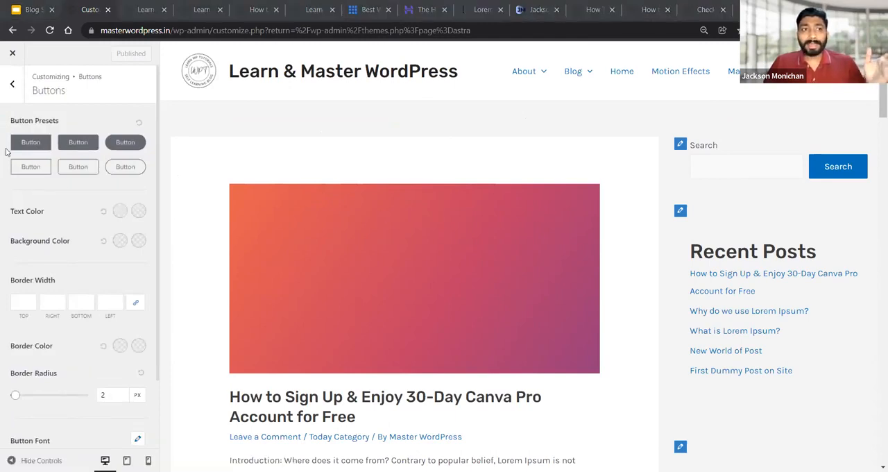
middle_click(470, 161)
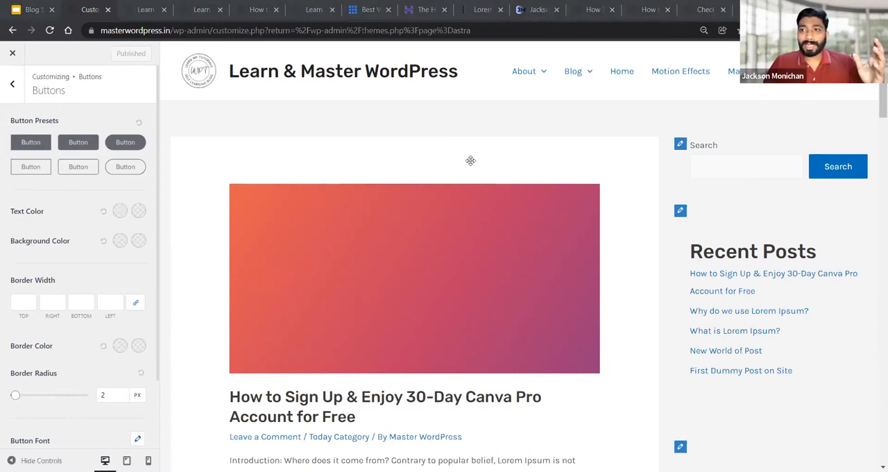
click(73, 147)
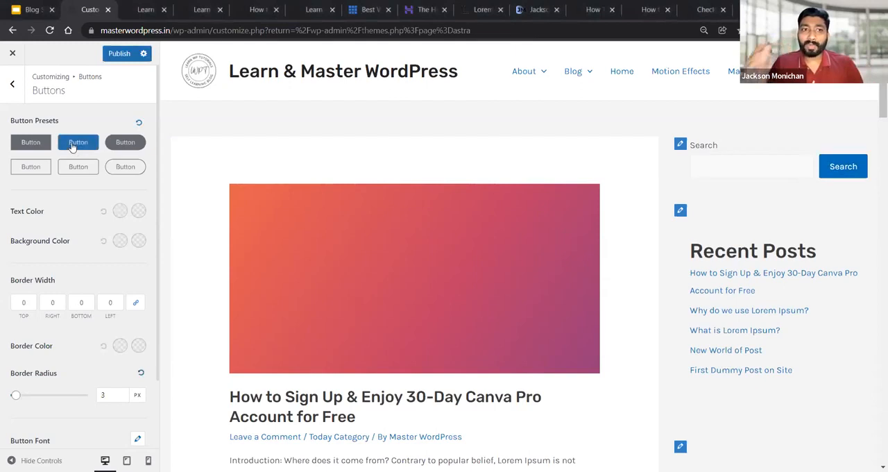
click(129, 143)
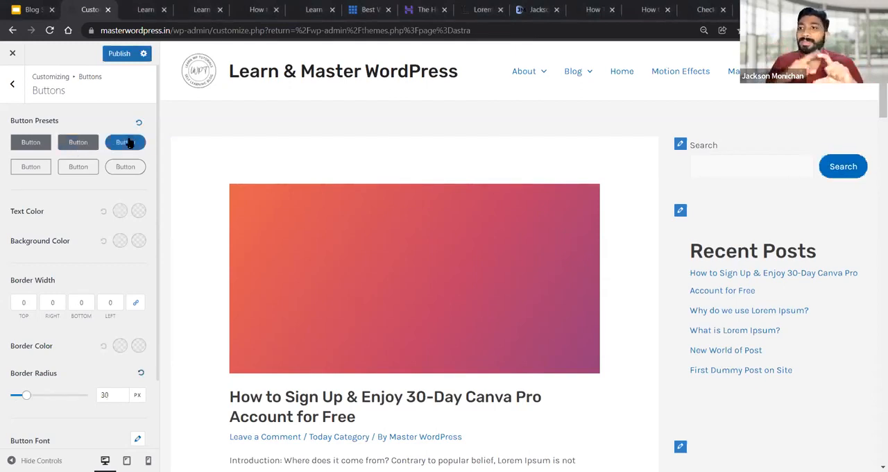
click(31, 169)
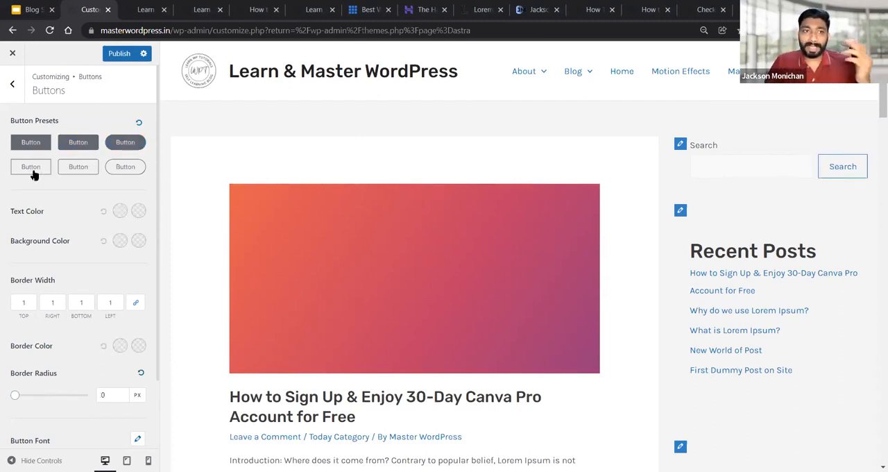
click(132, 143)
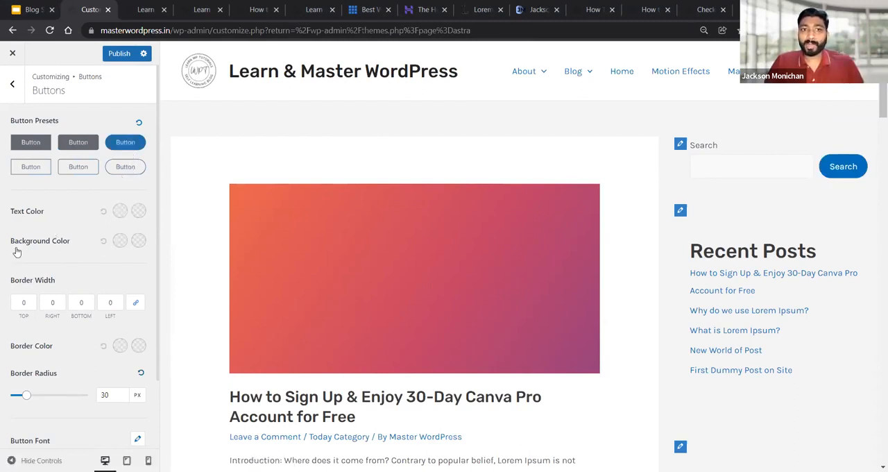
Try red #ca1111 as the button text color and blue #1791dc as its hover color
click(120, 210)
click(135, 240)
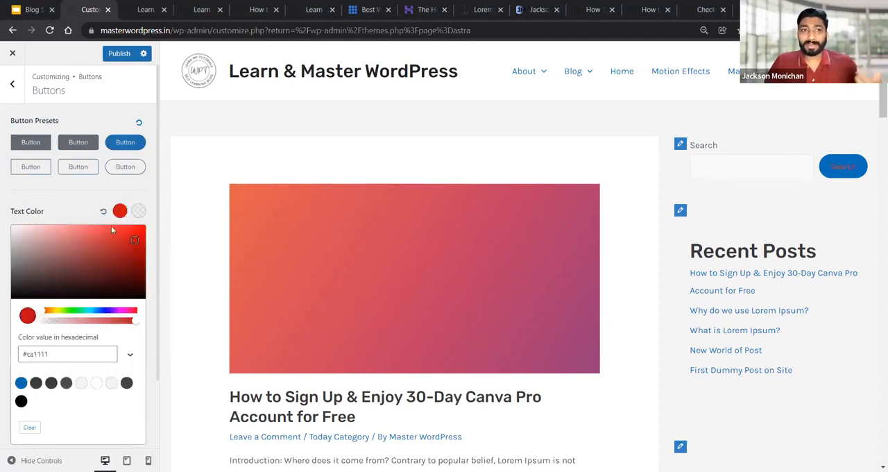
click(118, 208)
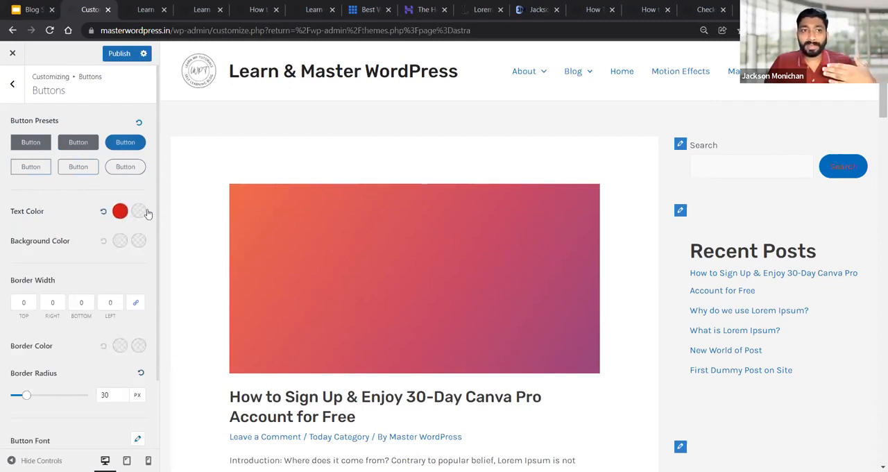
click(139, 211)
click(95, 312)
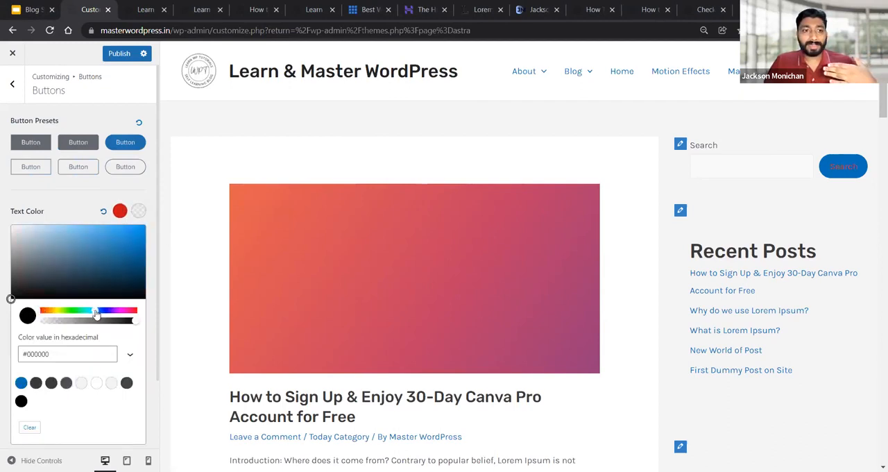
click(132, 236)
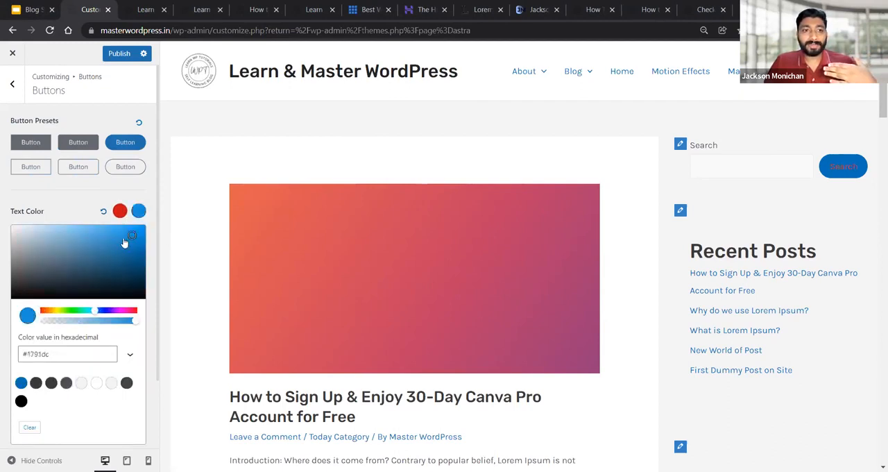
click(100, 213)
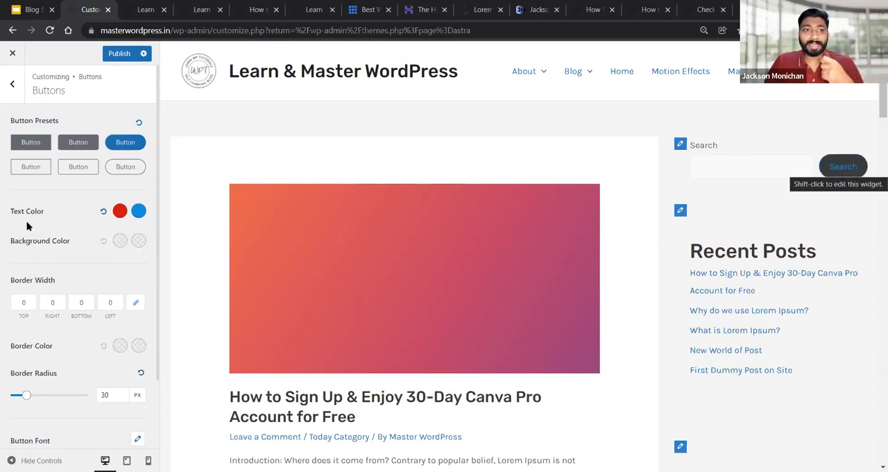
Try blue-violet #2e17de as the button background color and green as its hover color
click(119, 241)
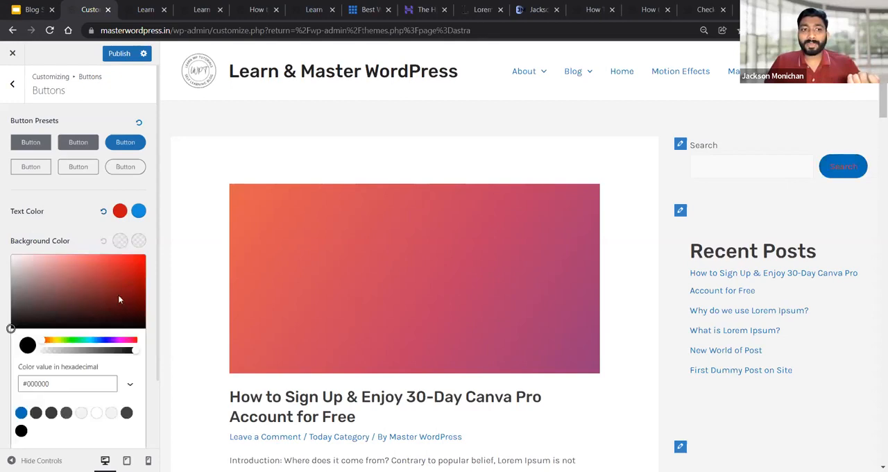
click(107, 344)
drag(131, 272, 132, 267)
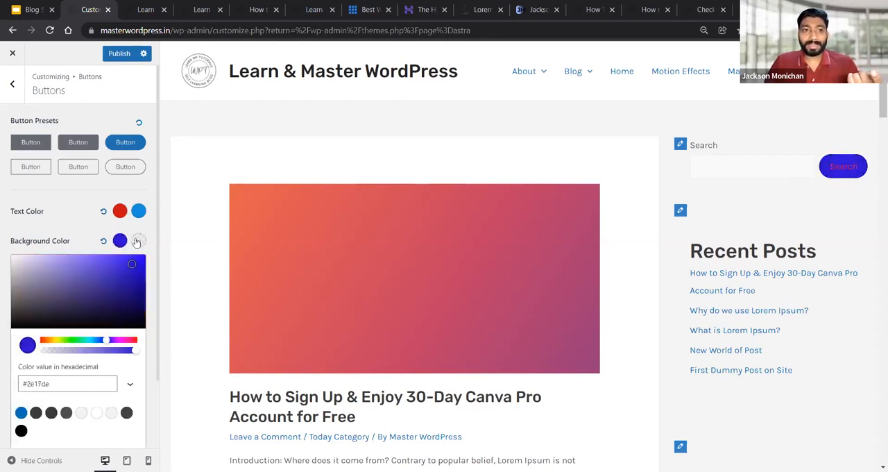
click(136, 241)
click(71, 342)
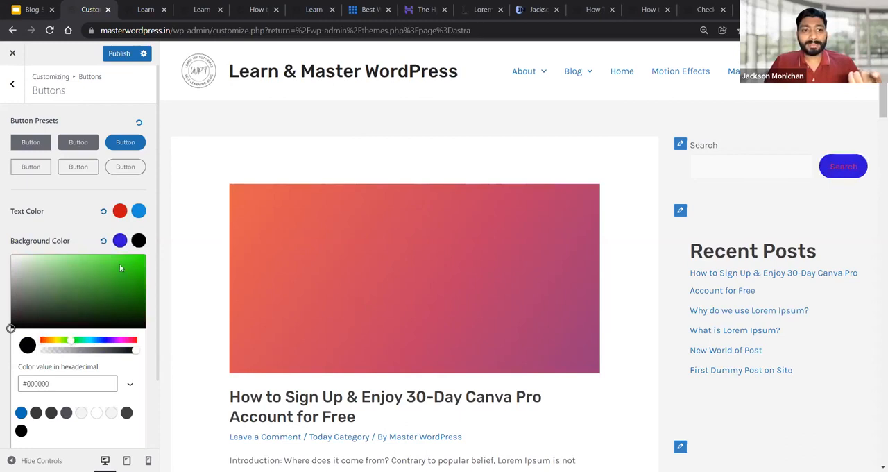
click(73, 231)
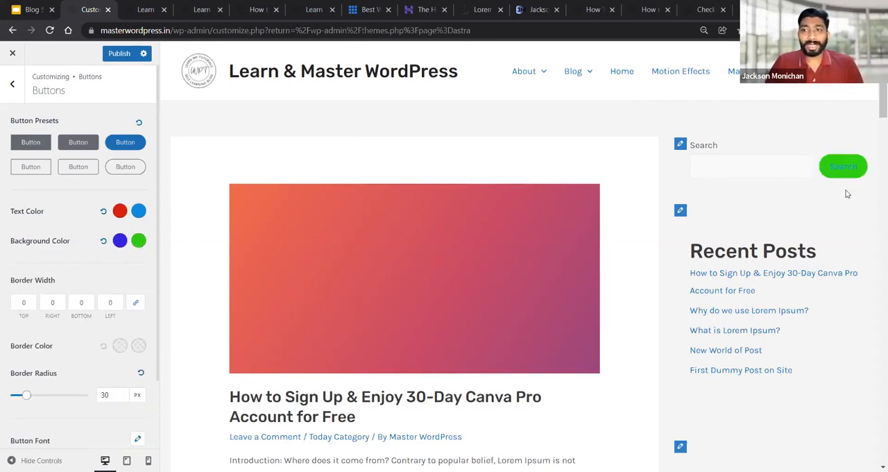
Reset the button text and background colors to their defaults
click(104, 211)
click(104, 241)
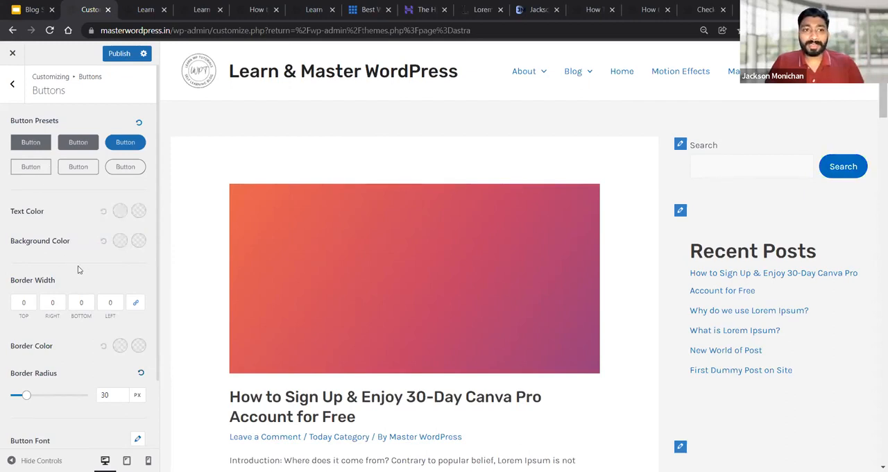
Try a linked button border width of 10 on all four sides, and set it to 25
scroll(78, 270, down, 1)
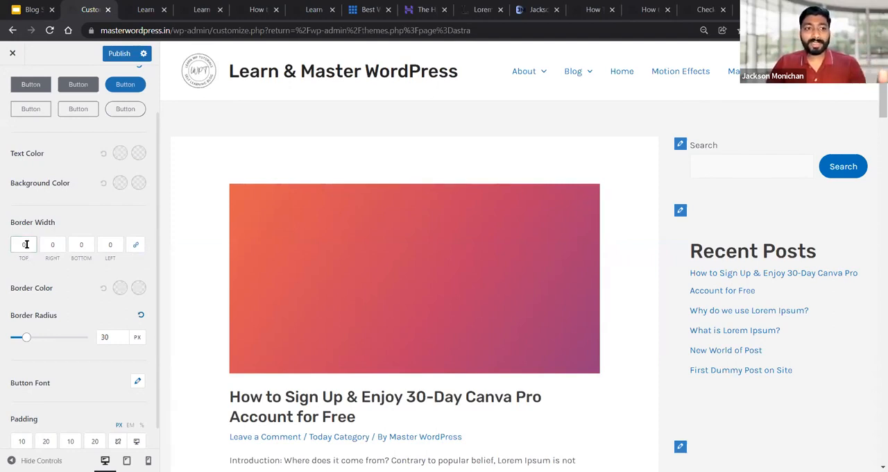
triple_click(50, 222)
click(64, 234)
double_click(23, 258)
double_click(52, 257)
double_click(81, 257)
double_click(110, 258)
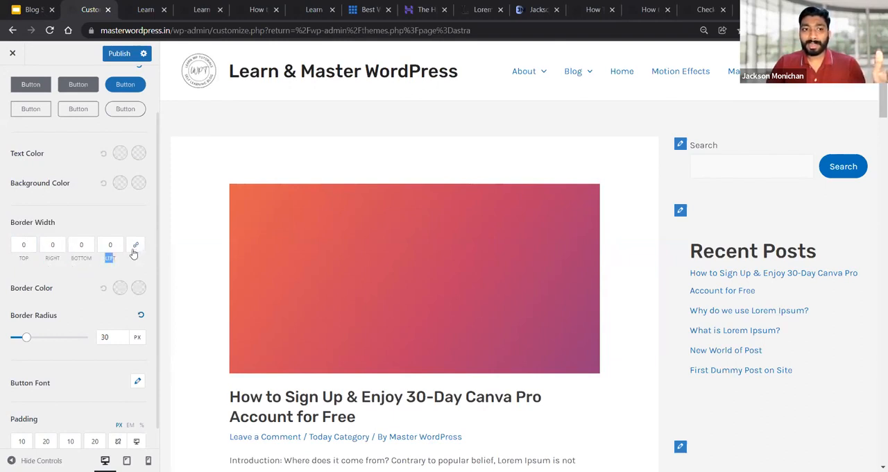
click(118, 221)
drag(28, 245, 19, 244)
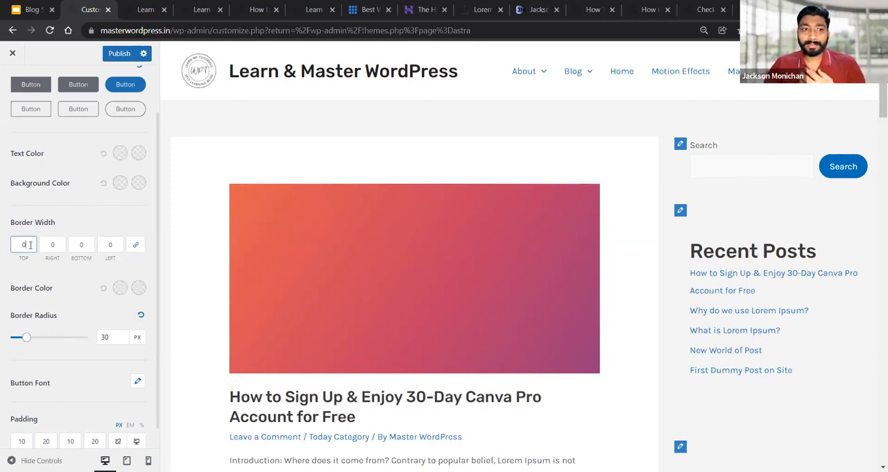
text(10)
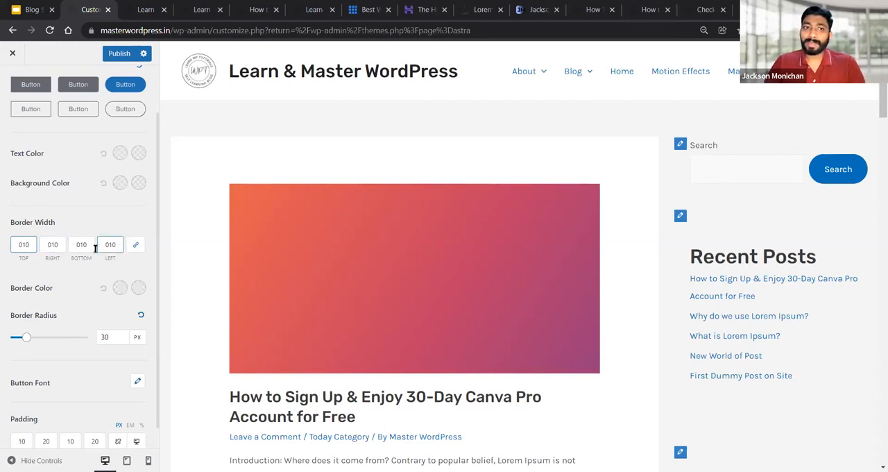
double_click(15, 243)
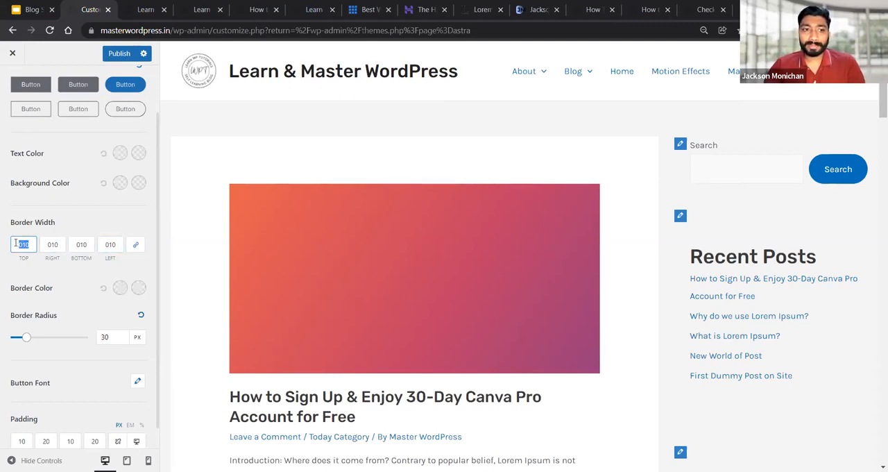
text(25)
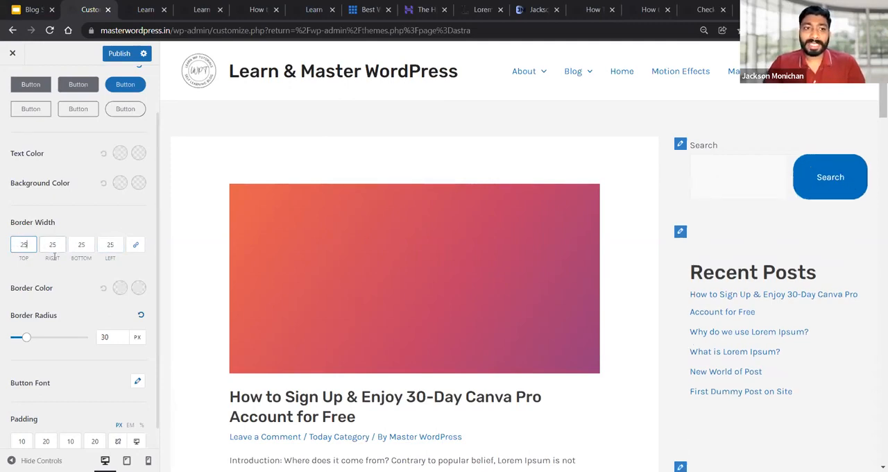
Unlink the button border widths and try 15 top, 35 right, 20 bottom and 50 left, also trying 50 for the bottom
click(136, 247)
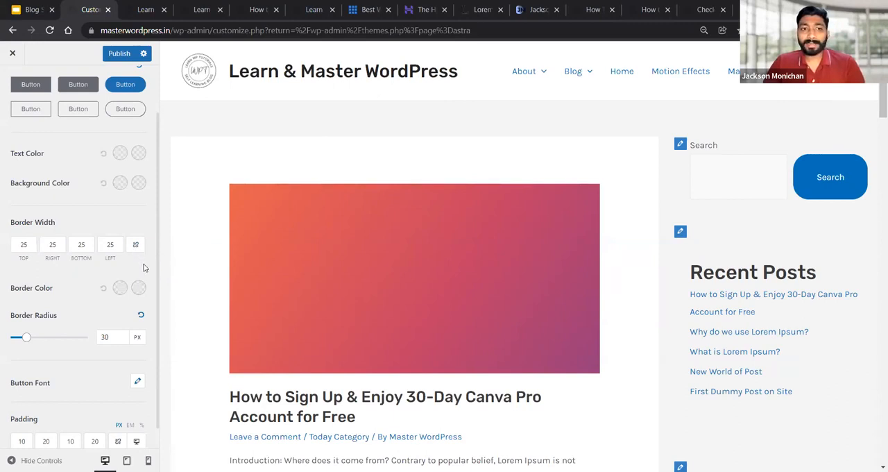
drag(25, 245, 77, 243)
text(15)
text(35)
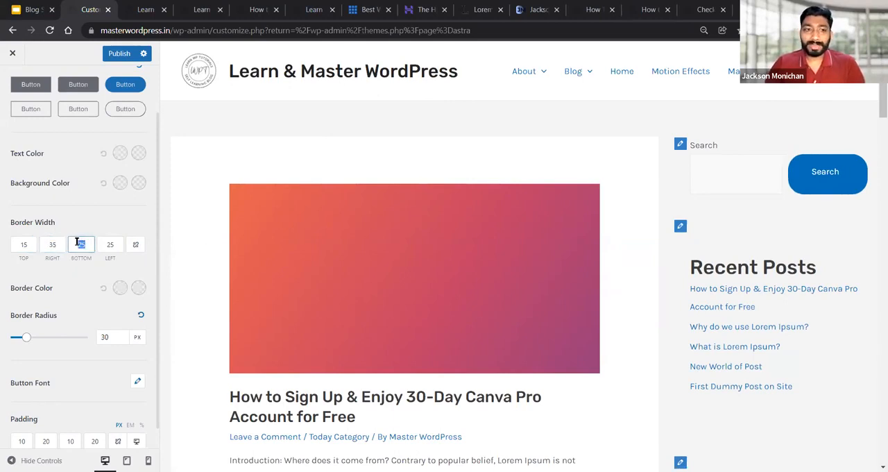
text(20)
drag(115, 245, 106, 239)
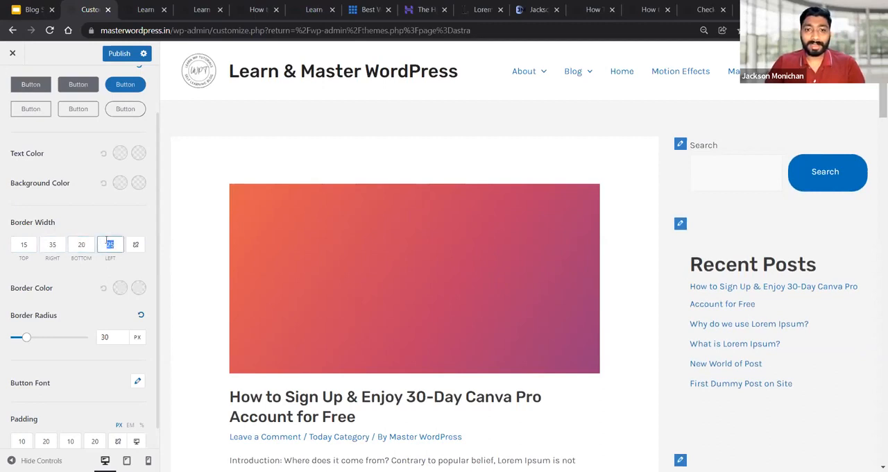
text(50)
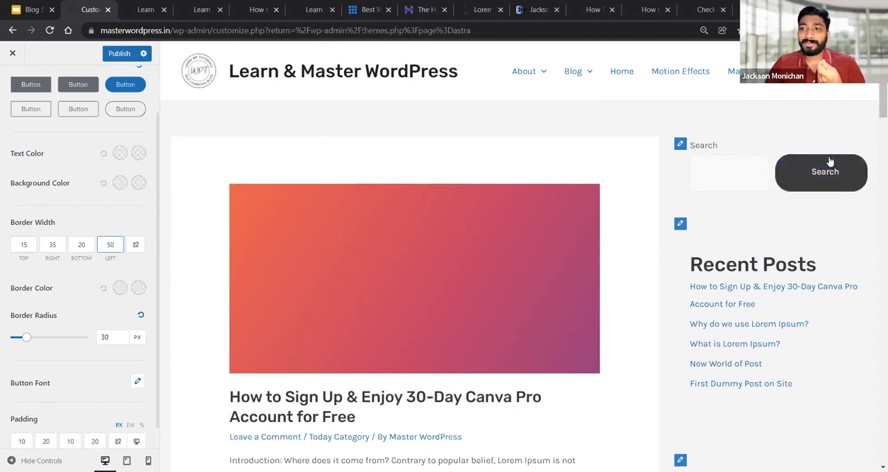
double_click(78, 249)
text(50)
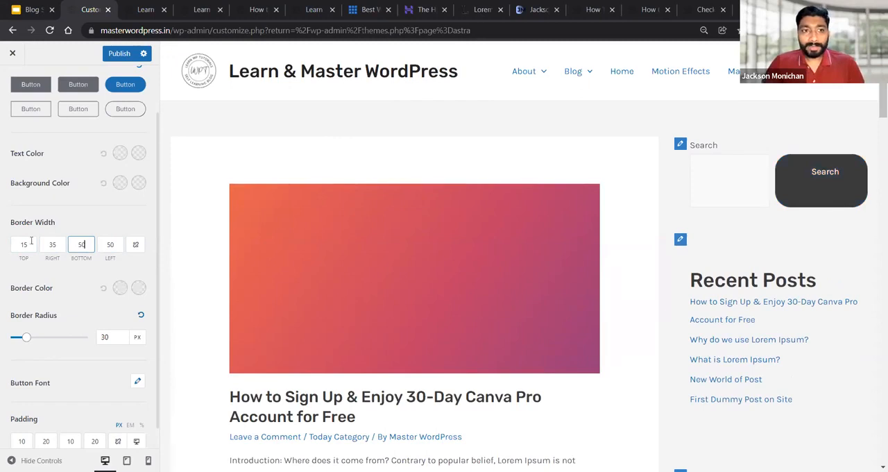
Try red #cf1919 as the button border color with blue #2417b1 on hover, and reset both border colors
click(119, 288)
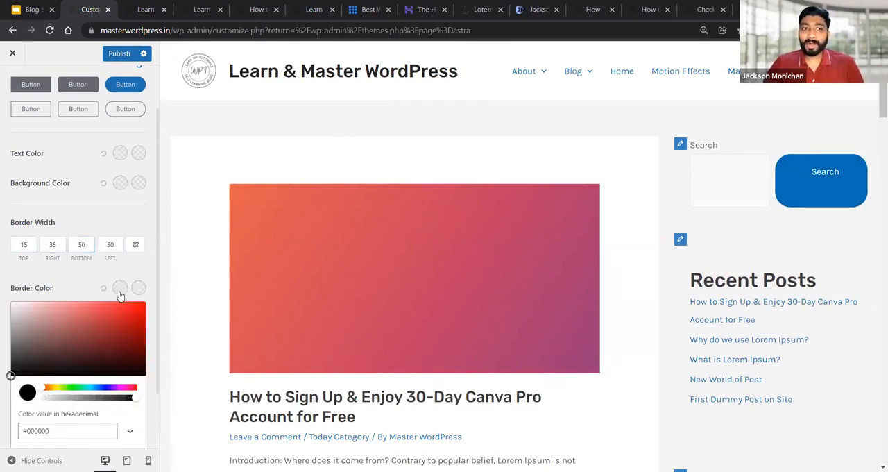
drag(129, 333, 130, 315)
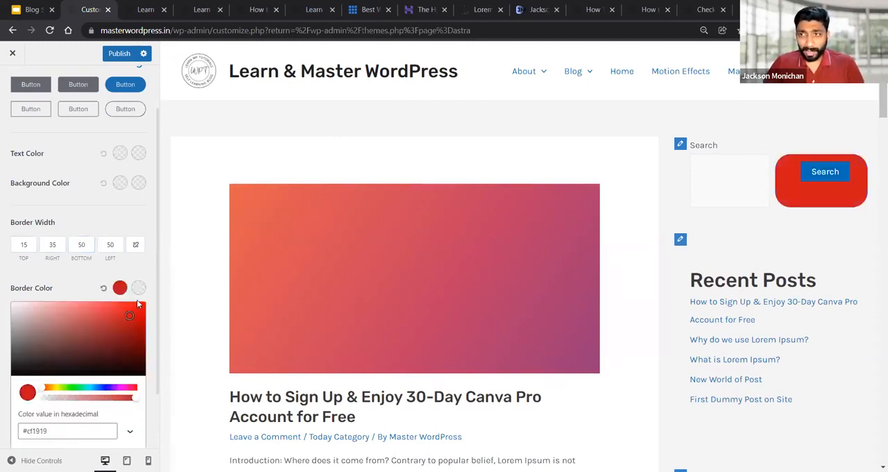
click(74, 286)
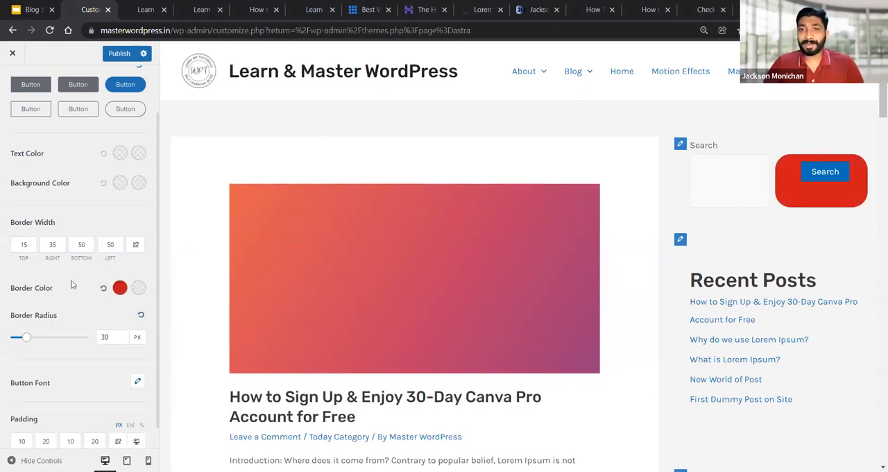
click(140, 288)
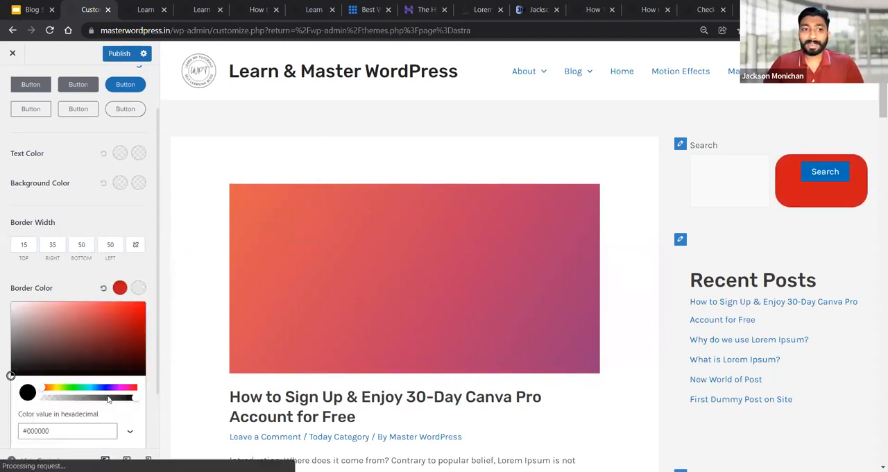
click(105, 388)
click(129, 324)
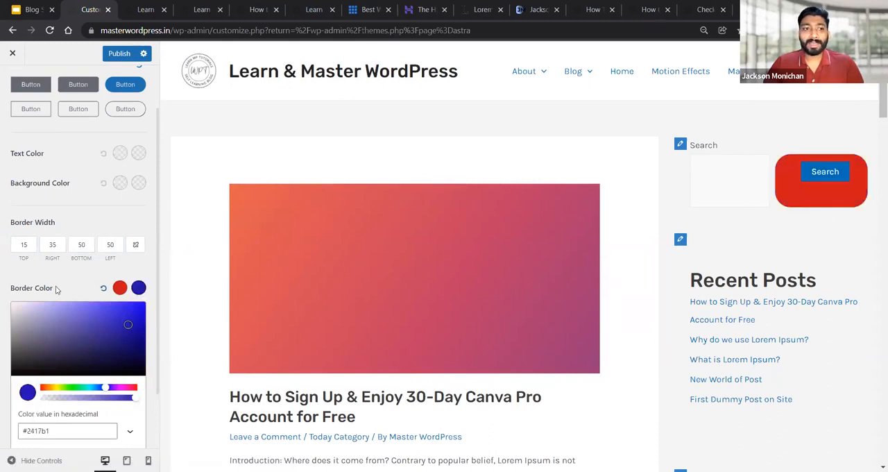
click(109, 296)
click(103, 287)
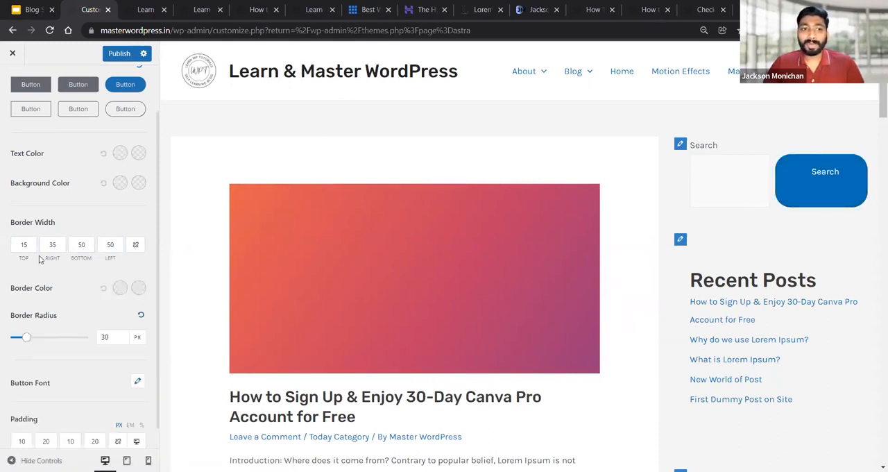
Link the button border width values and set all four sides to 10
drag(26, 245, 15, 245)
text(10)
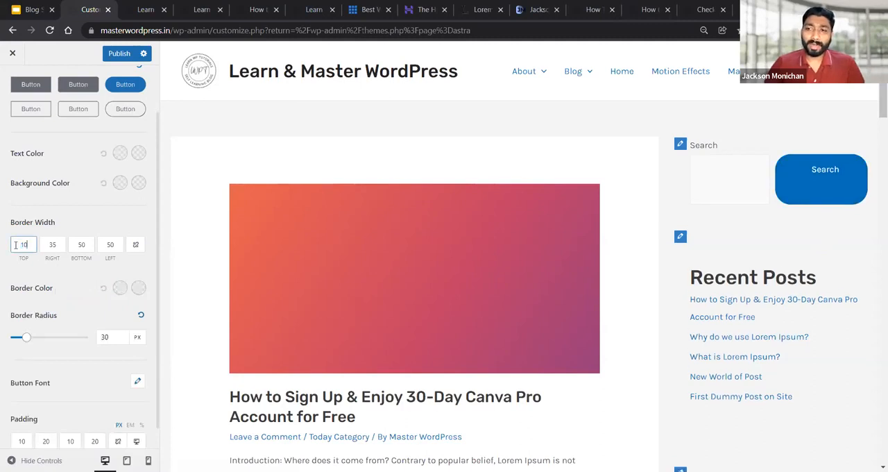
click(138, 248)
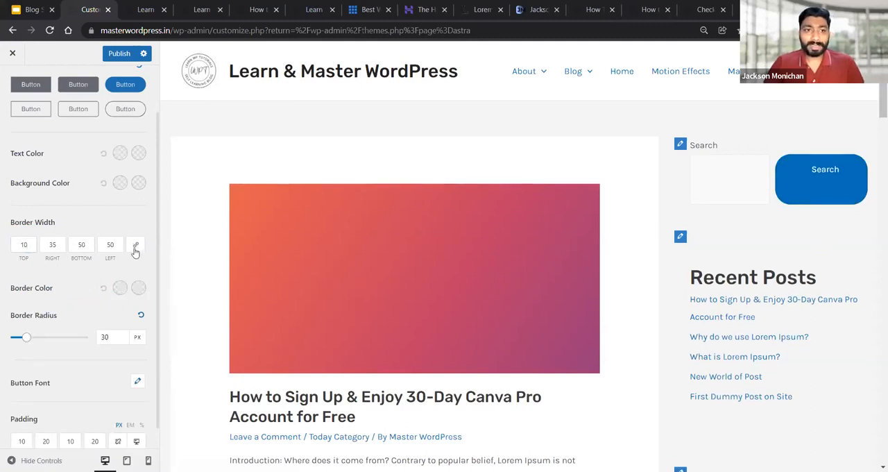
double_click(115, 243)
text(10)
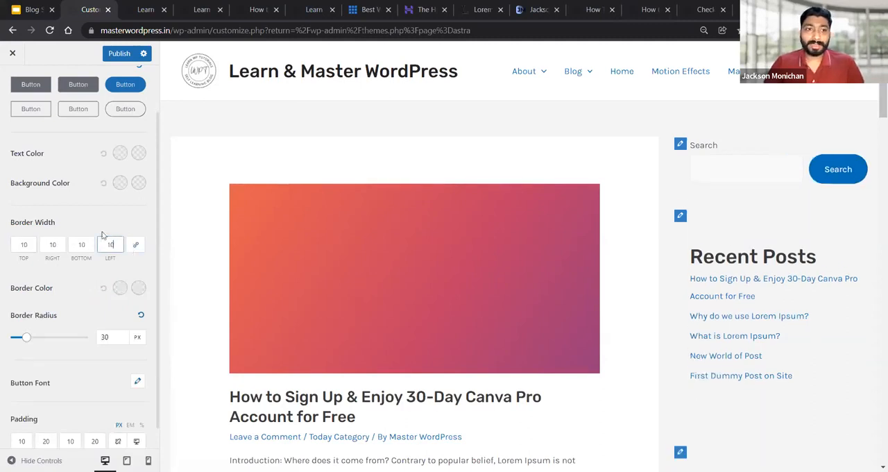
Set the button border color to grey #9d9a9a and the linked border width to 5 on all sides
click(120, 289)
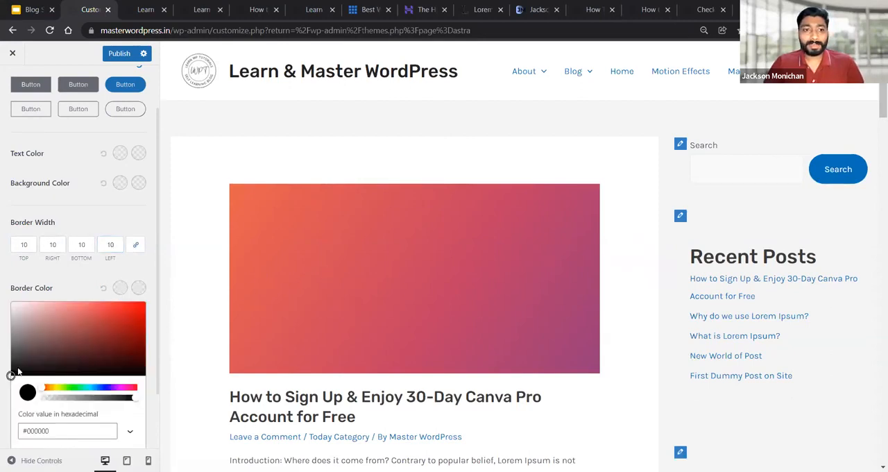
click(15, 313)
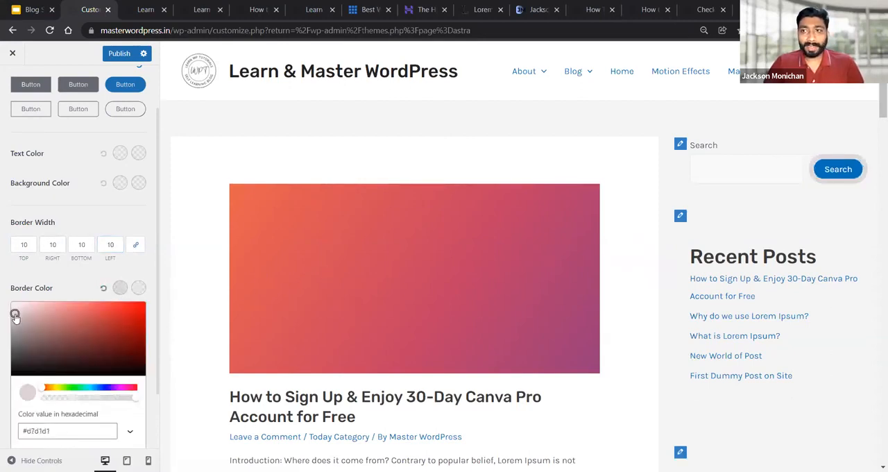
drag(15, 315, 13, 330)
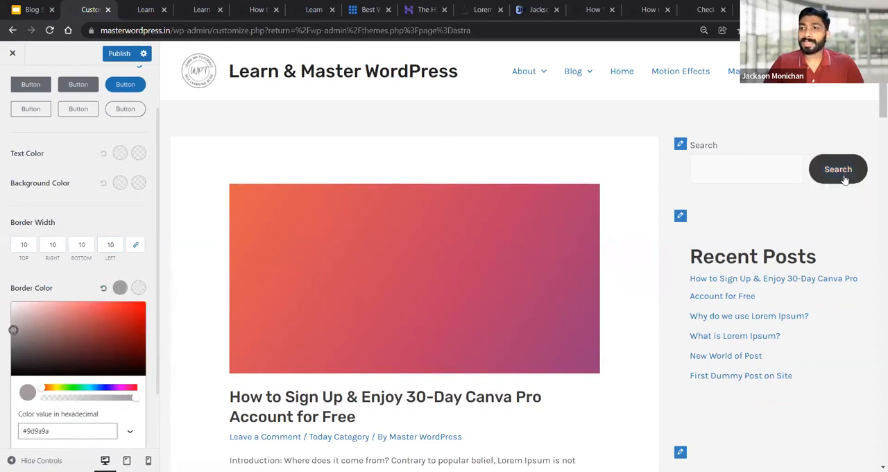
double_click(28, 246)
text(5)
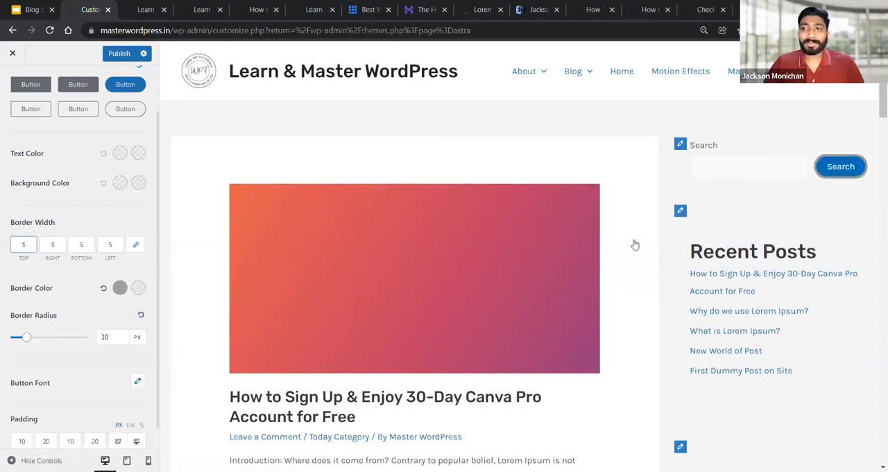
click(98, 222)
Try a button border radius of 0, and set it to 76 px
scroll(71, 340, down, 1)
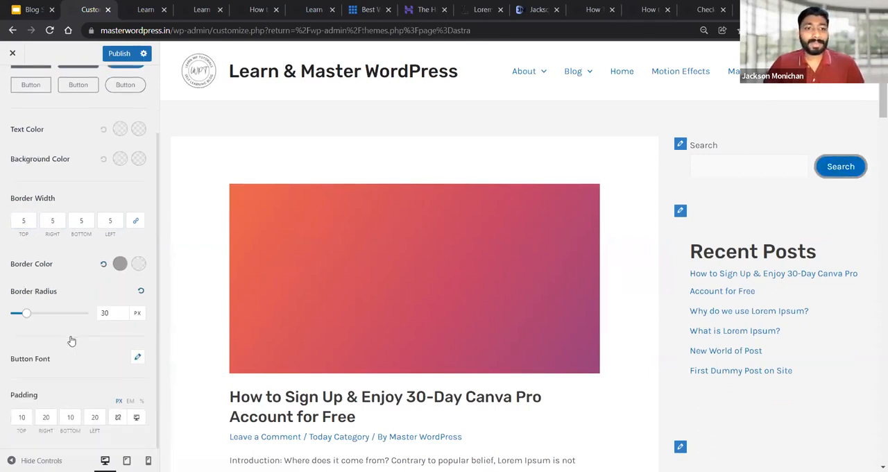
mouse_move(26, 318)
mouse_down()
mouse_move(73, 316)
mouse_move(9, 323)
mouse_up()
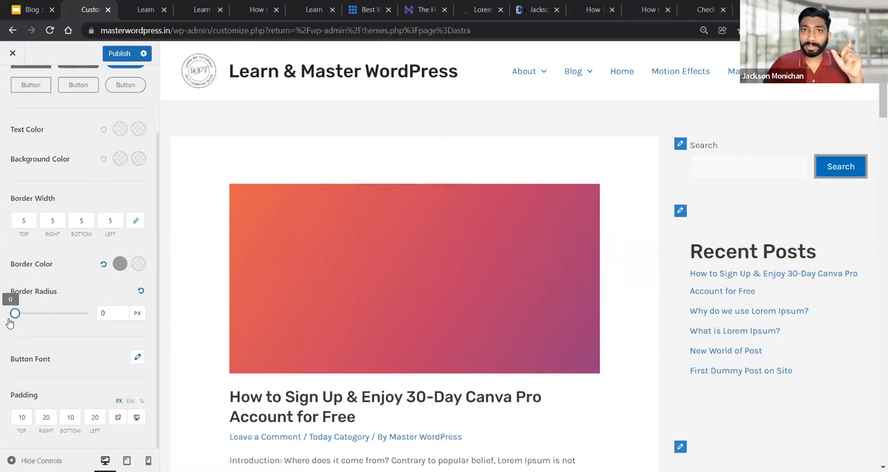
drag(10, 323, 40, 327)
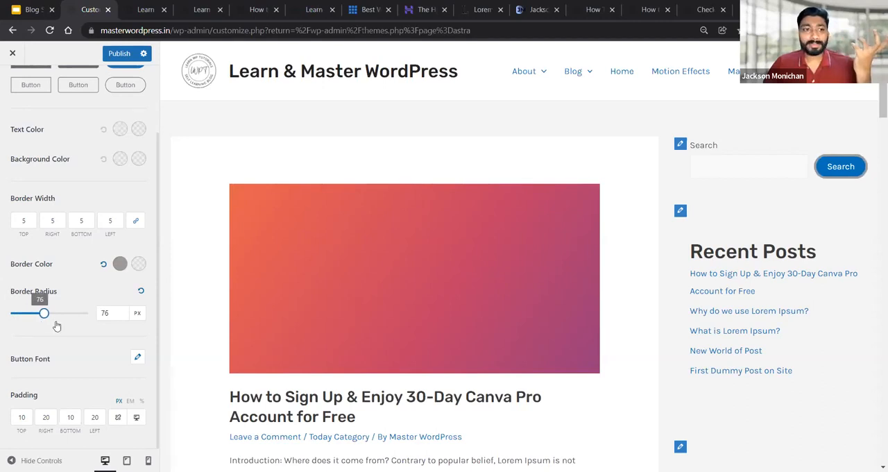
click(98, 313)
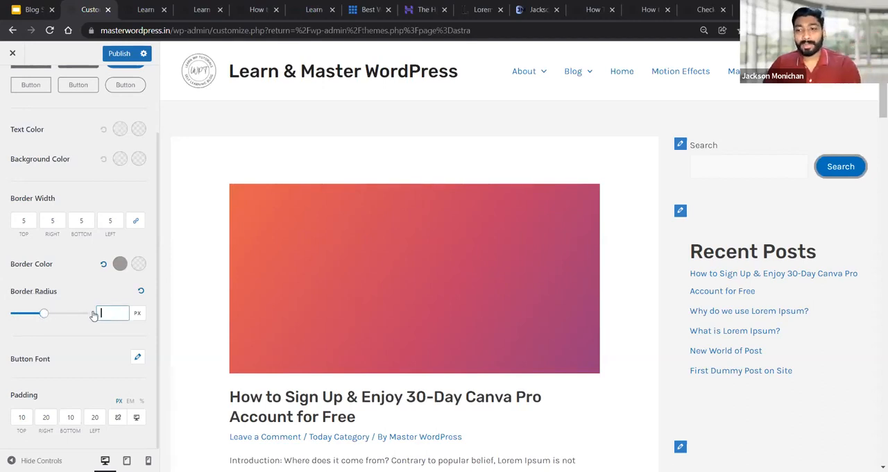
click(104, 338)
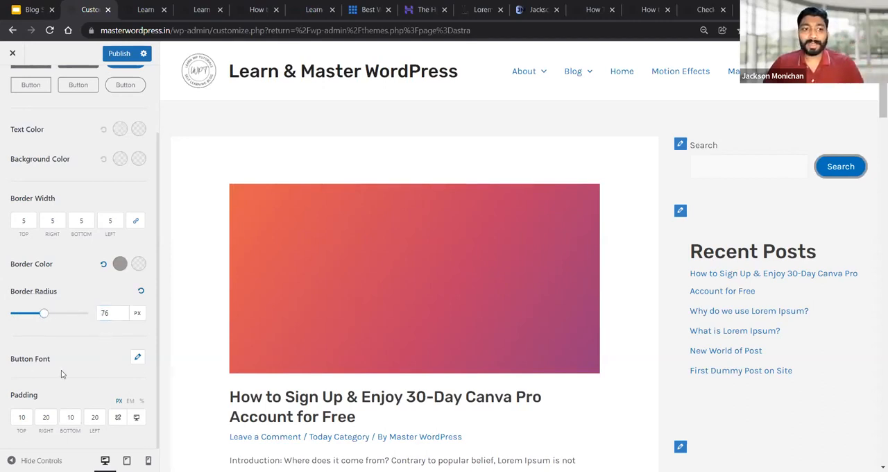
Set the button font family to Lora and close the font settings
click(138, 357)
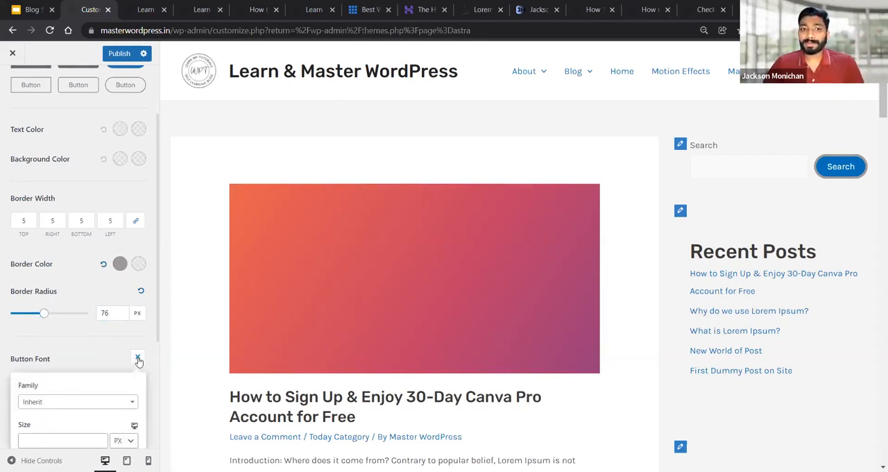
scroll(93, 363, down, 2)
scroll(835, 151, down, 1)
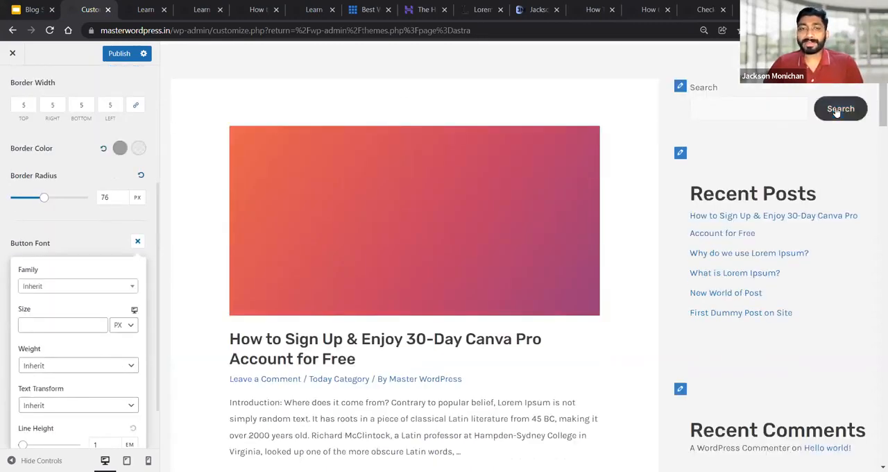
click(45, 286)
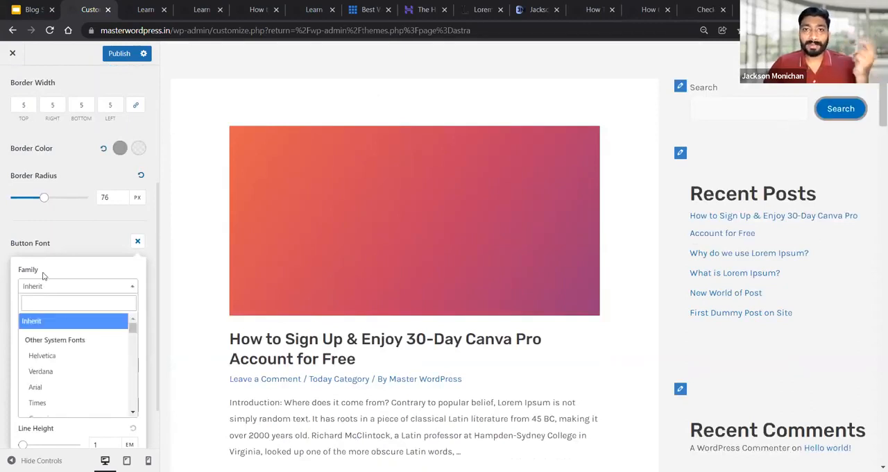
click(54, 301)
text(Lora)
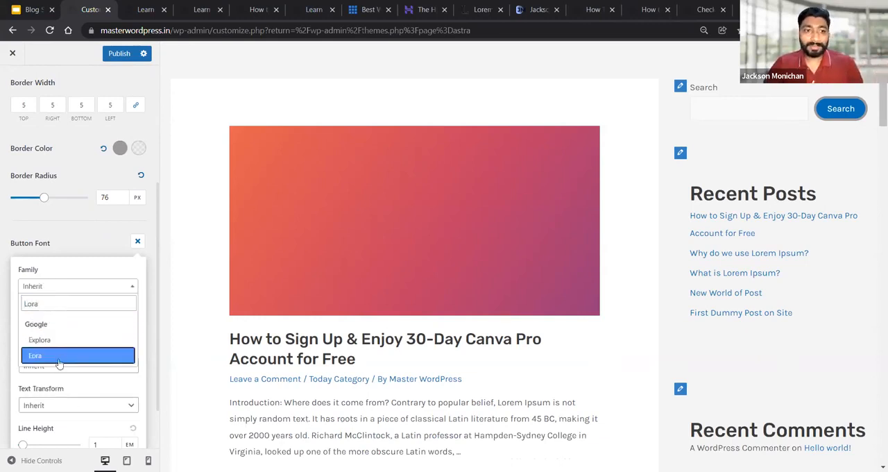
click(59, 360)
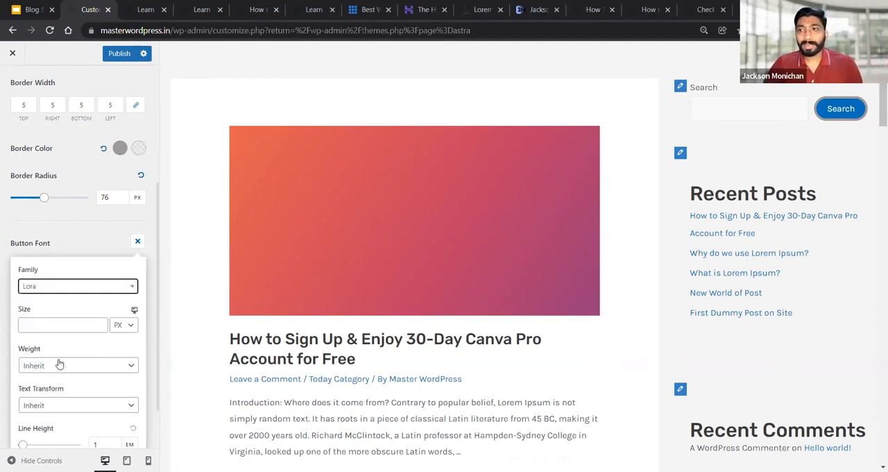
click(48, 289)
click(71, 253)
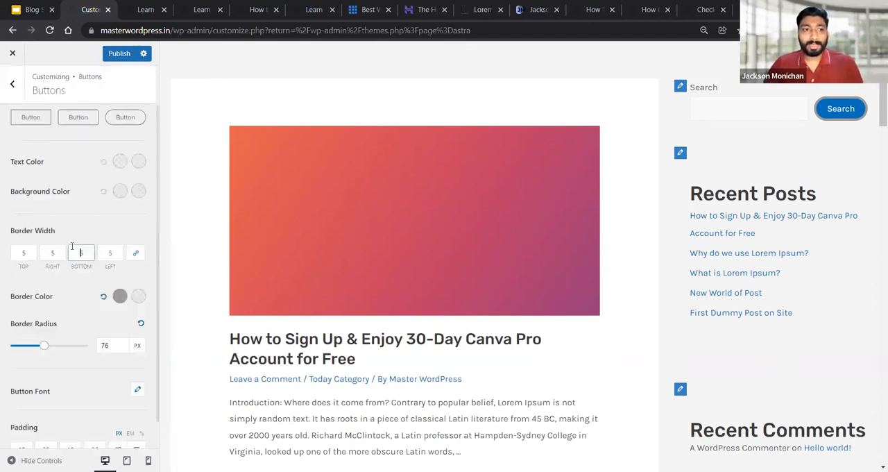
Try a top padding of 50 px for the buttons
scroll(75, 361, down, 1)
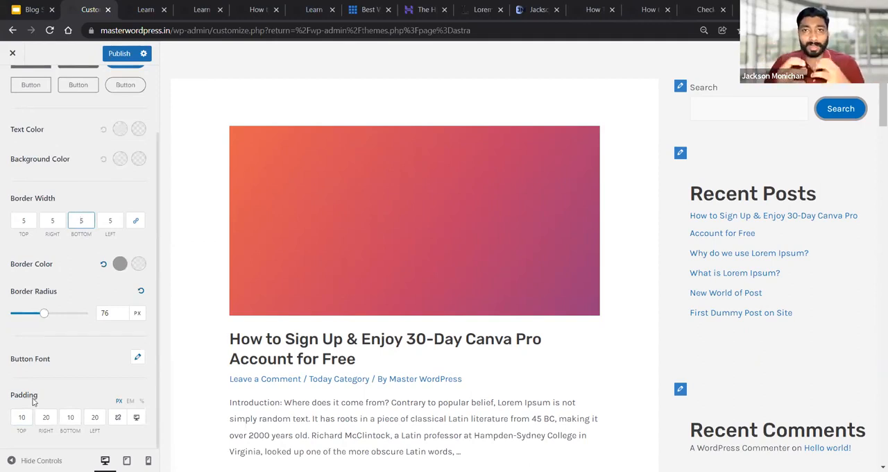
drag(27, 417, 13, 415)
text(50)
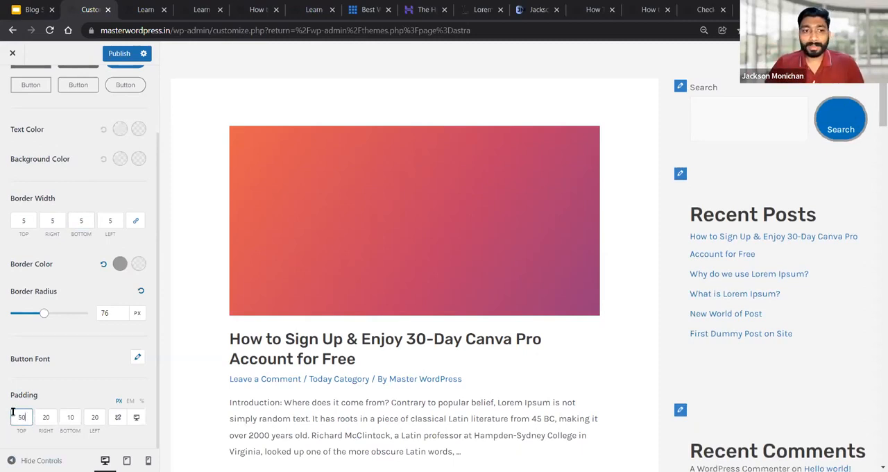
Set the button's top, bottom and left padding to 20 px
drag(28, 417, 16, 418)
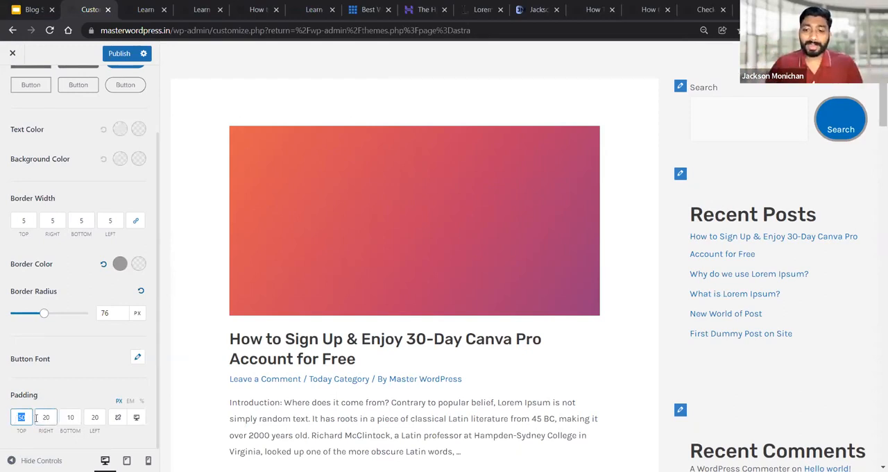
text(20)
key(Tab)
key(Tab)
text(20)
key(Tab)
text(20)
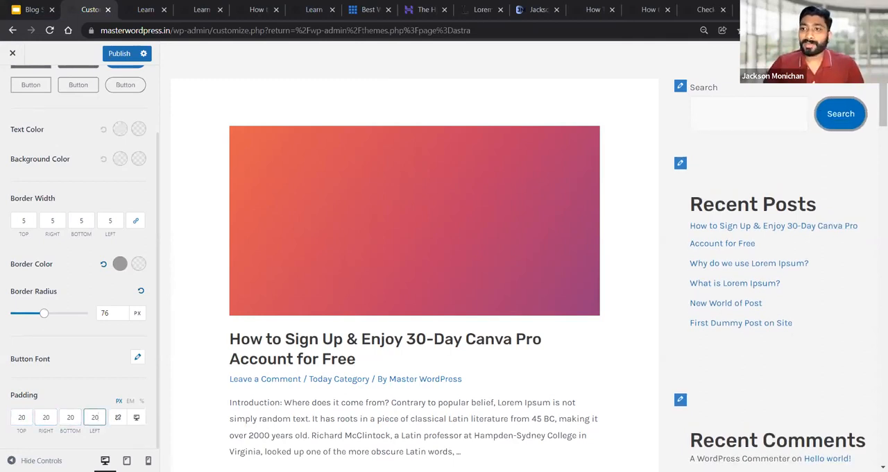
Widen the buttons by setting the right and left padding to 35 px
double_click(45, 417)
text(35)
key(Tab)
key(Tab)
text(35)
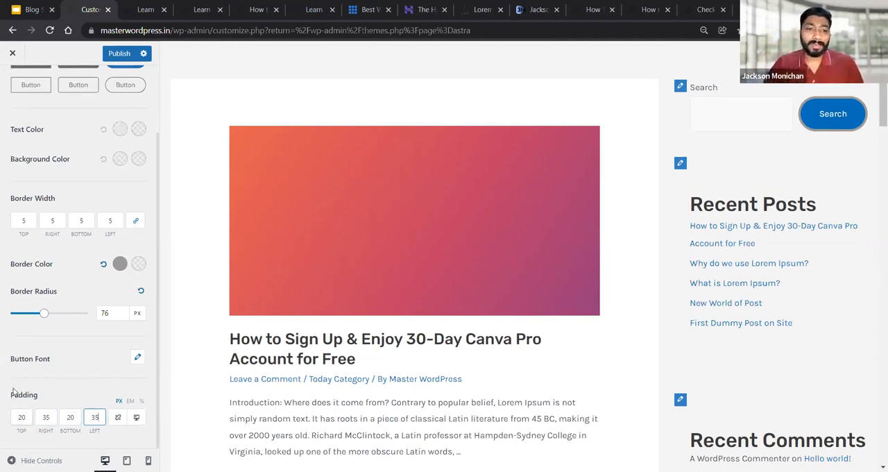
scroll(77, 351, up, 2)
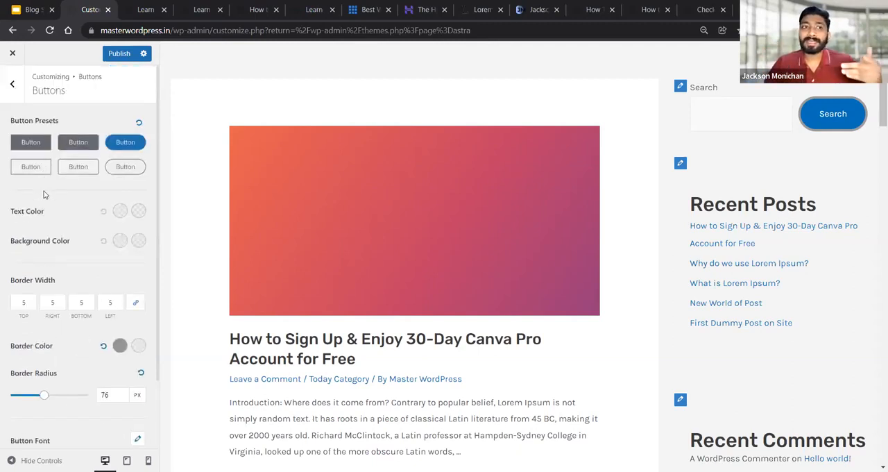
Apply the outlined, slightly rounded button preset, publish the global changes and return to the main customizer sections
click(31, 143)
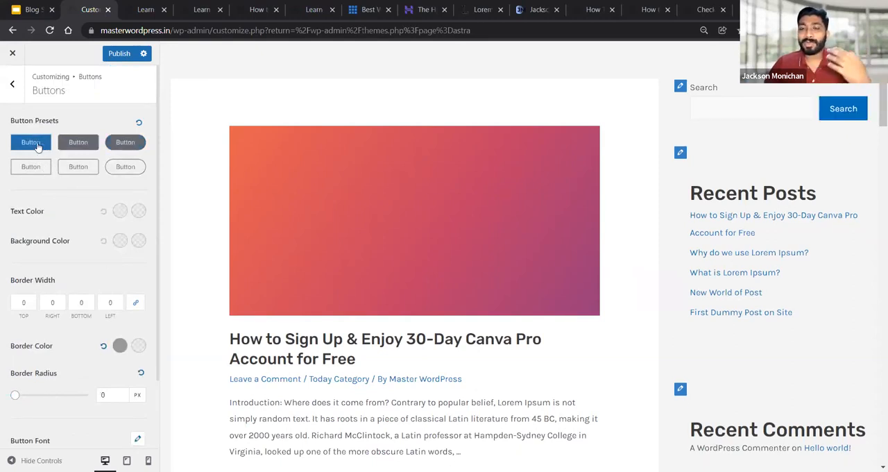
click(72, 167)
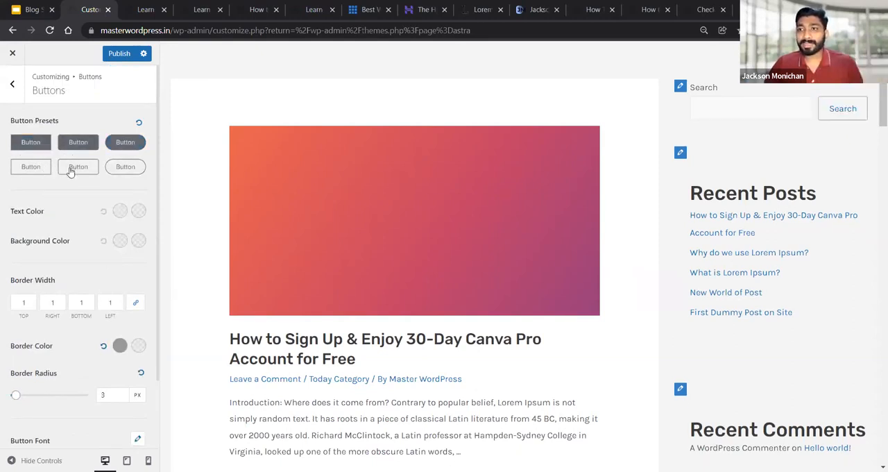
click(12, 83)
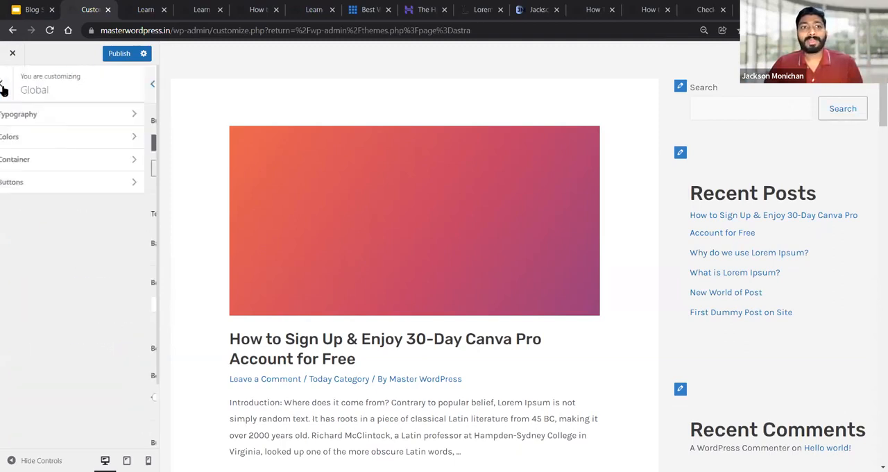
click(118, 53)
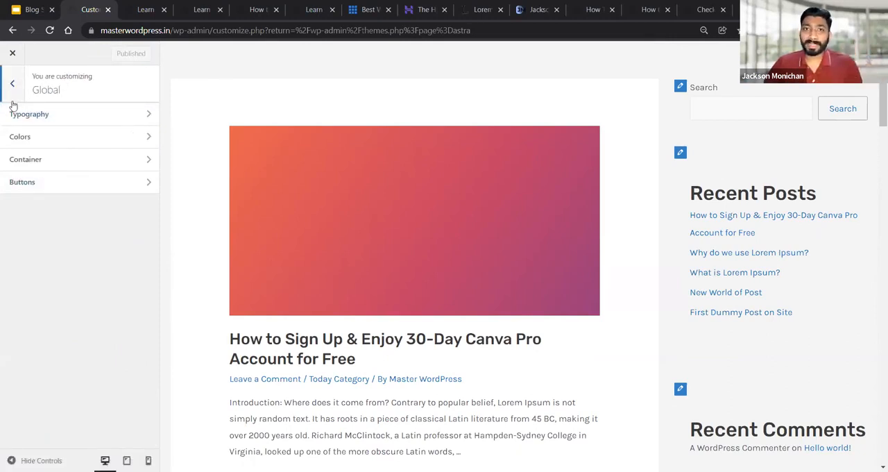
click(11, 86)
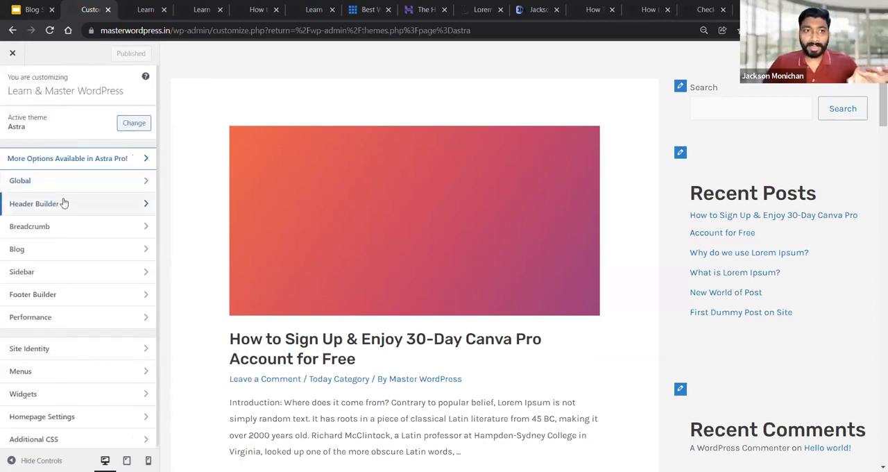
In the Header Builder, remove the Site Title & Logo and Primary Menu elements from the middle header row
click(62, 202)
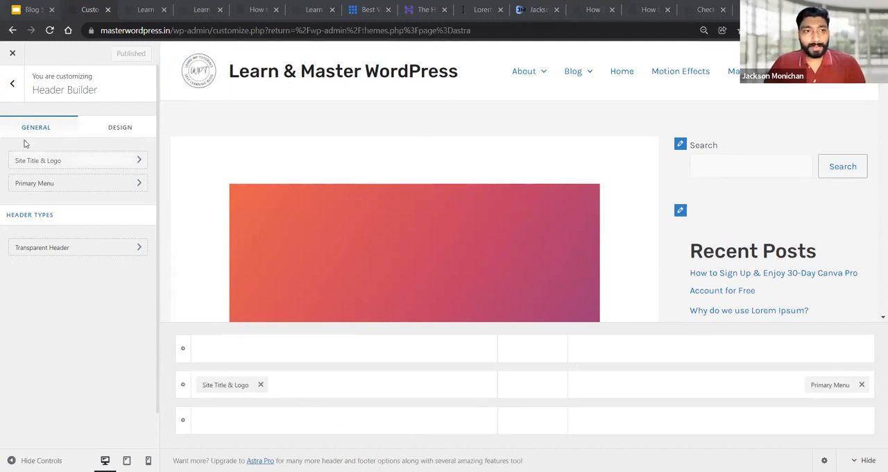
click(12, 83)
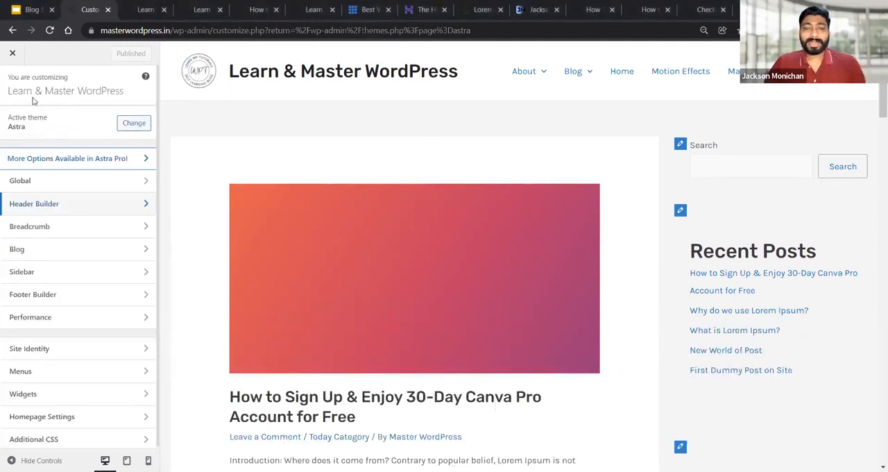
click(15, 206)
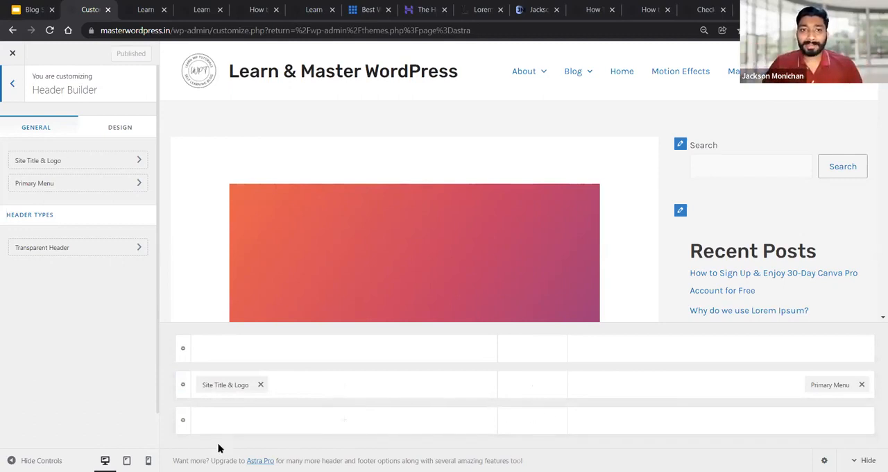
click(260, 384)
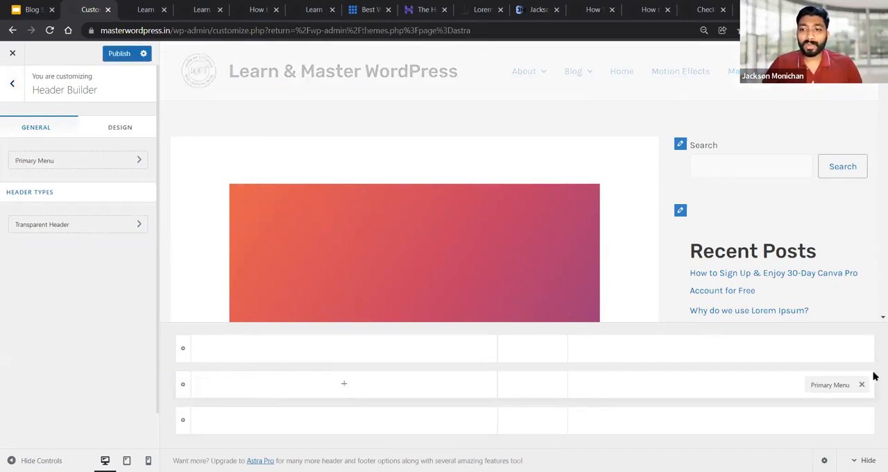
click(861, 384)
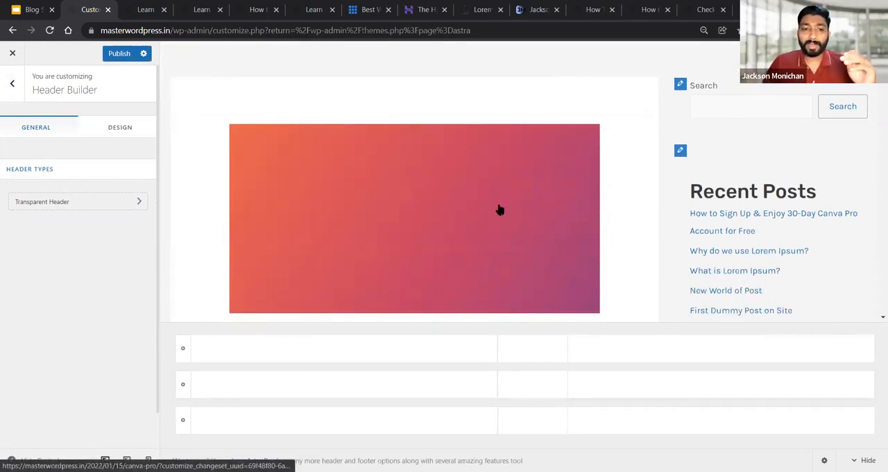
Add the Site Title & Logo element to the first cell of the middle header row and open its settings
click(344, 387)
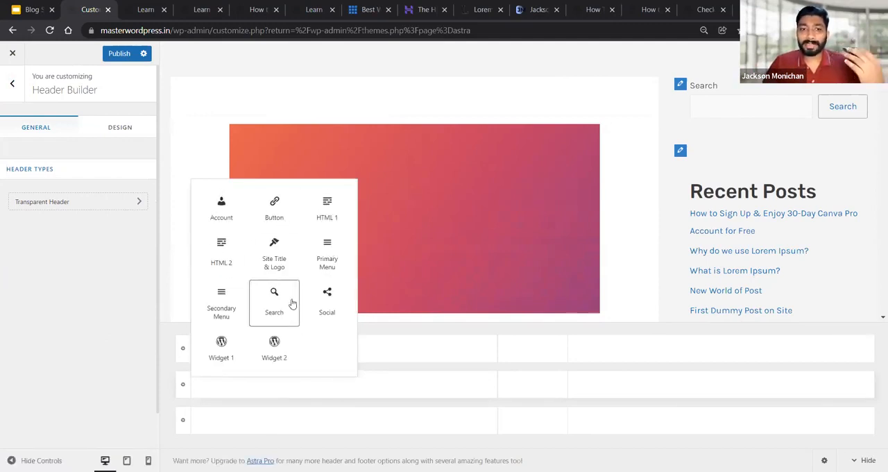
click(284, 262)
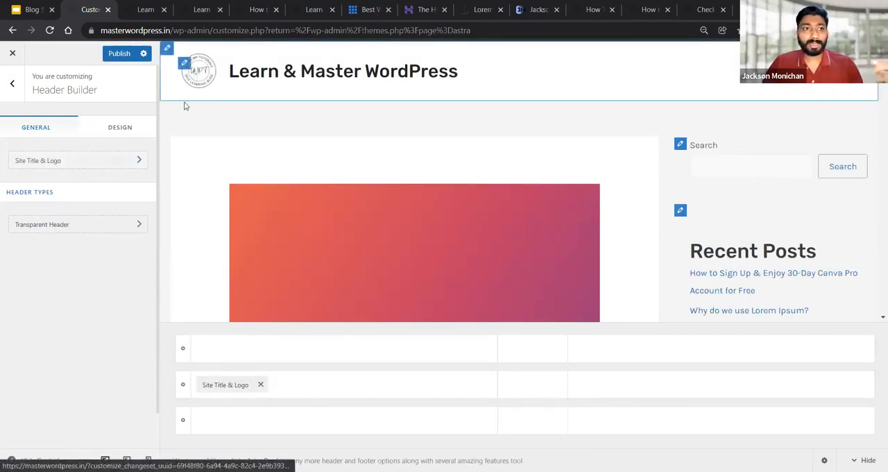
click(56, 162)
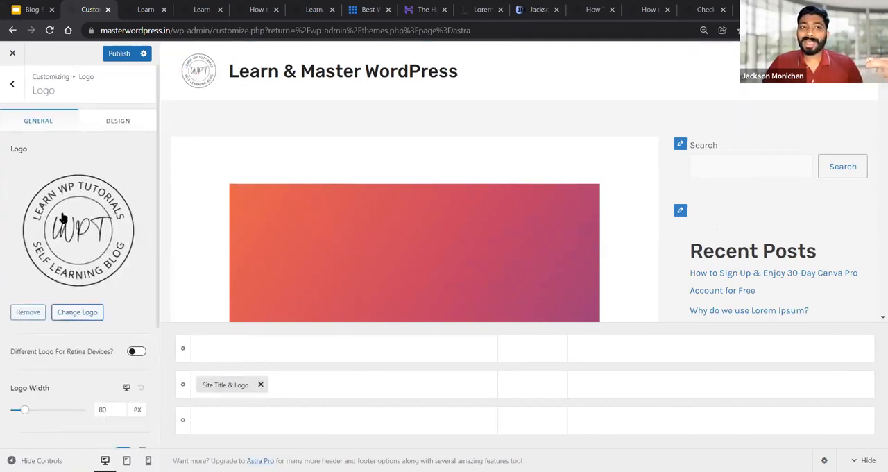
click(74, 313)
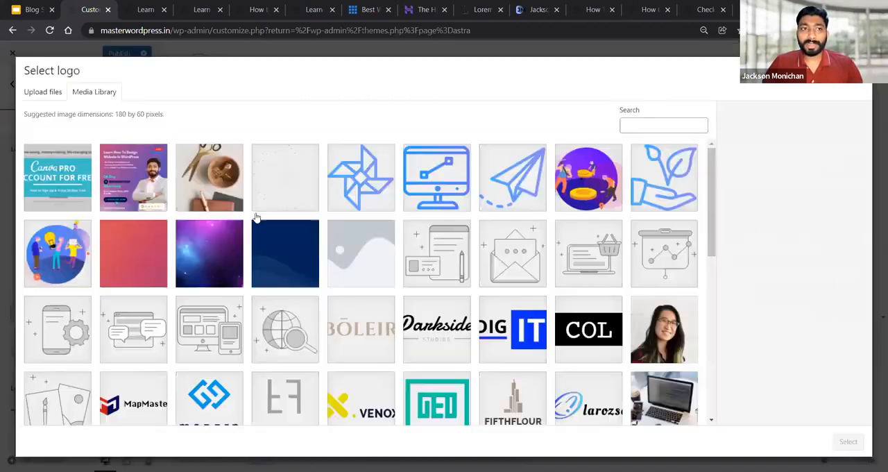
click(314, 352)
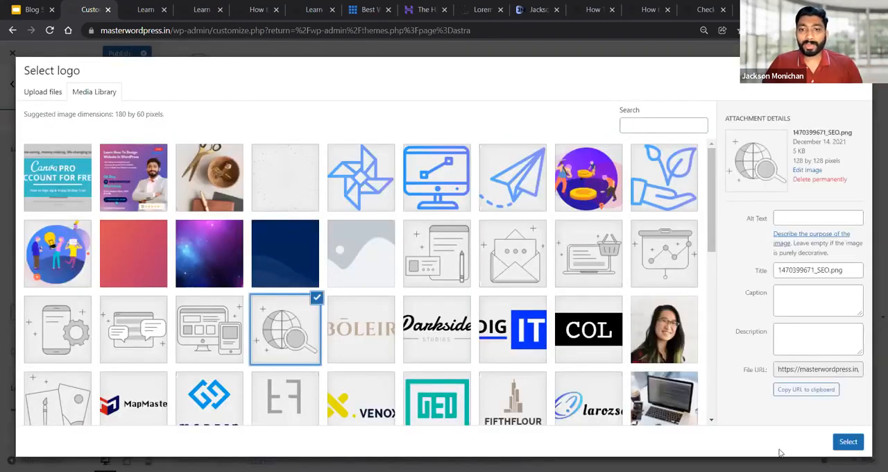
click(848, 444)
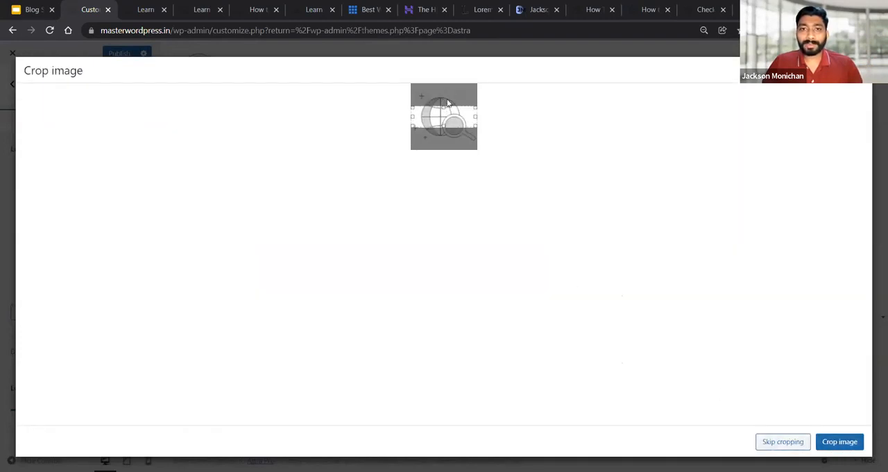
drag(445, 97, 445, 90)
drag(441, 123, 444, 143)
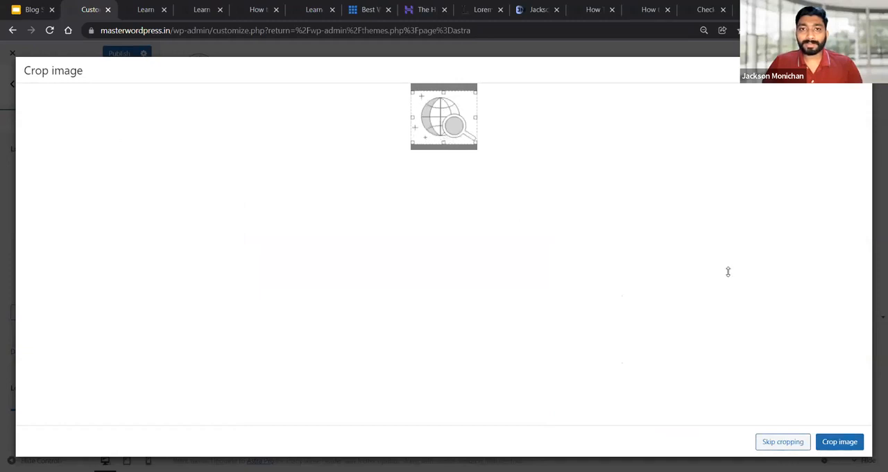
click(861, 448)
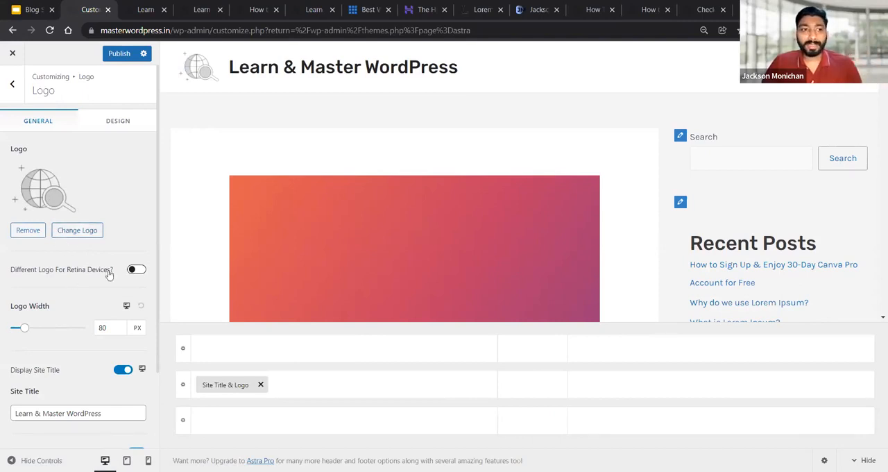
Set the logo width to 56 px and change the site title to LWPT
scroll(65, 271, down, 1)
mouse_move(21, 270)
mouse_down()
mouse_move(40, 272)
mouse_move(19, 275)
mouse_up()
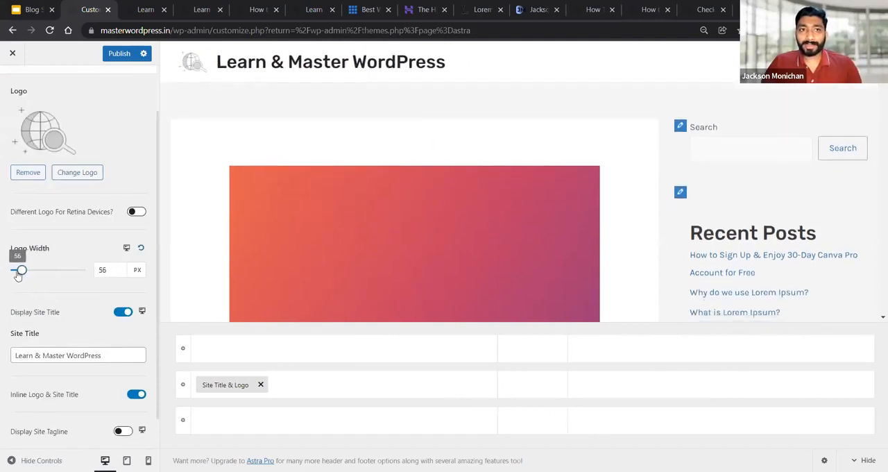
scroll(48, 300, down, 1)
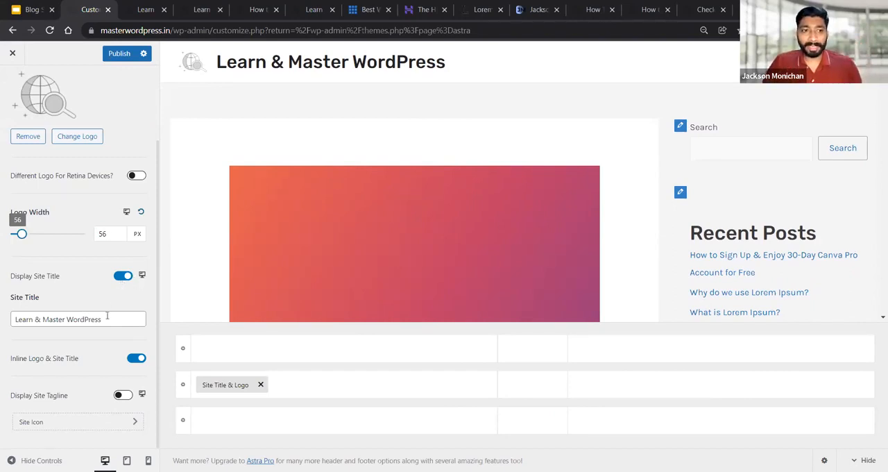
drag(121, 316, 2, 316)
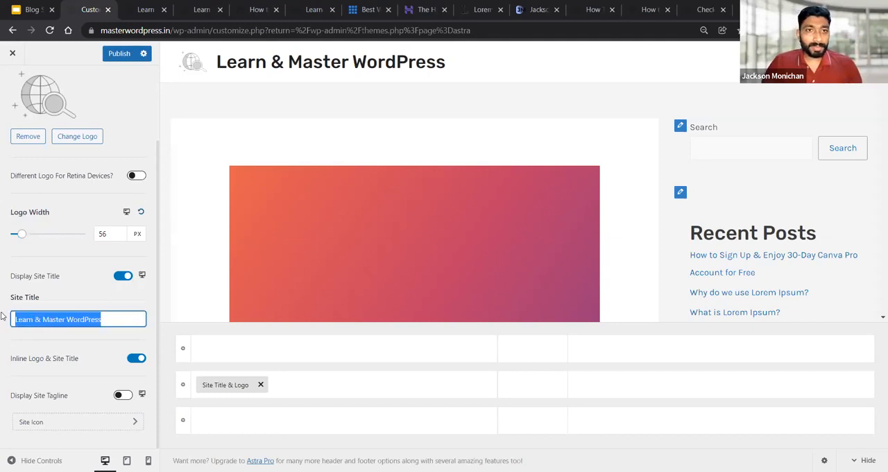
text(LWPT)
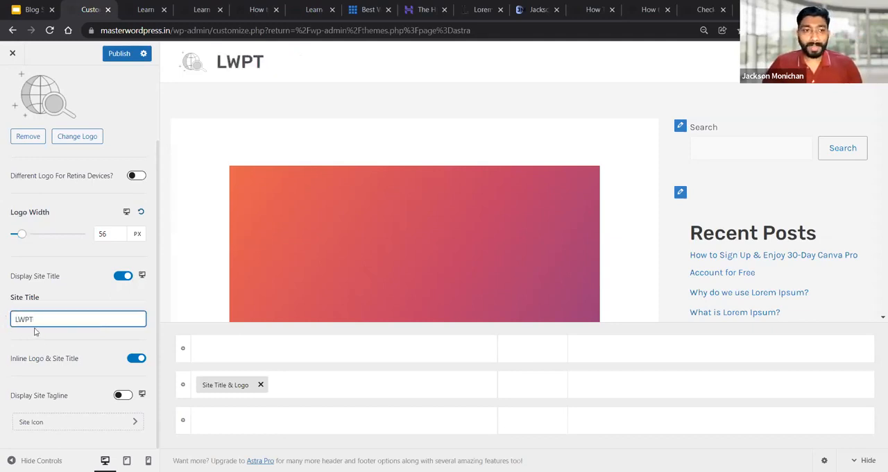
Try the site title stacked below the logo, and restore the inline layout
click(136, 360)
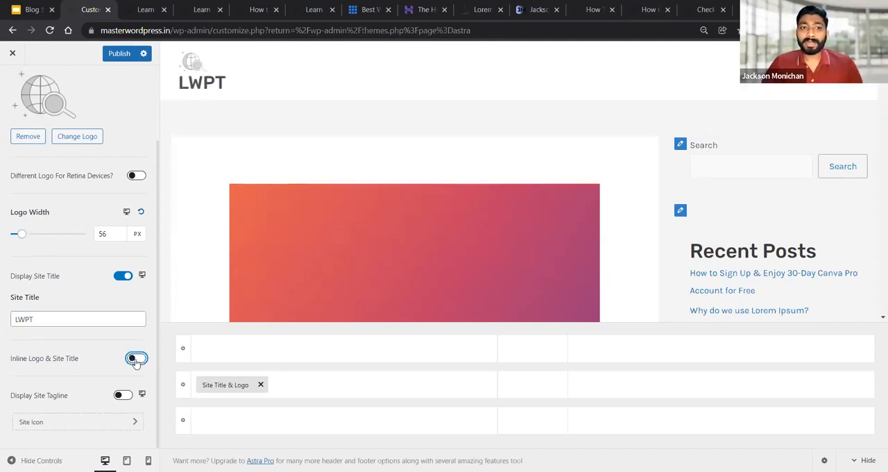
click(136, 359)
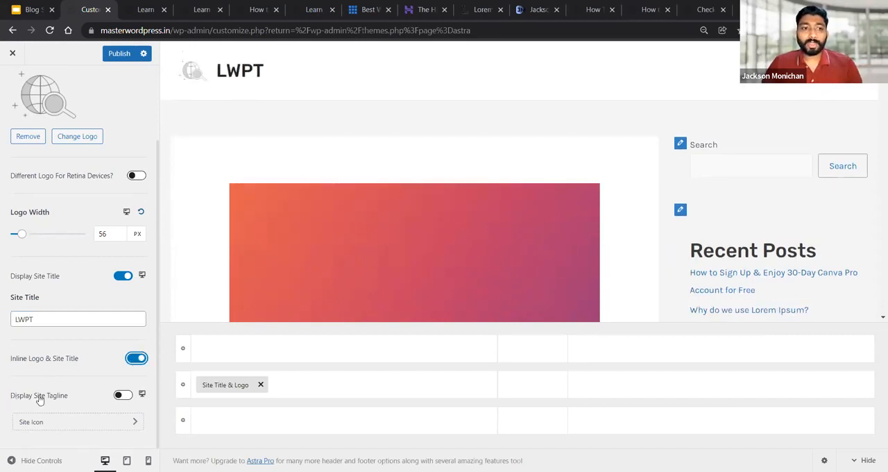
Display the site tagline "Learn Through Webinars" under the site title
click(122, 397)
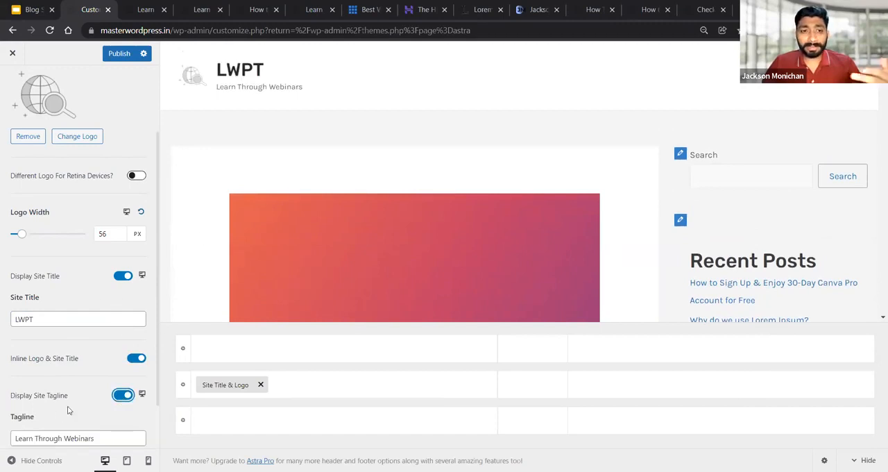
scroll(63, 399, down, 1)
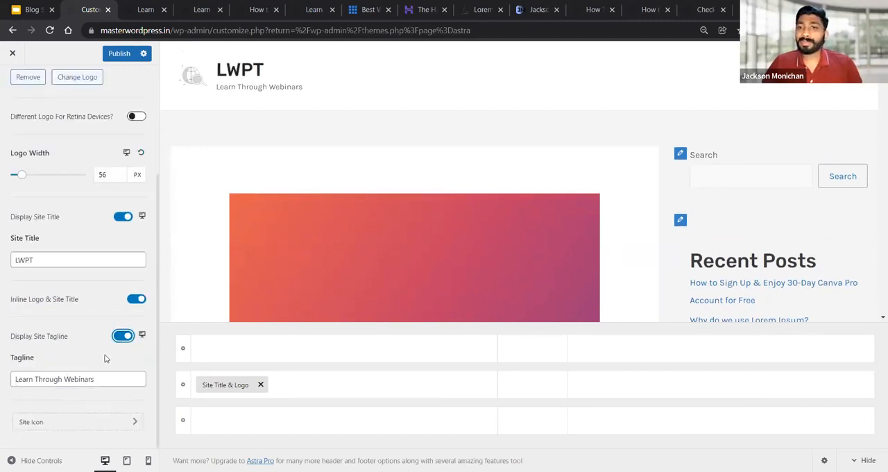
drag(101, 384, 17, 393)
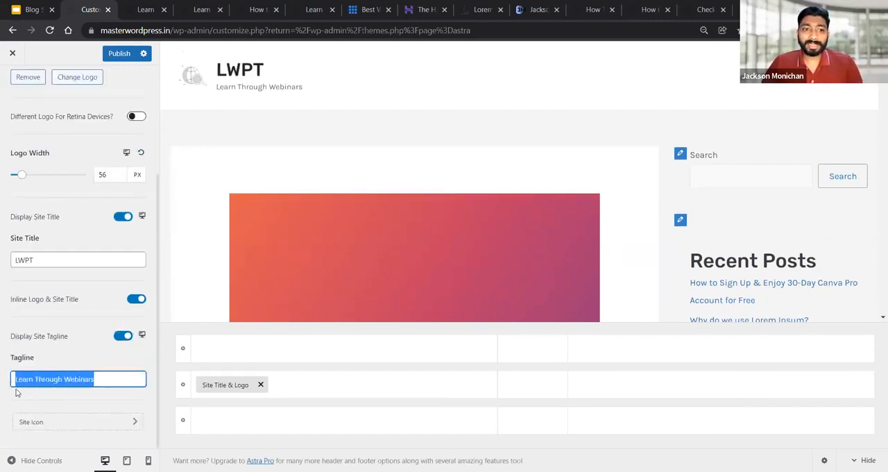
click(80, 365)
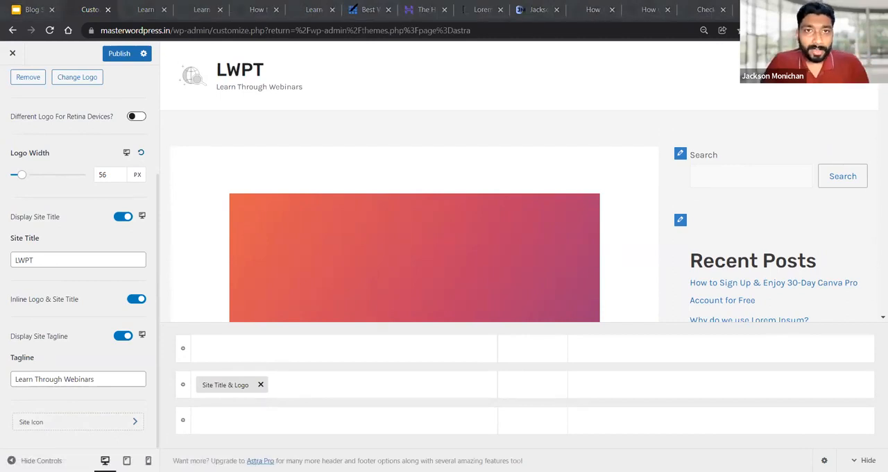
mouse_move(353, 17)
mouse_down()
mouse_move(365, 7)
mouse_move(346, 5)
mouse_up()
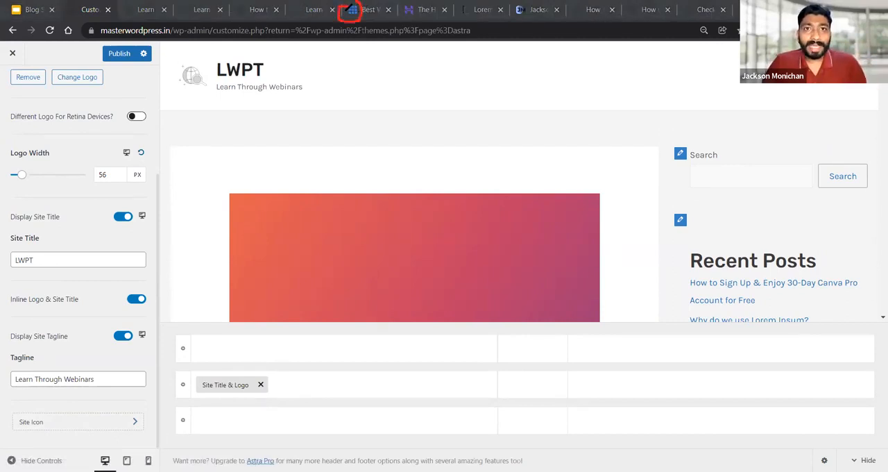
mouse_move(408, 12)
mouse_down()
mouse_move(416, 21)
mouse_move(407, 6)
mouse_up()
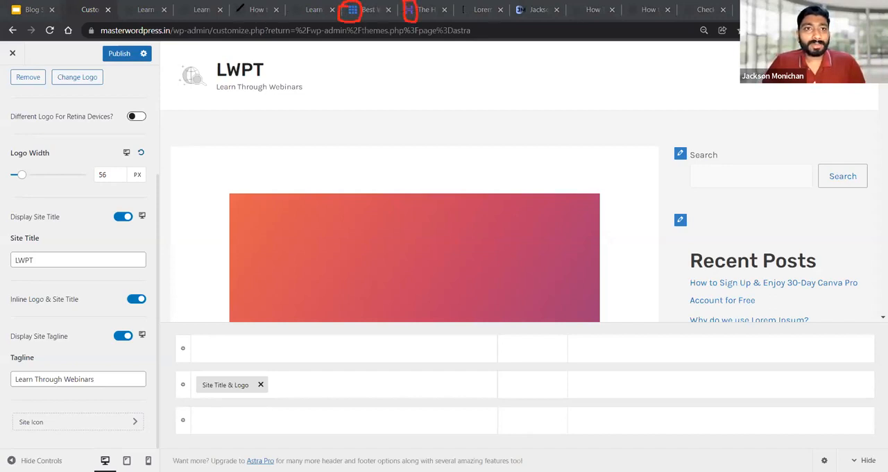
mouse_move(233, 15)
mouse_down()
mouse_move(248, 20)
mouse_move(236, 6)
mouse_up()
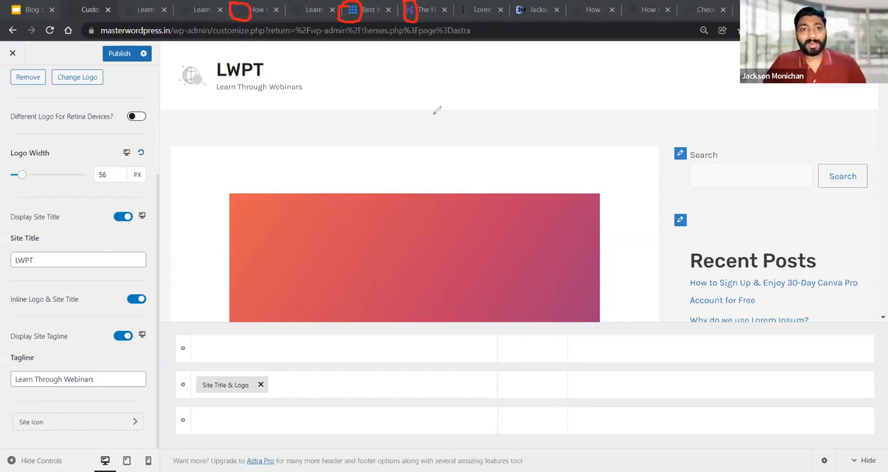
click(544, 94)
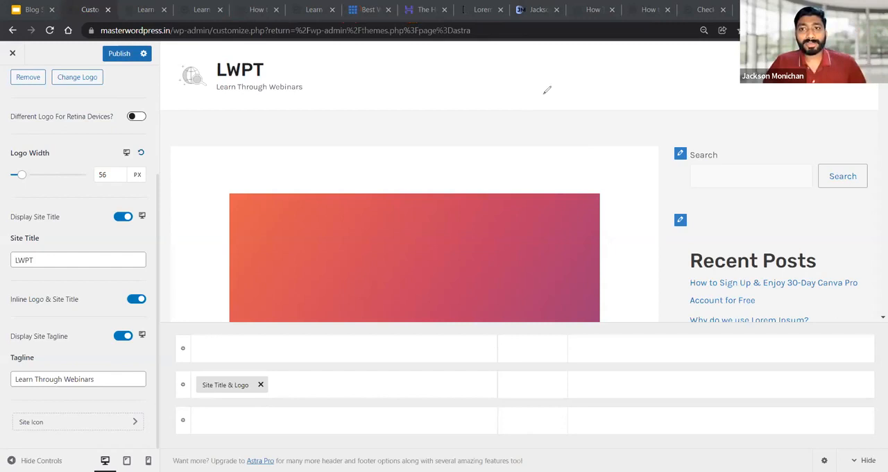
click(41, 426)
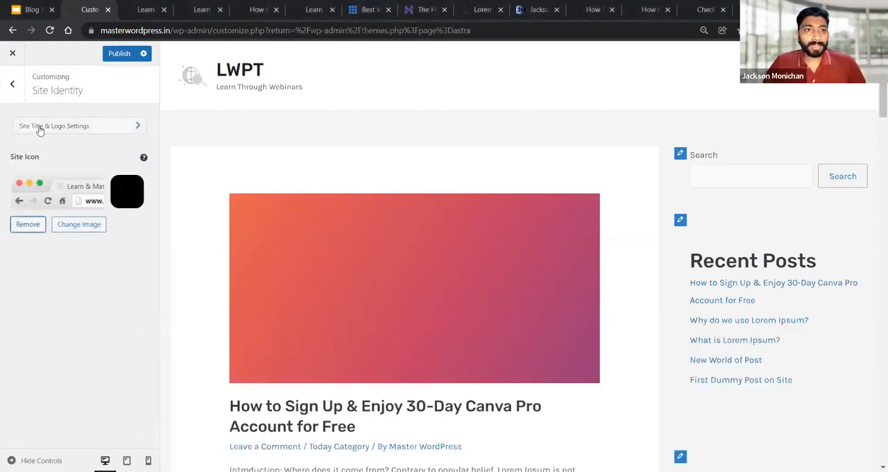
click(79, 224)
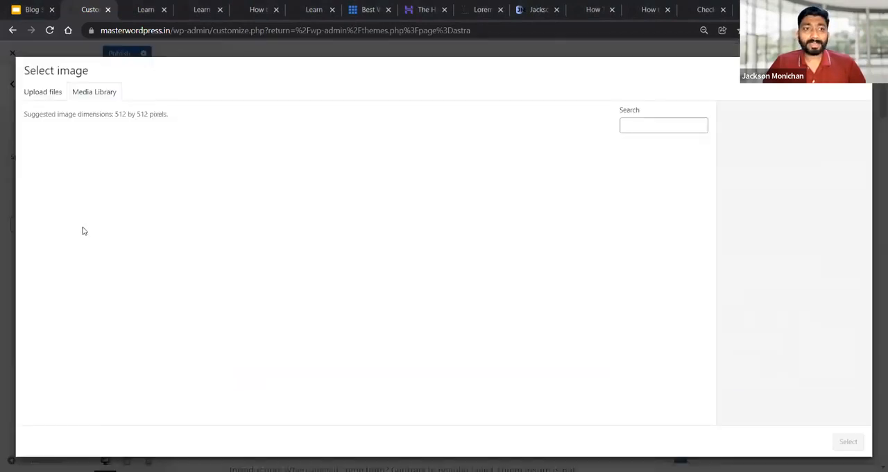
click(60, 181)
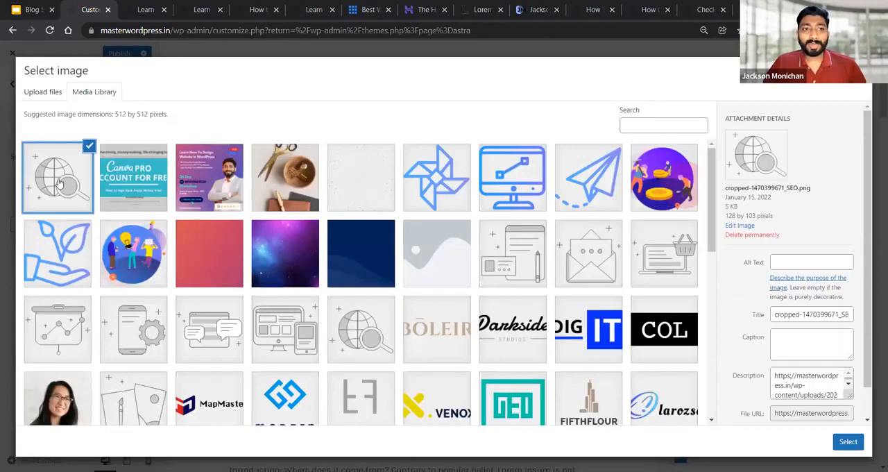
click(848, 442)
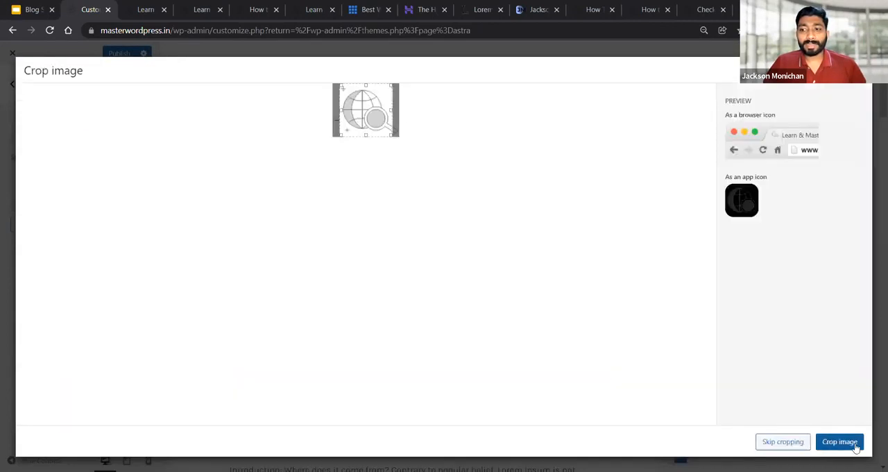
click(856, 447)
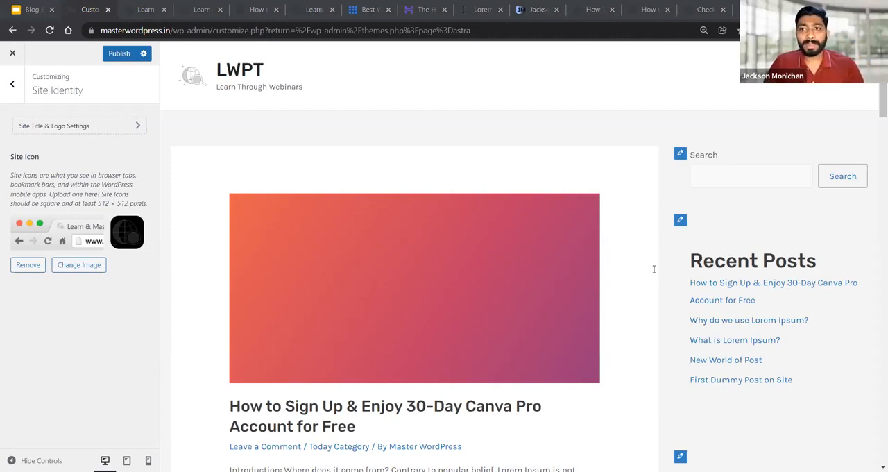
click(8, 89)
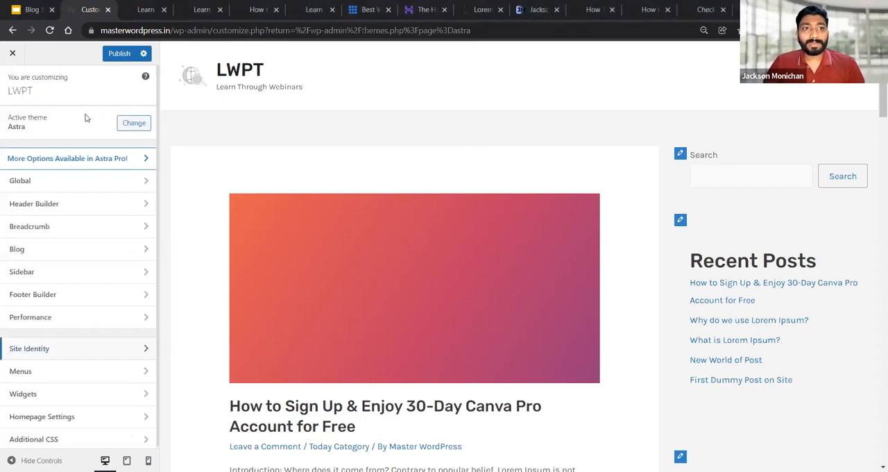
click(73, 204)
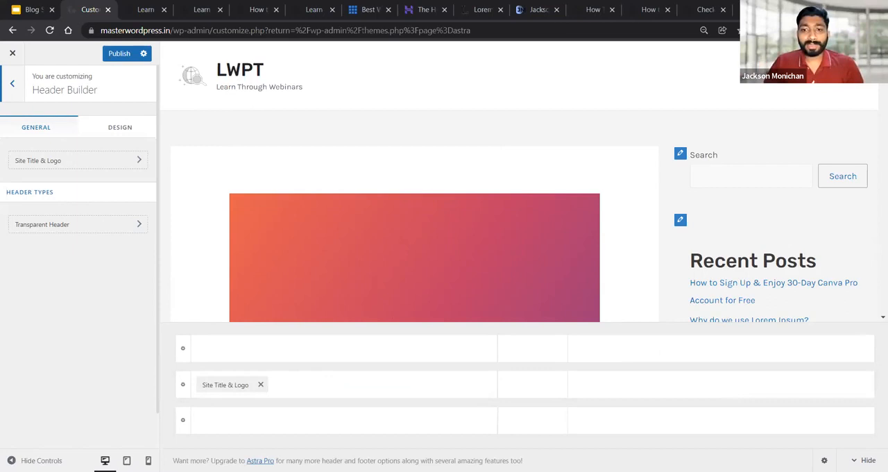
mouse_move(193, 94)
mouse_down()
mouse_move(235, 60)
mouse_move(232, 50)
mouse_move(275, 118)
mouse_move(235, 50)
mouse_up()
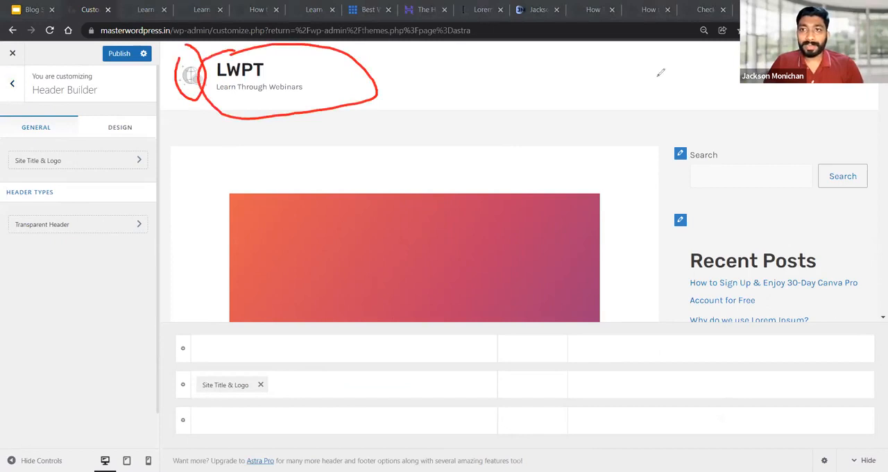
drag(568, 97, 722, 89)
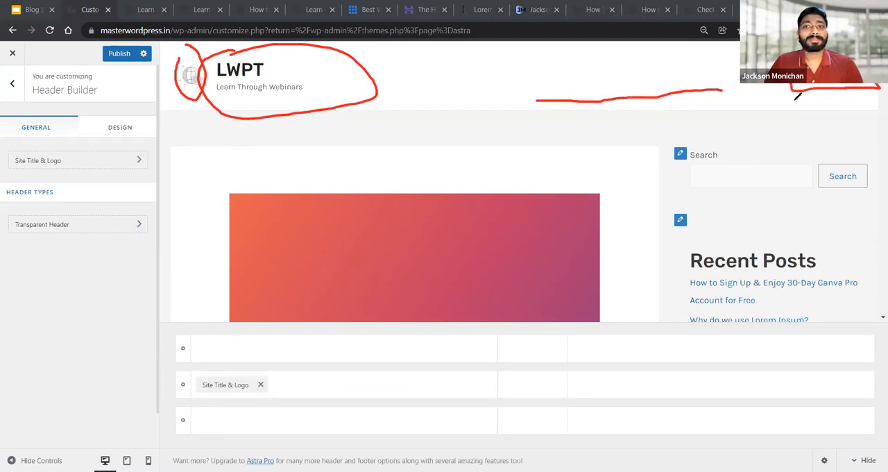
click(541, 213)
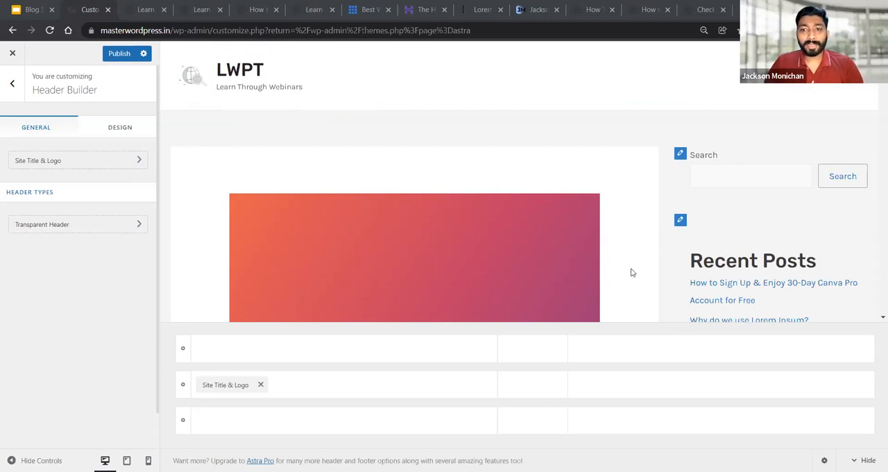
Add the Primary Menu and a Button element to the right section of the header's middle row
click(722, 387)
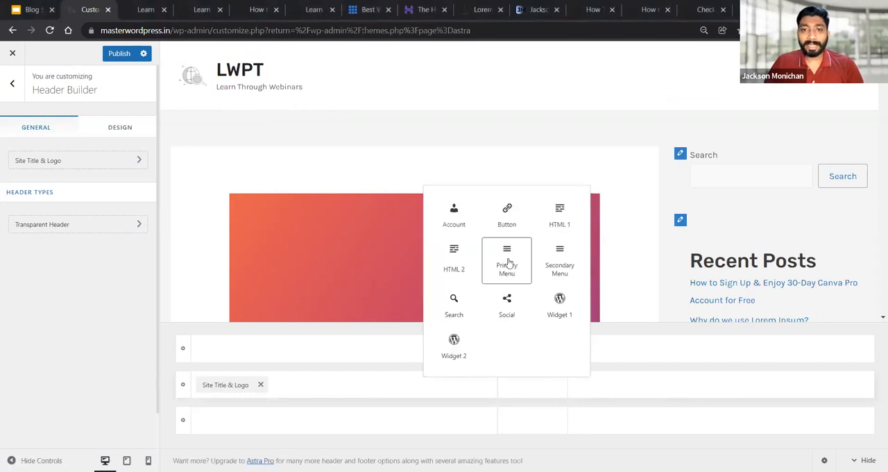
click(507, 262)
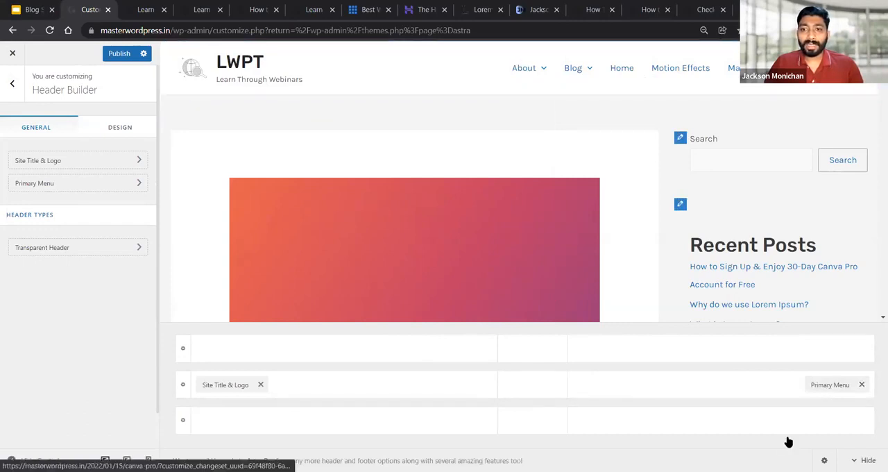
click(721, 386)
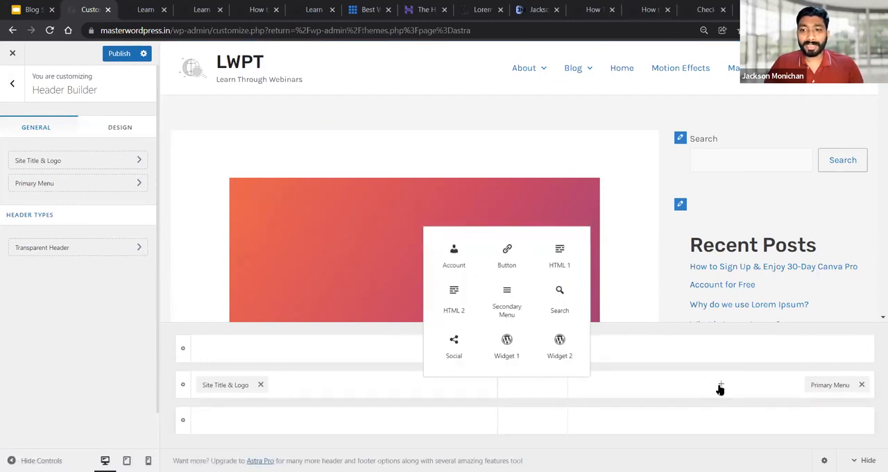
click(511, 268)
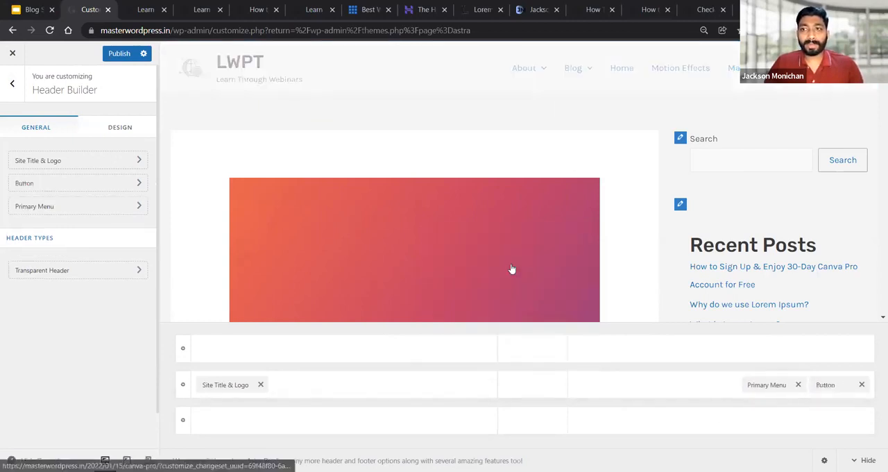
click(825, 384)
drag(94, 218, 15, 215)
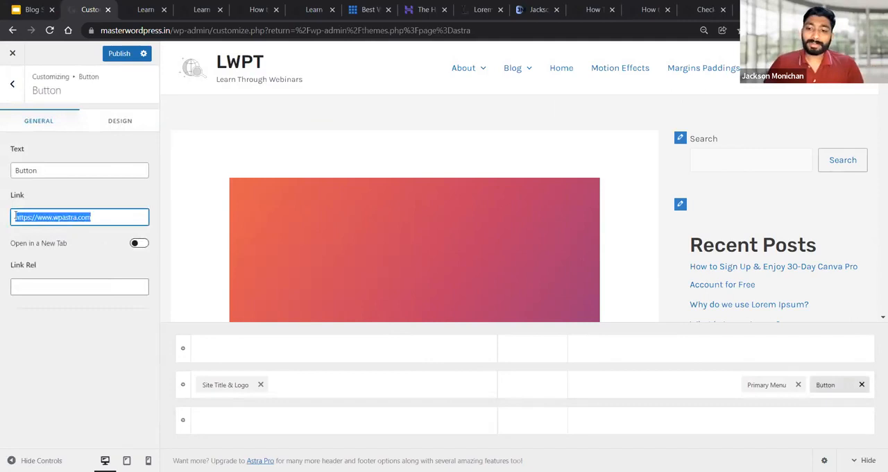
key(BackSpace)
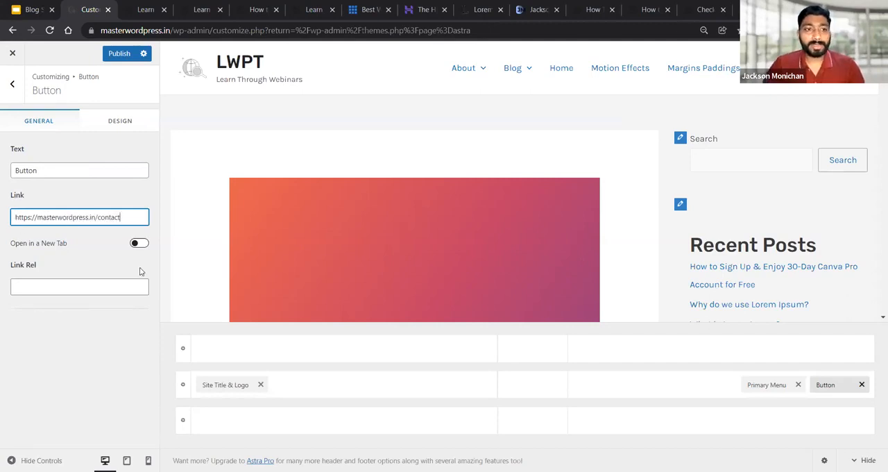
drag(48, 175, 3, 181)
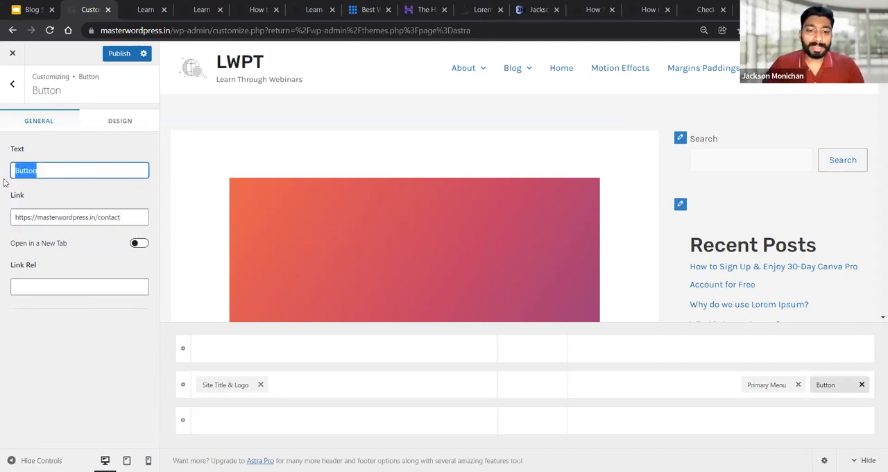
text(Contact Us)
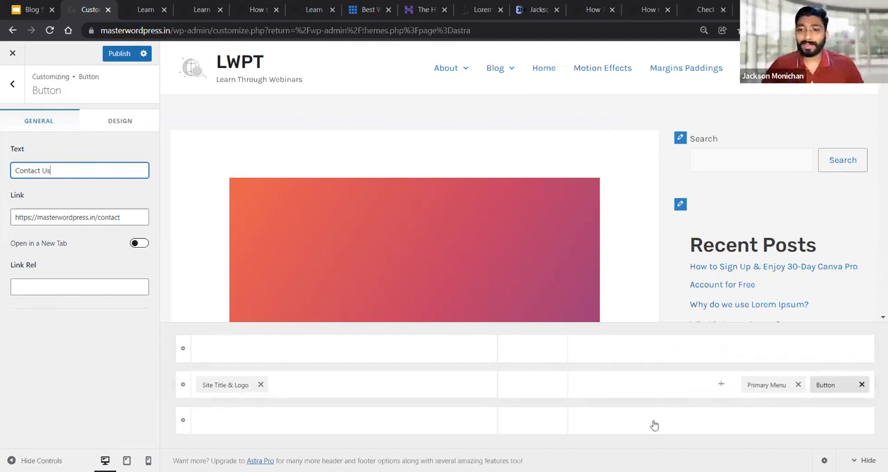
Add the Social element to the header's middle row and place it directly after Site Title & Logo
click(532, 386)
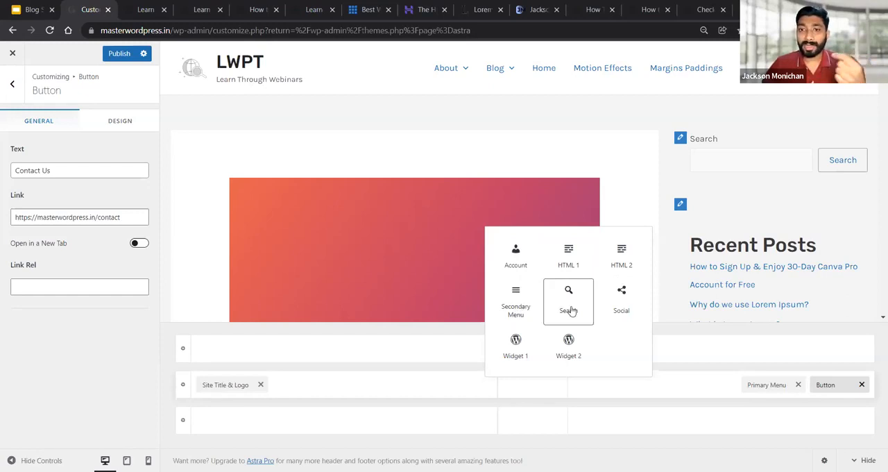
click(622, 310)
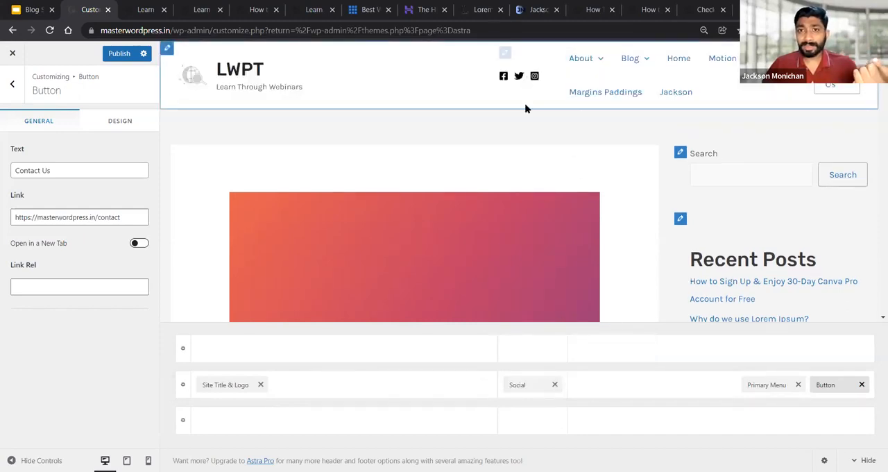
drag(526, 384, 471, 392)
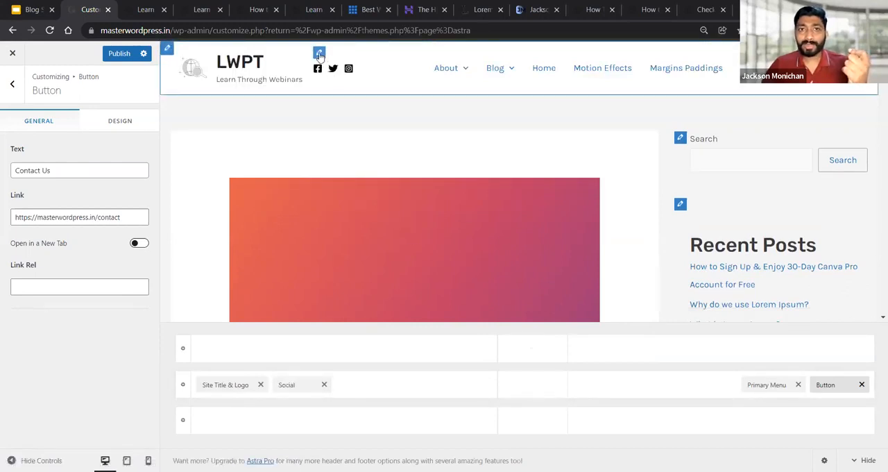
Examine the label, URL and icon settings of the header's Facebook and Twitter social icons
click(319, 54)
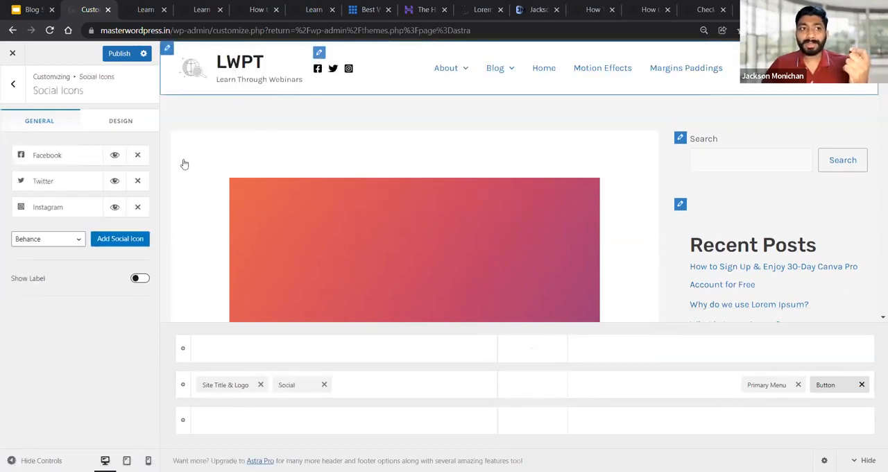
click(42, 157)
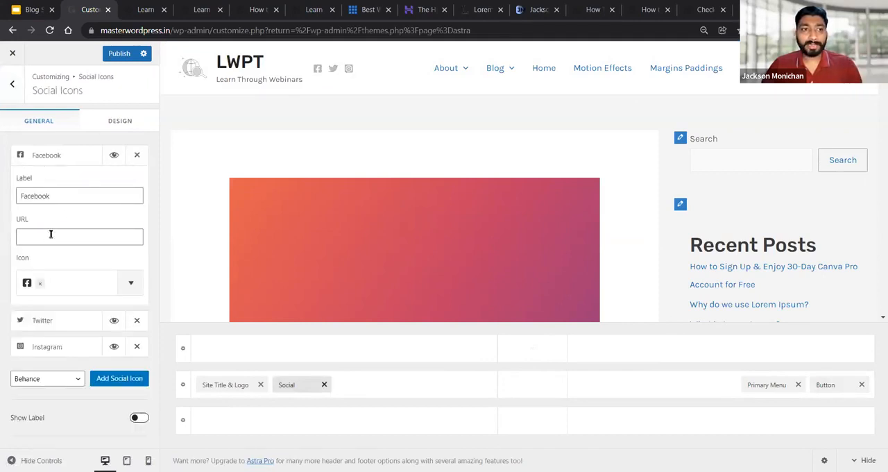
click(50, 236)
click(44, 155)
click(47, 181)
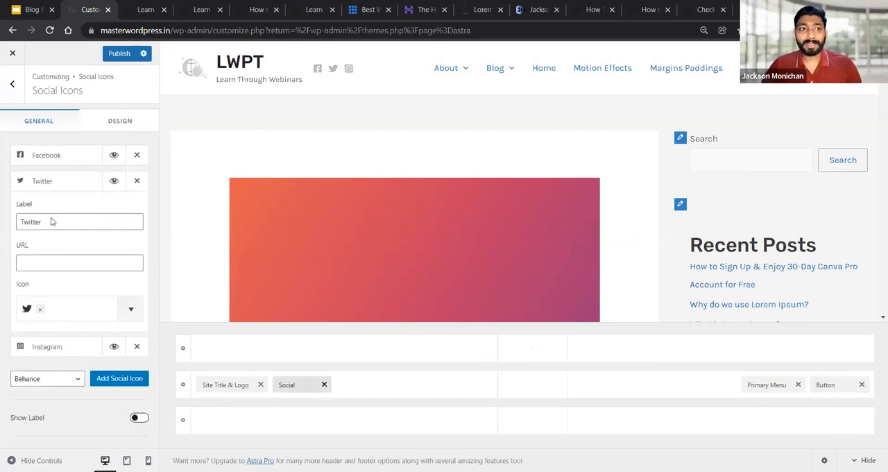
click(49, 180)
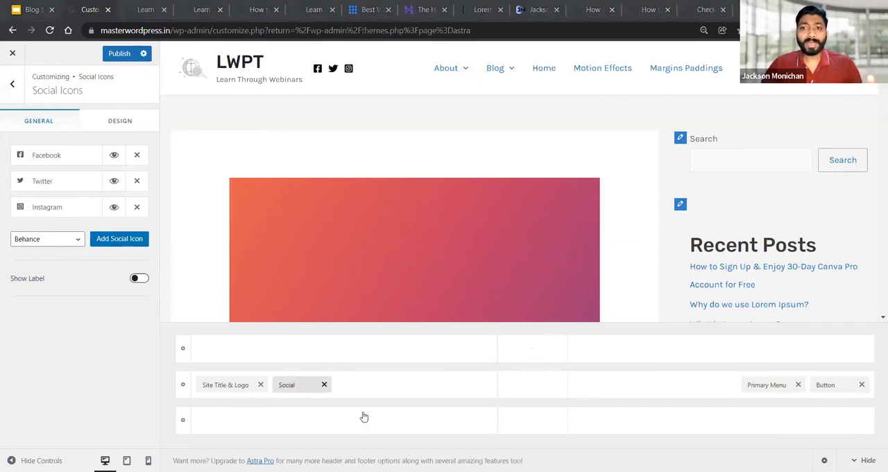
Add the HTML 1 element to the center section of the header's middle row and open its settings
click(537, 387)
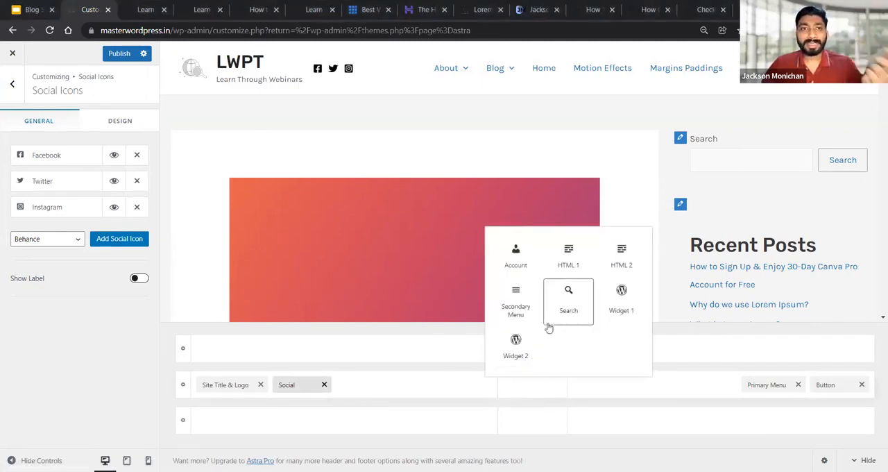
click(570, 256)
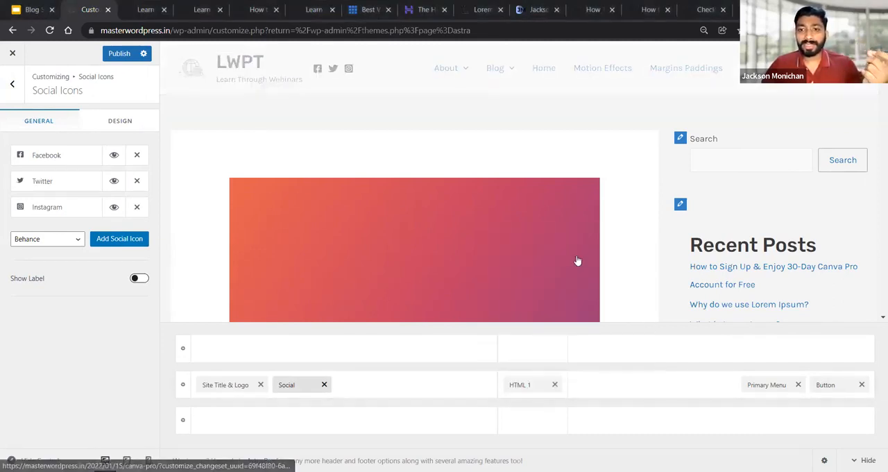
click(522, 386)
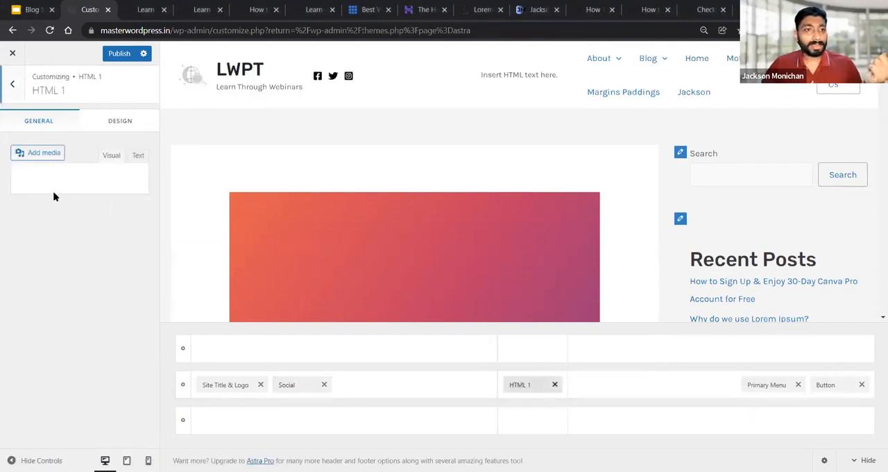
Try Heading 4 and Heading 1 on the HTML 1 element's placeholder text, and settle on Heading 2
click(39, 174)
click(48, 267)
click(38, 178)
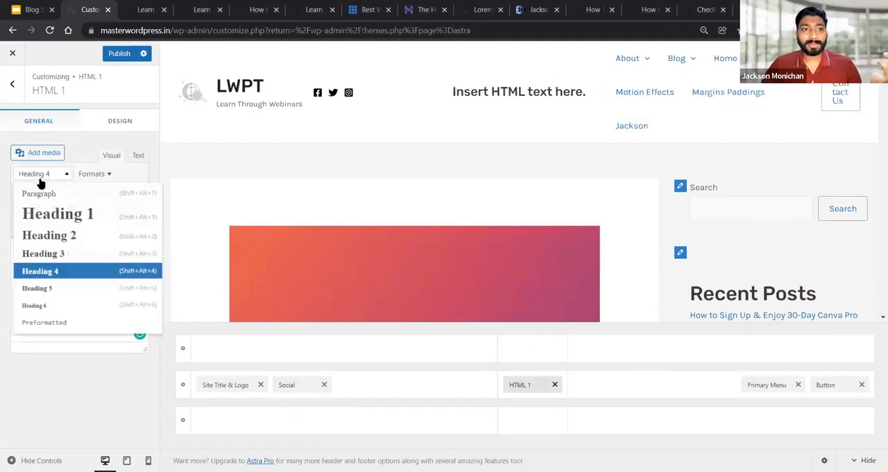
click(50, 212)
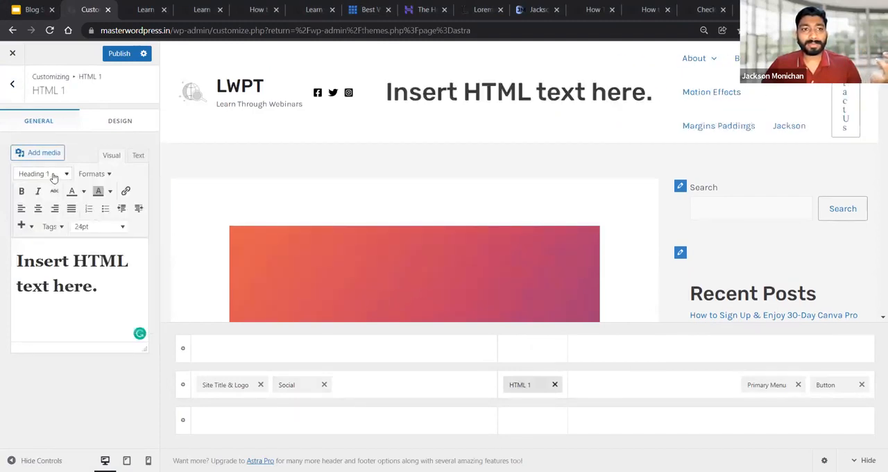
click(49, 174)
click(59, 241)
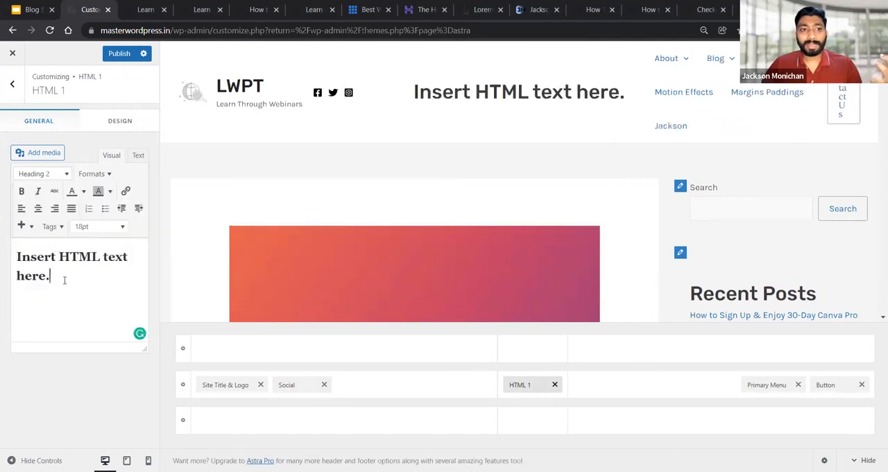
Clear the HTML 1 element's placeholder text, trying the sample text "Idf" and removing it
drag(63, 277, 18, 257)
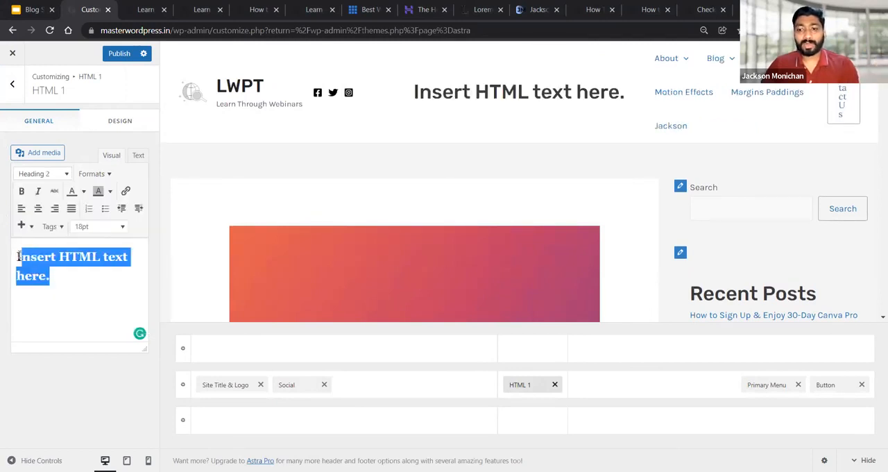
key(BackSpace)
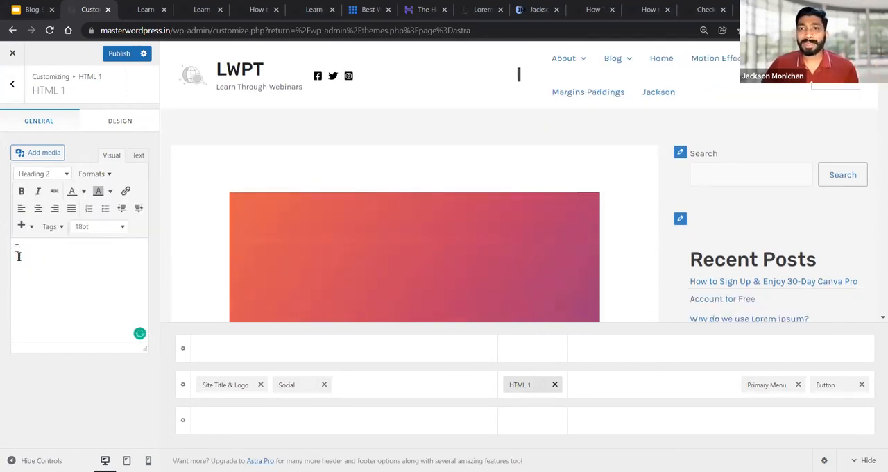
text(df)
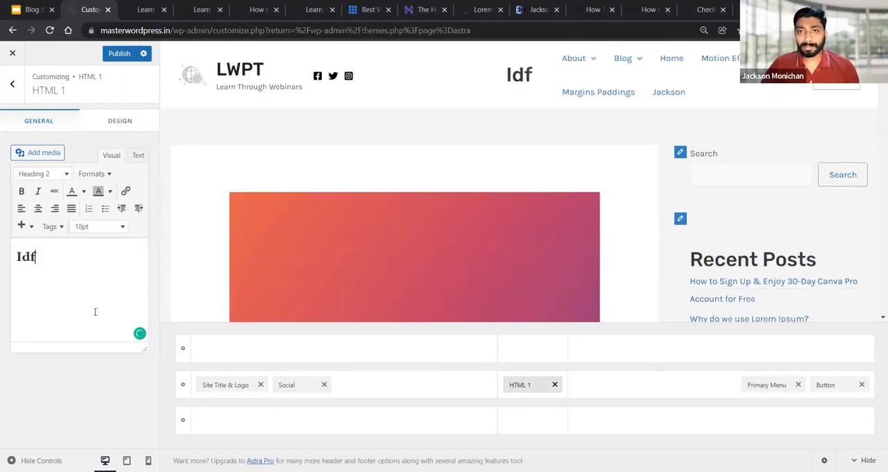
key(BackSpace)
key(BackSpace)
key(BackSpace)
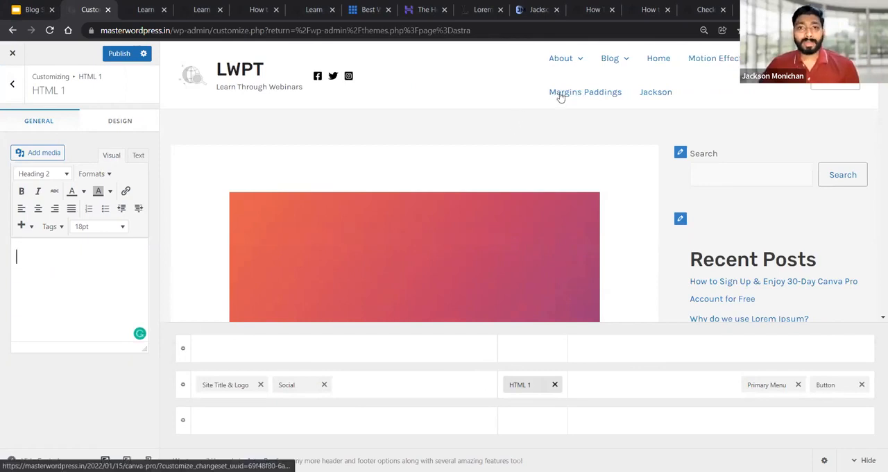
Remove the HTML 1 and Social elements from the header's middle row
click(555, 385)
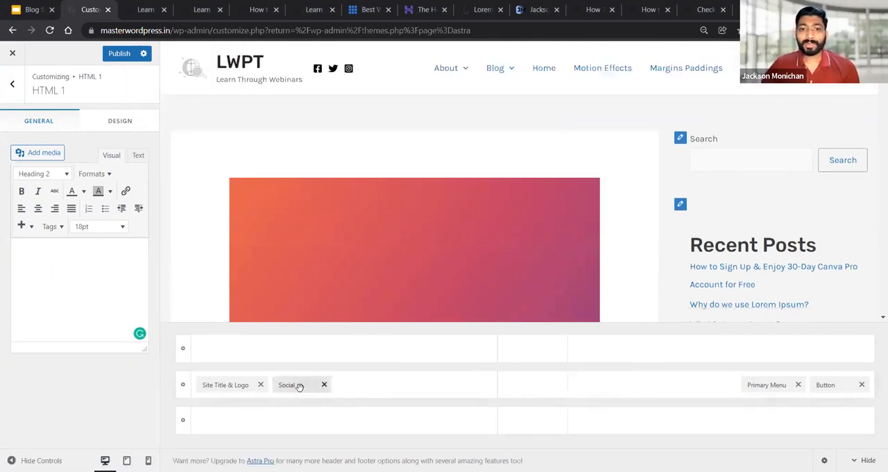
click(324, 385)
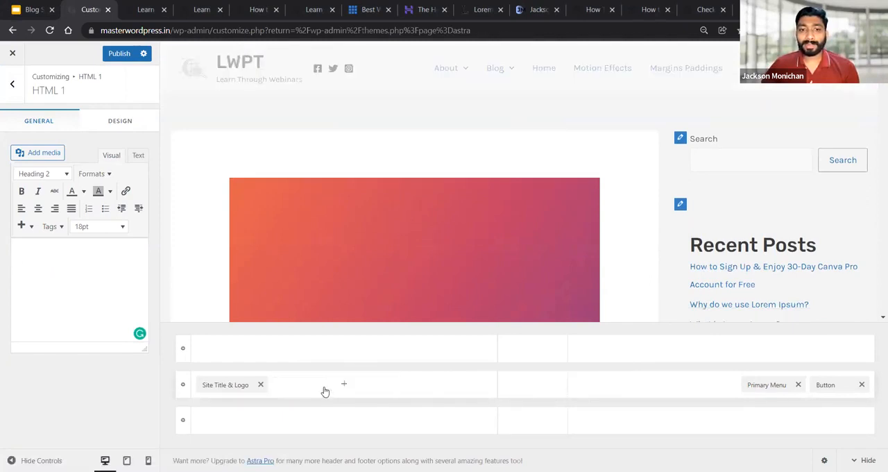
Try the Social element in the center section of the header's above row and remove it
click(532, 352)
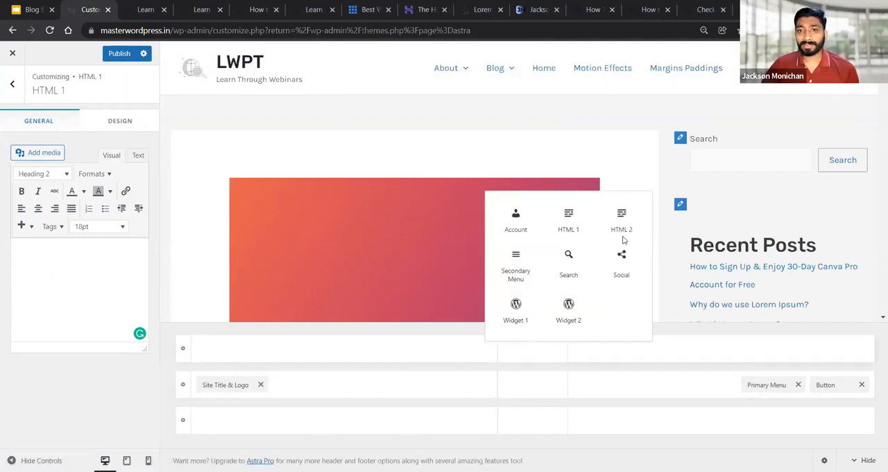
click(627, 269)
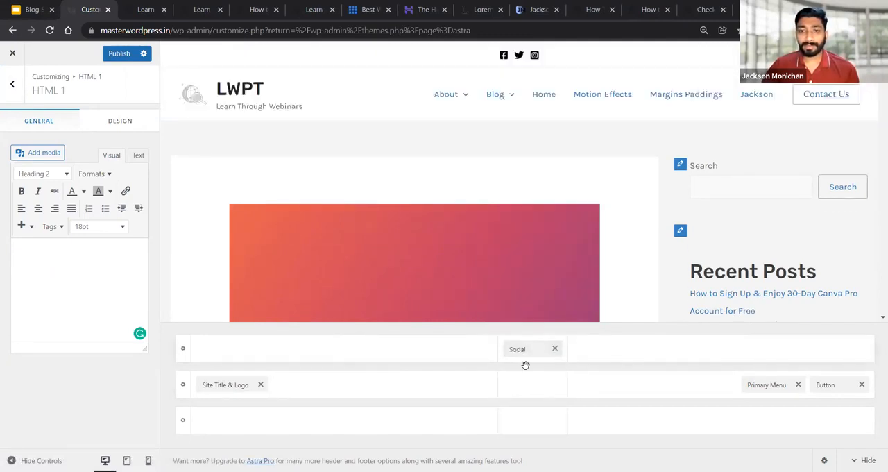
click(555, 349)
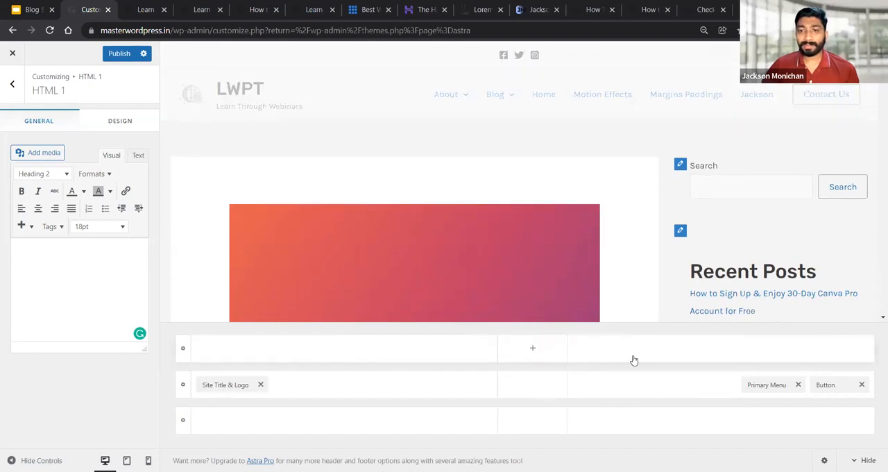
Add the Social element to the right section of the header's above row
click(652, 352)
click(564, 275)
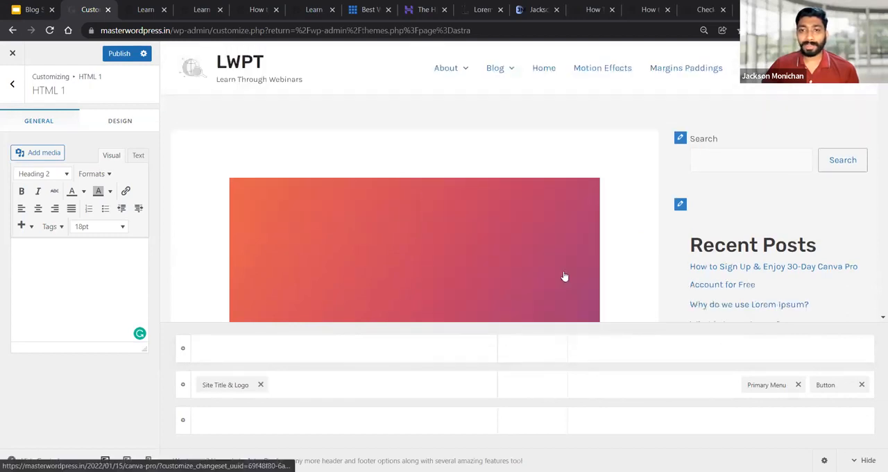
click(793, 359)
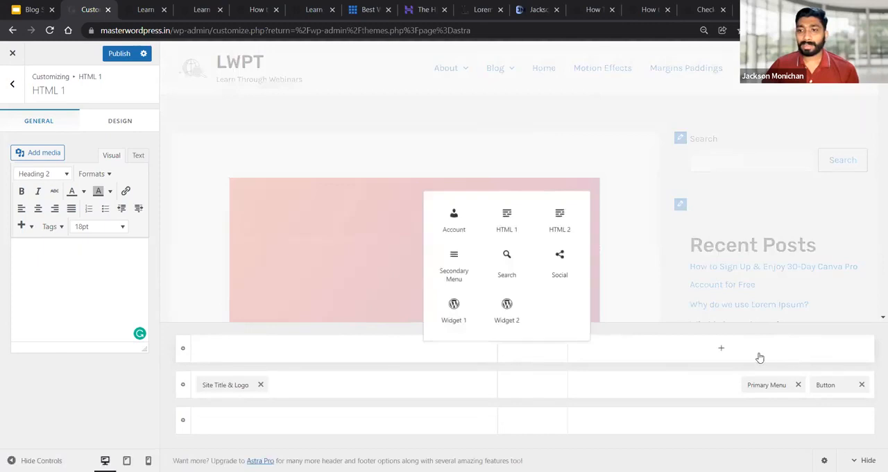
click(562, 258)
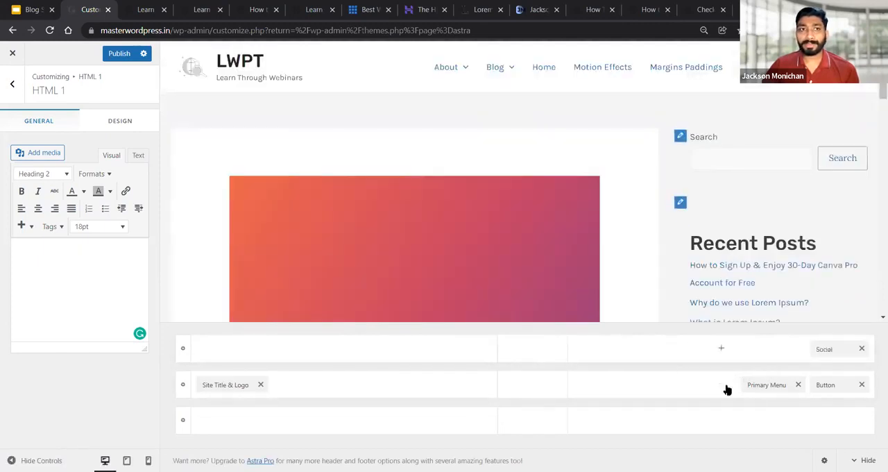
click(238, 68)
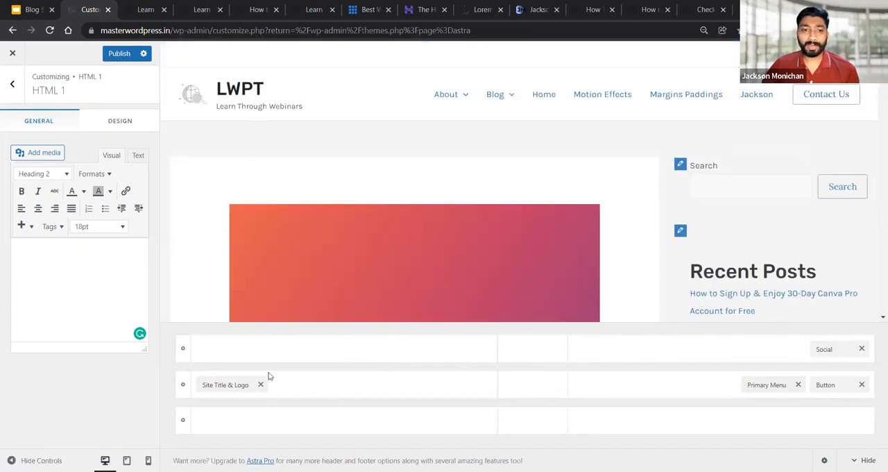
Add the HTML 1 element to the left section of the header's above row and enter the contact phone number as its text
click(349, 350)
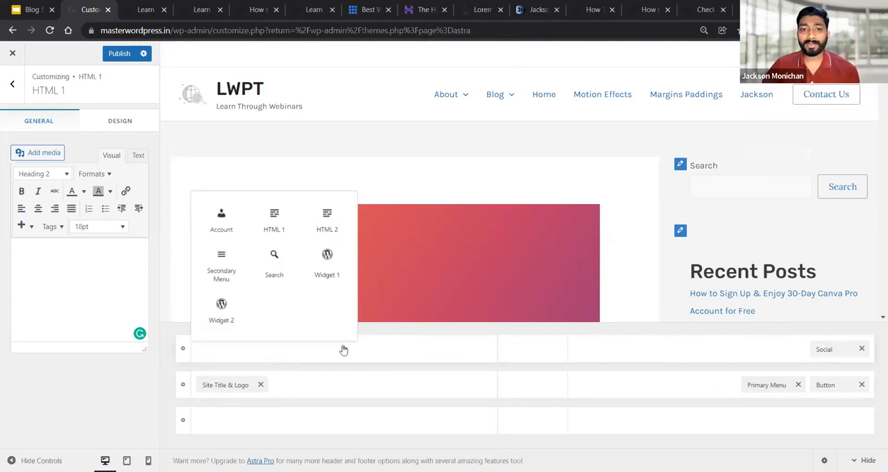
click(286, 225)
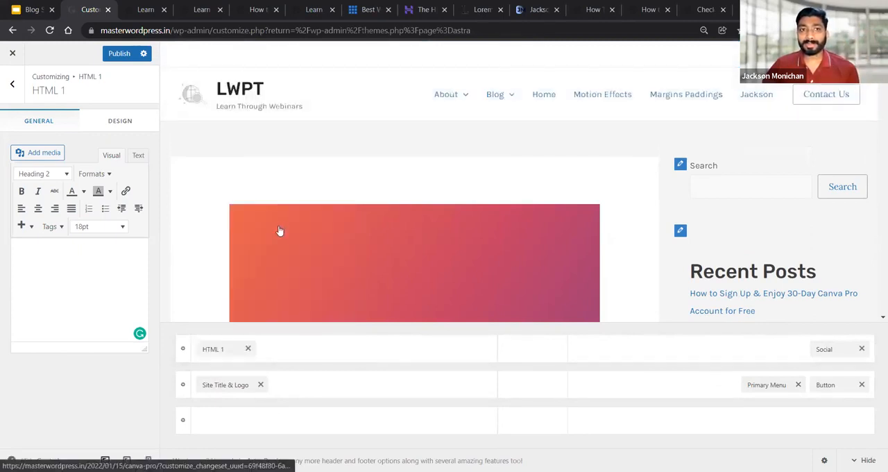
click(78, 282)
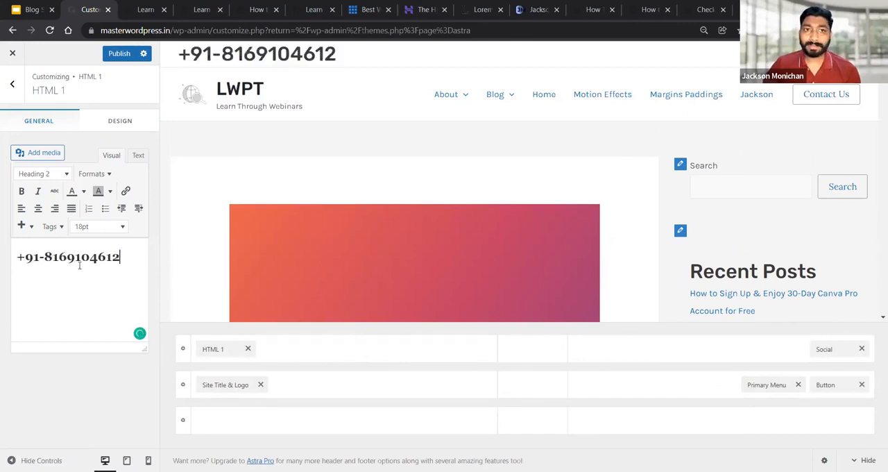
Format the phone number in the HTML 1 element as Heading 5
triple_click(112, 251)
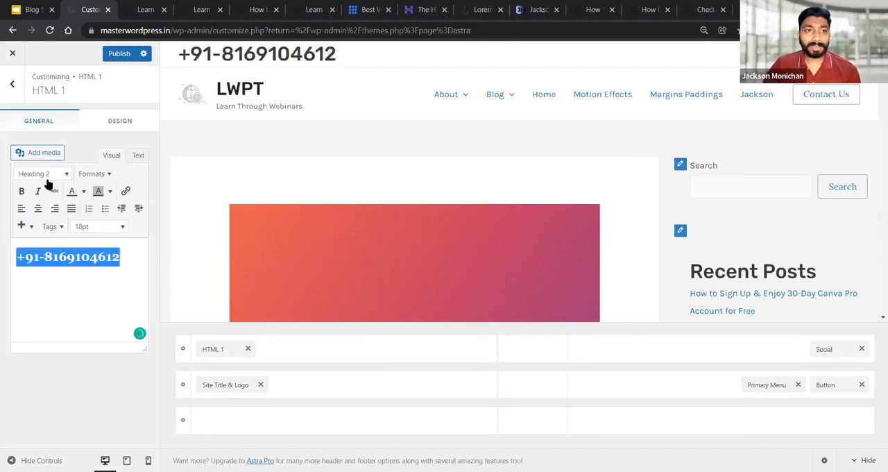
click(45, 174)
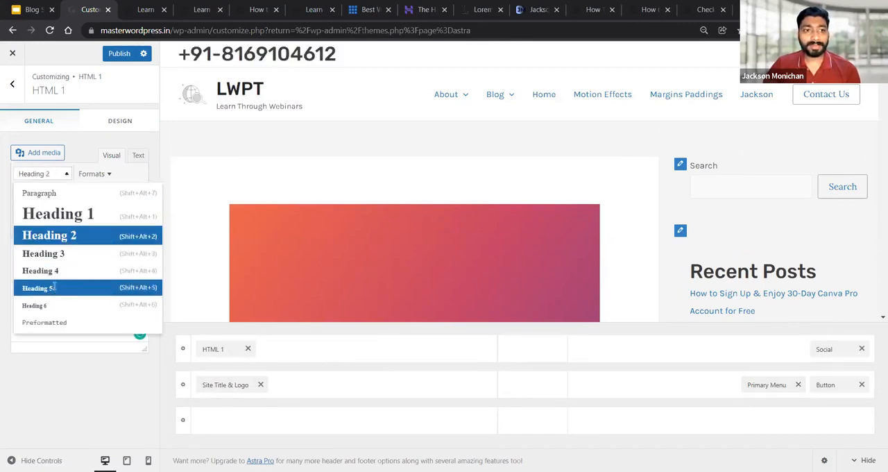
click(54, 287)
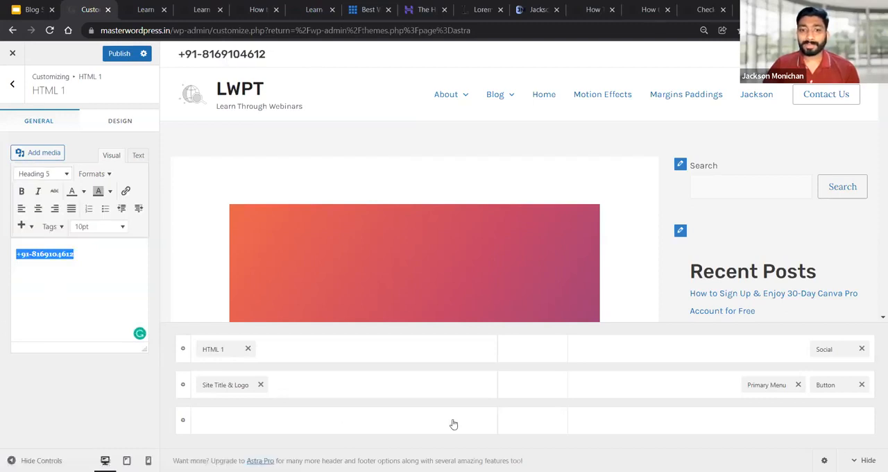
key(alt+Tab)
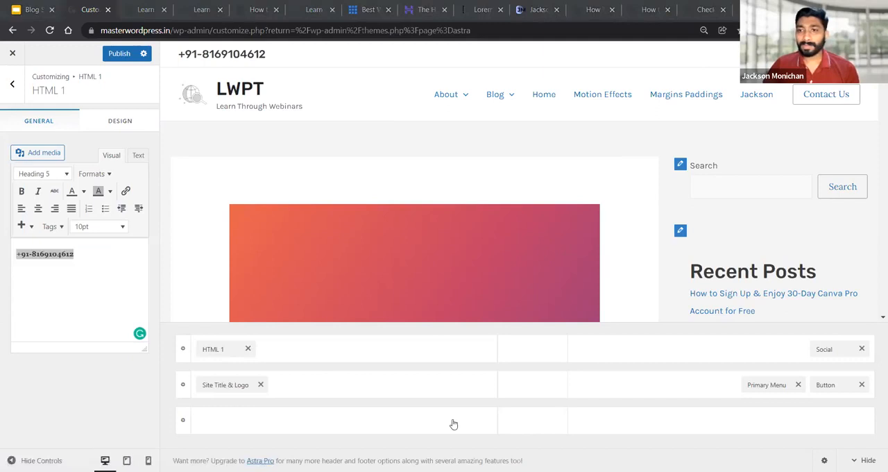
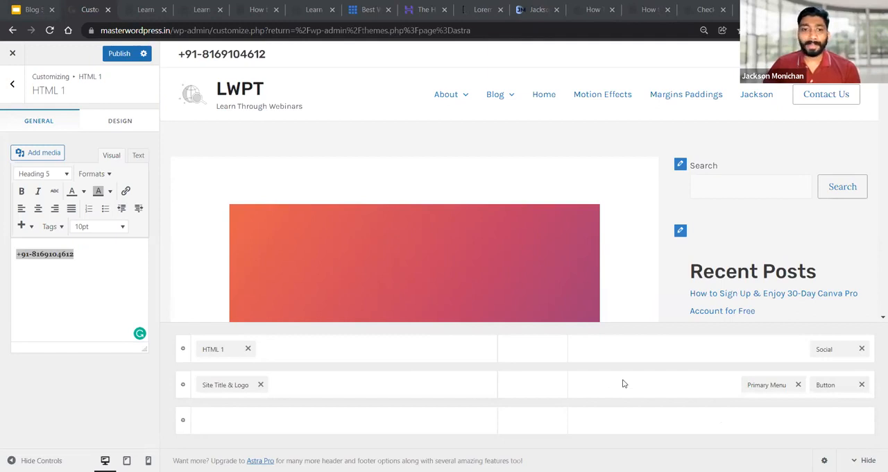
Publish the header with the contact number and check it on the live homepage
click(111, 59)
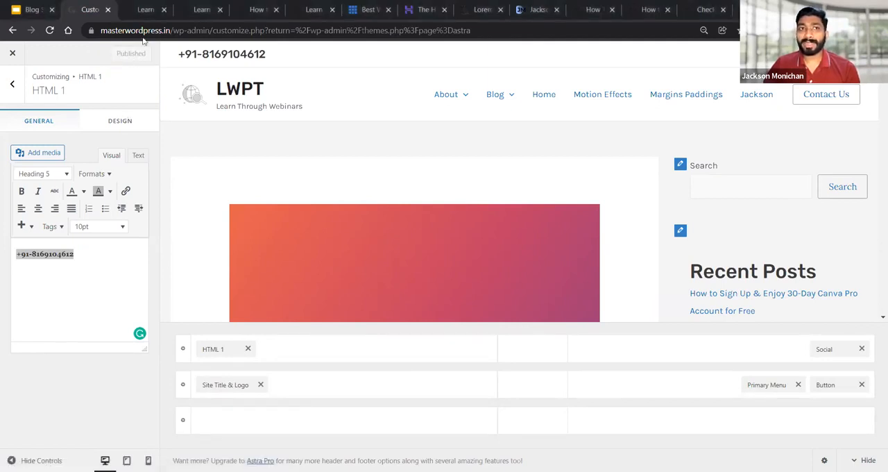
click(135, 9)
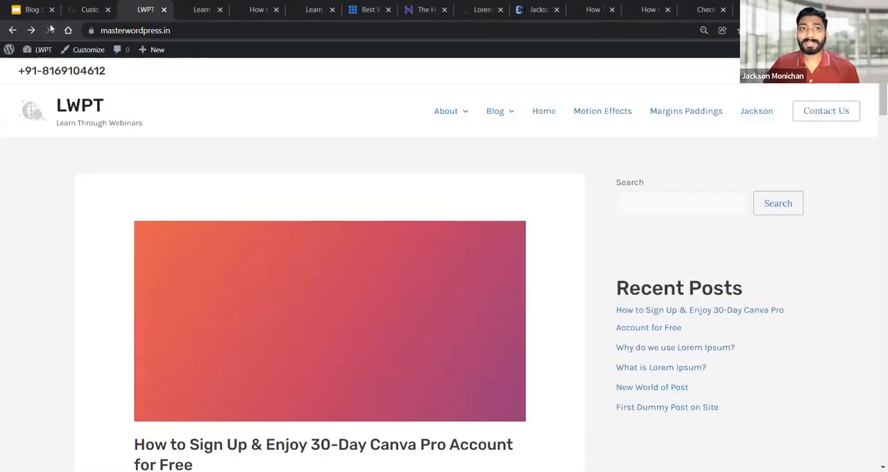
click(90, 9)
Set the width of the whole header to Content Width in the Header Builder design settings
click(12, 85)
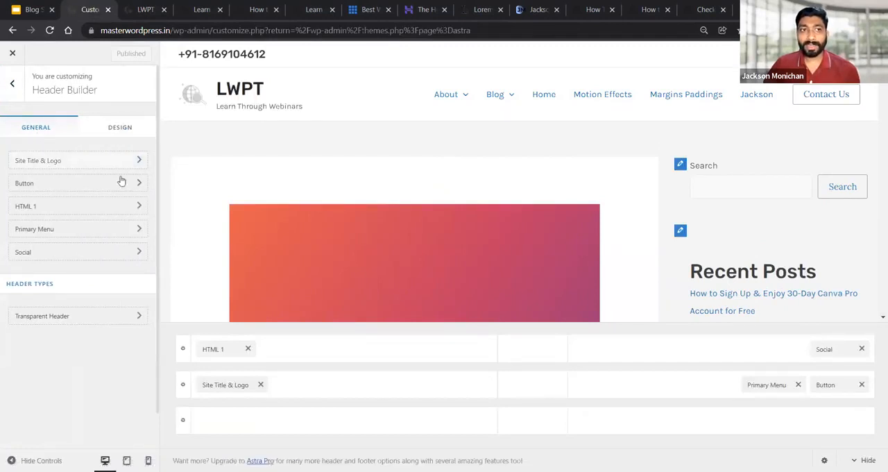
click(115, 128)
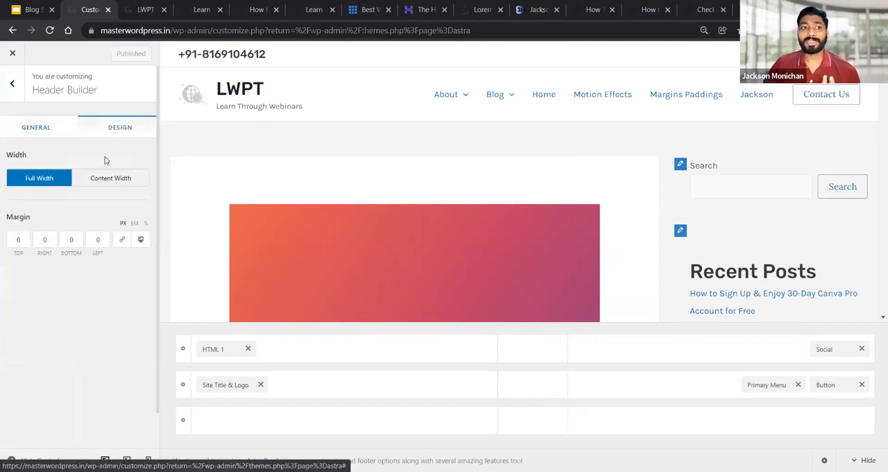
click(102, 179)
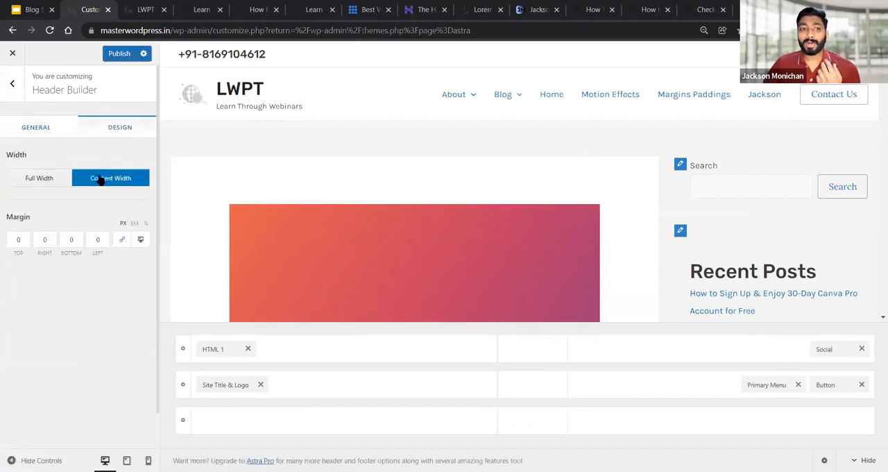
click(43, 127)
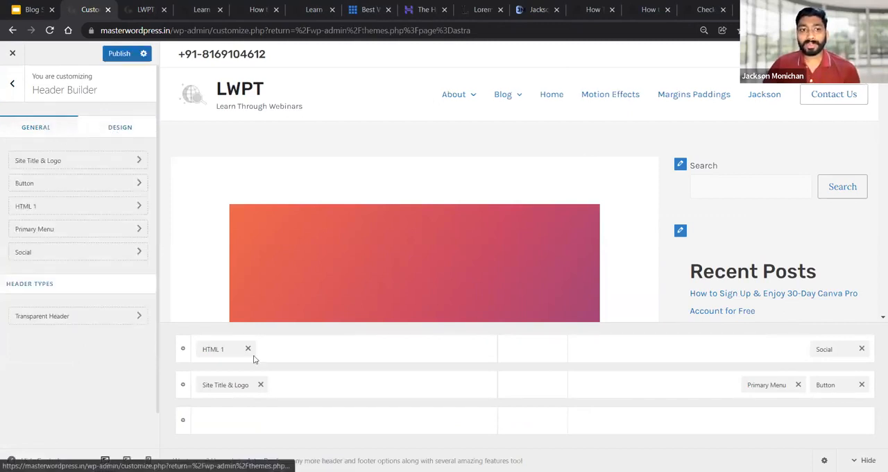
Set the Primary Header row's background to light grey (#dfdfdf)
click(183, 386)
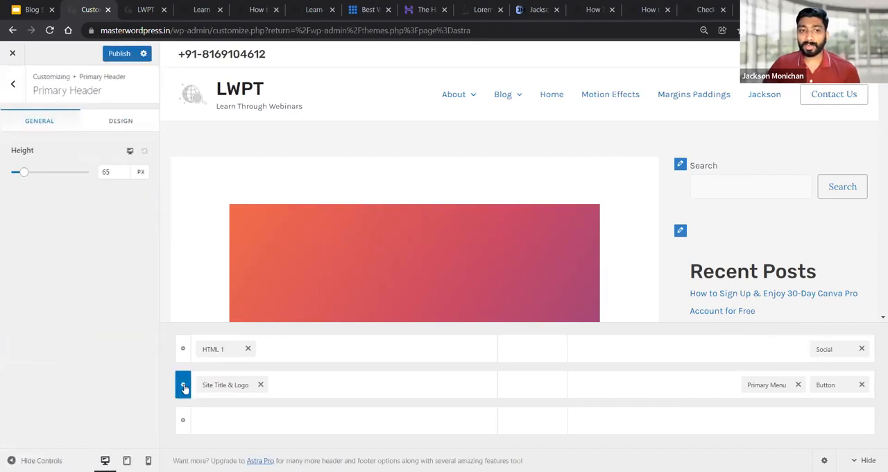
click(126, 120)
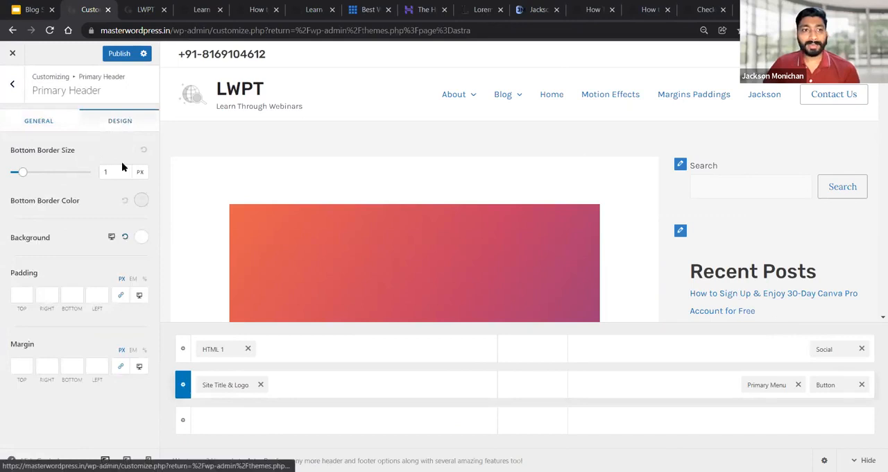
click(142, 238)
drag(21, 309, 11, 299)
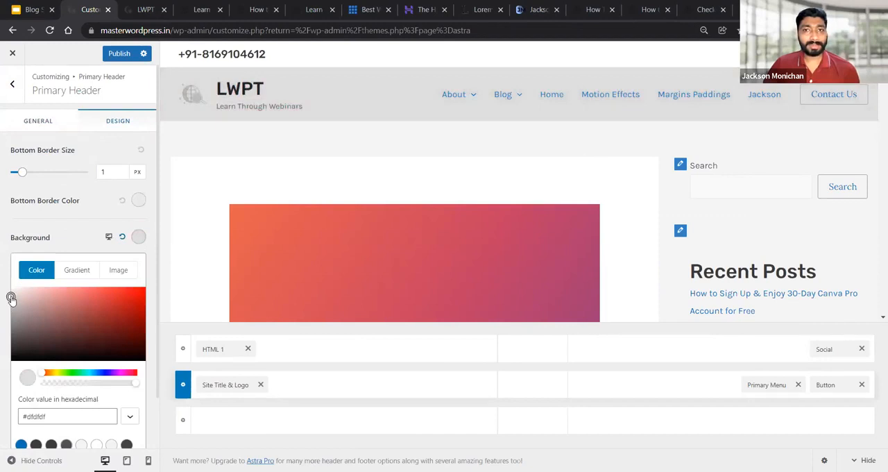
click(75, 239)
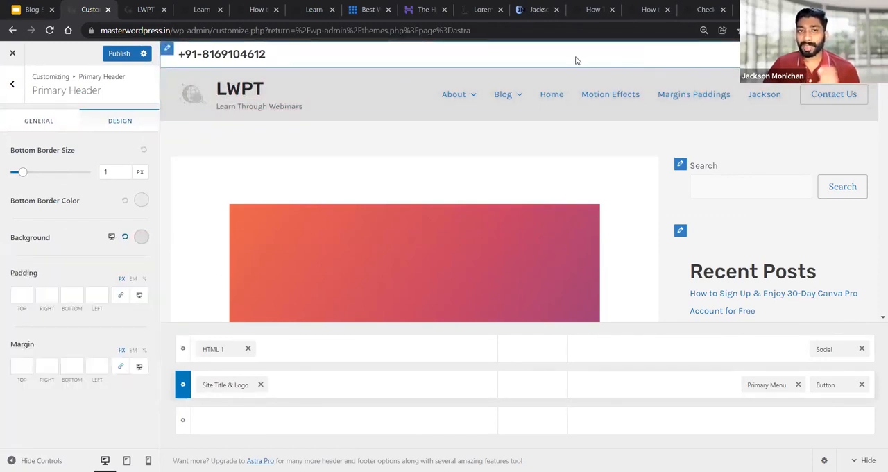
Set the Above Header row's background to a salmon red (#d87979)
click(182, 349)
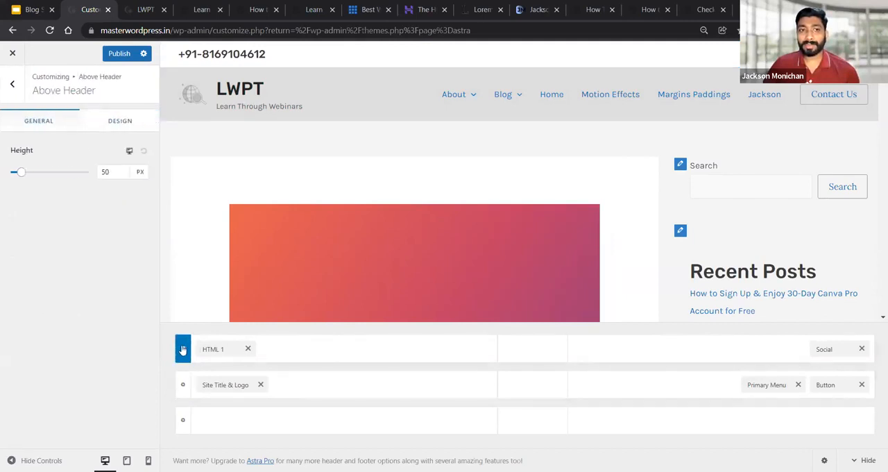
click(115, 121)
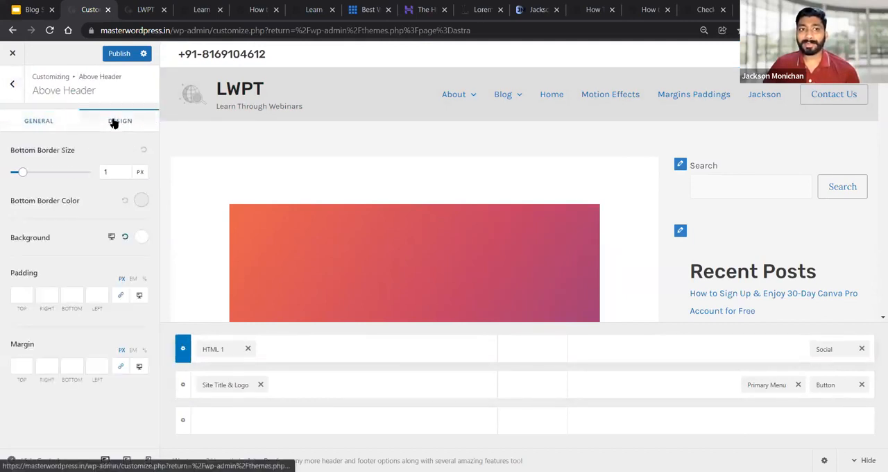
click(141, 236)
drag(12, 332, 70, 300)
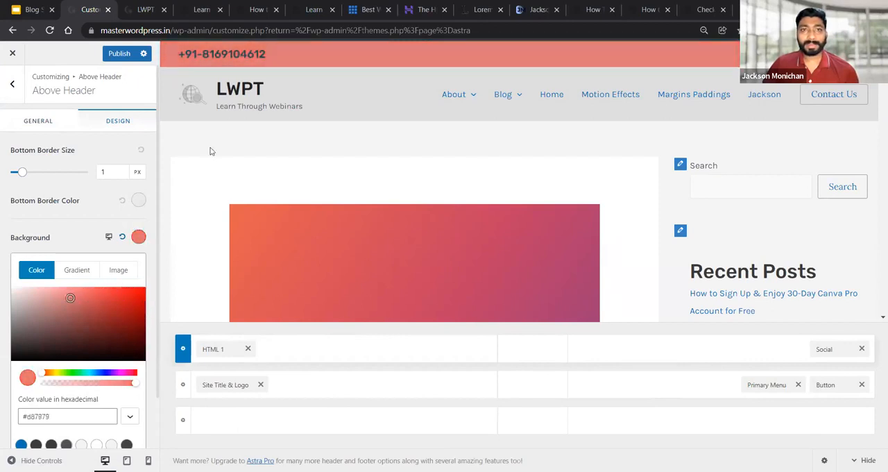
Publish the new header width and row backgrounds, and reload the live homepage to check them
click(115, 55)
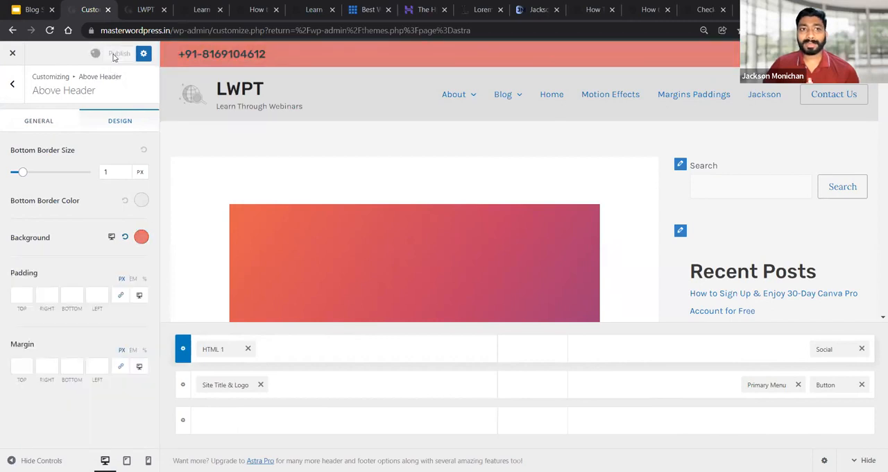
click(145, 9)
click(49, 30)
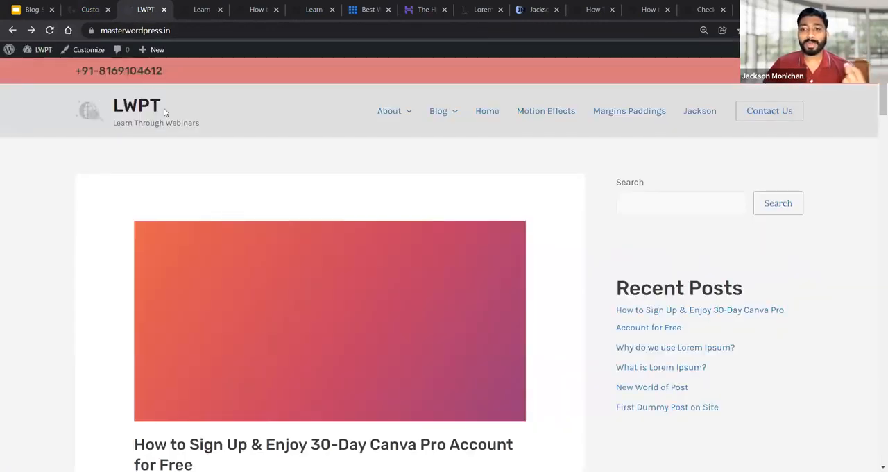
click(115, 10)
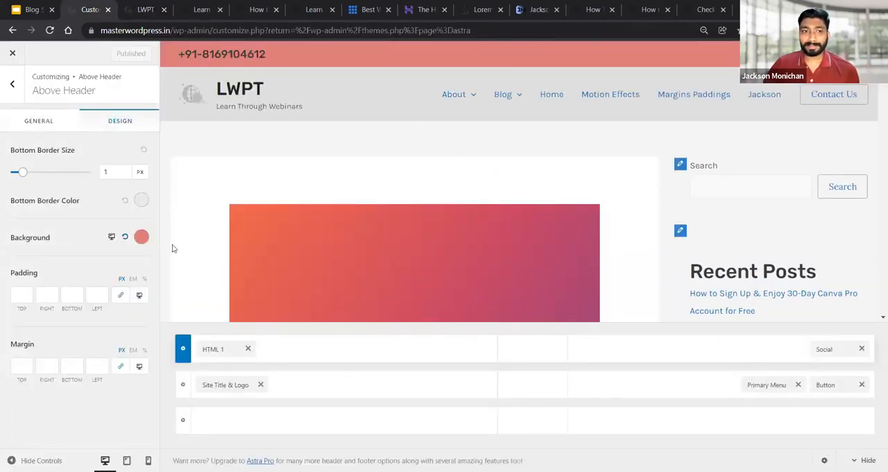
Look at the Header Position options in the Breadcrumb settings without changing them
click(12, 85)
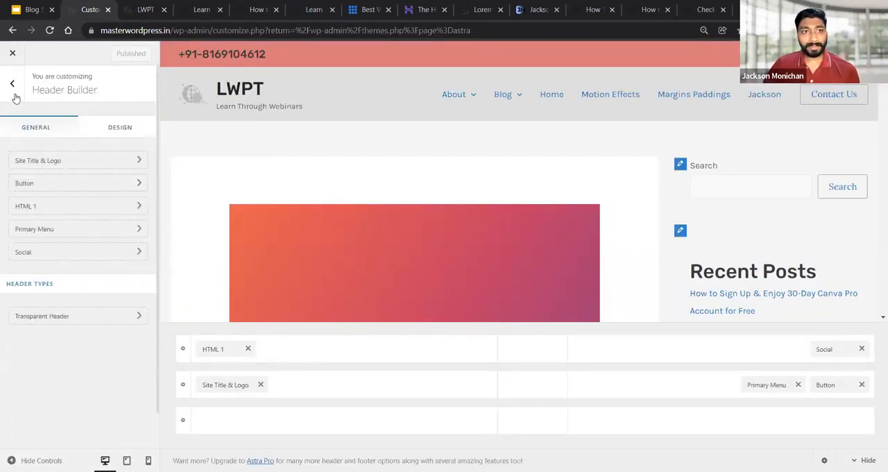
click(13, 87)
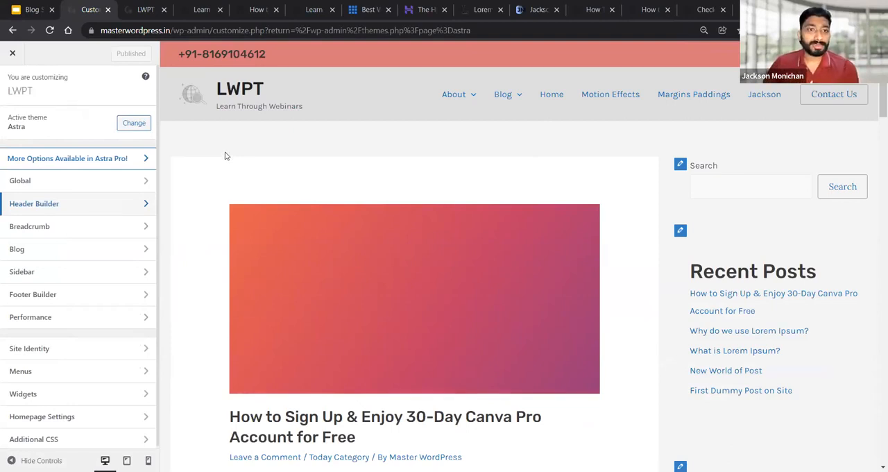
click(48, 233)
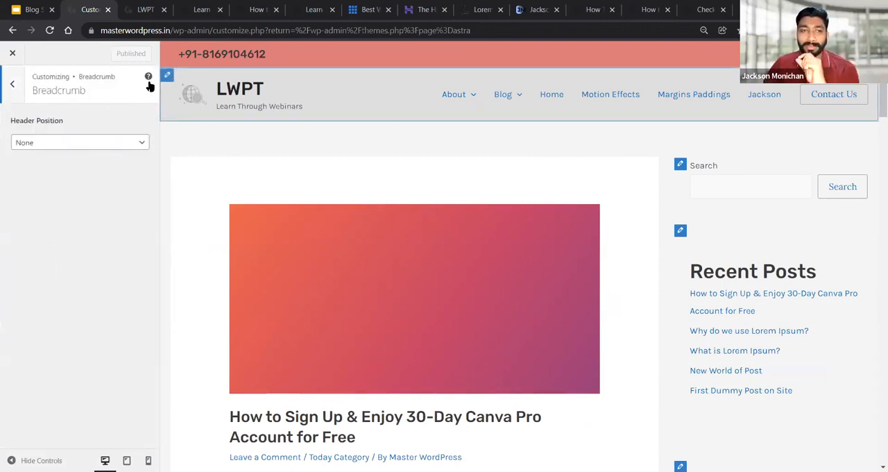
click(83, 143)
click(12, 84)
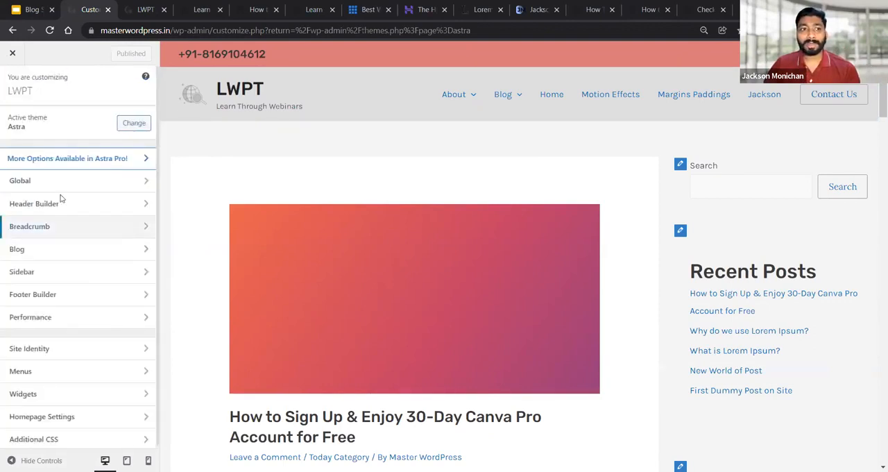
Open the Single Post settings under Blog and load the 30-Day Canva Pro post in the preview
click(44, 252)
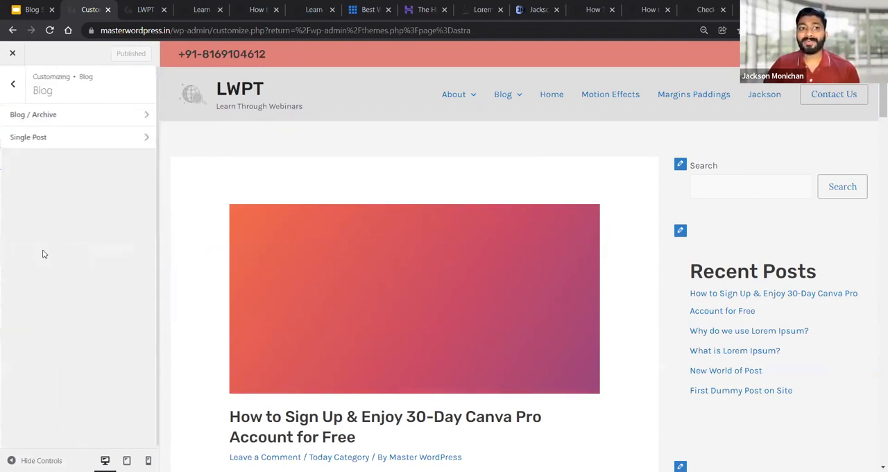
click(48, 142)
scroll(450, 273, down, 3)
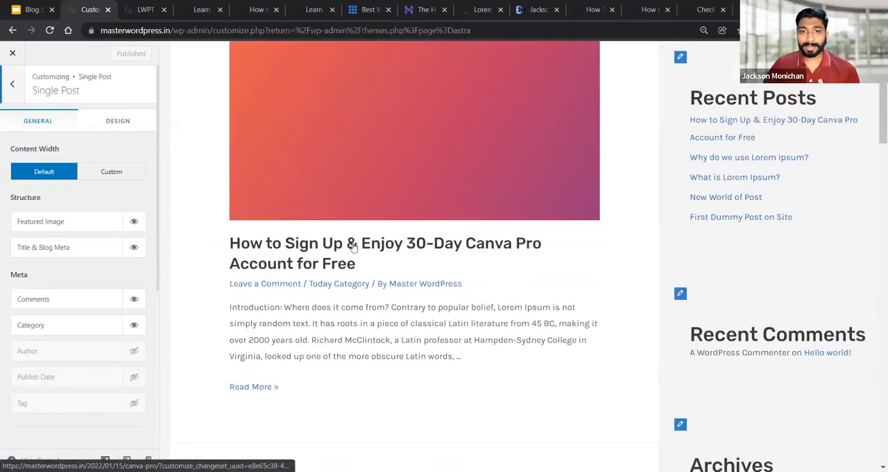
click(354, 246)
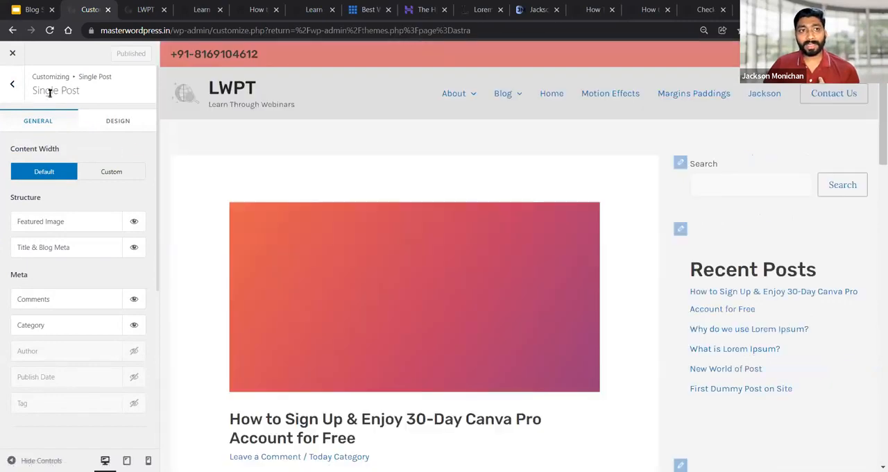
drag(32, 91, 78, 98)
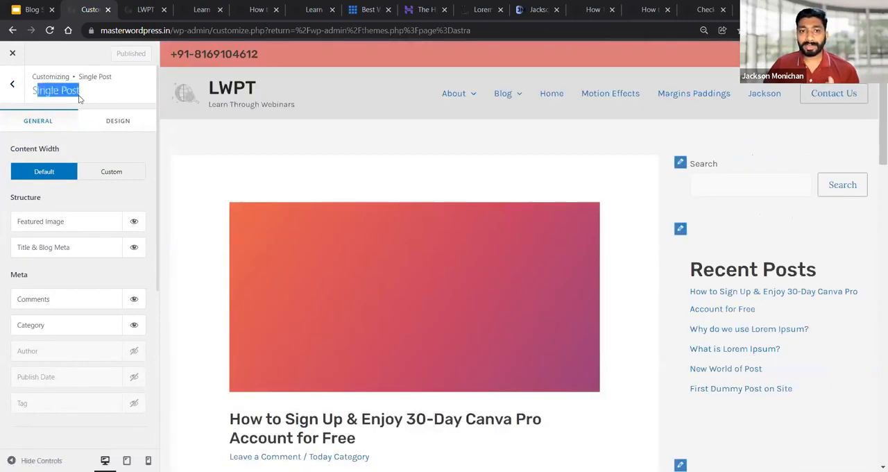
scroll(164, 279, down, 3)
scroll(340, 242, up, 3)
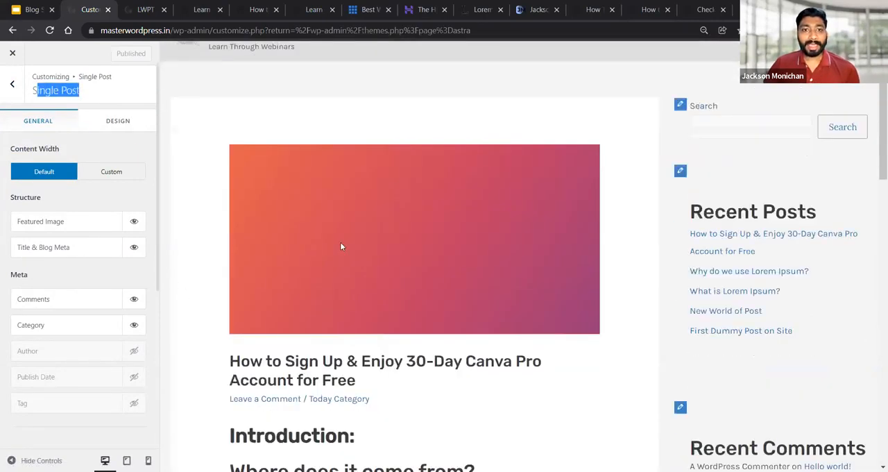
scroll(344, 245, down, 1)
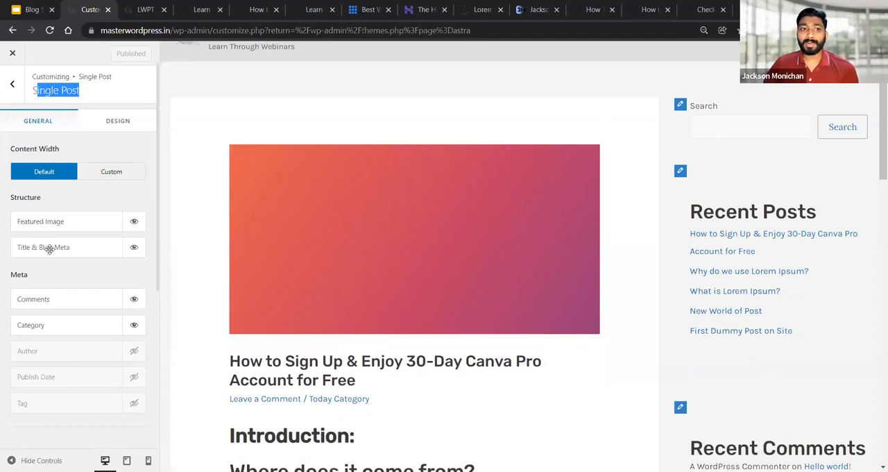
Move Featured Image below Title & Blog Meta in the single post structure and publish the change
drag(48, 221, 52, 253)
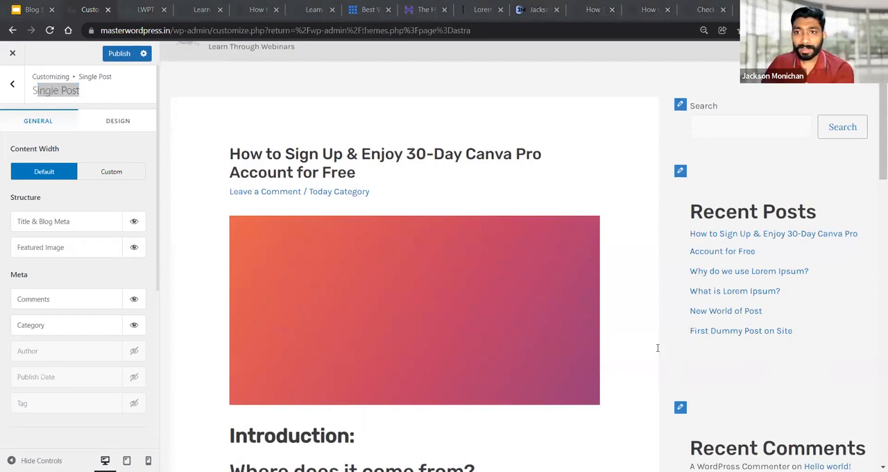
click(14, 95)
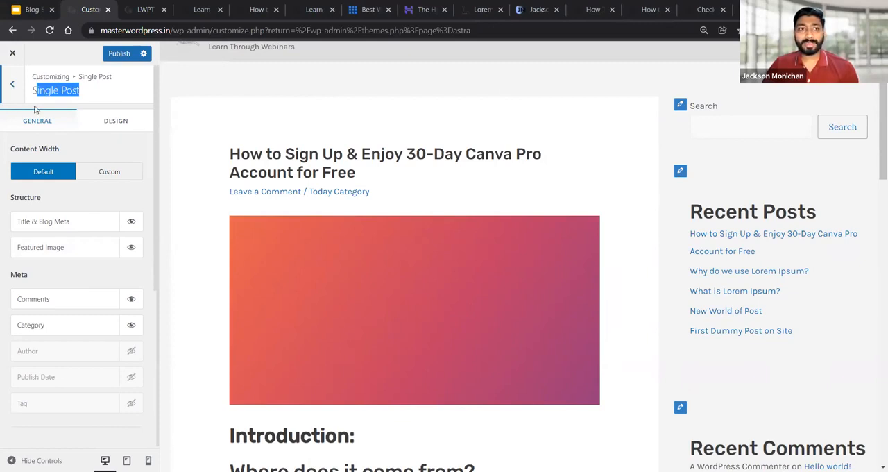
click(358, 97)
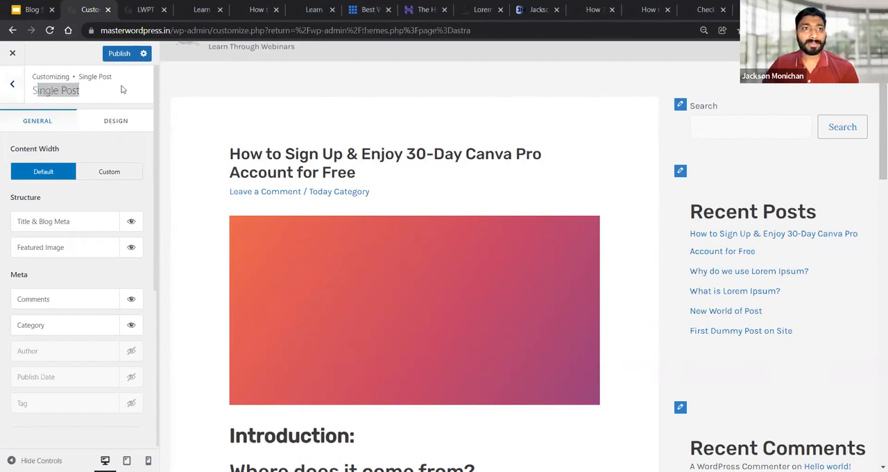
click(111, 56)
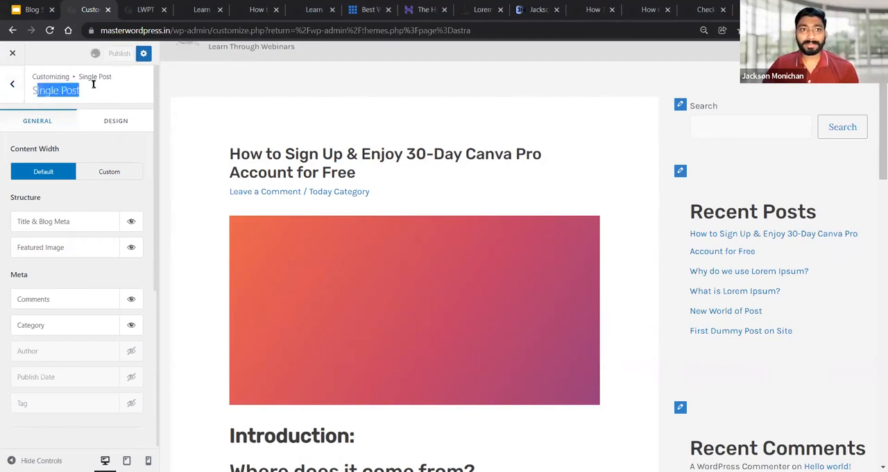
Exit the Customizer to the Astra options page, reopen it and open the Header Builder
click(8, 64)
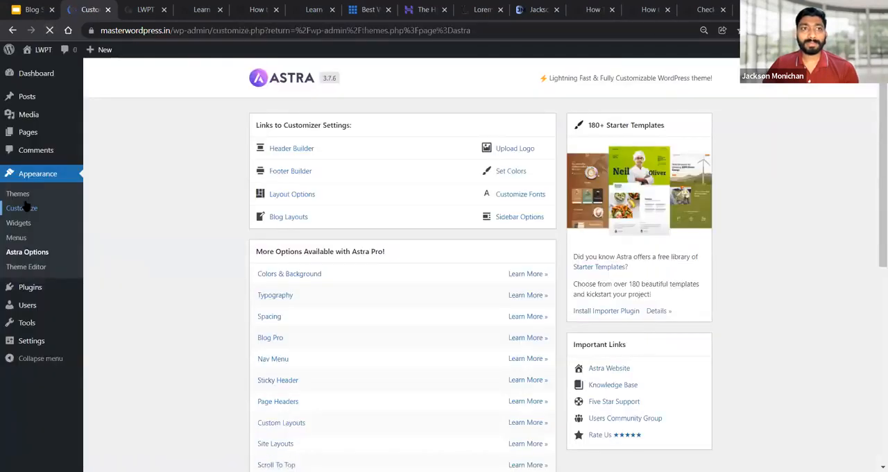
click(28, 204)
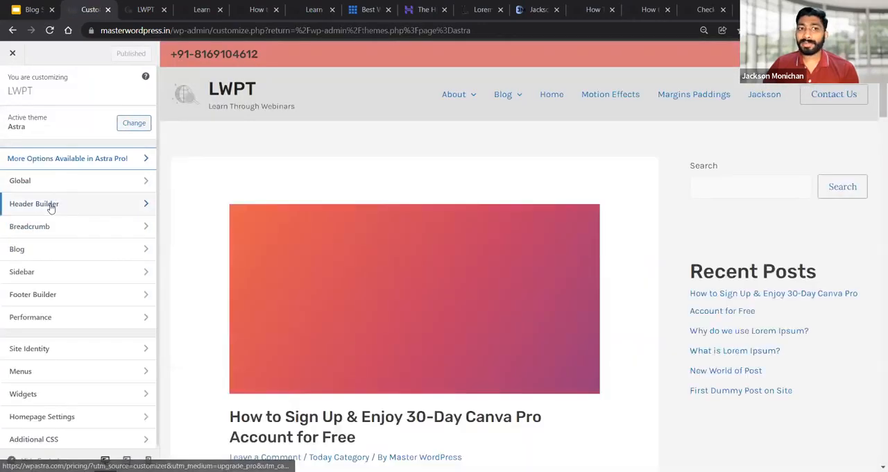
click(50, 204)
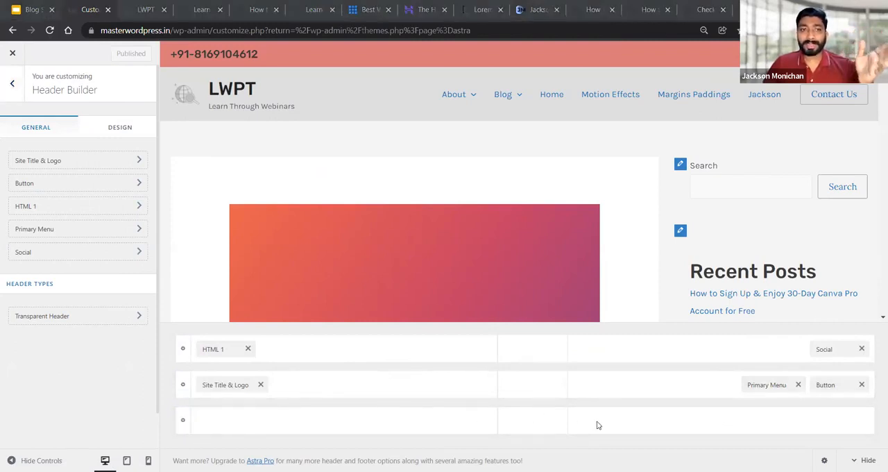
click(6, 90)
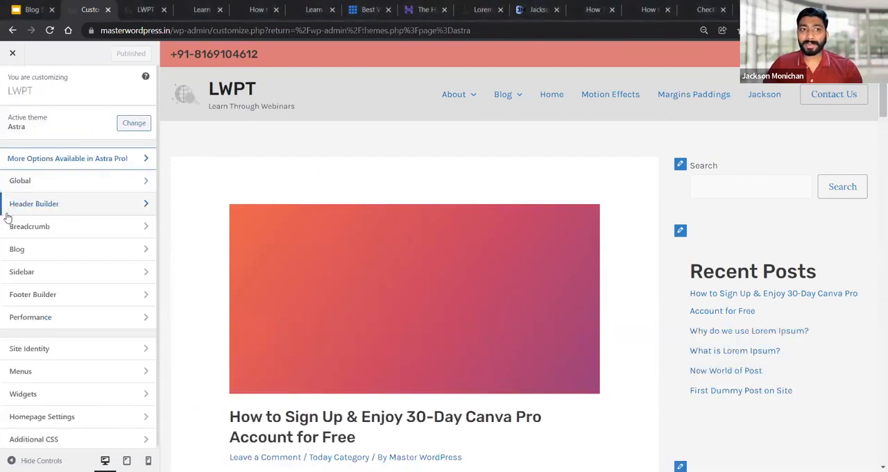
click(32, 205)
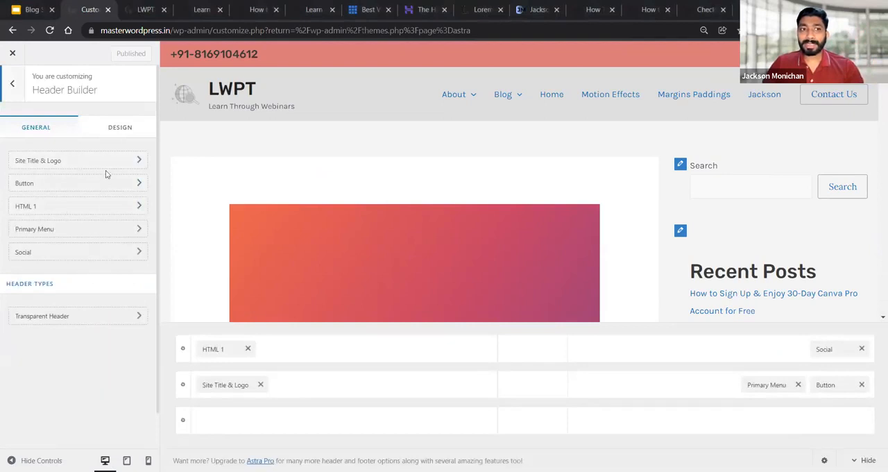
Check the Primary Header row's settings, leave the Header Builder and open the Single Post settings under Blog
click(182, 386)
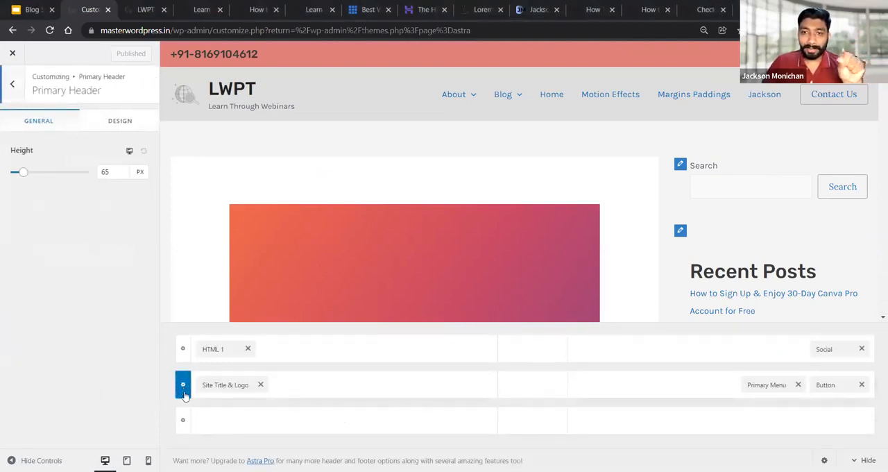
click(9, 84)
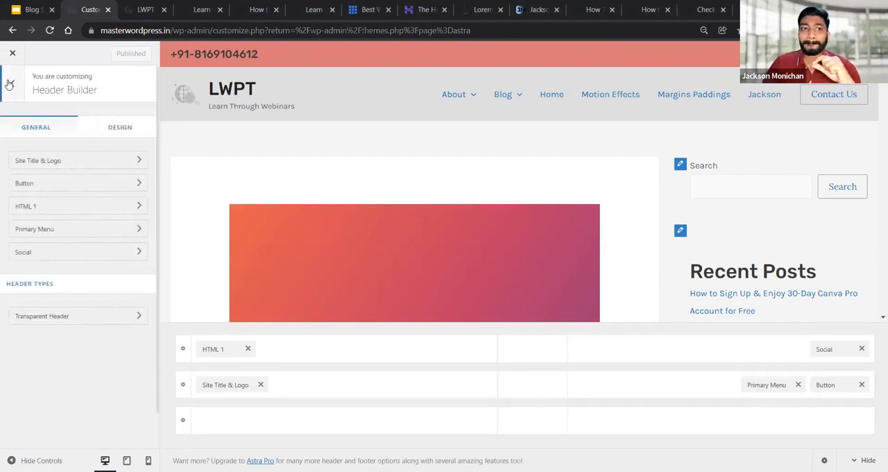
click(43, 255)
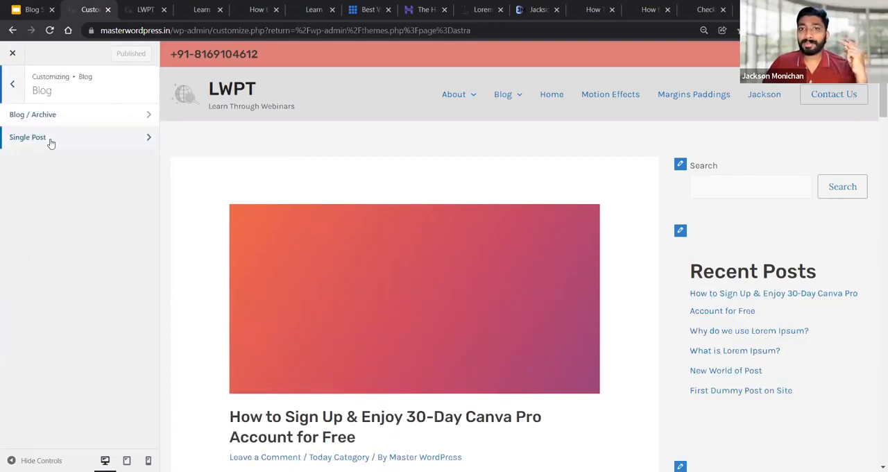
click(53, 144)
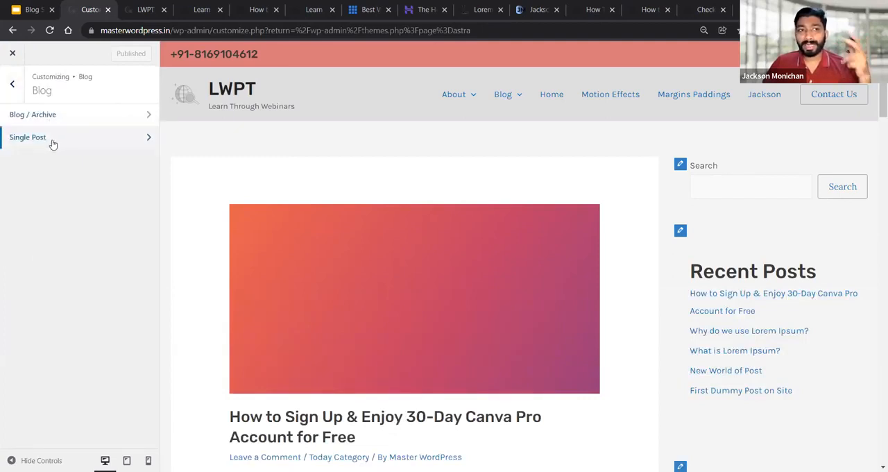
scroll(317, 219, down, 1)
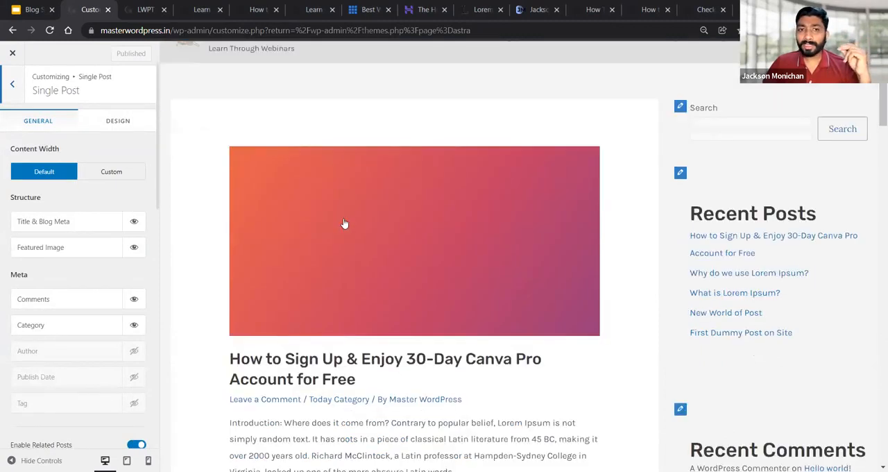
scroll(331, 314, down, 1)
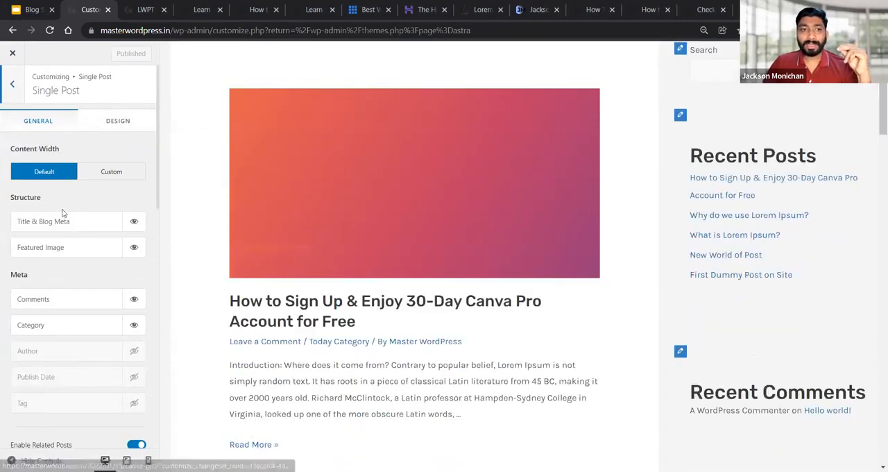
mouse_move(28, 248)
mouse_down()
mouse_move(44, 220)
mouse_move(42, 253)
mouse_up()
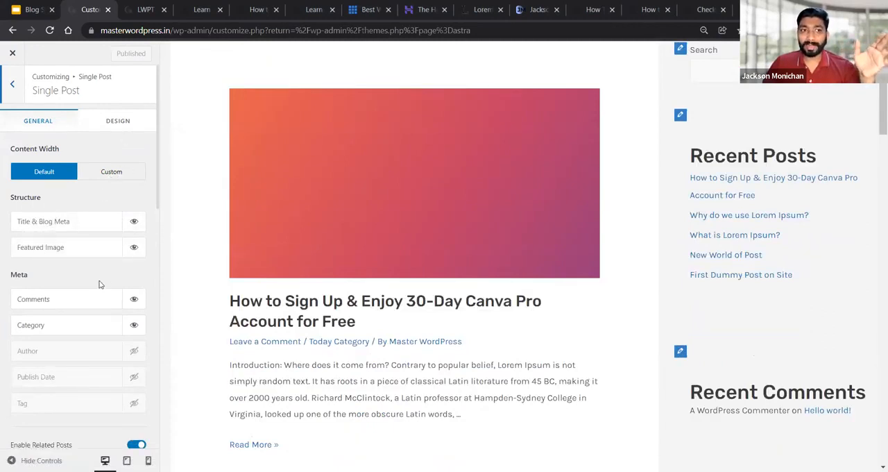
Turn the Author meta item on and off again, and hide the Category and Comments meta items for single posts
scroll(100, 284, down, 1)
scroll(292, 285, down, 1)
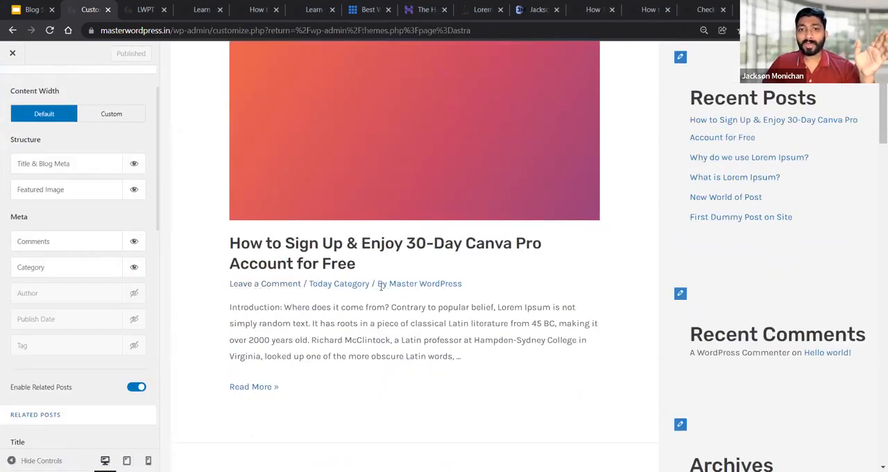
click(134, 293)
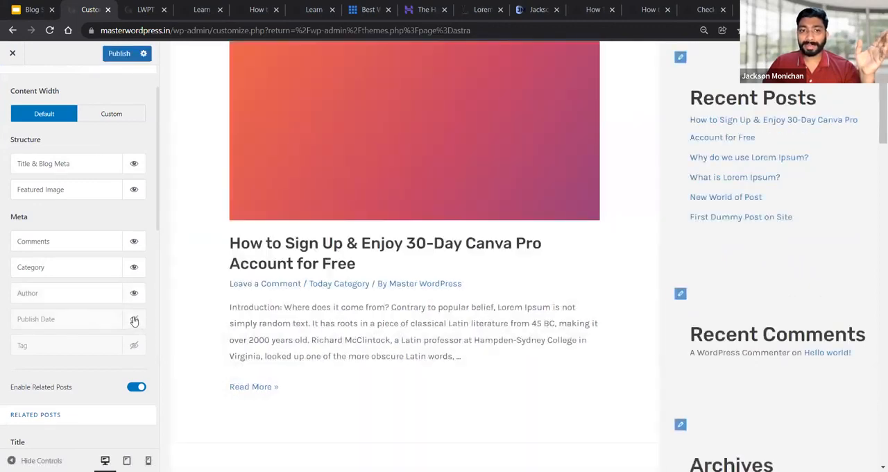
click(134, 293)
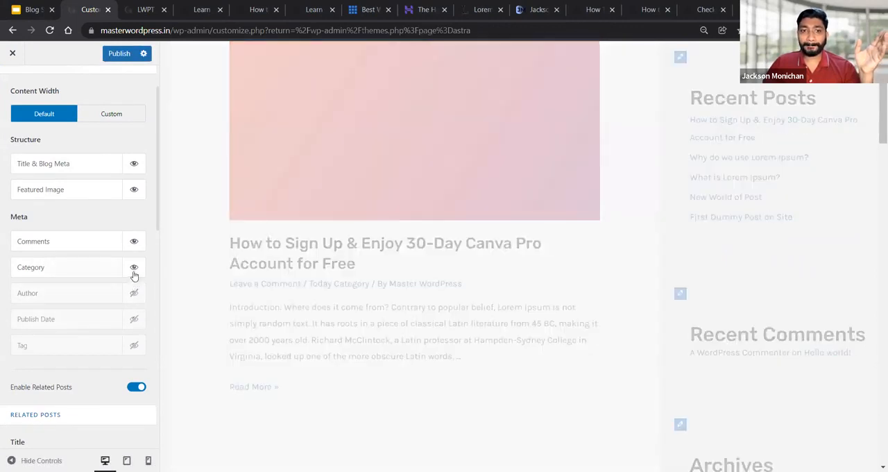
click(134, 269)
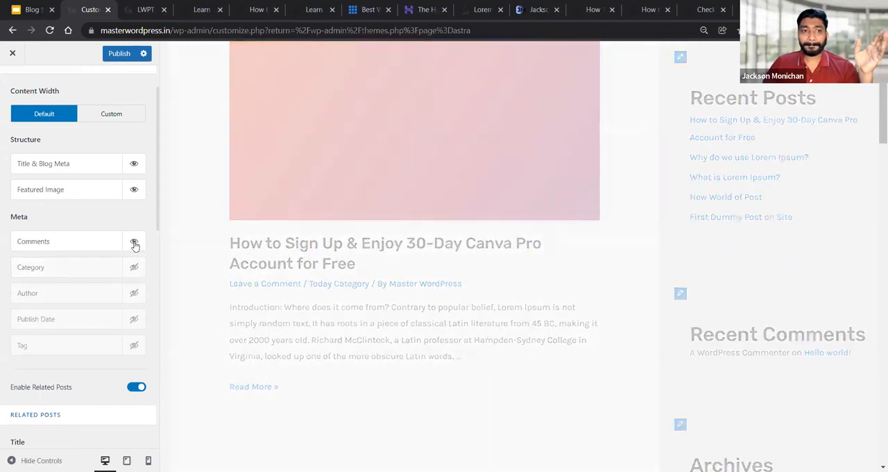
click(134, 243)
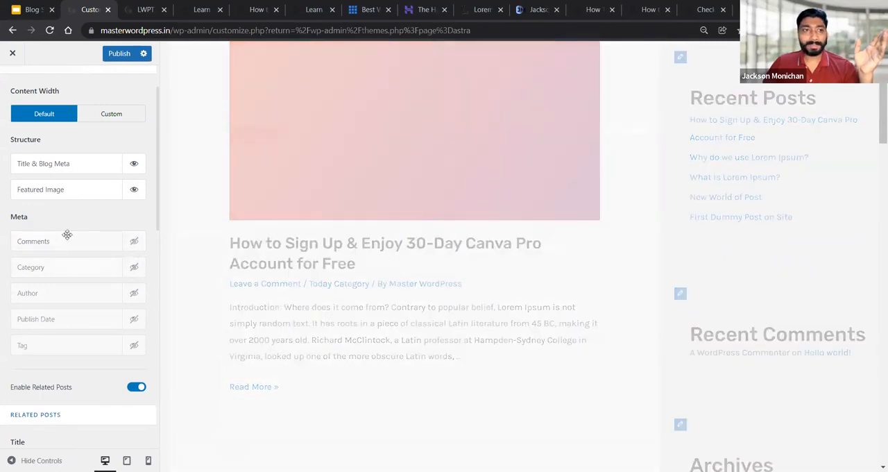
scroll(65, 234, up, 1)
scroll(344, 234, up, 1)
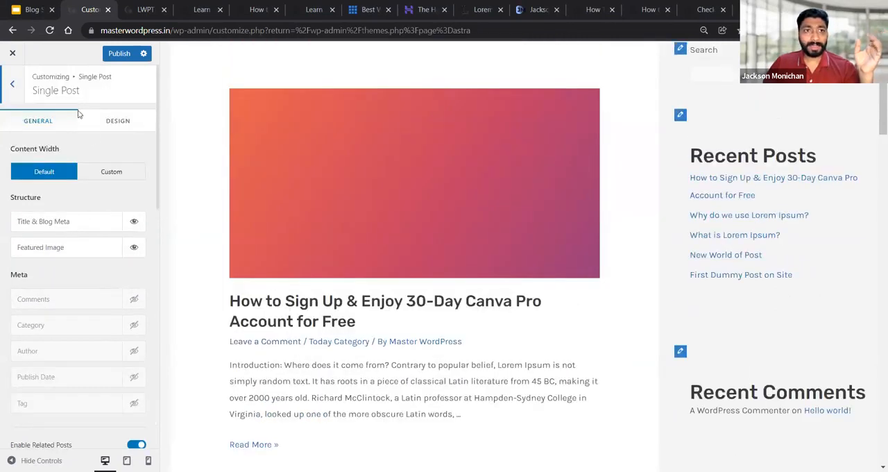
Show the Comments, Category and Author meta items for single posts and move Category above Comments
scroll(128, 288, down, 2)
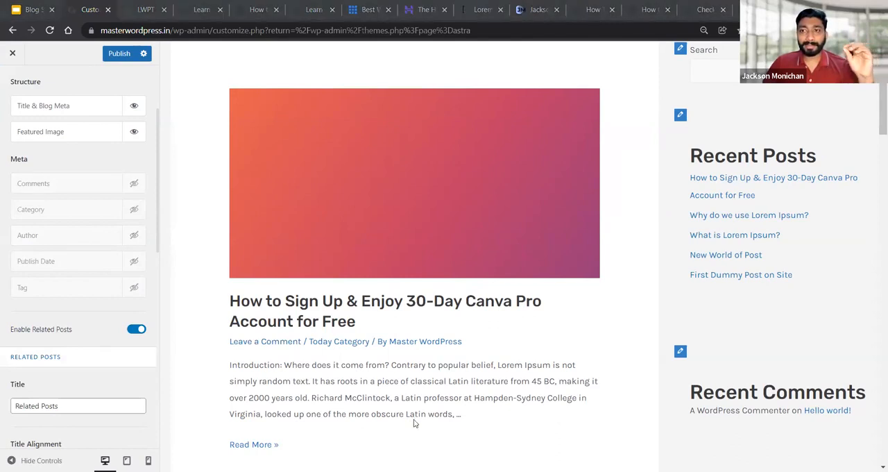
scroll(291, 223, up, 2)
scroll(66, 208, up, 2)
scroll(69, 289, down, 2)
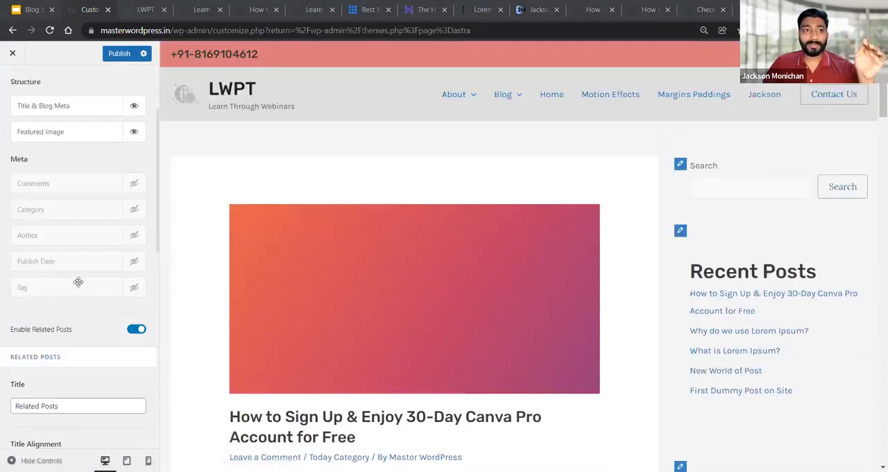
click(135, 185)
click(135, 209)
click(135, 235)
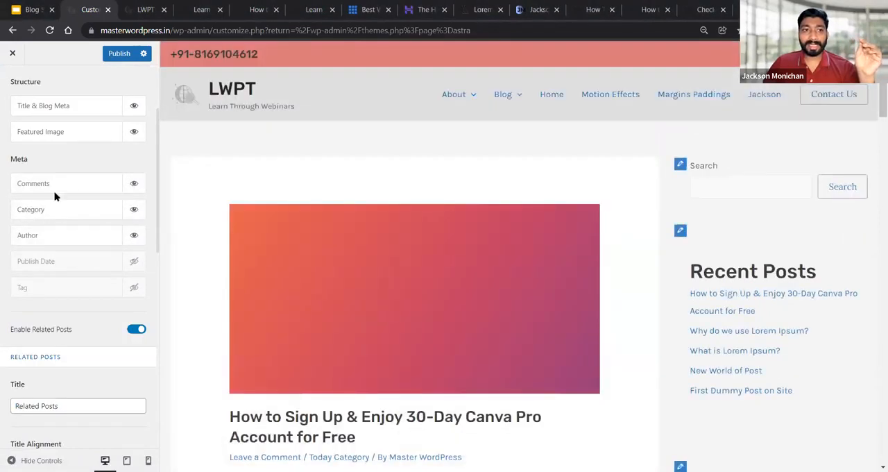
mouse_move(54, 190)
mouse_down()
mouse_move(55, 205)
mouse_move(56, 183)
mouse_up()
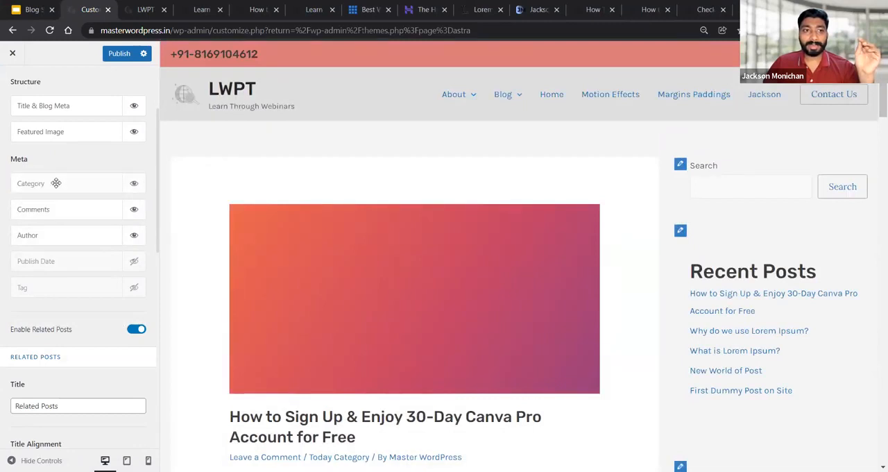
scroll(284, 215, down, 2)
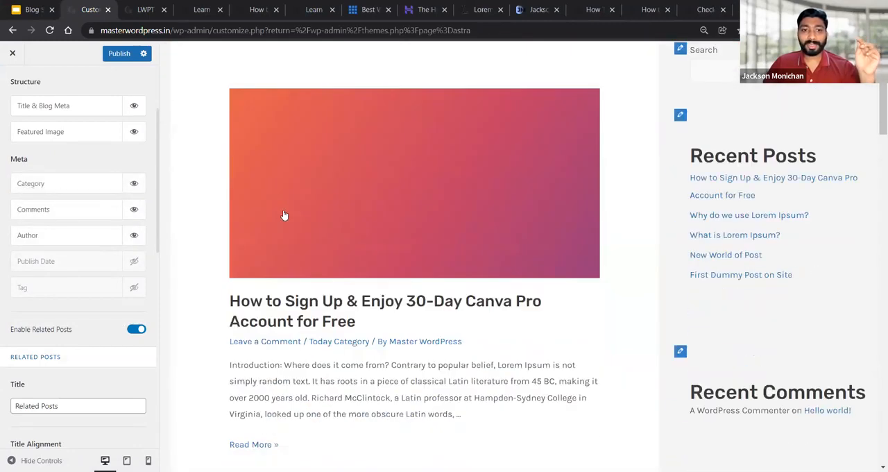
scroll(97, 125, up, 2)
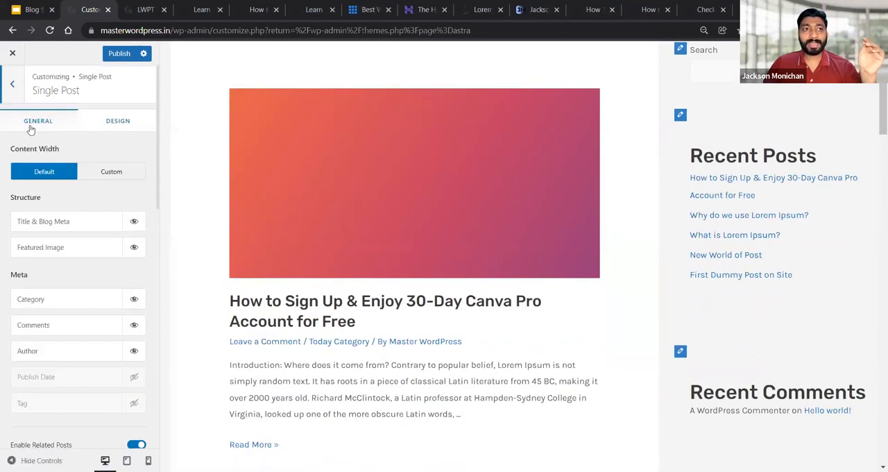
Return to the main Customizer sections and open the Sidebar settings
click(18, 89)
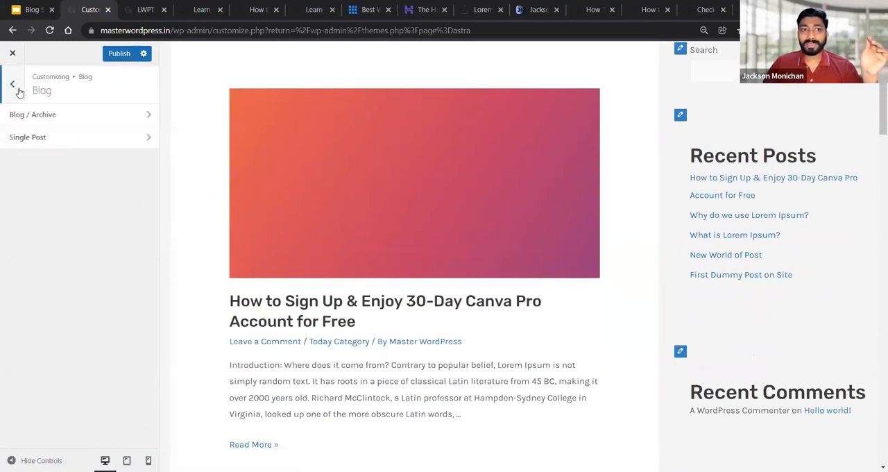
click(13, 89)
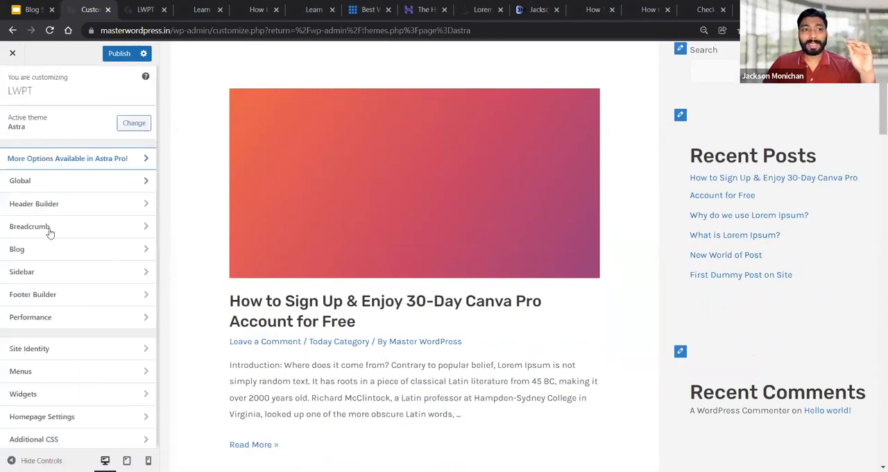
click(35, 279)
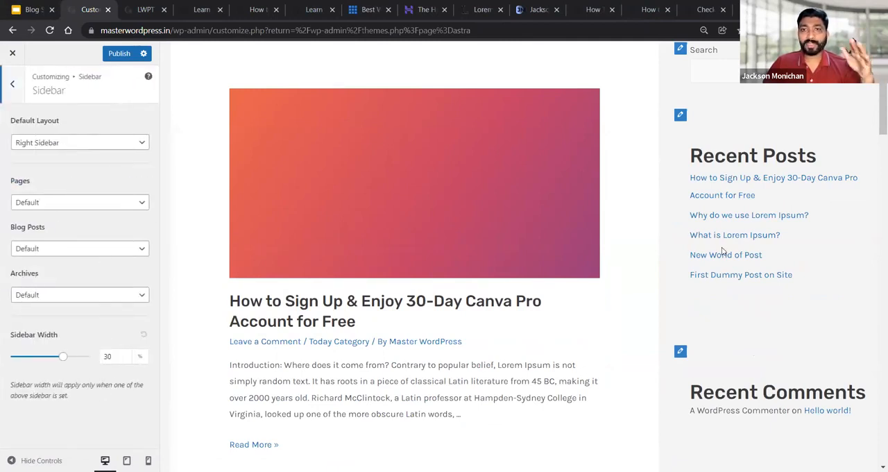
scroll(721, 251, up, 2)
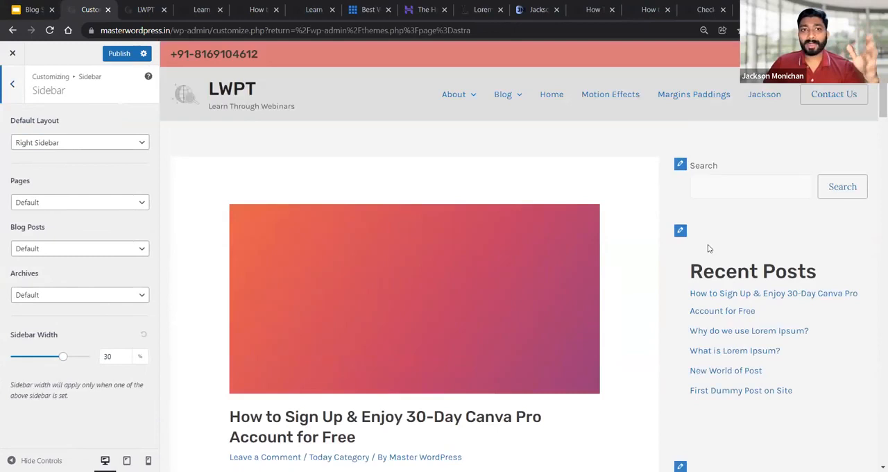
Try Left Sidebar and No Sidebar as the default layout, and set it back to Right Sidebar
click(77, 143)
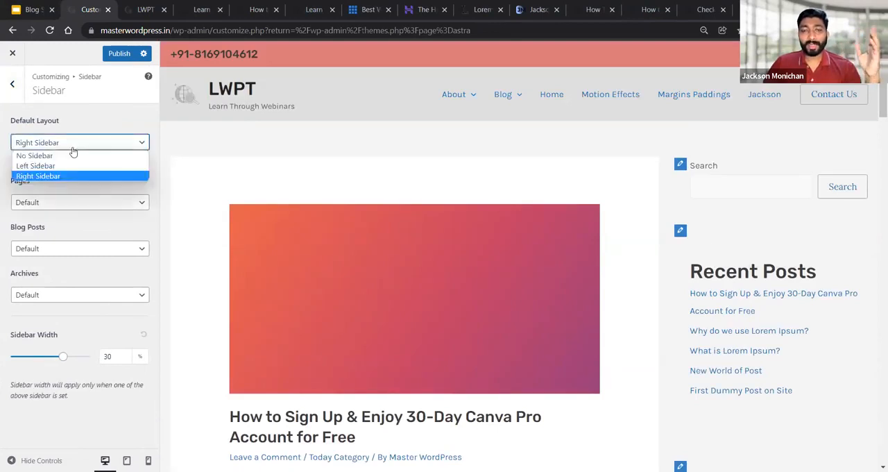
click(63, 167)
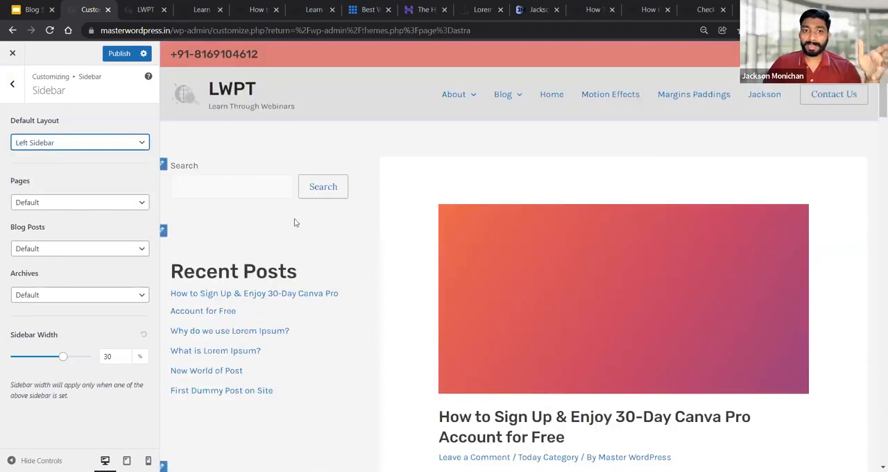
click(80, 151)
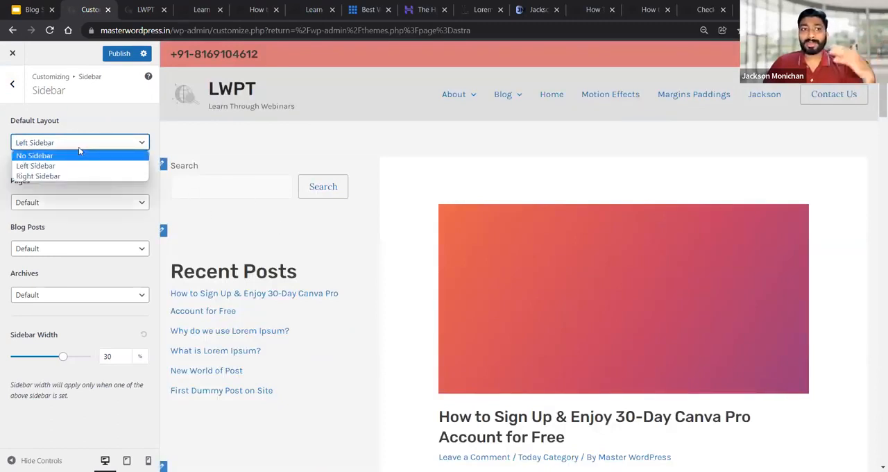
click(77, 154)
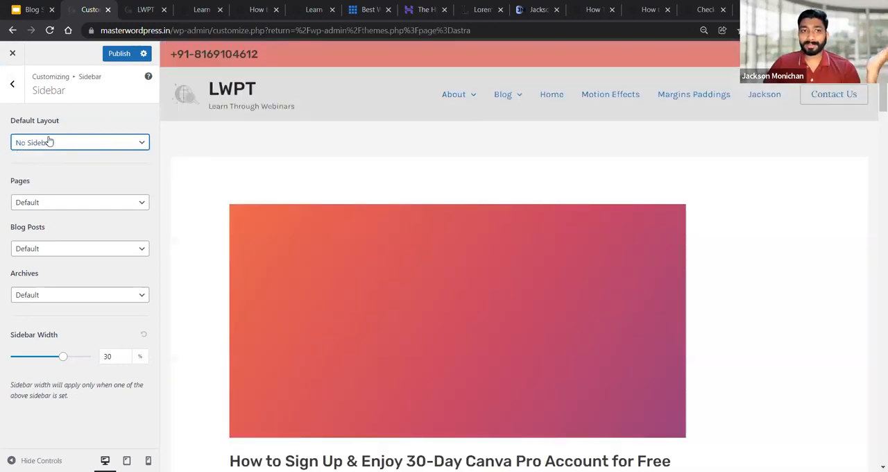
click(49, 142)
click(50, 176)
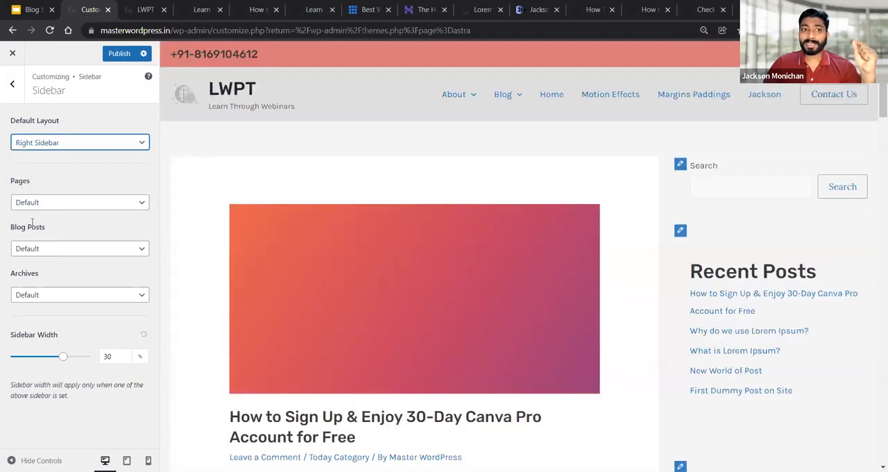
Look through the sidebar layout options for Pages without changing the Default setting
click(63, 204)
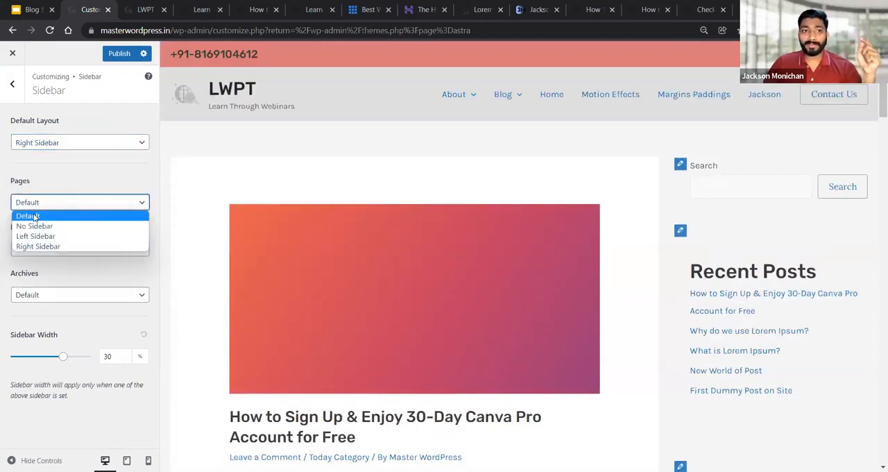
click(32, 147)
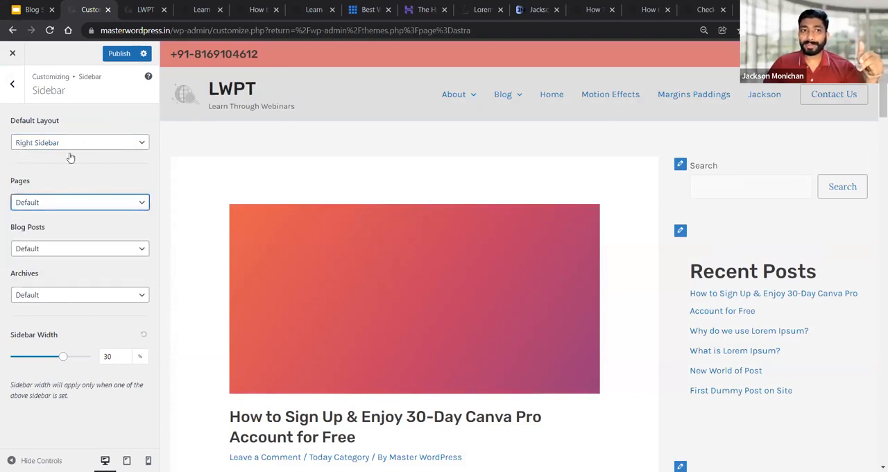
click(45, 208)
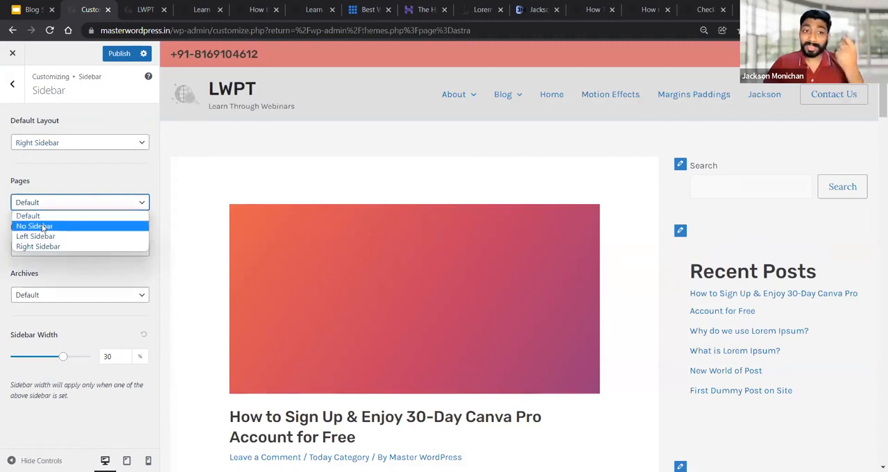
click(51, 180)
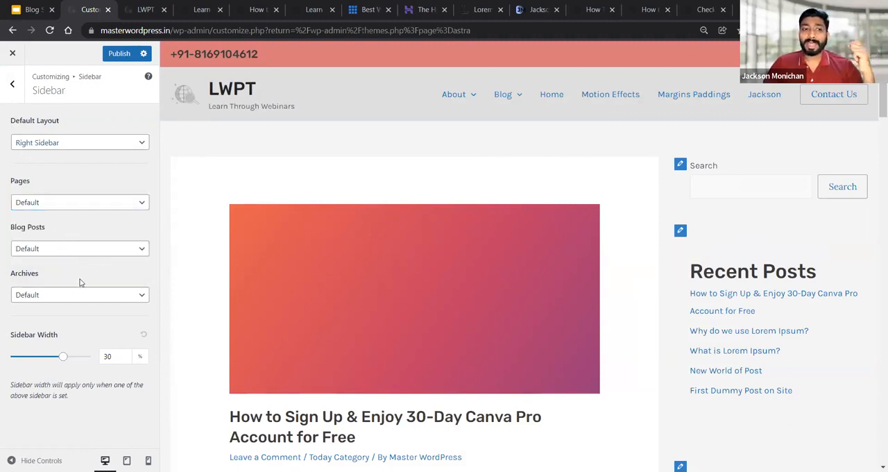
Try sidebar widths of 31% and 25%, and set the width back to 30%
mouse_move(63, 358)
mouse_down()
mouse_move(46, 362)
mouse_move(80, 362)
mouse_move(62, 369)
mouse_up()
click(116, 359)
double_click(115, 357)
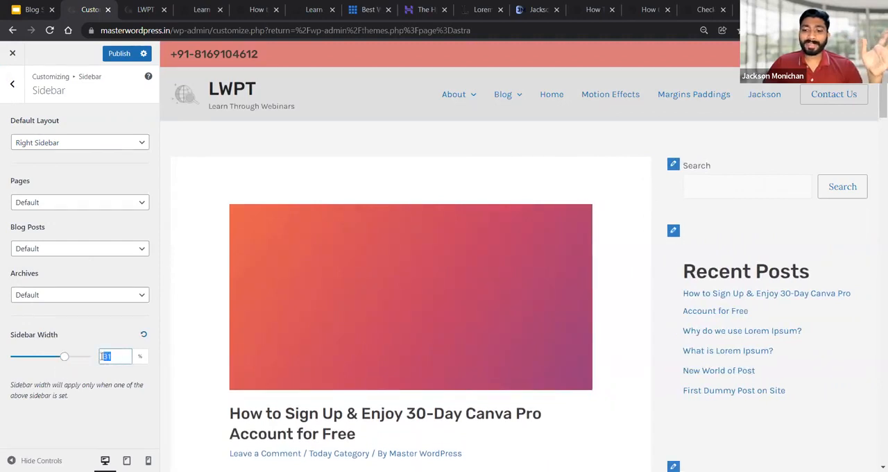
text(25)
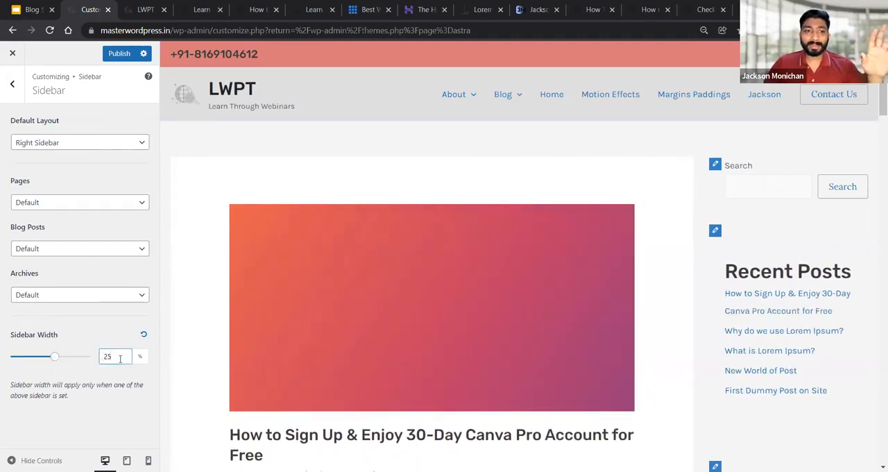
text(30)
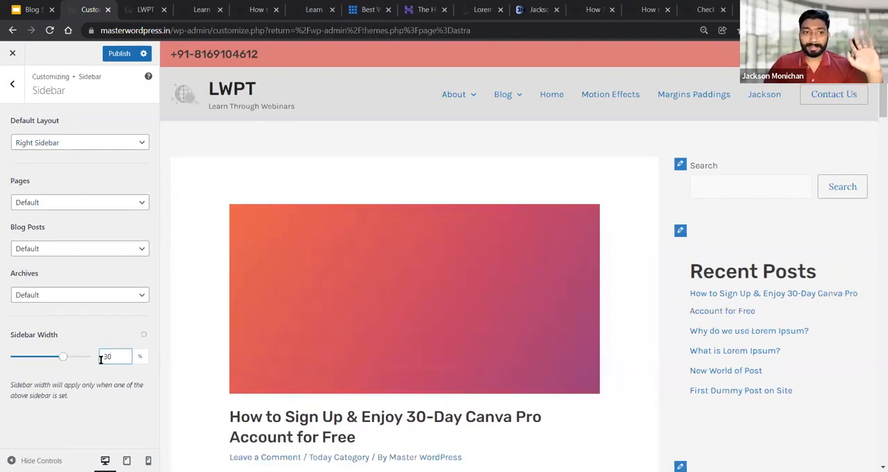
Return to the main Customizer sections and open the Footer Builder
click(15, 83)
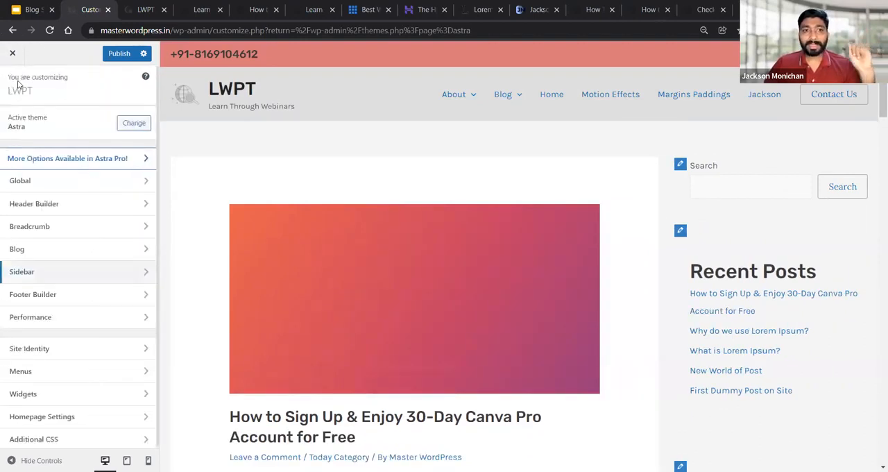
click(49, 295)
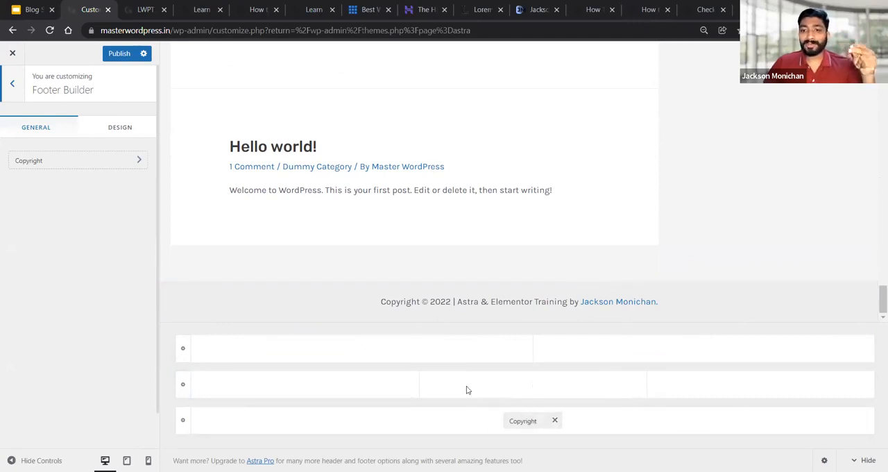
Try the Social element in the first column of the middle footer row, and remove it again
click(305, 384)
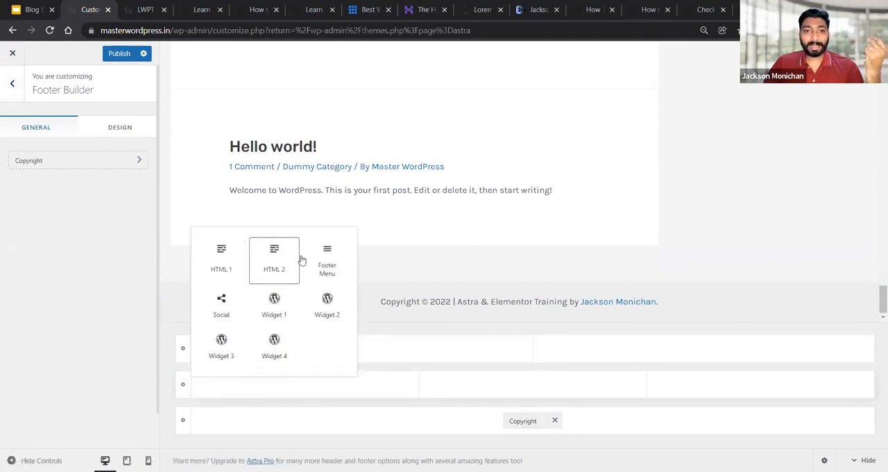
click(220, 311)
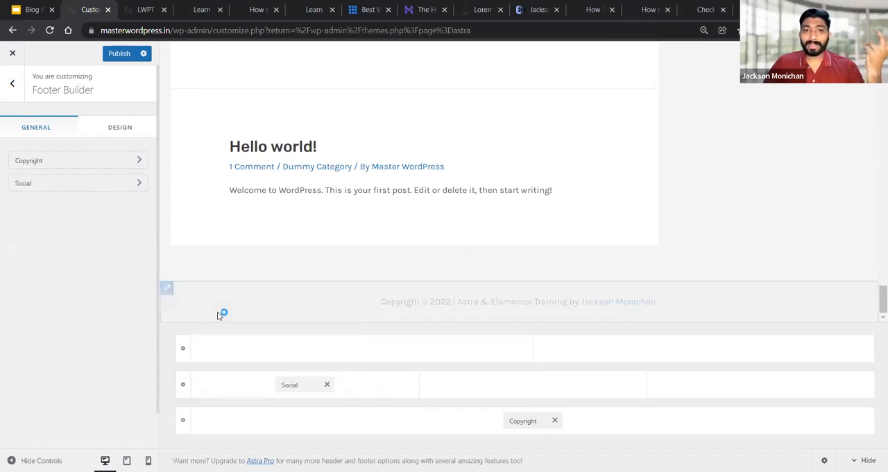
click(326, 385)
Add the HTML 1 element to the first column of the middle footer row and open its settings
click(312, 382)
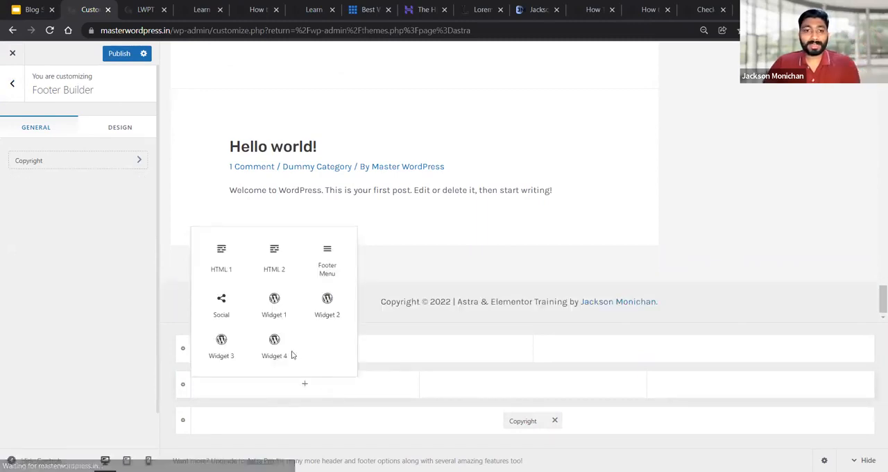
click(243, 291)
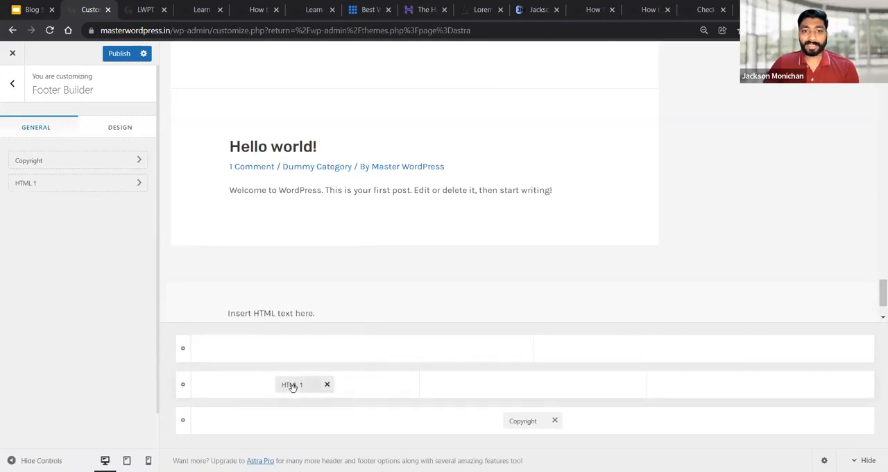
click(67, 181)
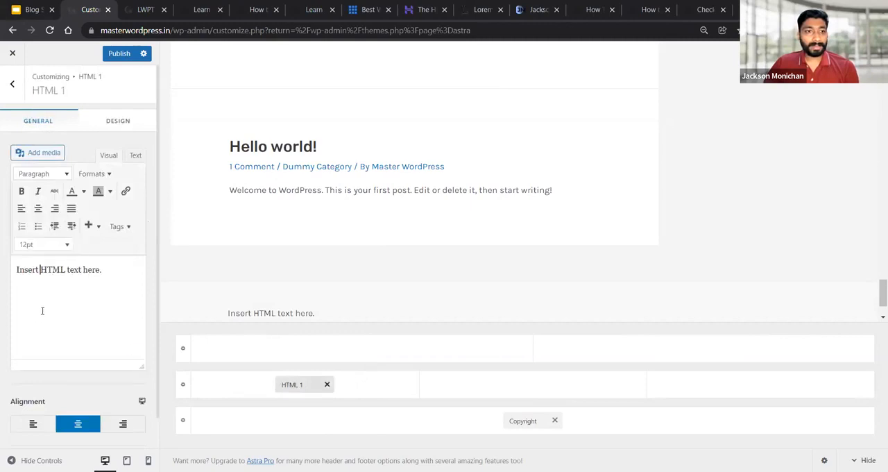
Replace the HTML 1 placeholder text with "Learn WP Tuorials" and a second paragraph reading "Web Development Articles for beginners"
key(ctrl+a)
text(Learn WP Tu)
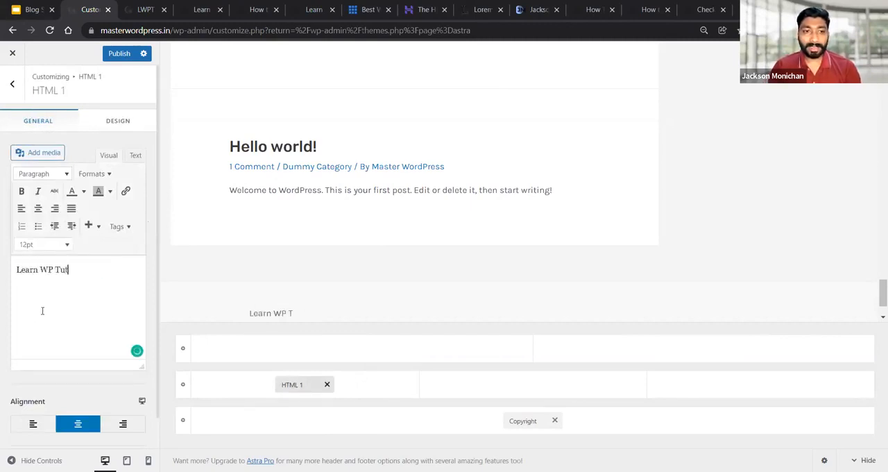
text(orials)
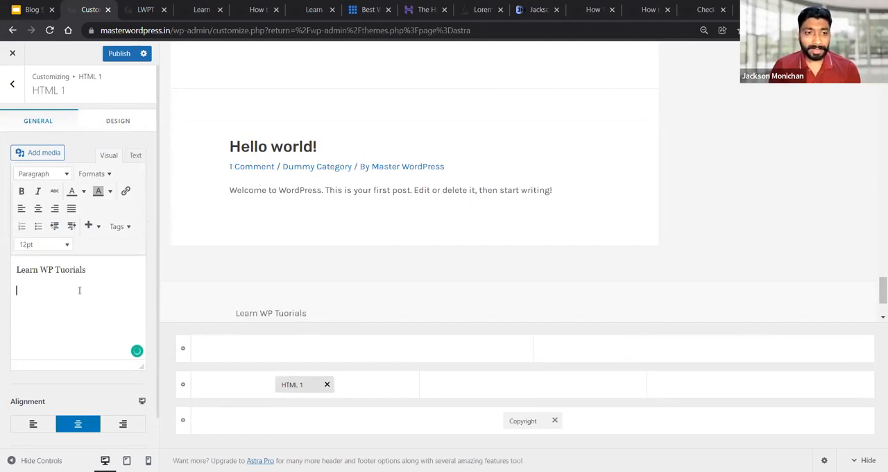
text(Whb)
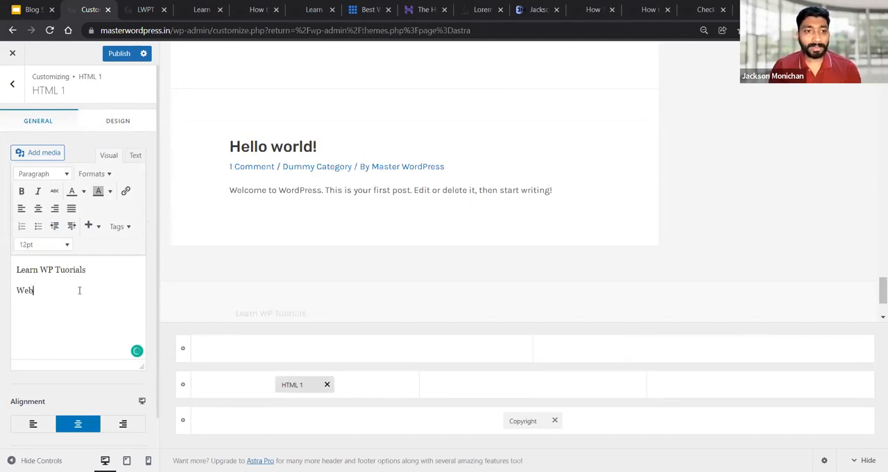
text( Development)
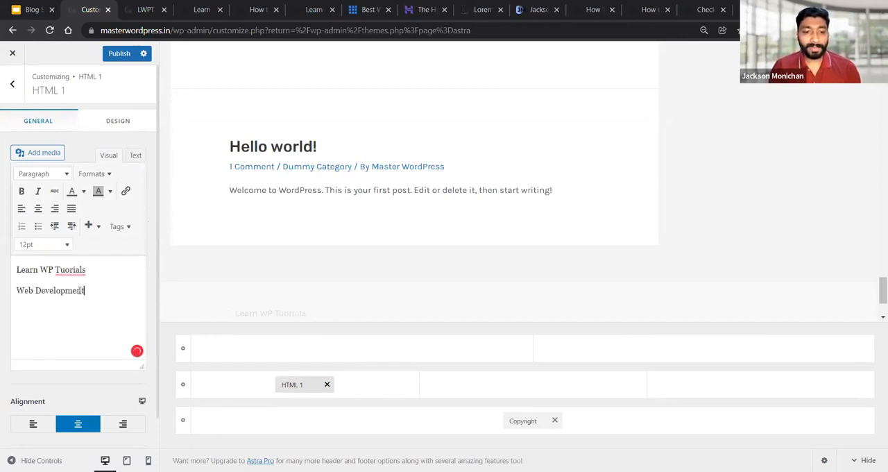
text( Articles for beginners)
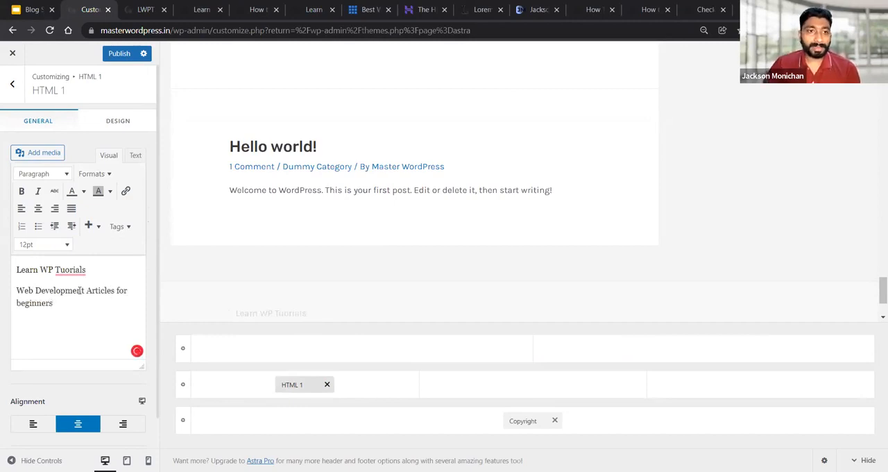
Try left alignment on all of the HTML 1 text, and set it to centre alignment
key(ctrl+a)
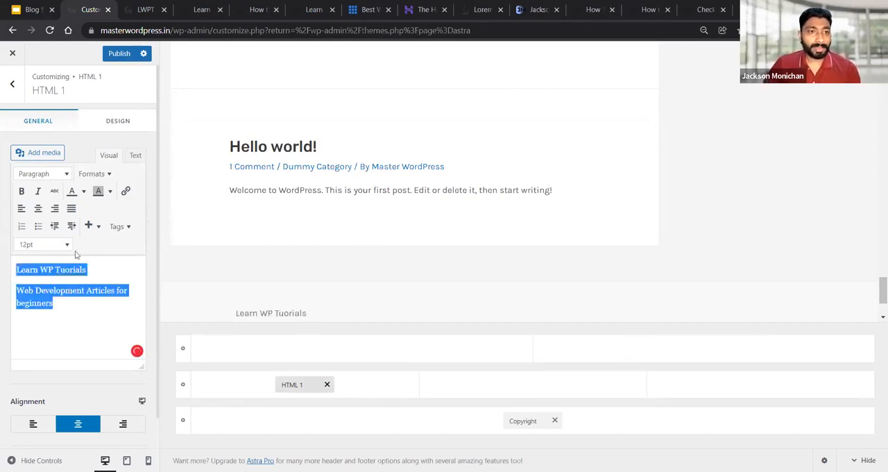
click(21, 209)
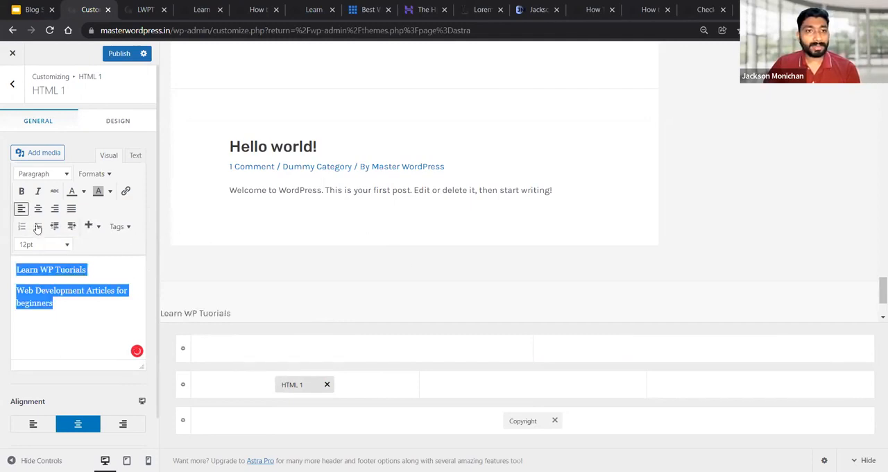
click(38, 208)
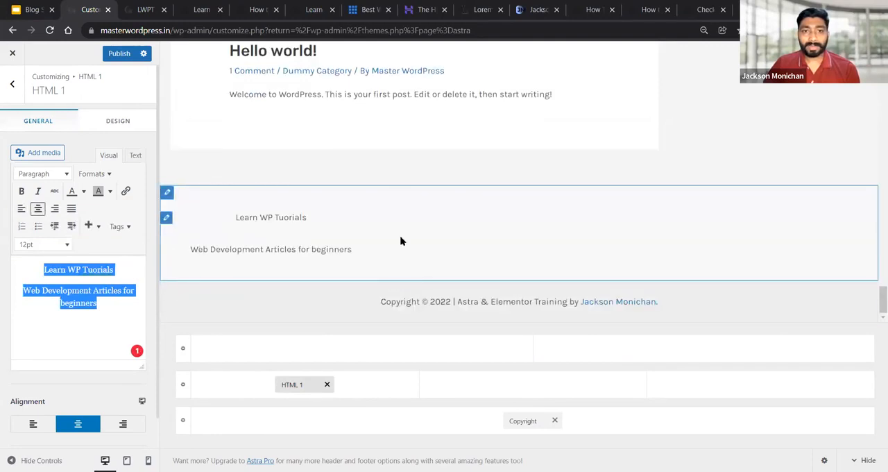
Add the Social element to the third column of the middle footer row
click(530, 392)
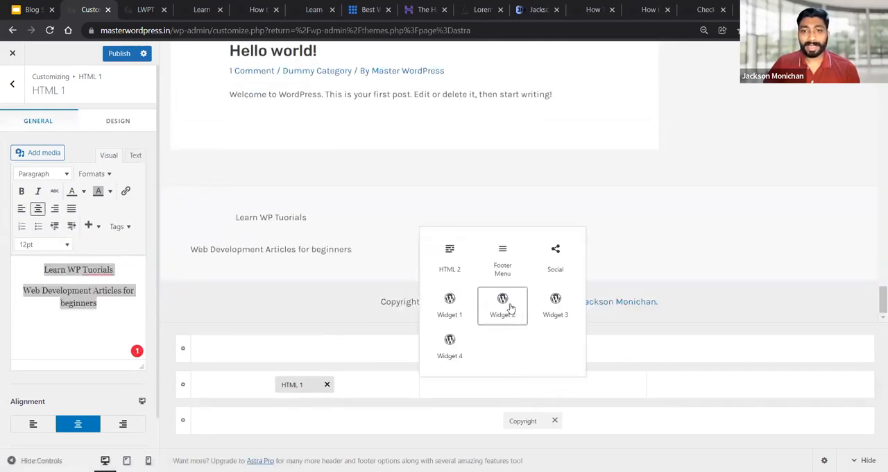
click(756, 383)
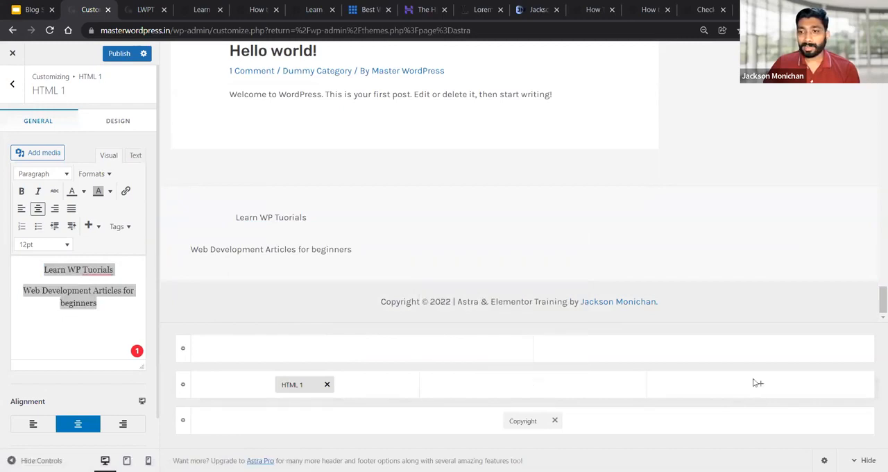
click(783, 267)
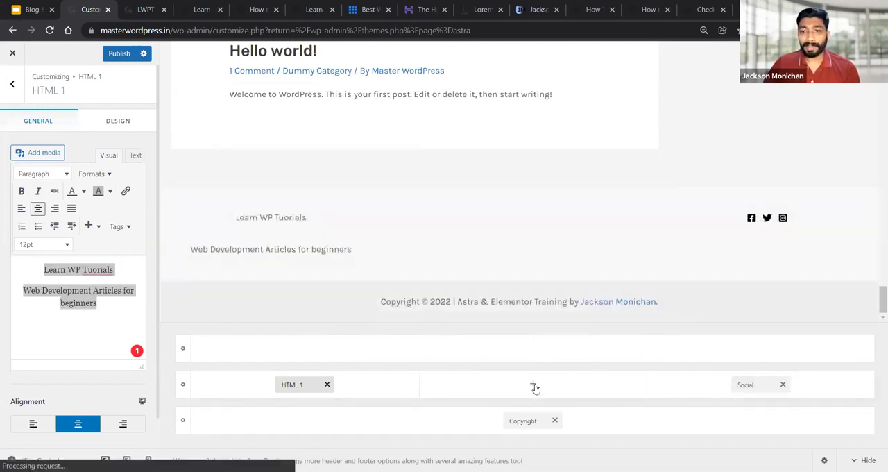
Try the HTML 2 element in the centre column of the middle footer row, and remove it
click(534, 385)
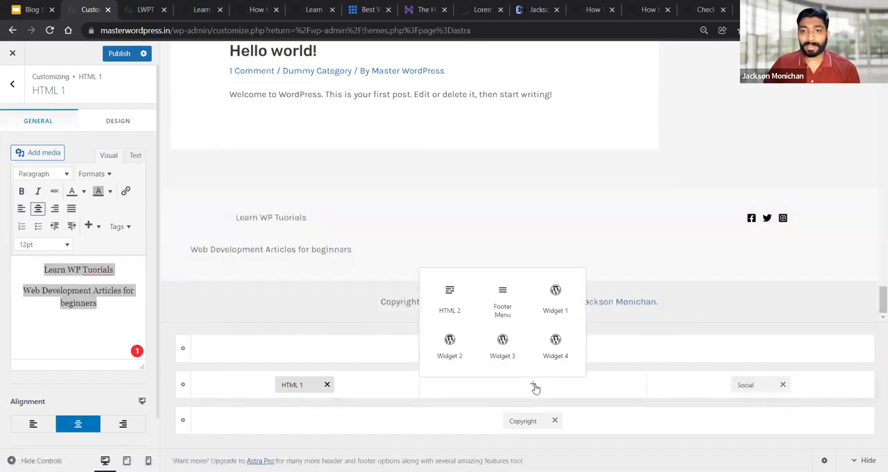
click(450, 302)
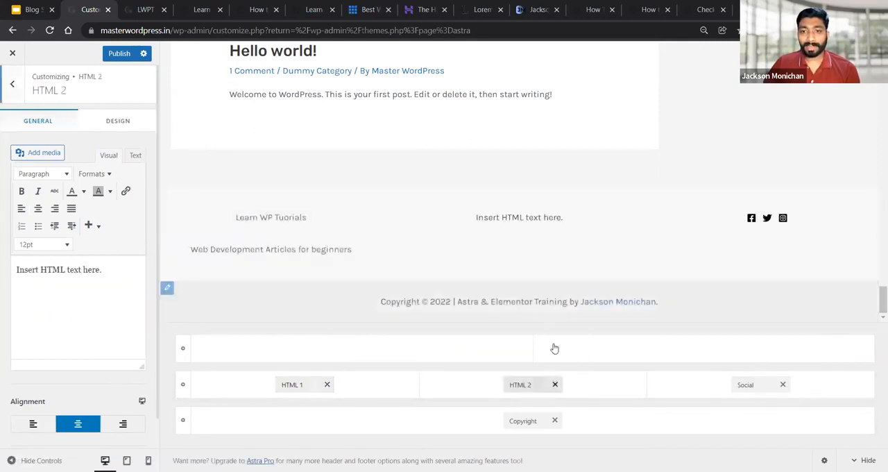
click(555, 385)
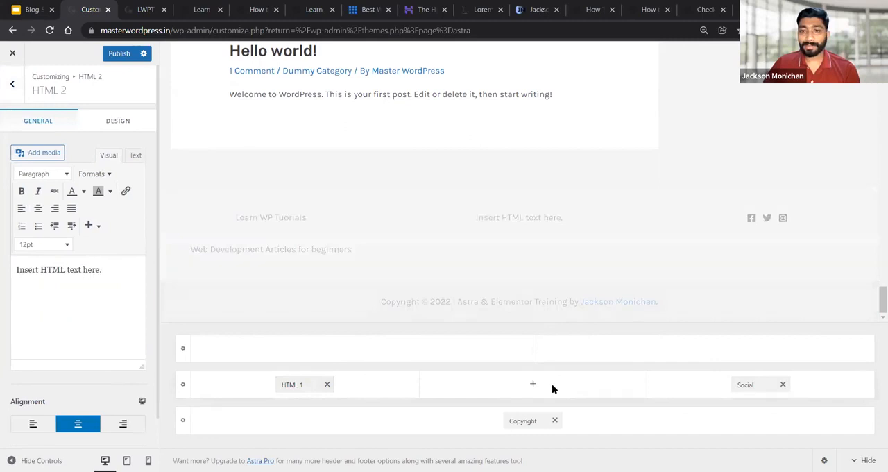
Add the Footer Menu element to the centre column of the middle footer row and open its settings
click(533, 384)
click(505, 306)
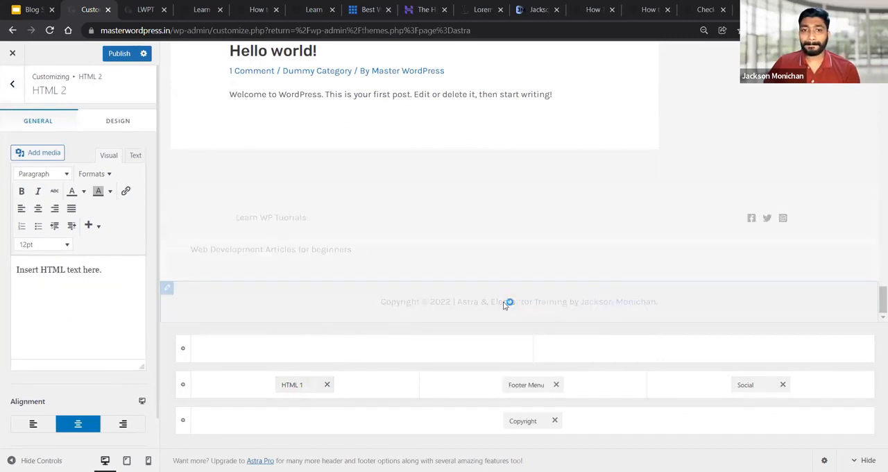
click(529, 384)
Open the menu locations and assign Menu Two to the Footer Menu location
click(68, 154)
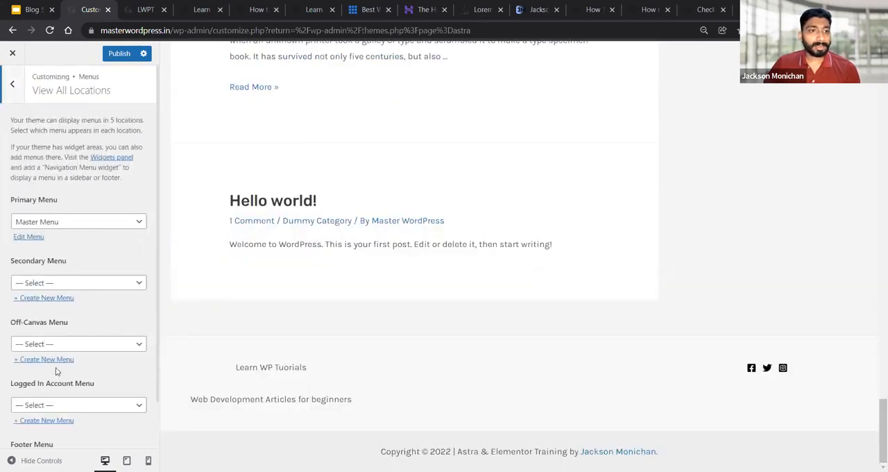
click(63, 414)
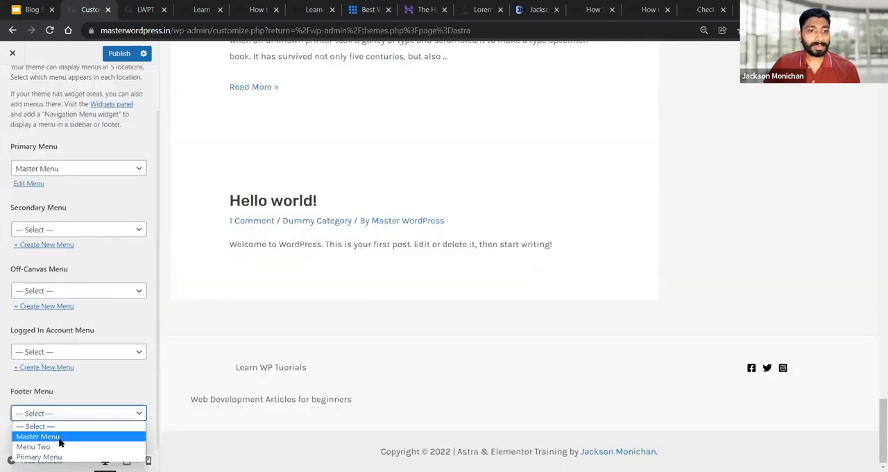
click(59, 447)
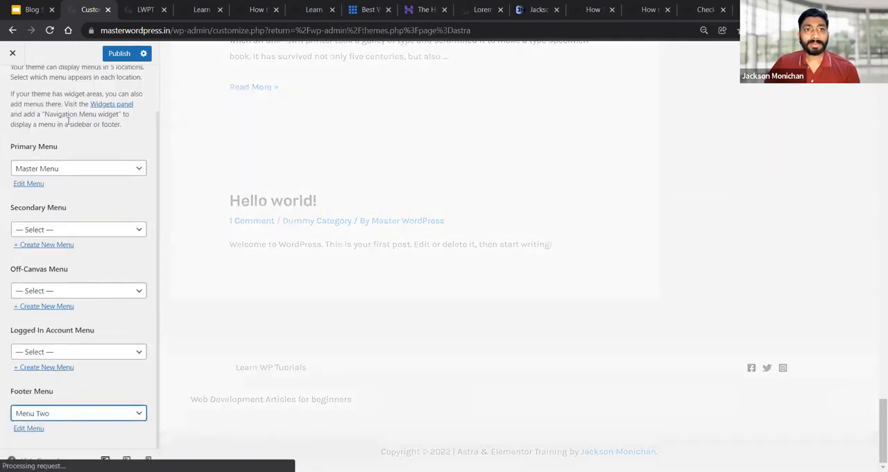
Leave the menu locations and go back to the Footer Builder
scroll(45, 121, up, 1)
click(10, 85)
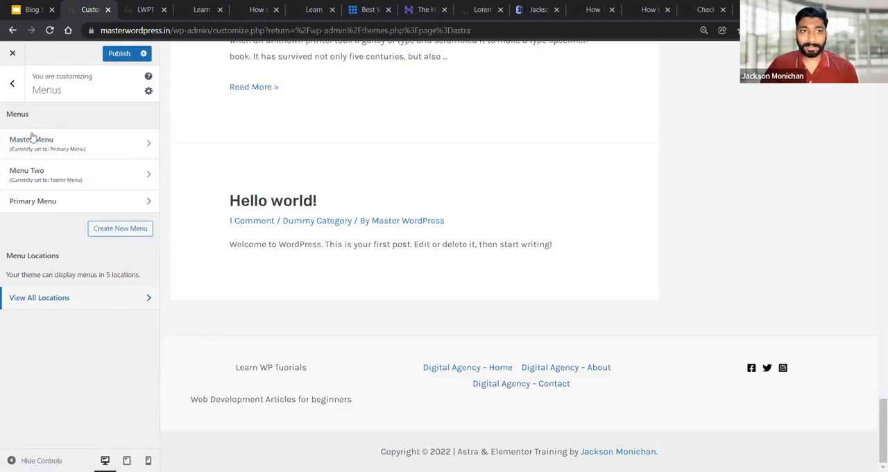
click(12, 84)
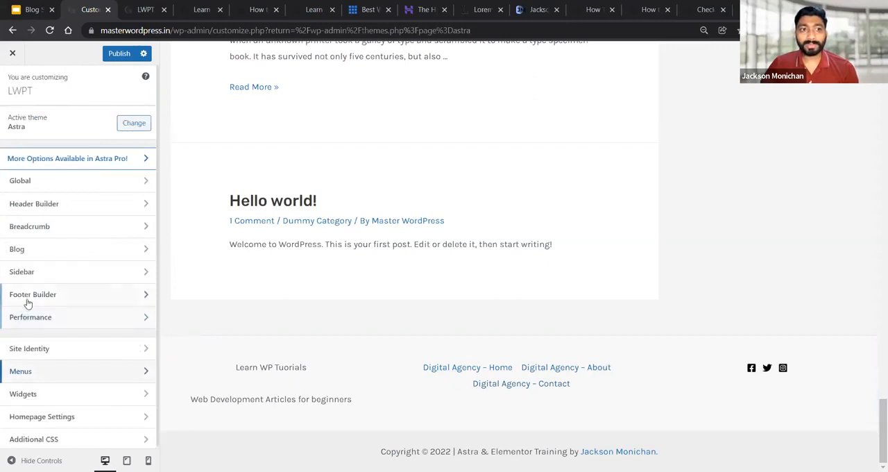
click(27, 302)
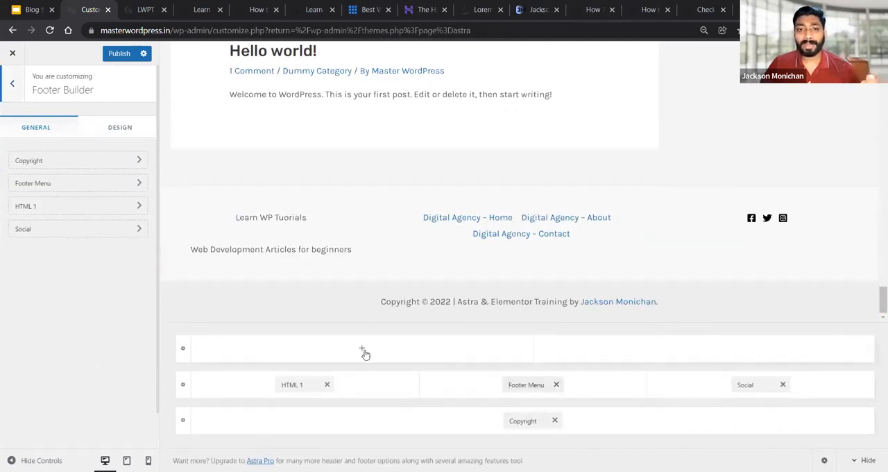
Add Widget 1 to the first column of the upper footer row, open its widget area and dismiss the block widgets introduction
click(364, 352)
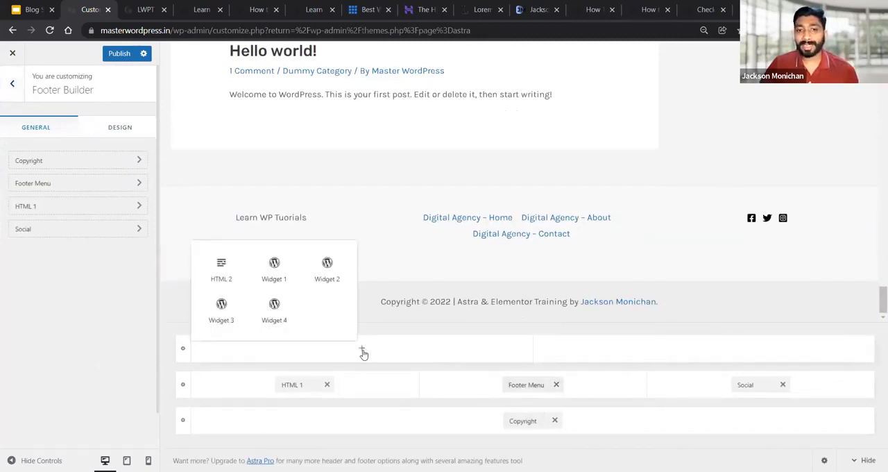
click(274, 270)
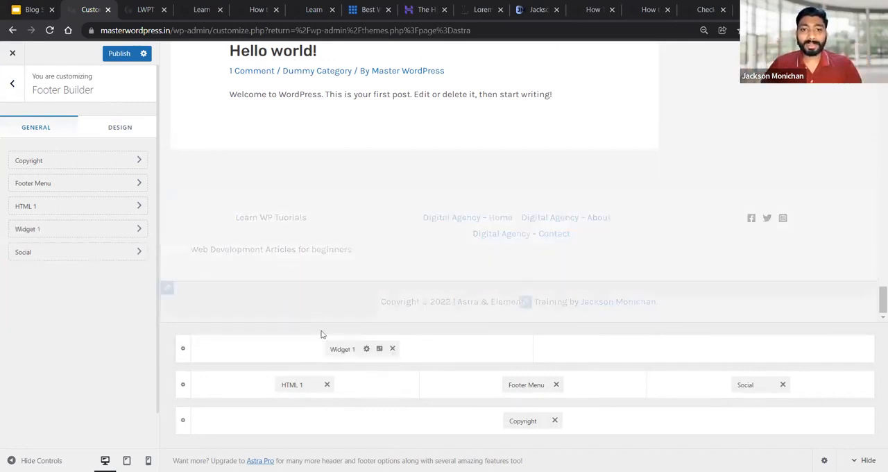
click(341, 348)
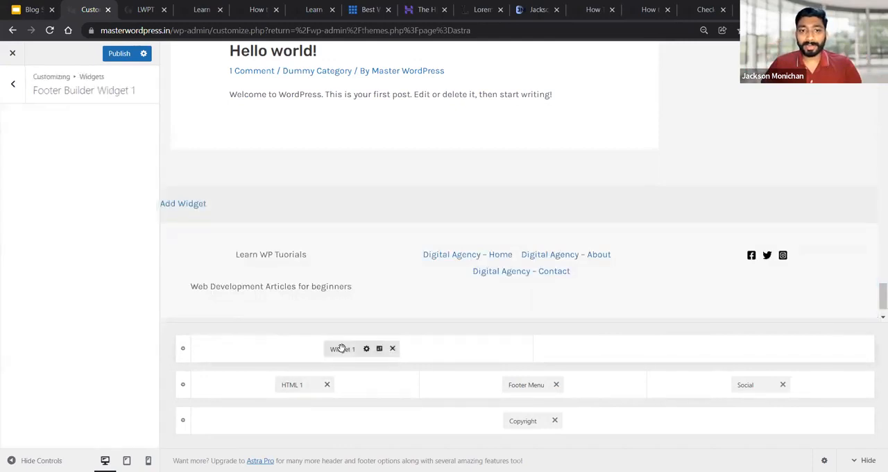
click(59, 336)
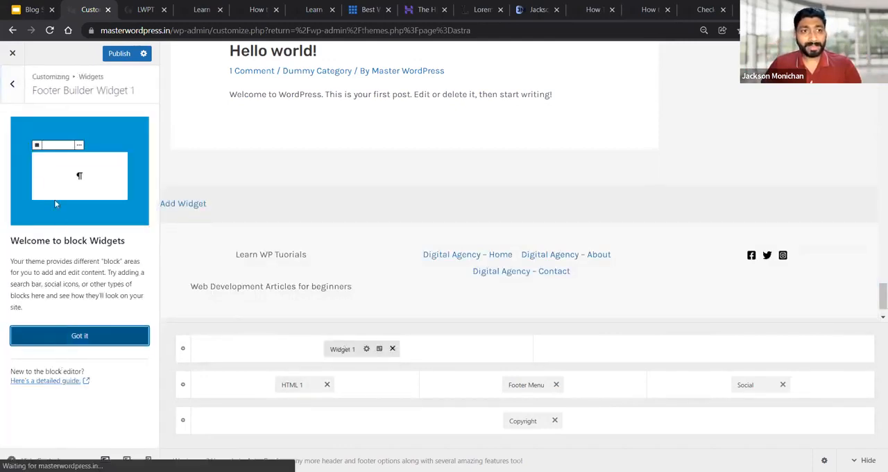
Insert an Image block in Footer Builder Widget 1 with the grey globe logo from the Media Library
click(80, 187)
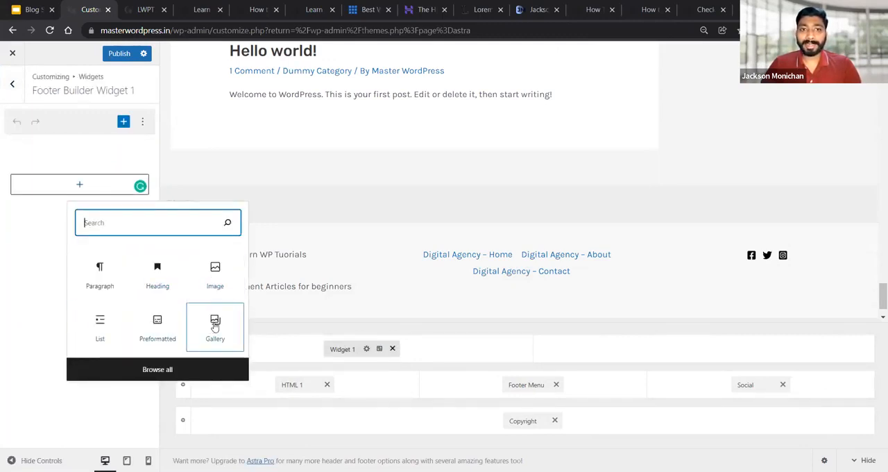
click(220, 281)
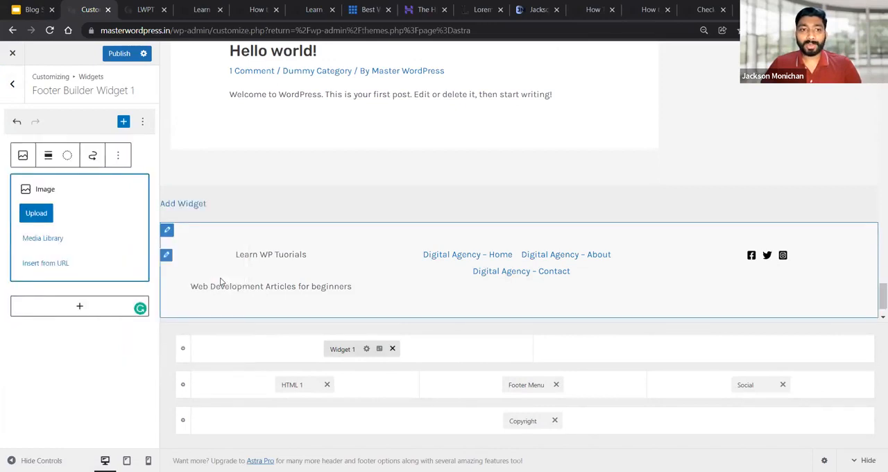
click(56, 239)
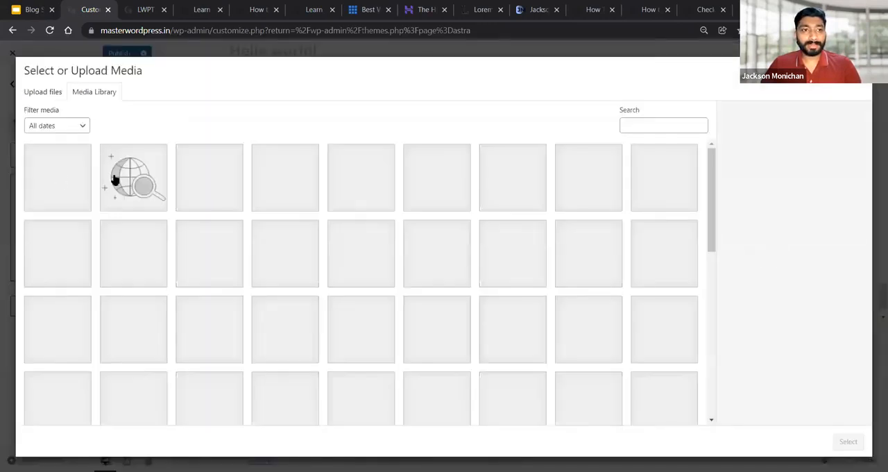
click(115, 179)
click(841, 444)
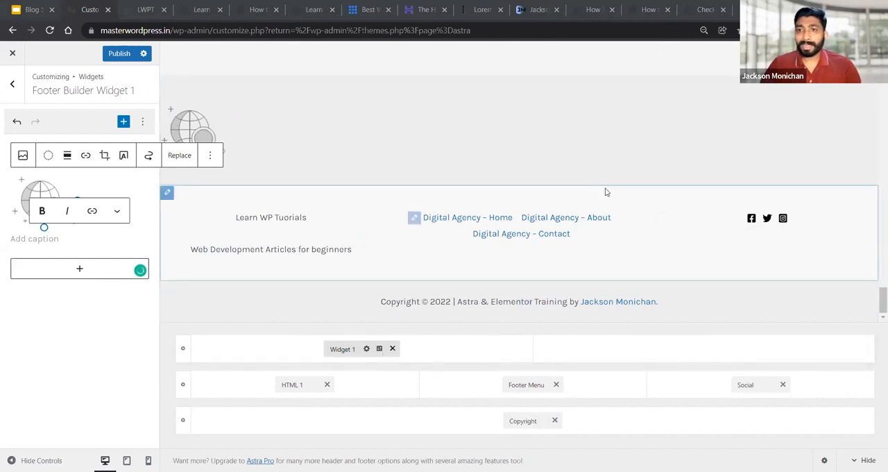
Remove Widget 1 from the upper footer row, publish the change and go back to the Footer Builder
scroll(605, 191, up, 1)
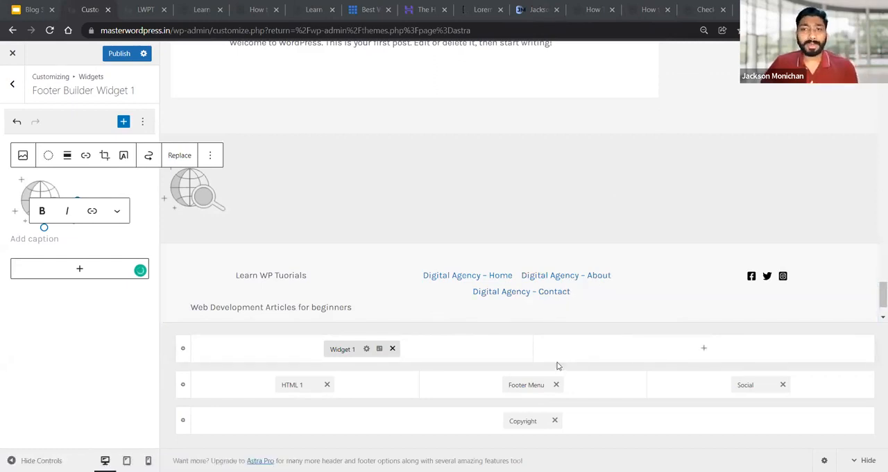
scroll(566, 316, down, 1)
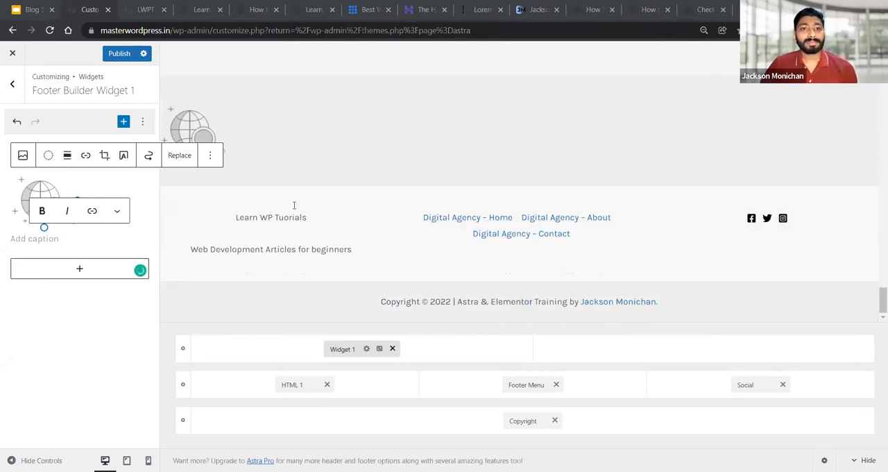
click(392, 348)
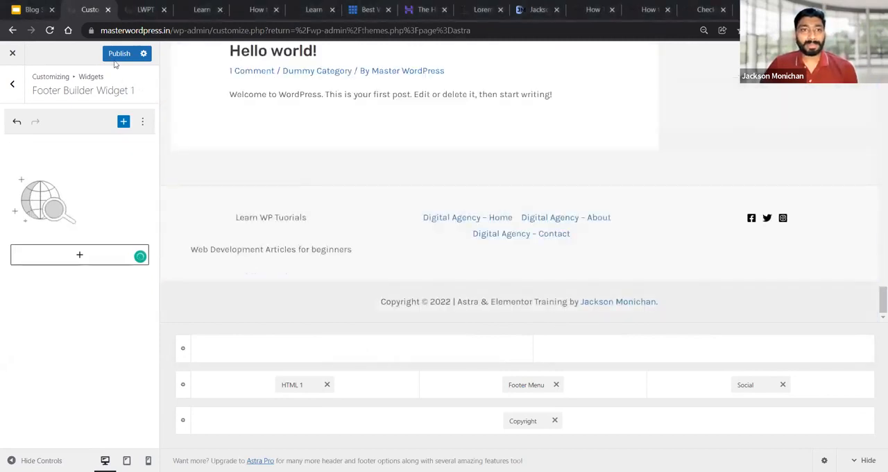
click(13, 88)
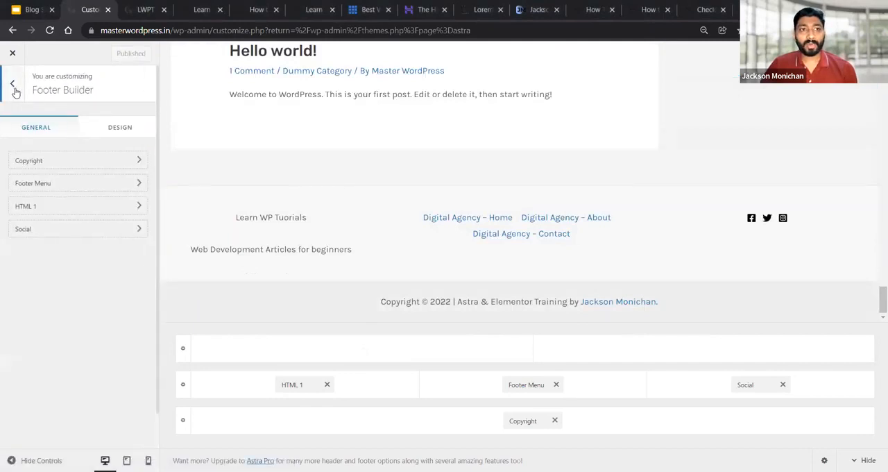
Enable Load Google Fonts Locally and Preload Local Fonts in the Customizer's Performance settings
click(14, 87)
click(53, 323)
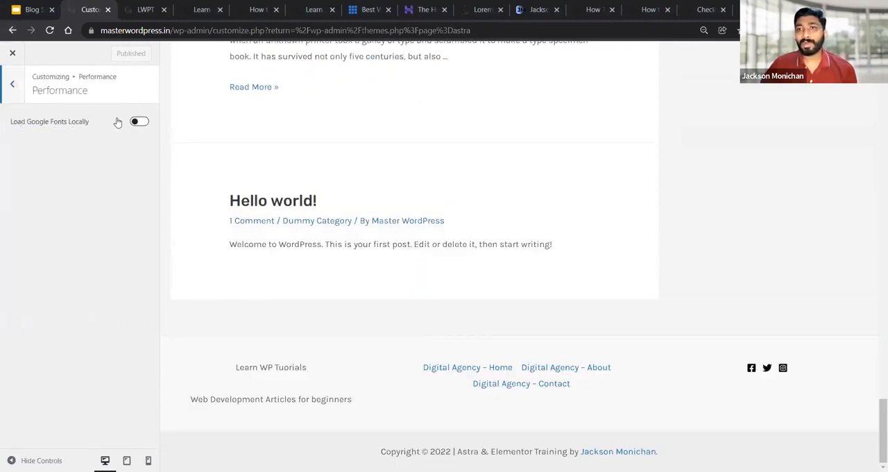
click(138, 123)
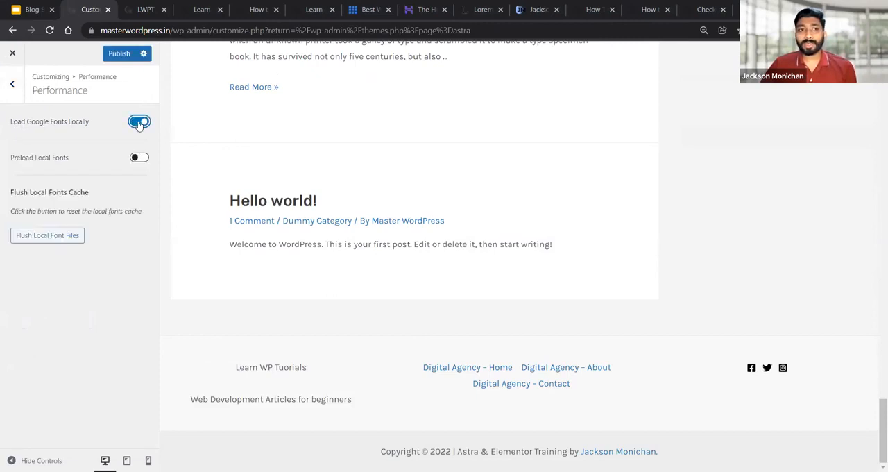
click(138, 159)
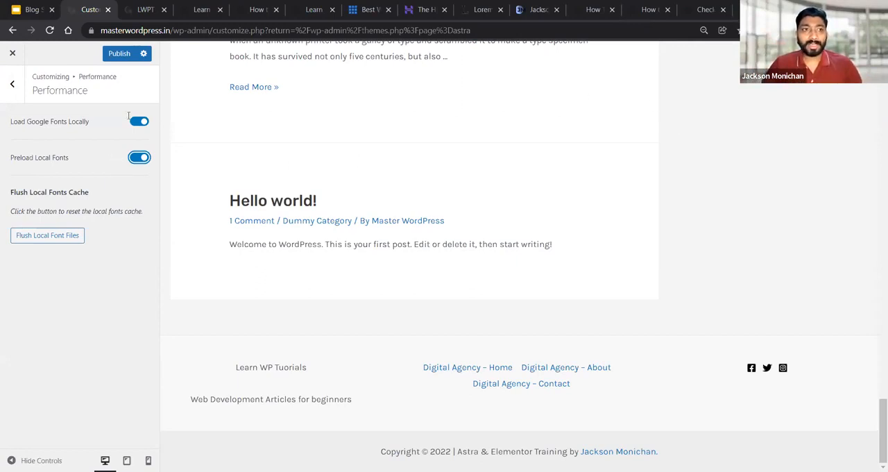
Leave the Performance settings, publish the changes and close the Customizer
click(12, 85)
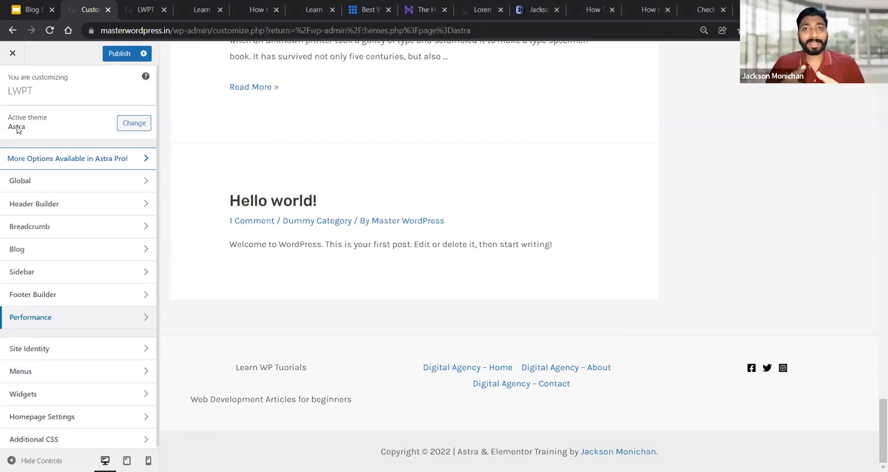
click(118, 57)
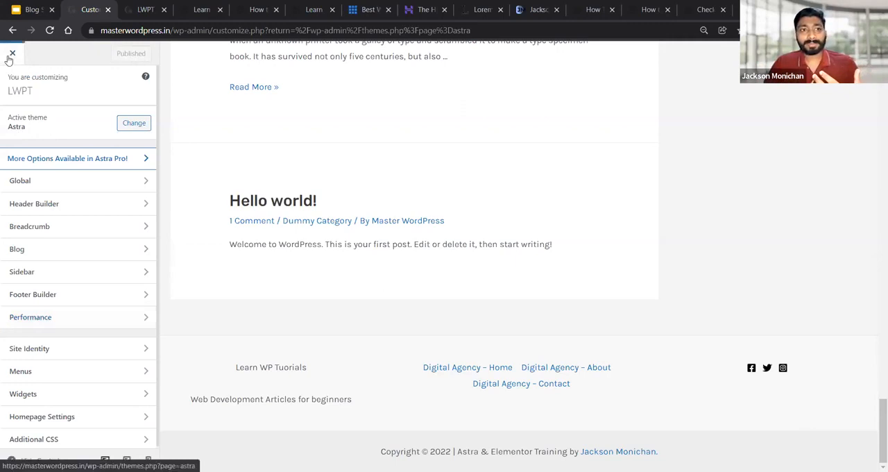
click(11, 59)
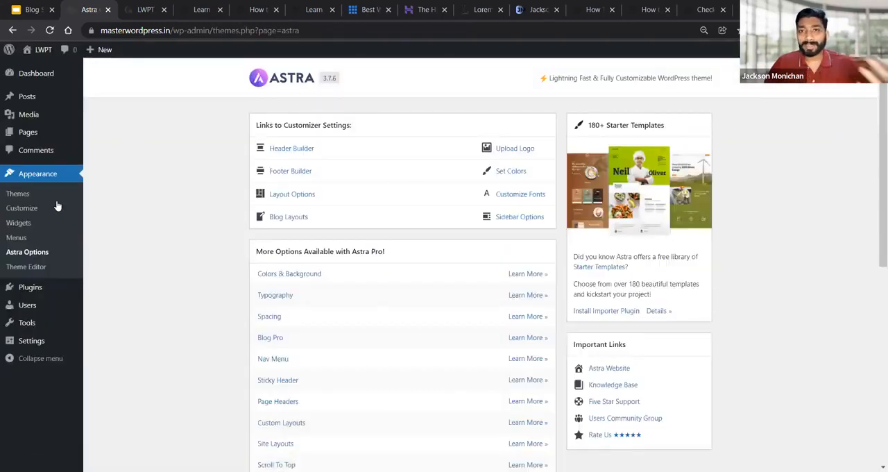
Open the page for adding new plugins and search it for Astra Pro
mouse_move(43, 286)
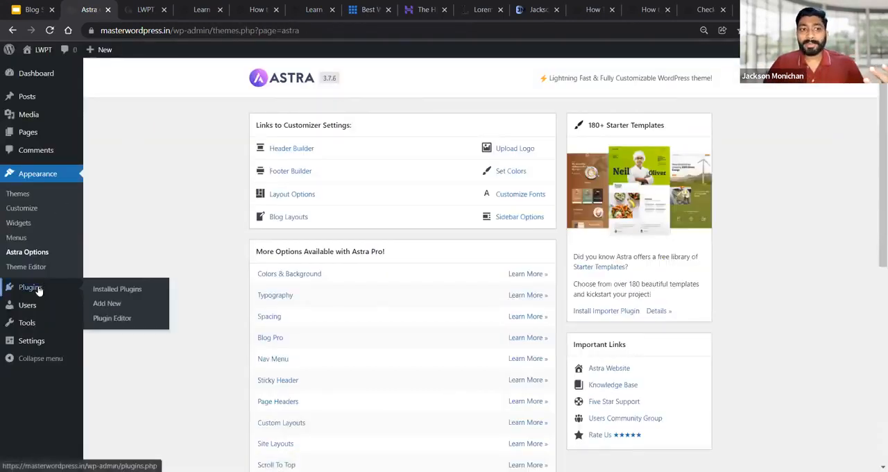
click(118, 306)
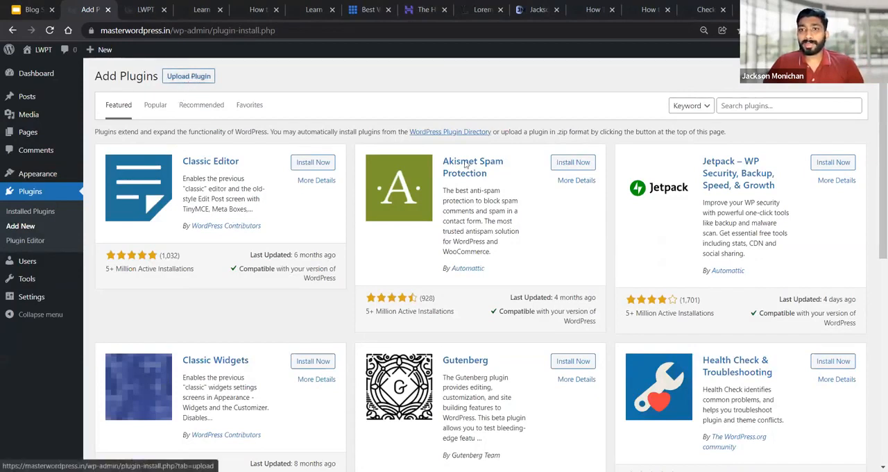
click(742, 113)
text(Astra Pro)
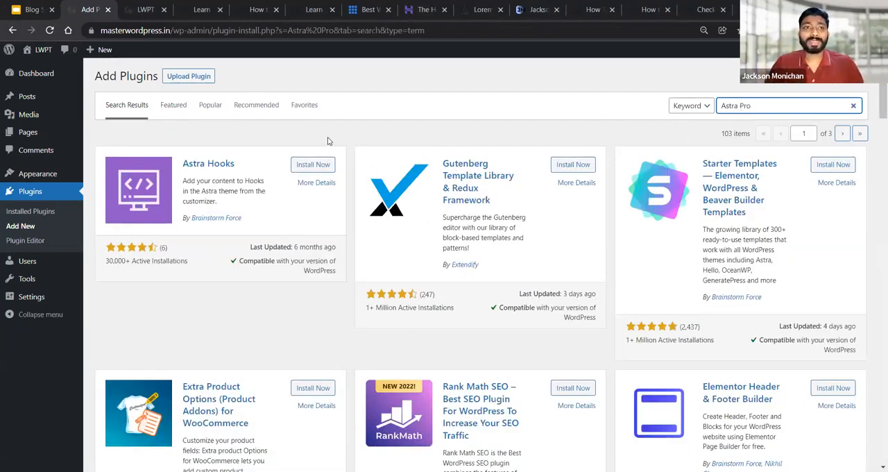
Install the Astra Pro plugin by uploading the astra-addon-plugin-2.6.3 zip file and activate it
click(188, 79)
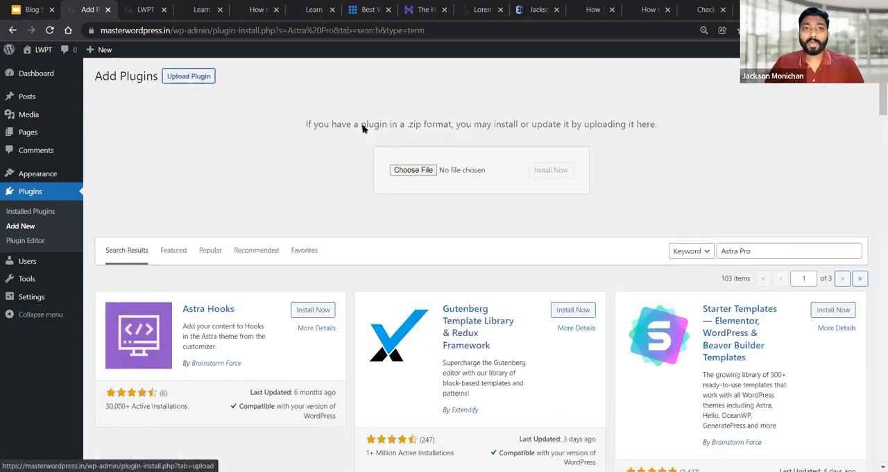
click(854, 251)
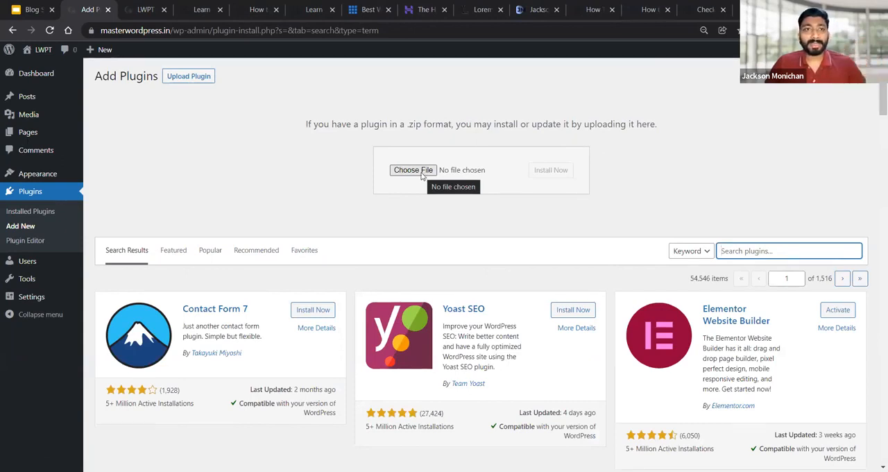
click(422, 171)
click(137, 102)
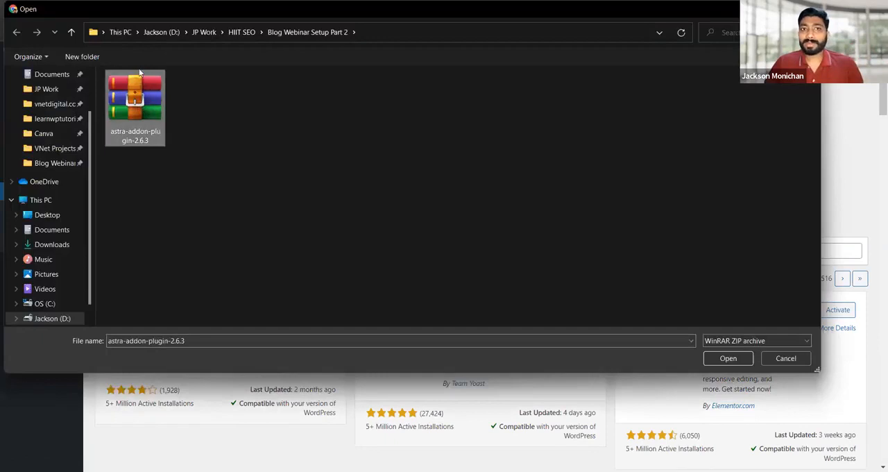
click(722, 360)
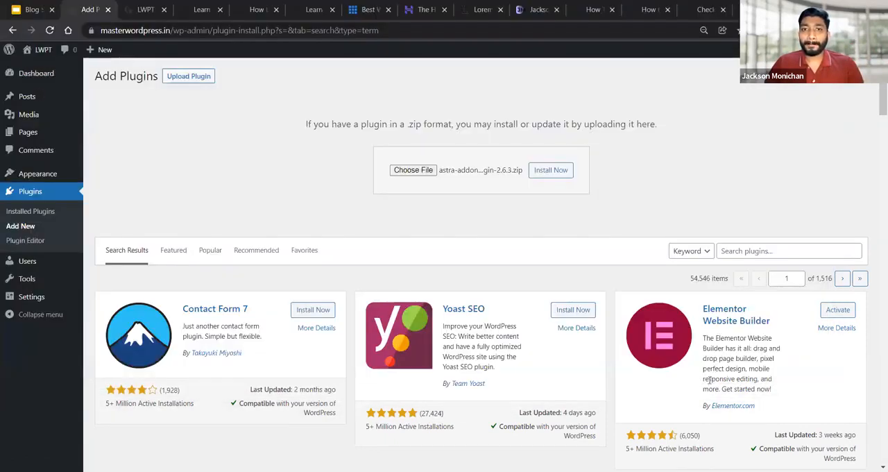
click(553, 172)
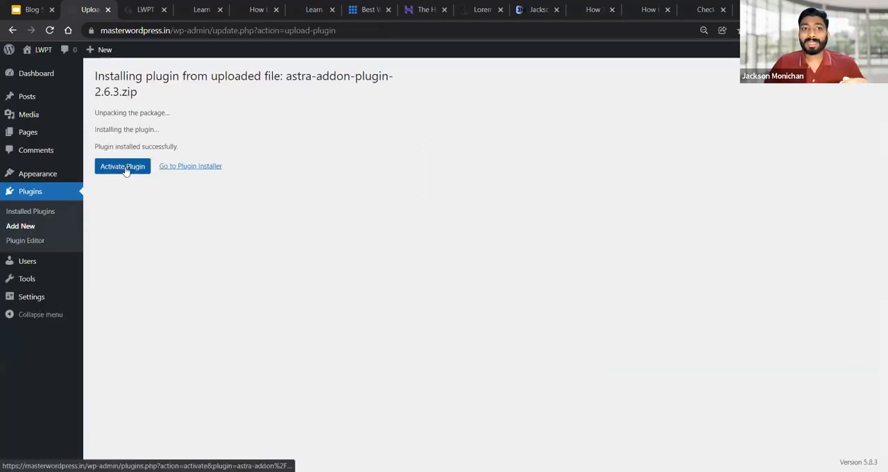
click(125, 168)
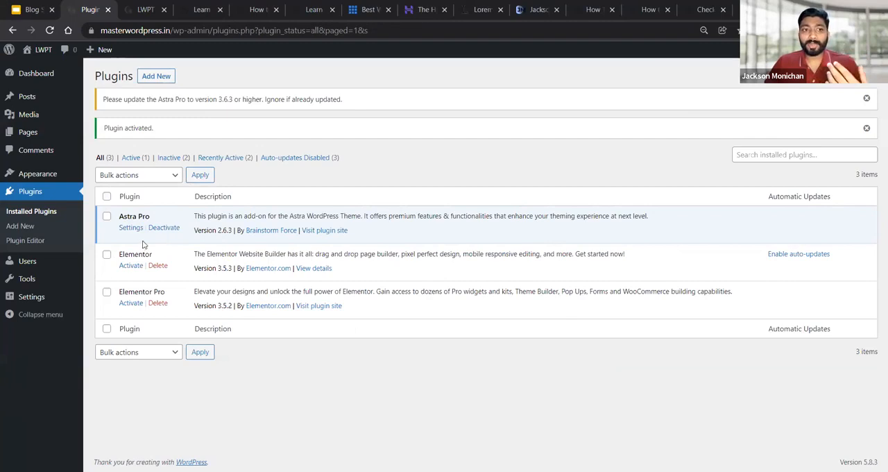
Open Astra Options and examine the Astra Pro license status and the list of available Pro modules
mouse_move(36, 175)
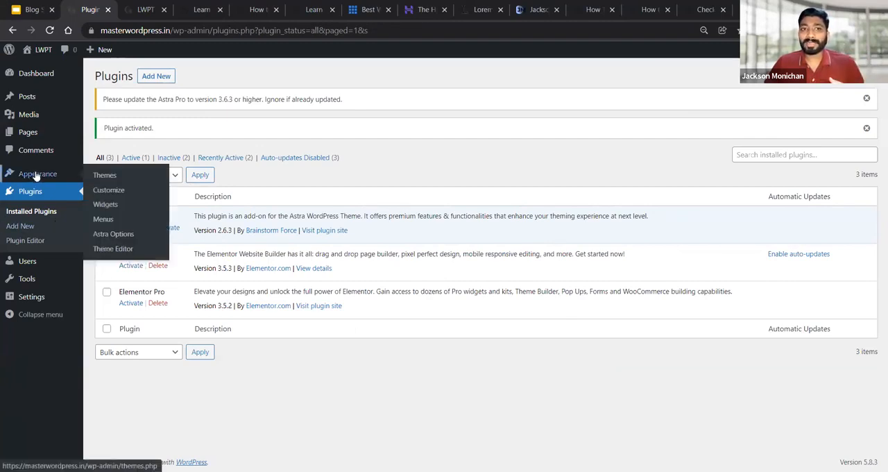
click(123, 236)
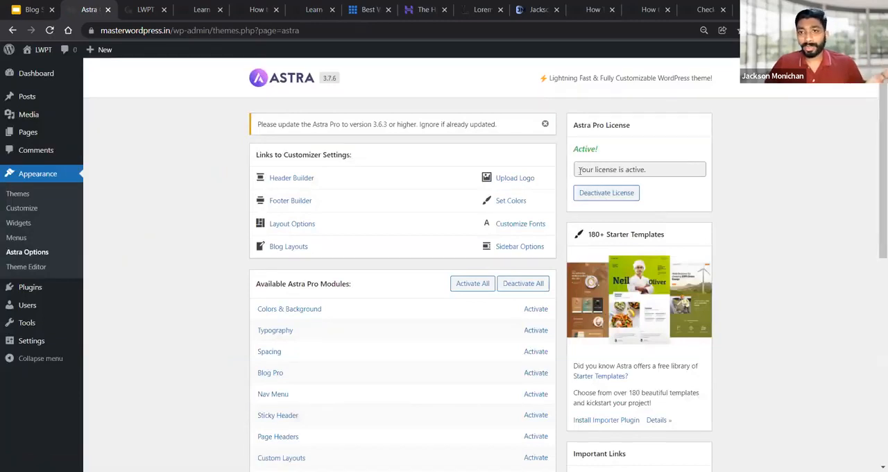
drag(577, 170, 664, 172)
click(767, 177)
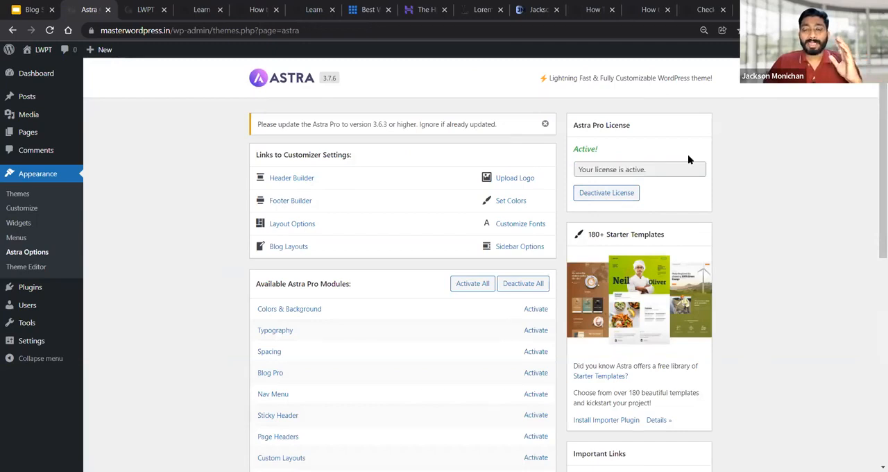
drag(580, 171, 670, 169)
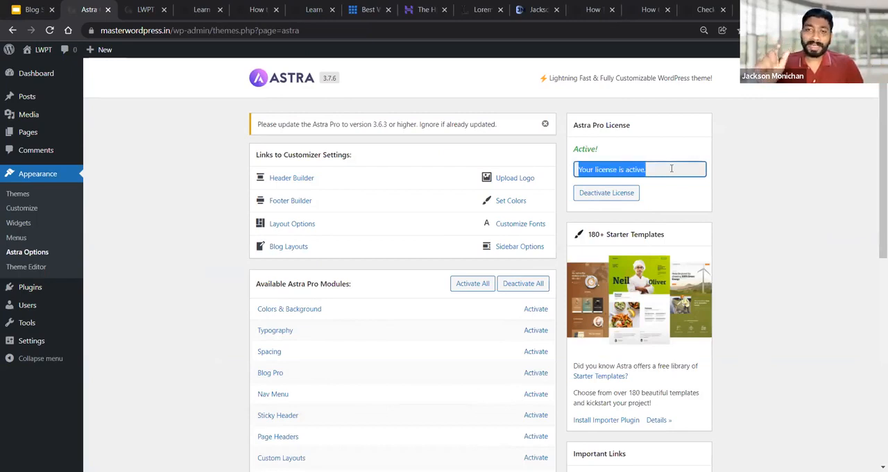
click(581, 174)
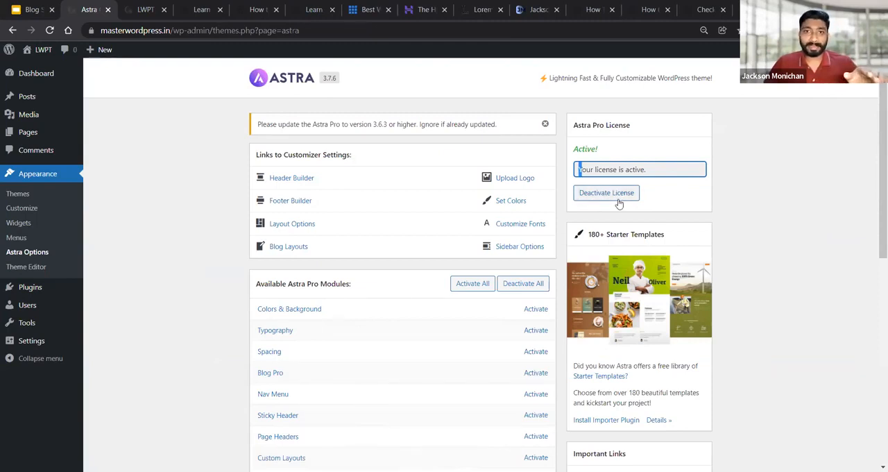
click(767, 184)
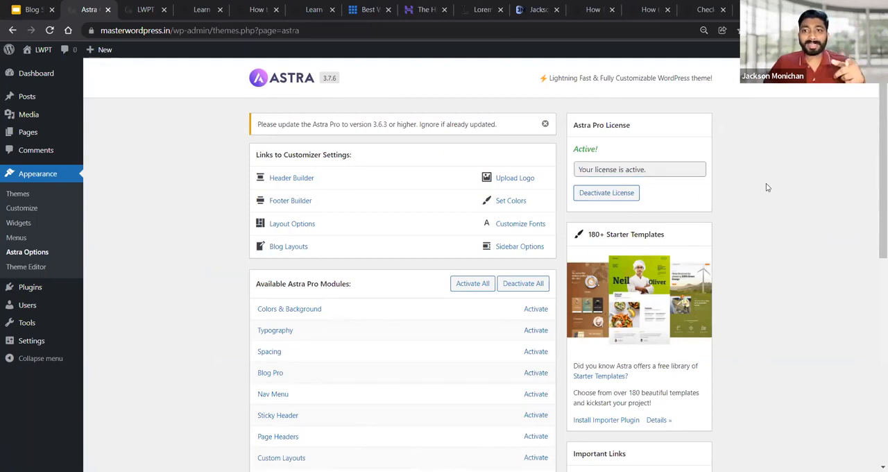
scroll(798, 197, down, 3)
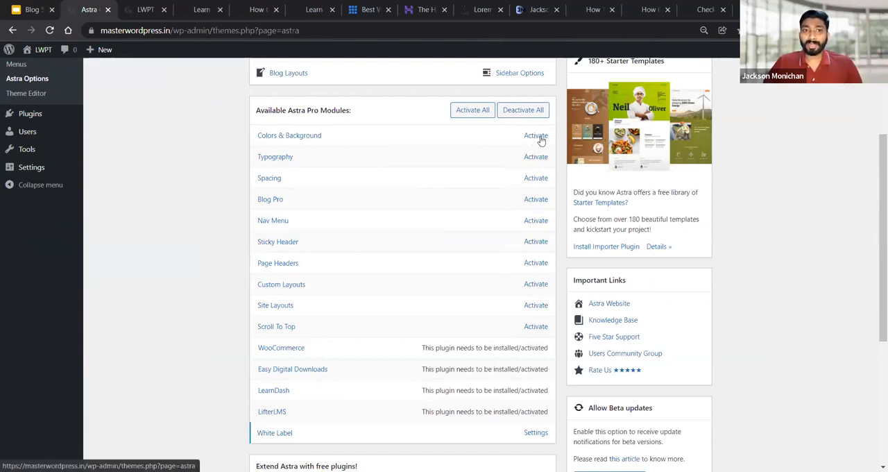
scroll(535, 149, up, 1)
scroll(529, 166, up, 1)
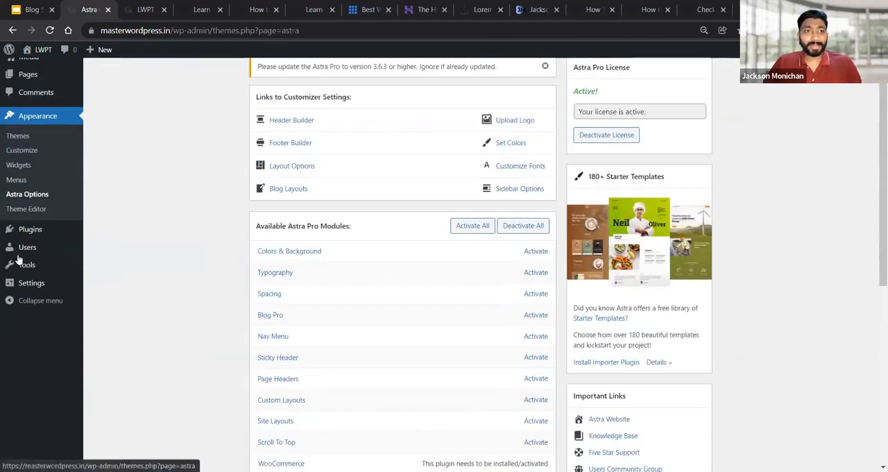
Dismiss the Astra Pro update notice on the installed plugins page and return to Astra Options
click(36, 232)
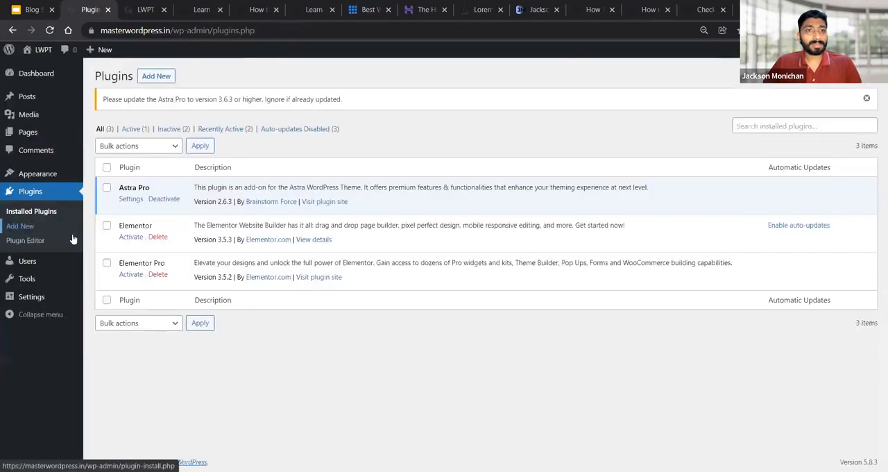
mouse_move(40, 71)
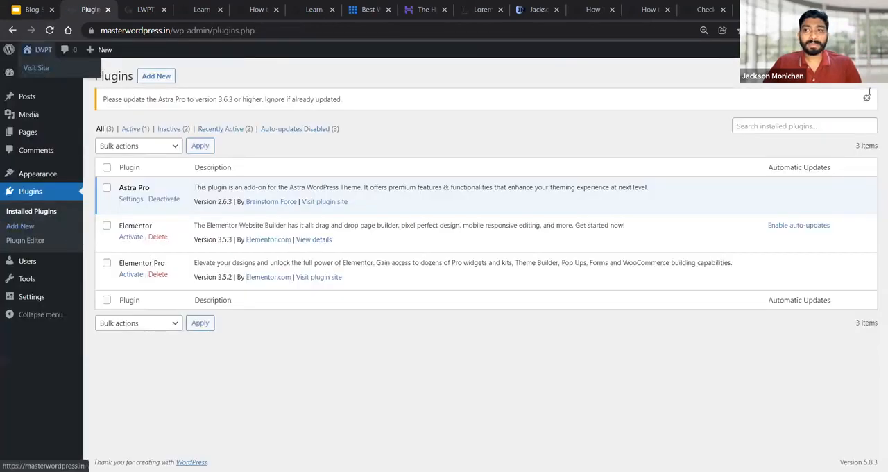
click(867, 96)
mouse_move(42, 179)
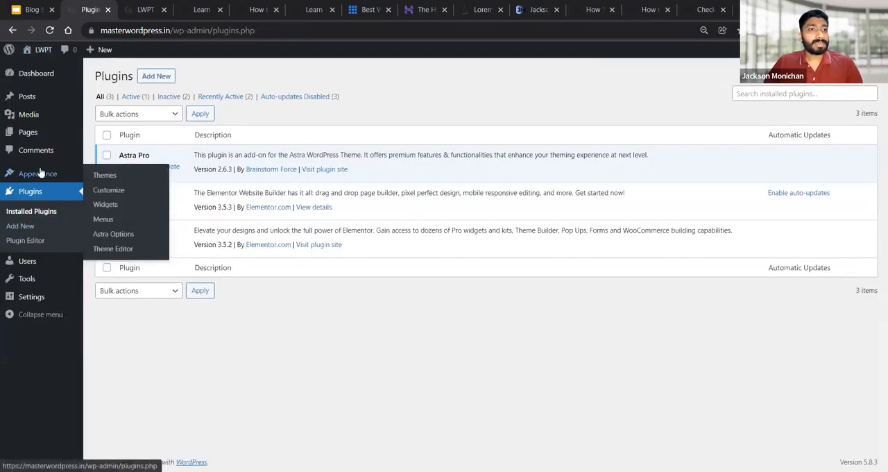
click(124, 238)
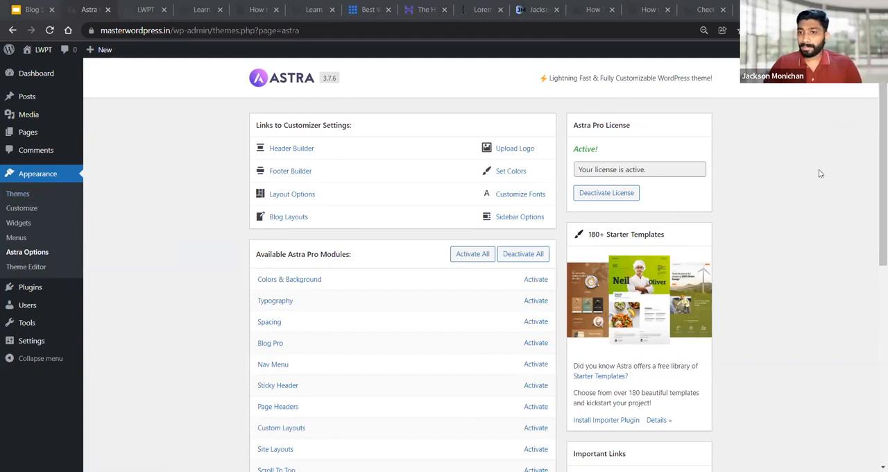
Activate the Colors & Background and Typography modules in the list of available Astra Pro modules
scroll(819, 174, down, 3)
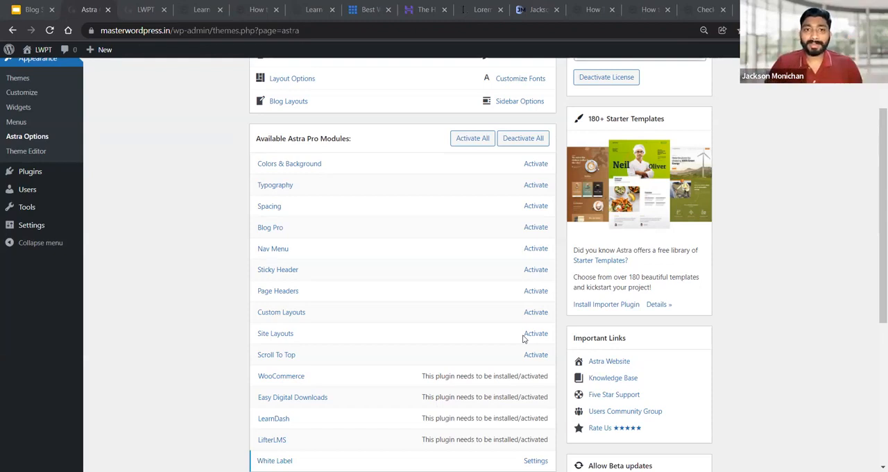
click(539, 165)
click(530, 186)
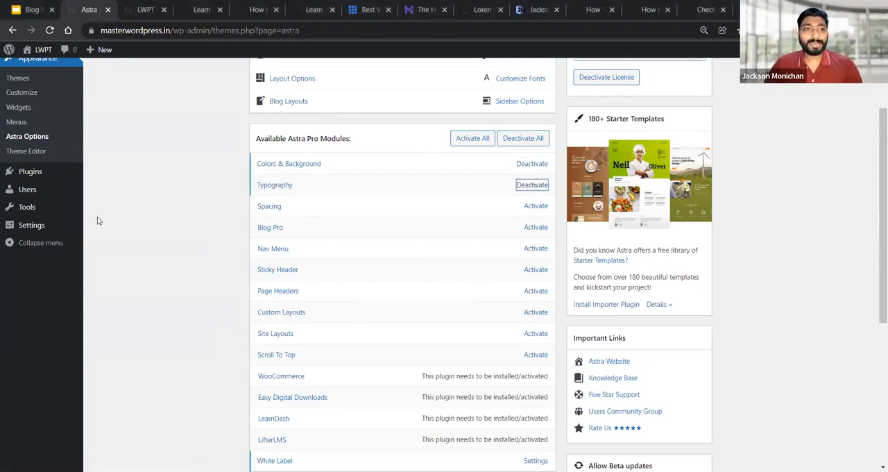
Open the Customizer from the Appearance settings and reload its page
scroll(97, 220, up, 2)
click(28, 212)
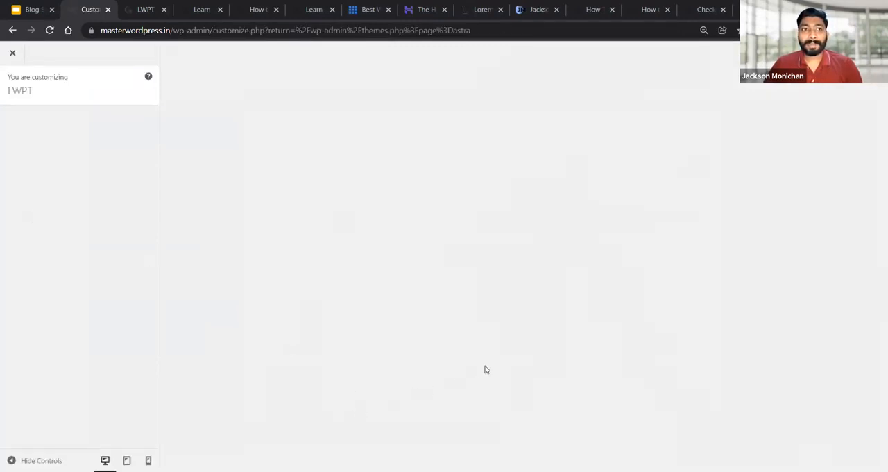
click(49, 30)
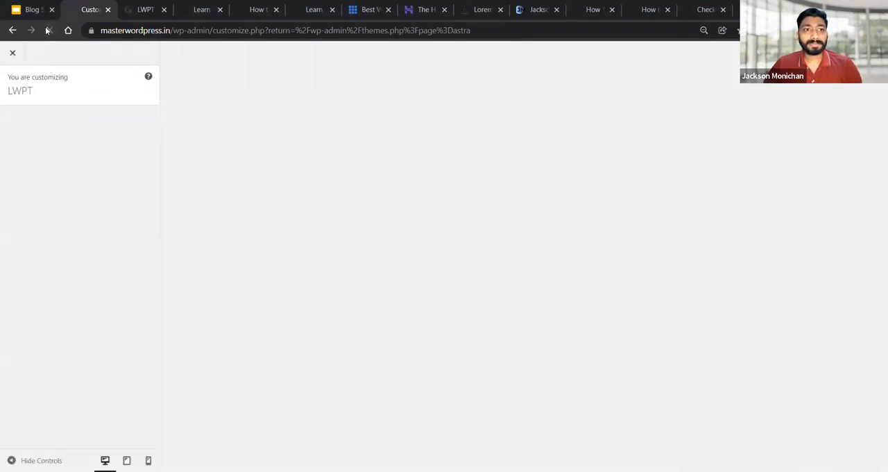
Leave the Customizer and update the Astra Pro plugin from the WordPress updates page
click(8, 60)
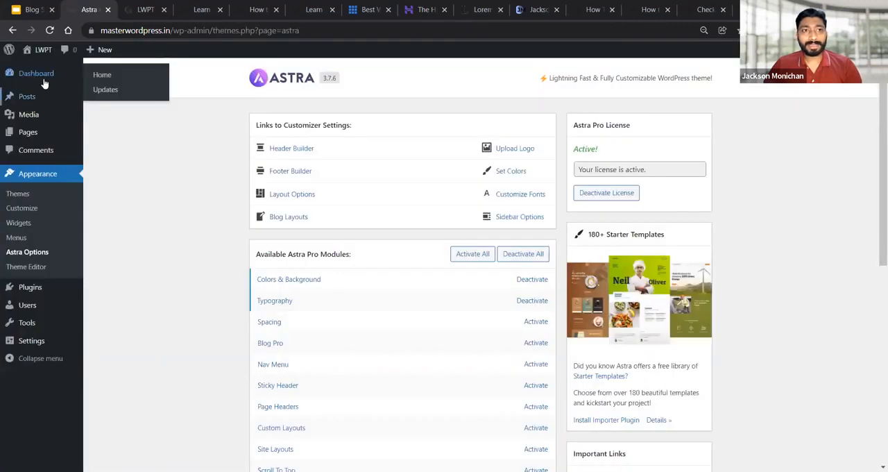
click(106, 89)
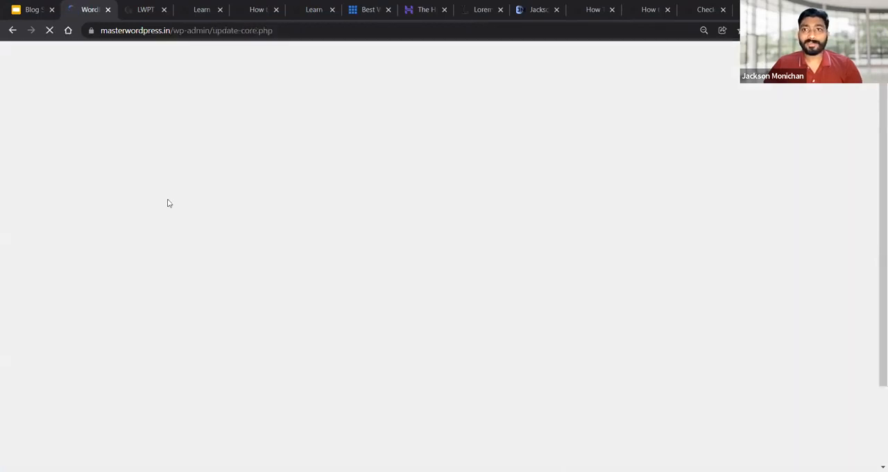
click(104, 370)
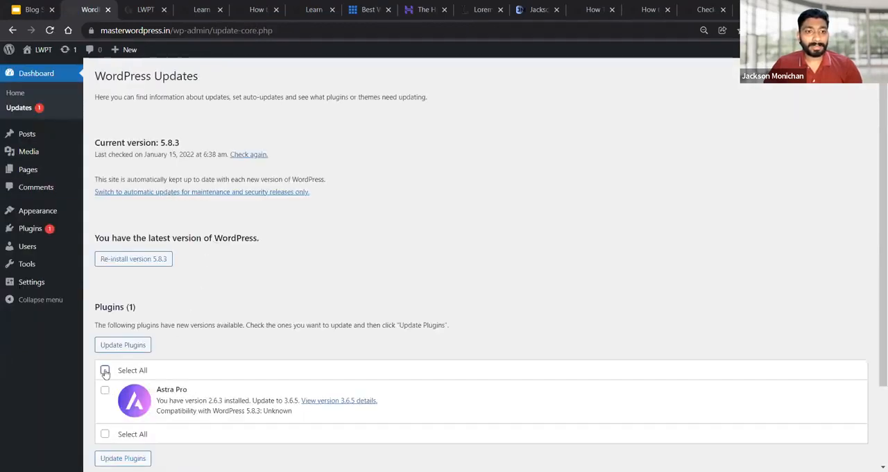
click(125, 345)
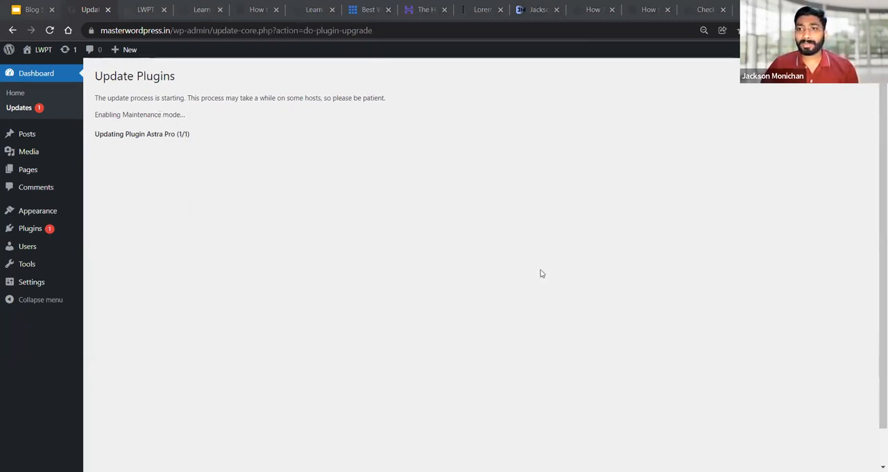
Switch to the Google Slides presentation and review the Customiser and Global Styling slides through Points to Remember
click(17, 6)
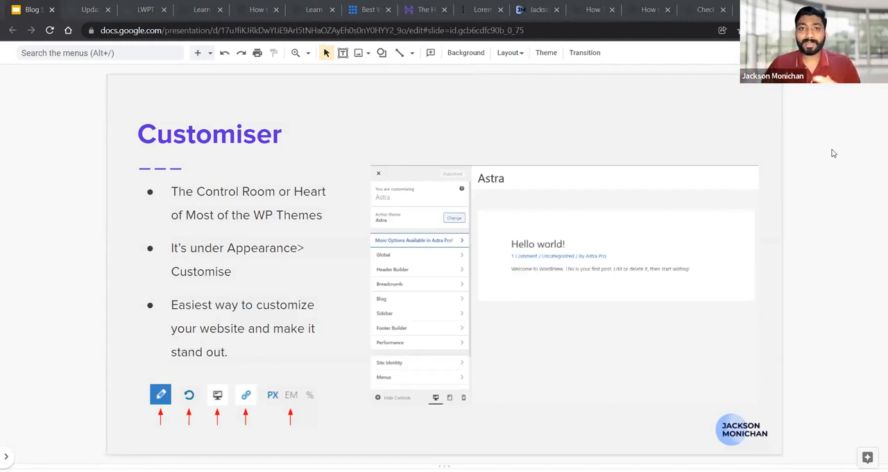
key(Down)
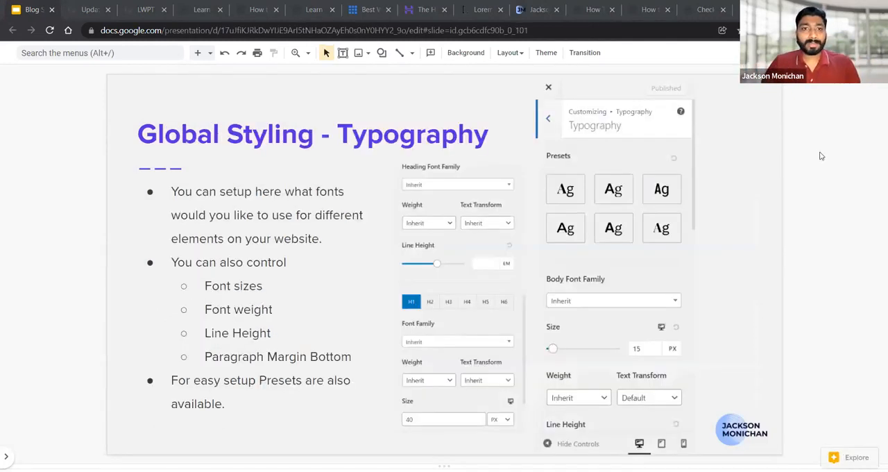
key(Down)
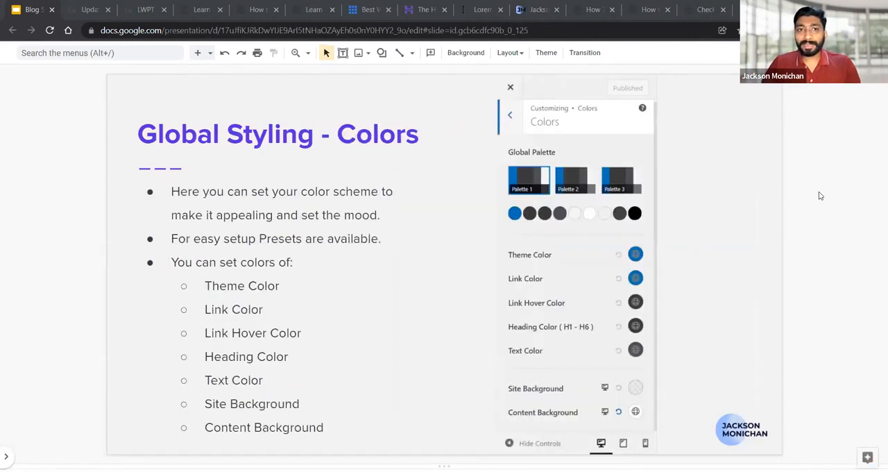
key(Down)
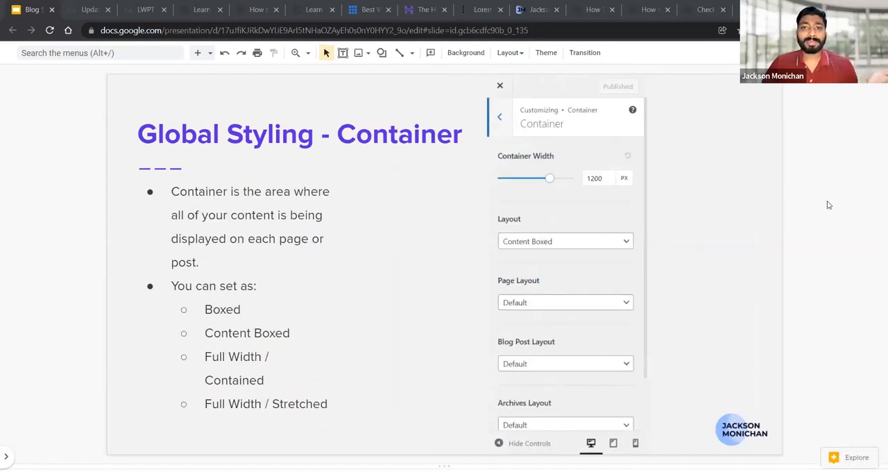
key(Down)
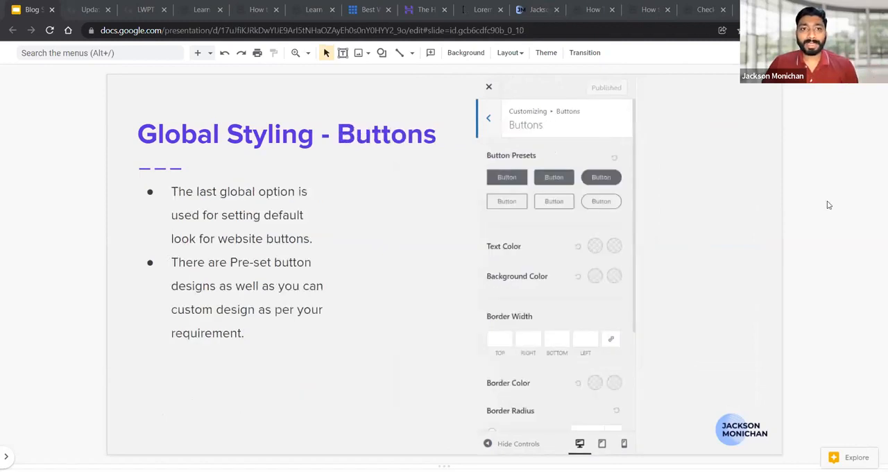
key(Down)
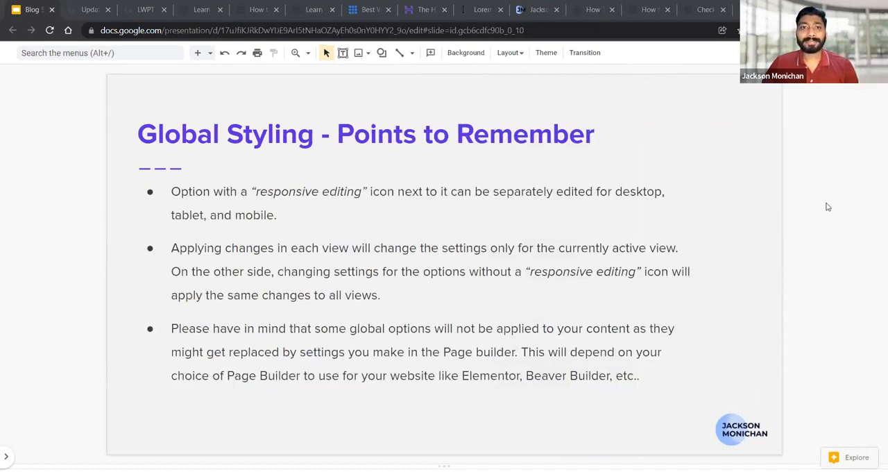
Review the slides from Header & Footer Builder through Breadcrumbs, Blog Options and Performance to the WordPress default options
key(Down)
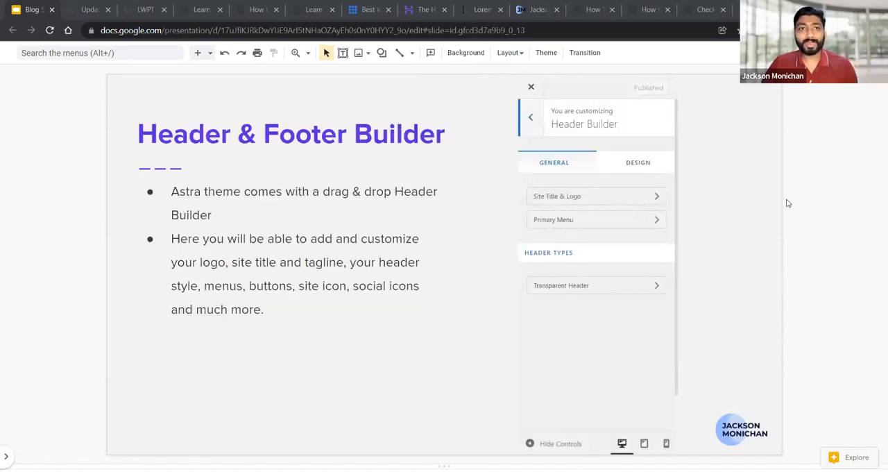
key(Down)
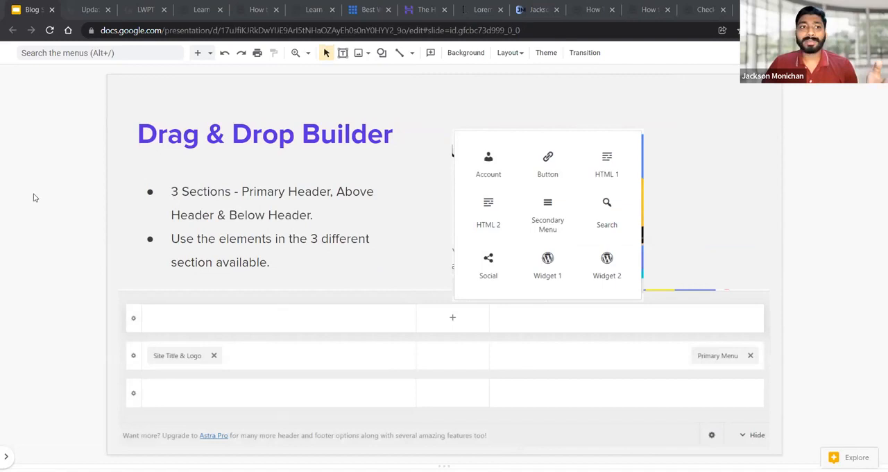
key(Down)
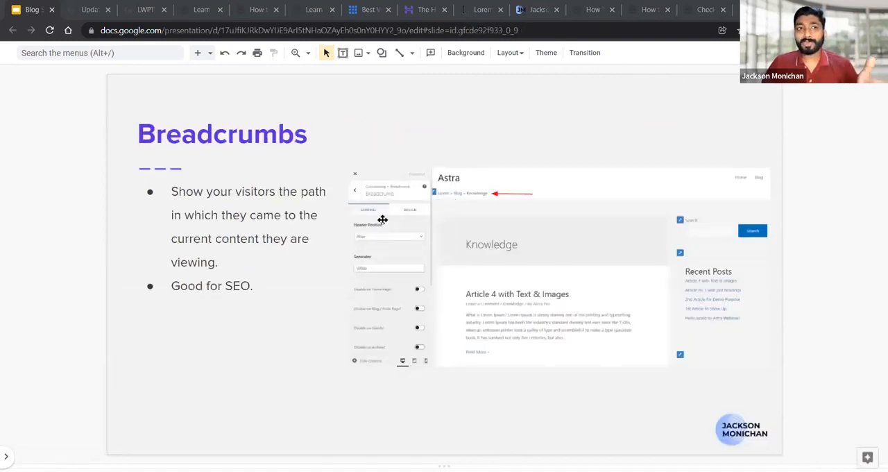
key(Down)
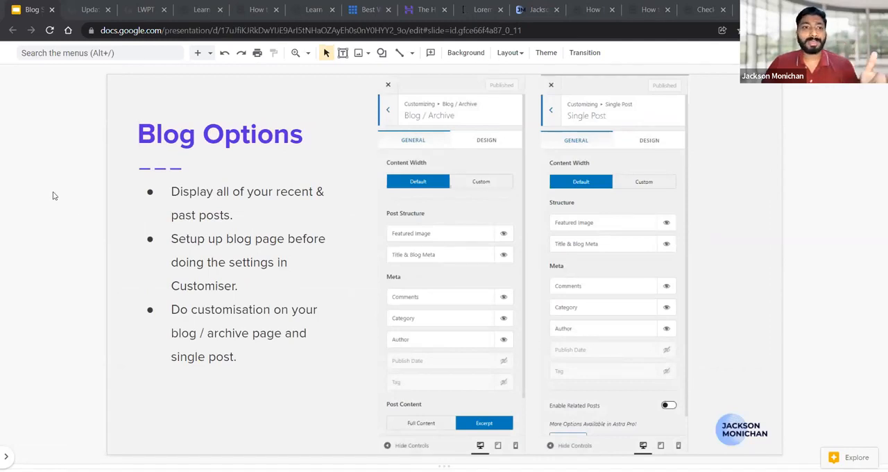
key(Down)
key(Down)
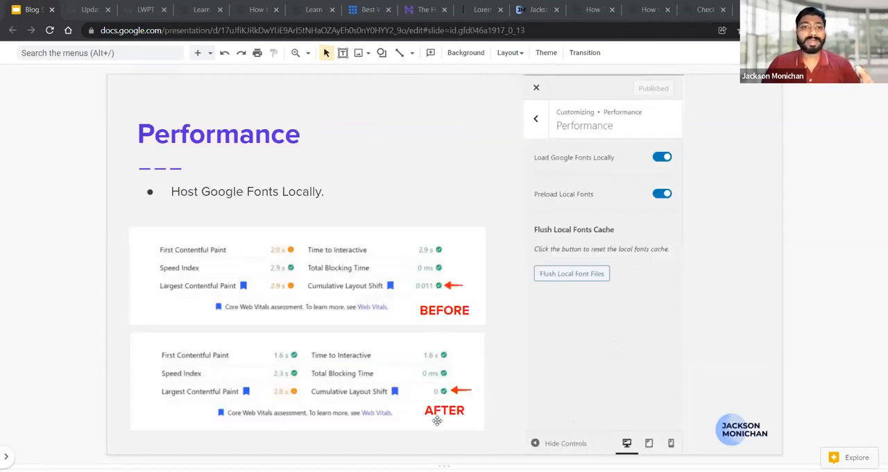
scroll(824, 244, down, 1)
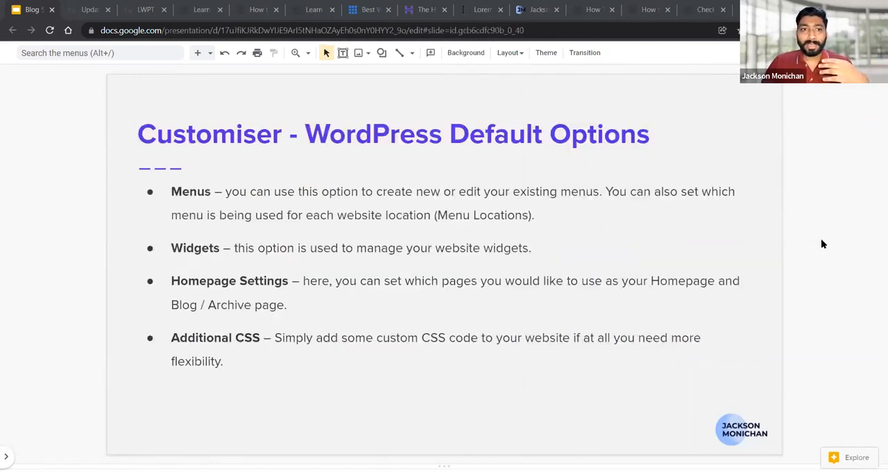
Review the Astra Pro features list and advance to the slide on installing the Astra Pro plugin
scroll(823, 244, down, 1)
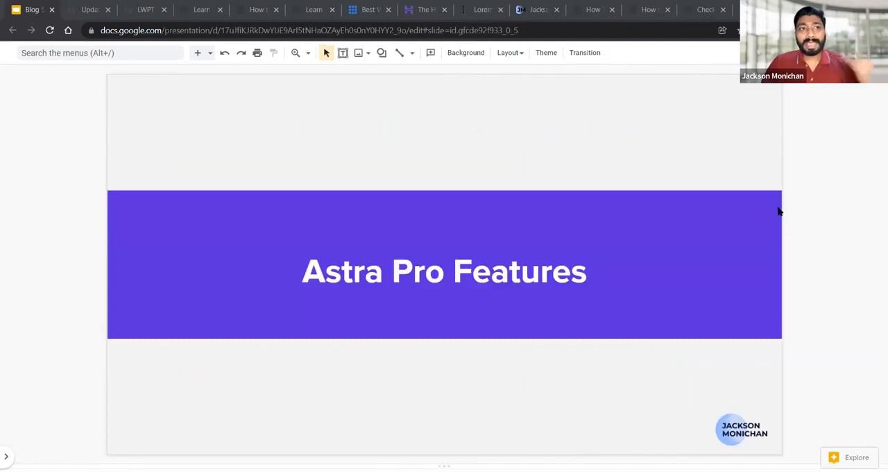
scroll(778, 211, down, 1)
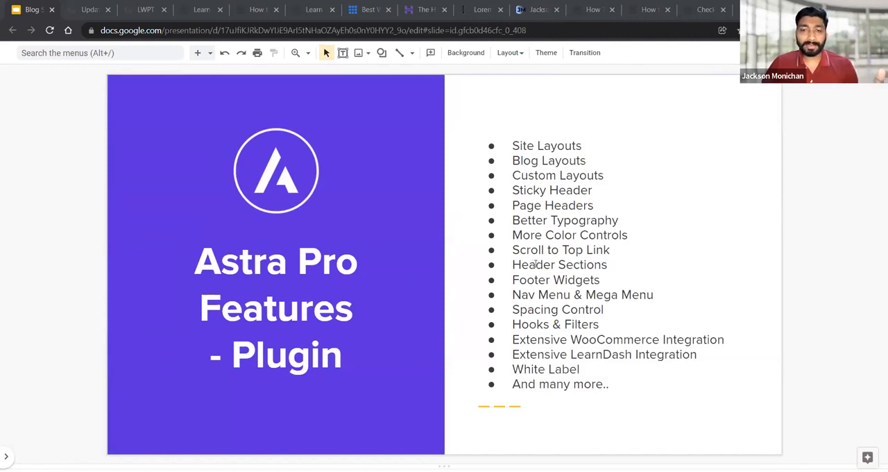
key(Down)
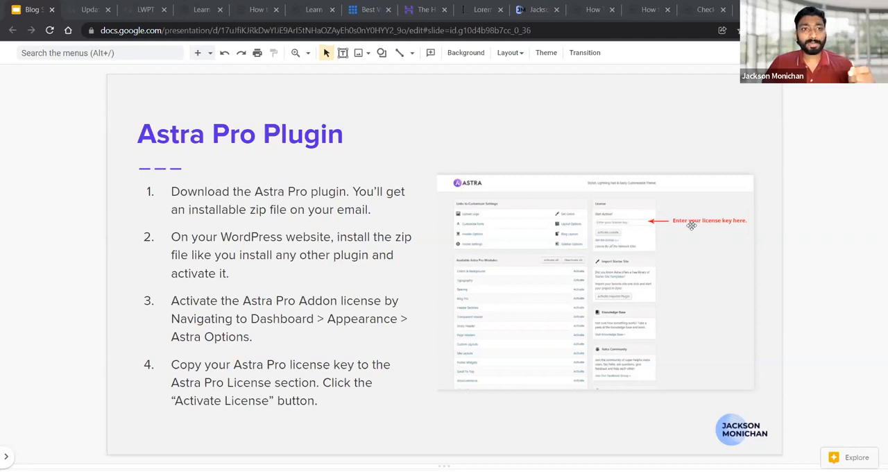
Return to the WordPress site's updates page, reload it, mark Astra Pro for updating and try to update the themes
click(82, 7)
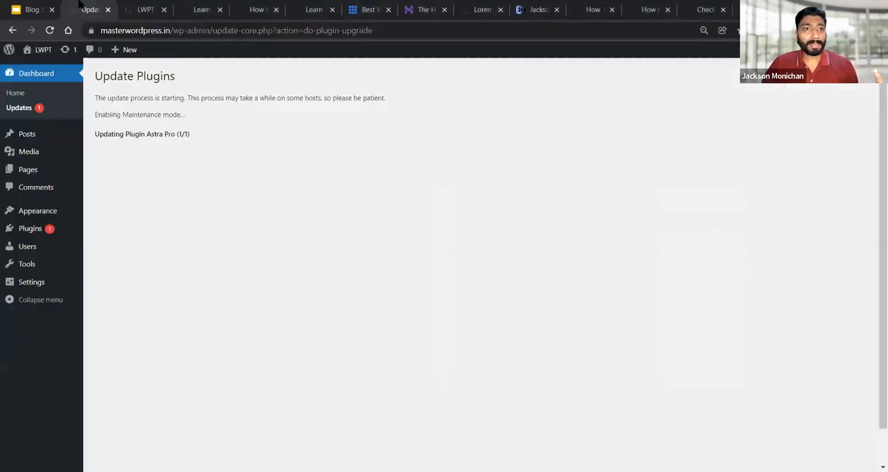
click(51, 31)
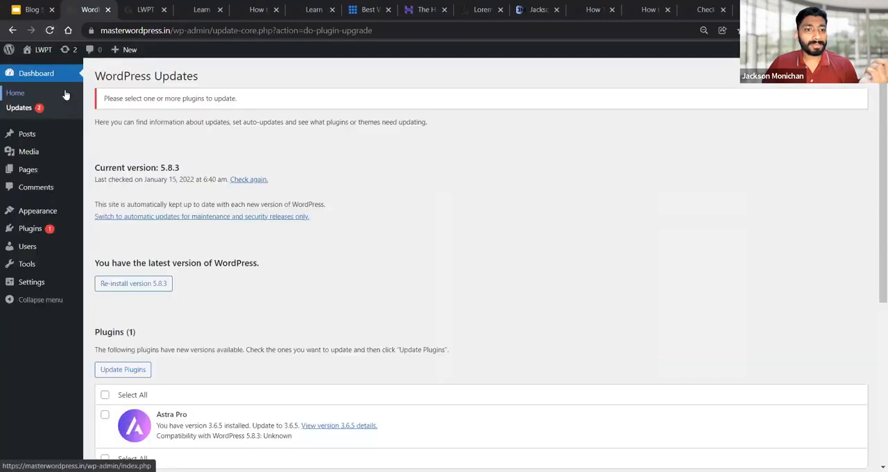
scroll(125, 331, down, 2)
click(105, 241)
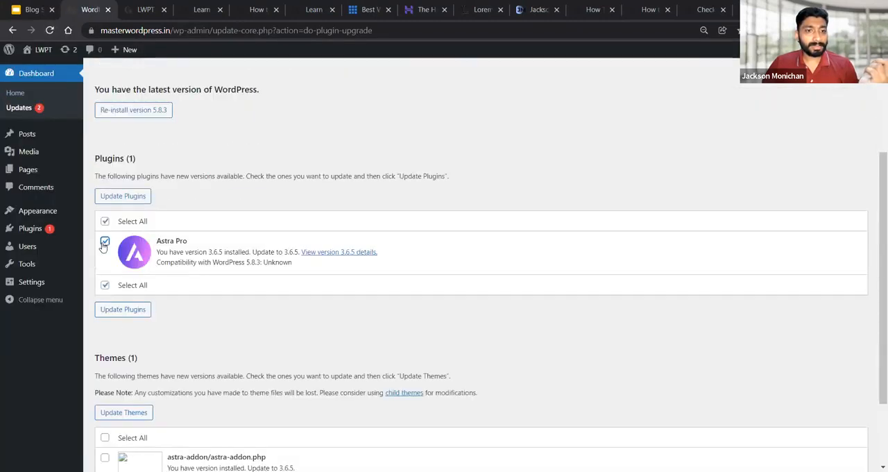
scroll(137, 277, down, 2)
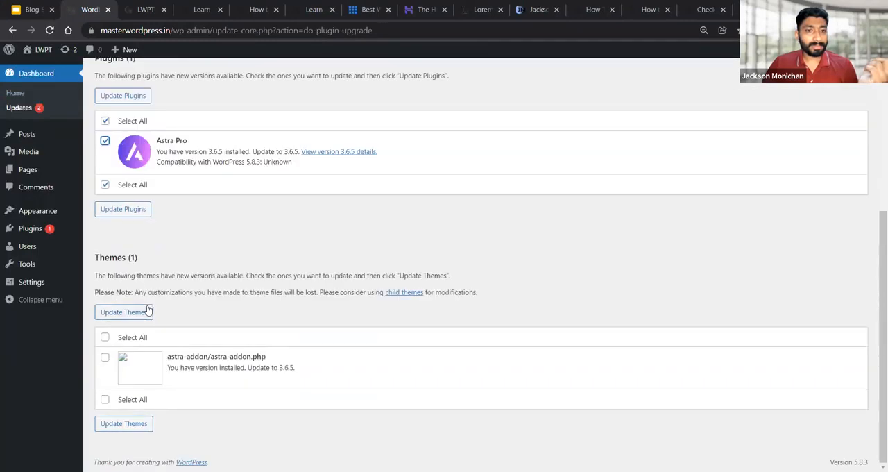
click(148, 311)
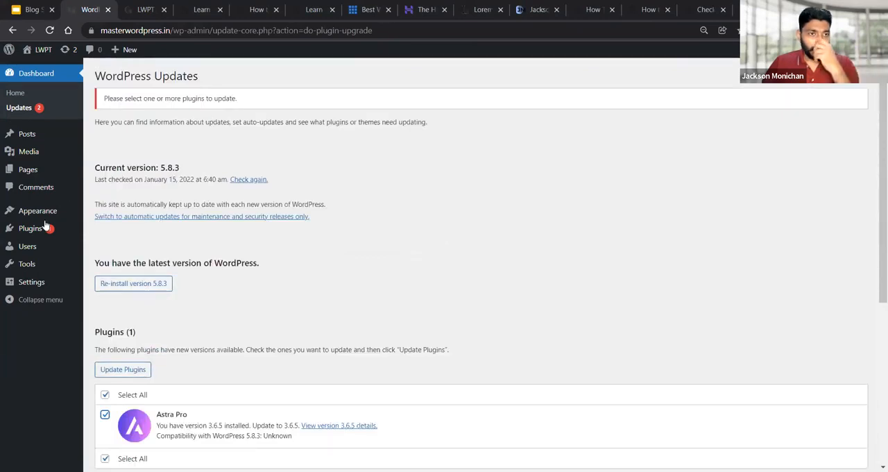
Check the themes, installed plugins and updates pages for pending updates, and open the Customizer
click(102, 213)
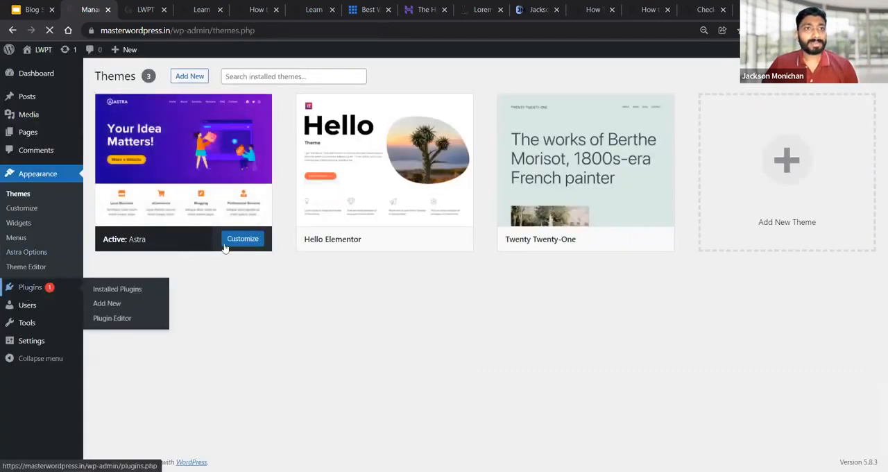
click(28, 288)
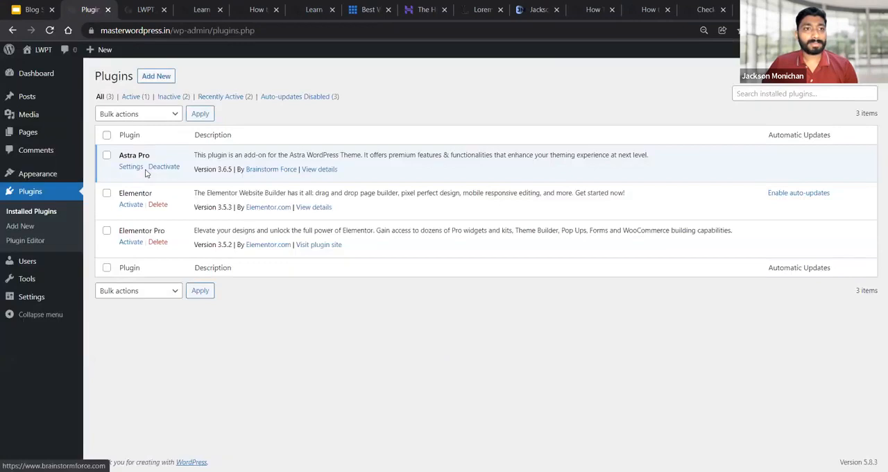
mouse_move(43, 75)
click(105, 92)
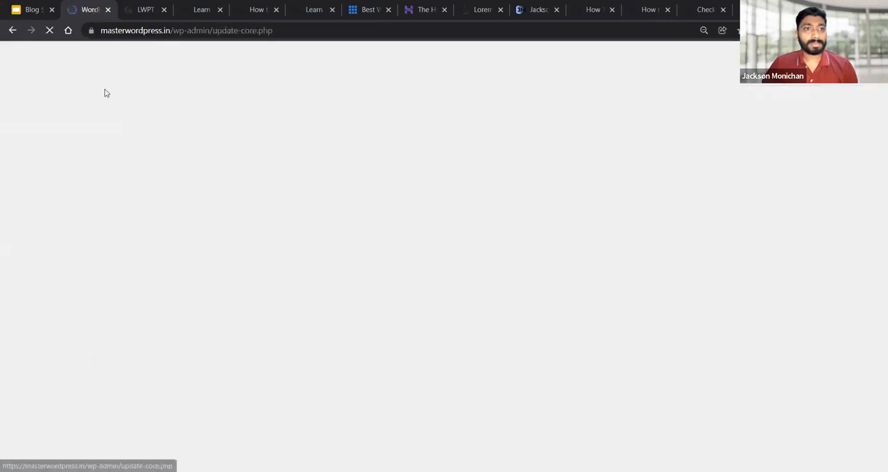
mouse_move(54, 215)
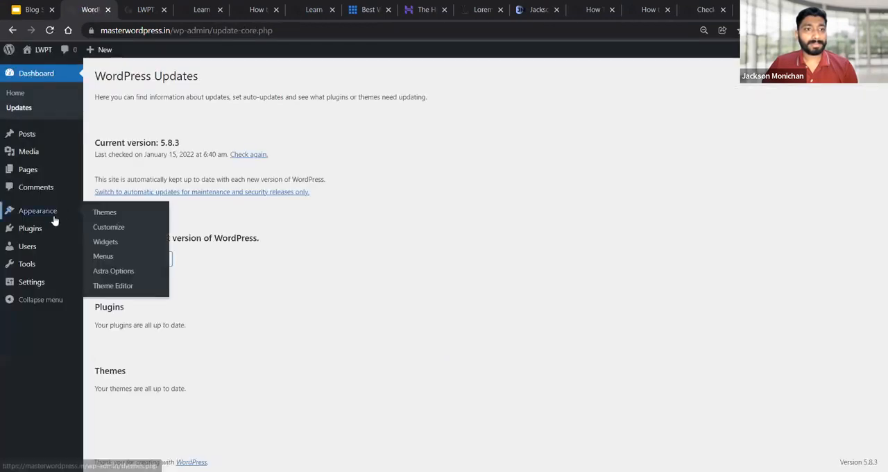
click(107, 224)
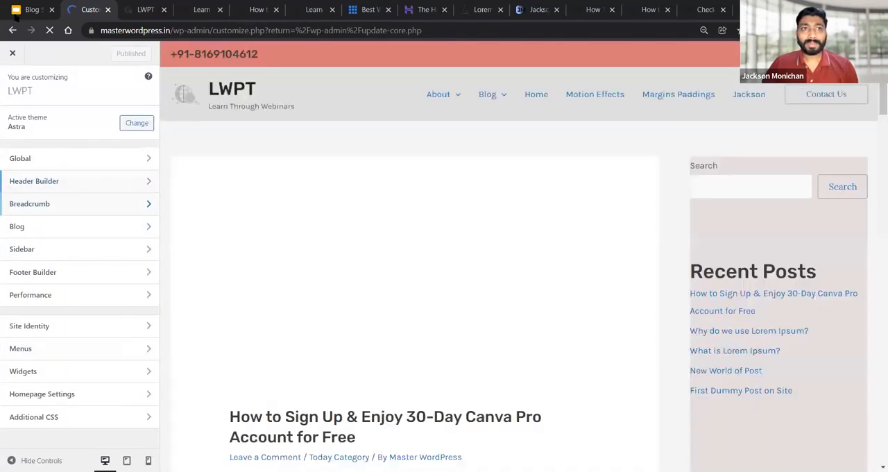
Switch to the Google Slides presentation and review the Astra Pro module slides up to Page Headers
click(31, 10)
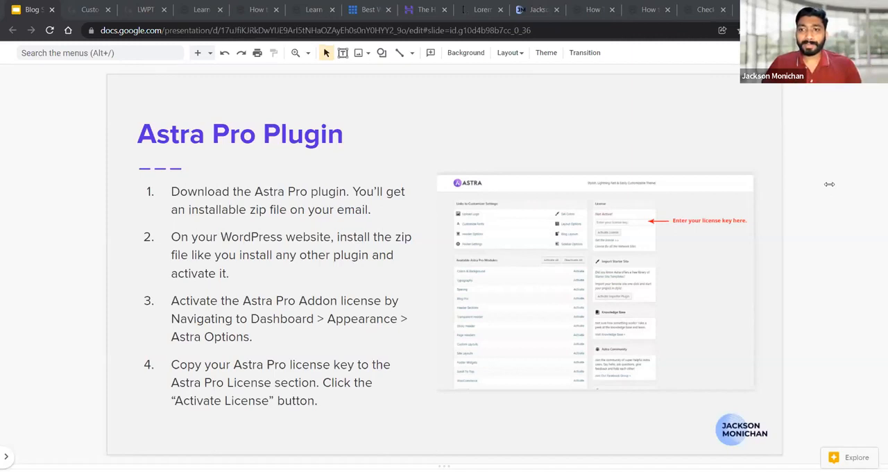
key(Down)
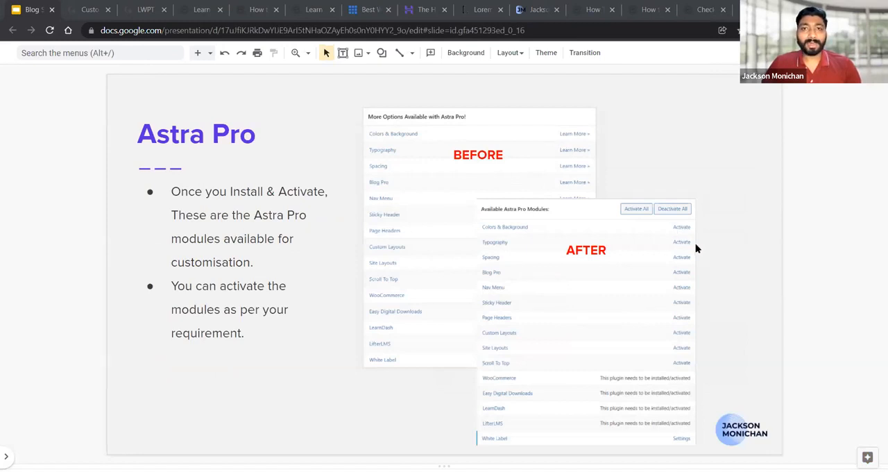
key(Down)
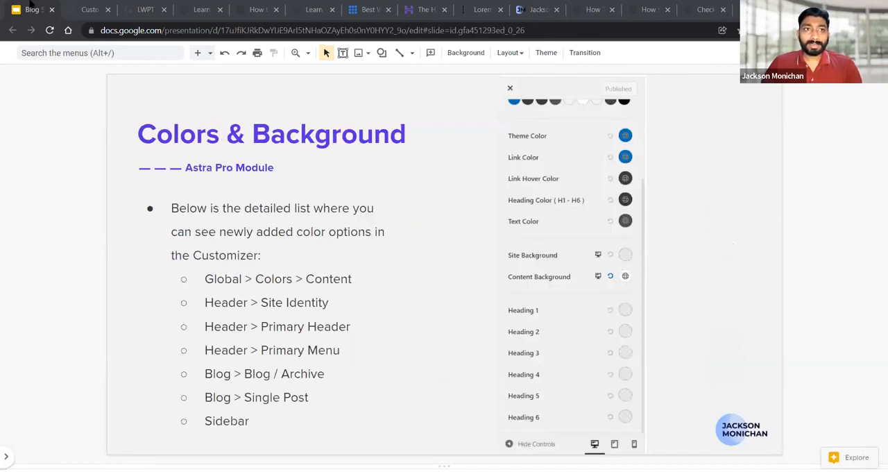
key(Down)
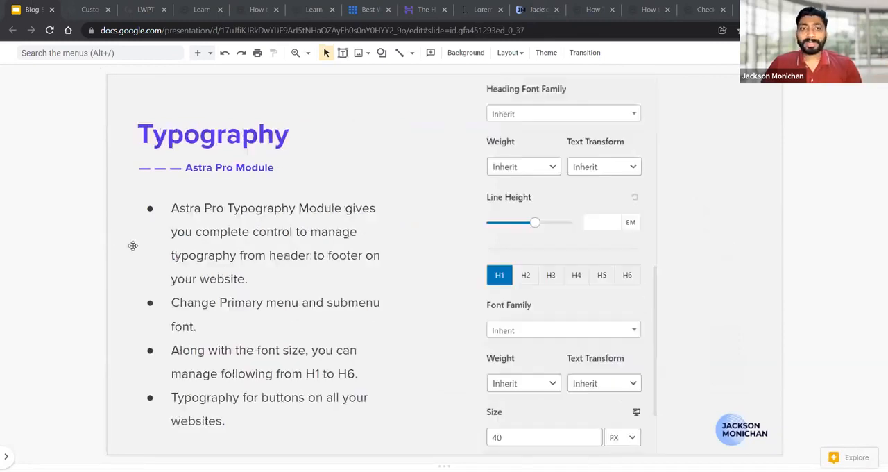
key(Down)
key(Down)
key(Down)
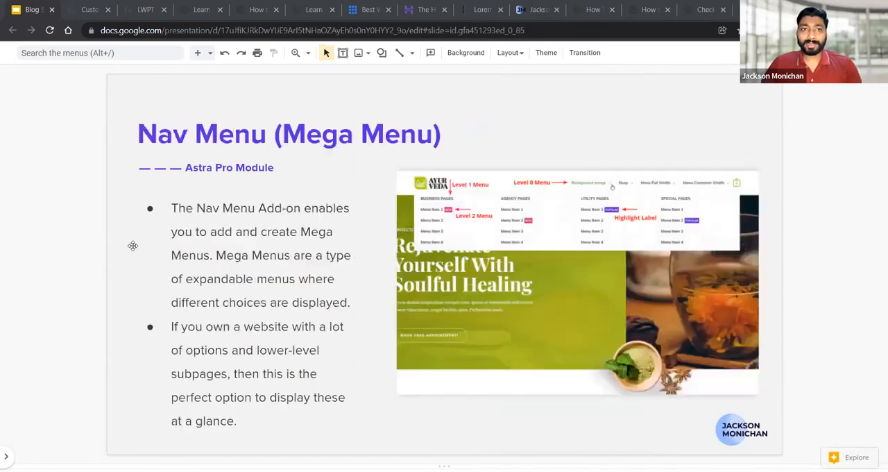
key(Down)
key(Down)
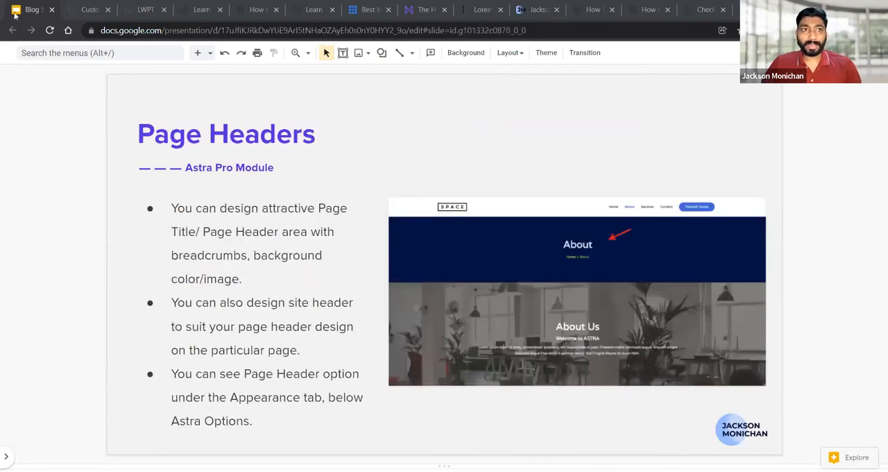
Switch back to the WordPress site, leave the Customizer and open the Astra Options page at the list of Pro modules
click(90, 9)
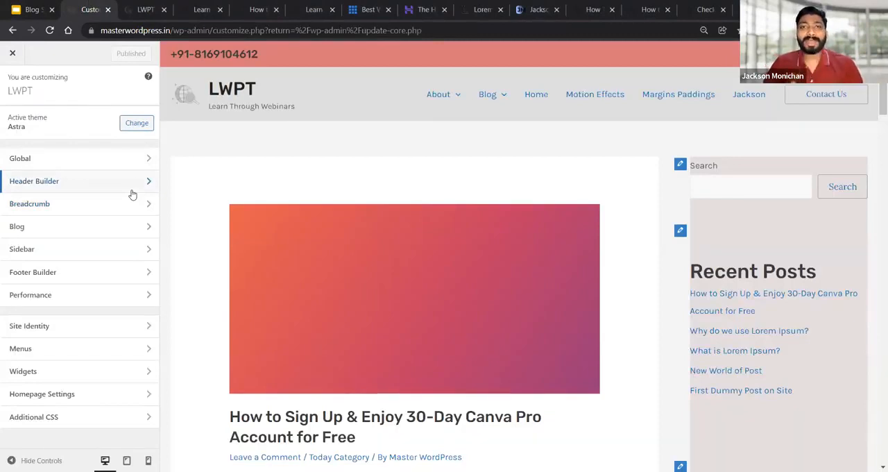
click(14, 53)
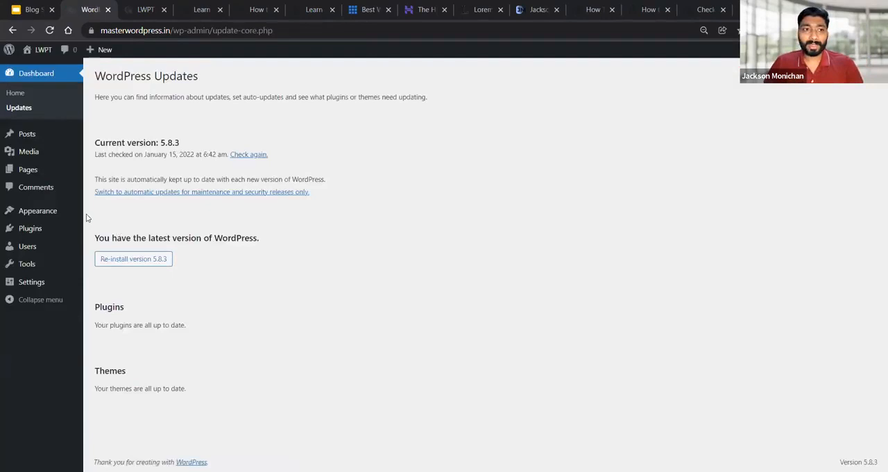
mouse_move(65, 214)
click(117, 270)
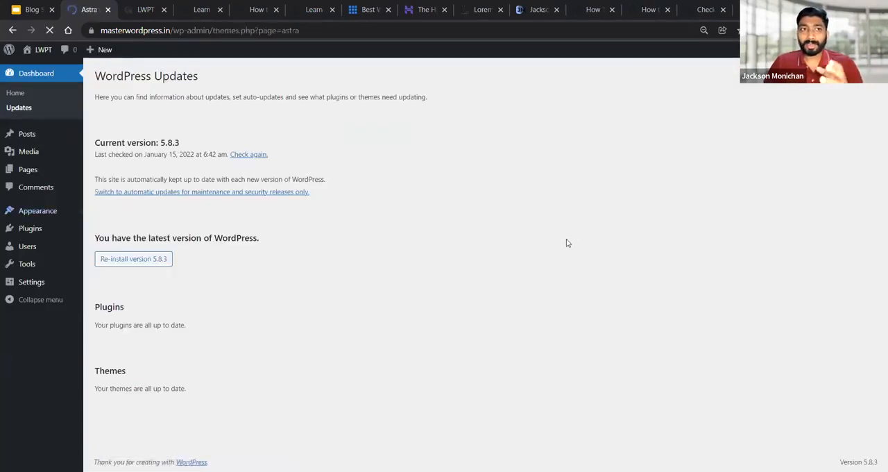
scroll(540, 208, down, 2)
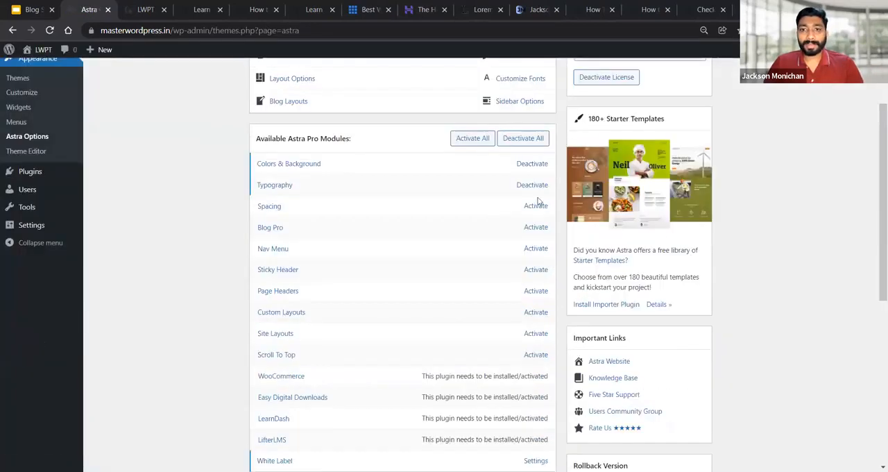
Activate the Spacing, Blog Pro, Nav Menu, Sticky Header, Page Headers and Scroll To Top modules
click(540, 207)
click(539, 227)
click(539, 248)
click(538, 270)
click(538, 291)
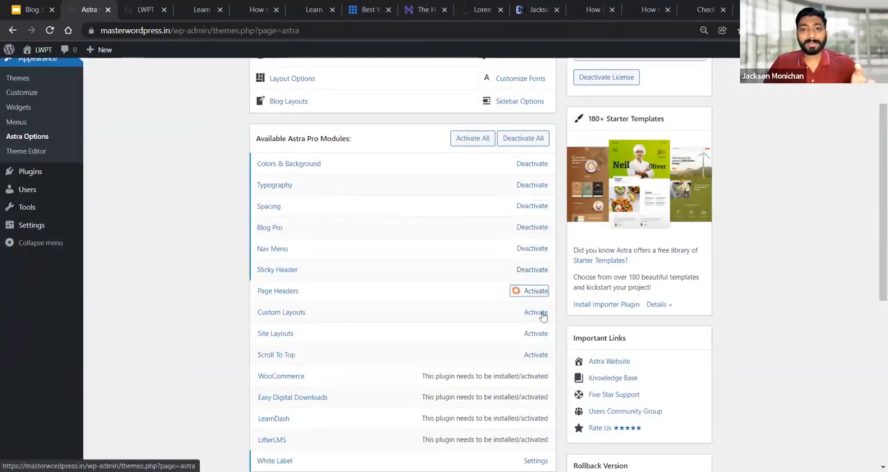
click(539, 355)
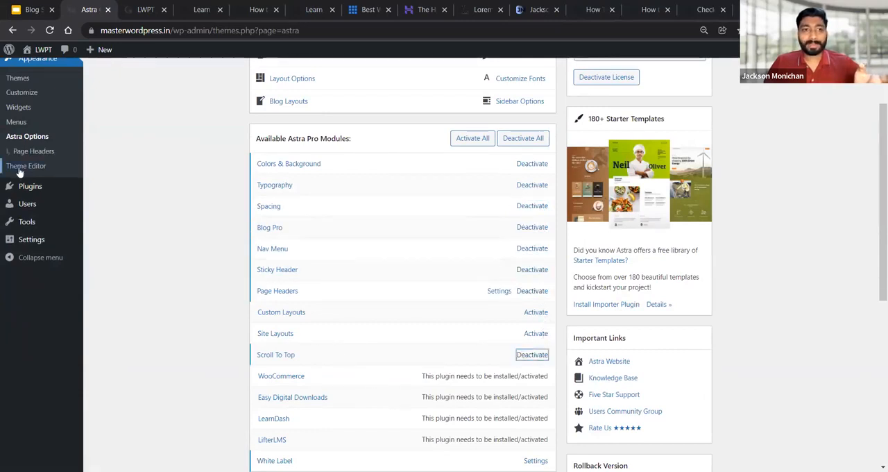
Reopen the Customizer and open the Scroll To Top settings within the Global options
scroll(28, 206, up, 3)
click(28, 208)
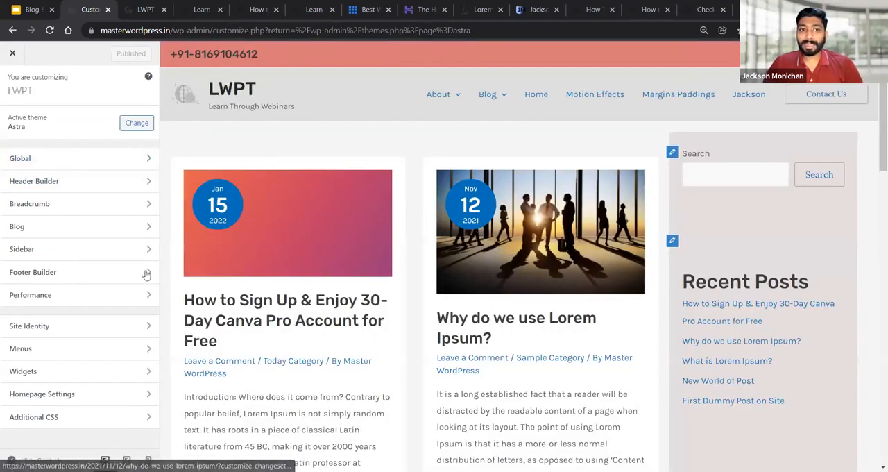
click(24, 159)
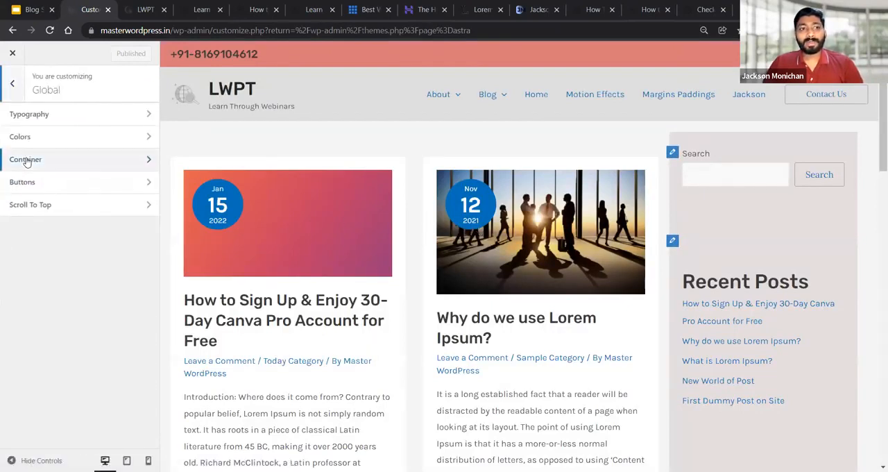
click(28, 206)
Test the scroll-to-top icon in the site preview by using it twice from further down the page
scroll(850, 235, down, 1)
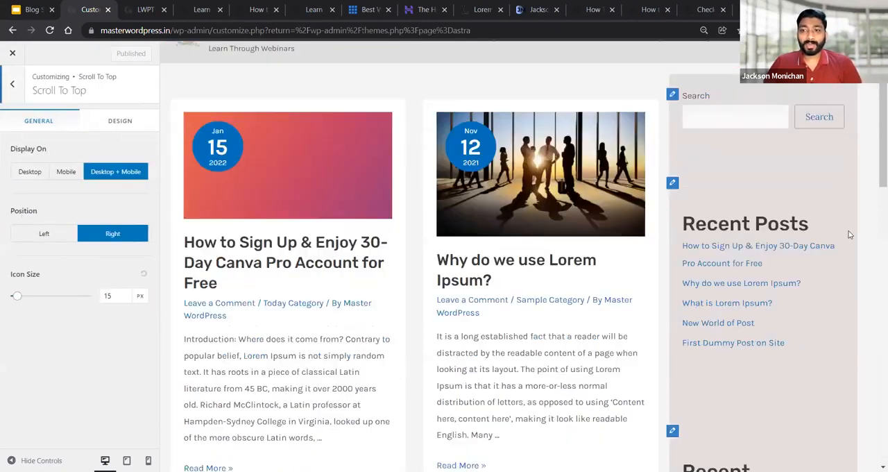
scroll(850, 235, down, 5)
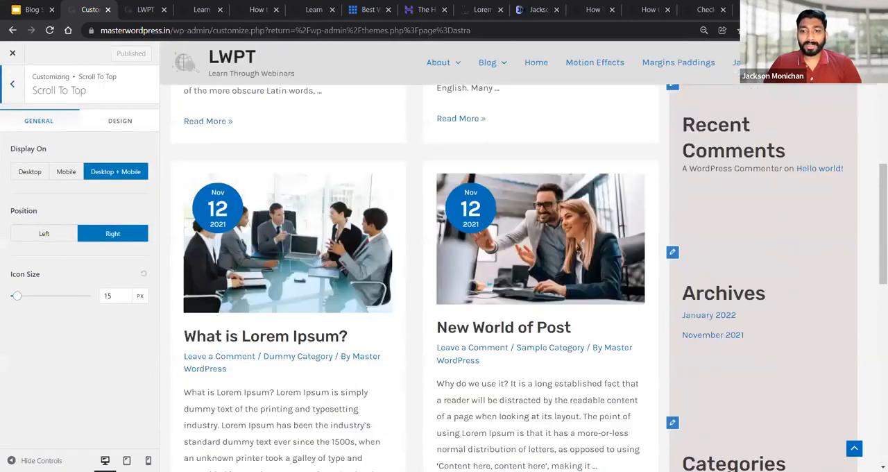
mouse_move(865, 413)
mouse_down()
mouse_move(800, 417)
mouse_move(798, 465)
mouse_move(870, 415)
mouse_move(850, 408)
mouse_up()
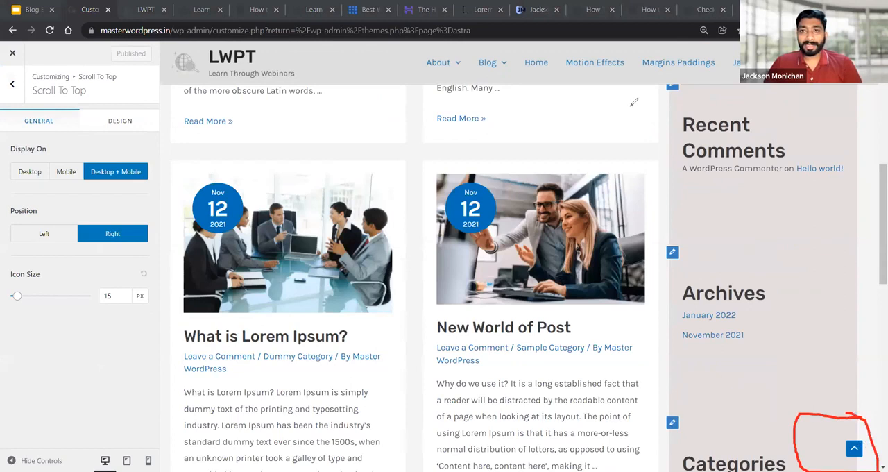
click(855, 449)
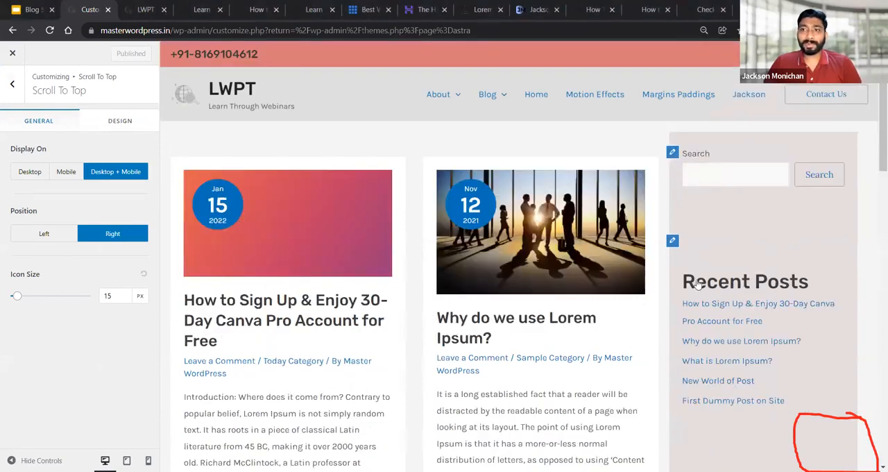
scroll(724, 313, down, 10)
scroll(854, 450, down, 5)
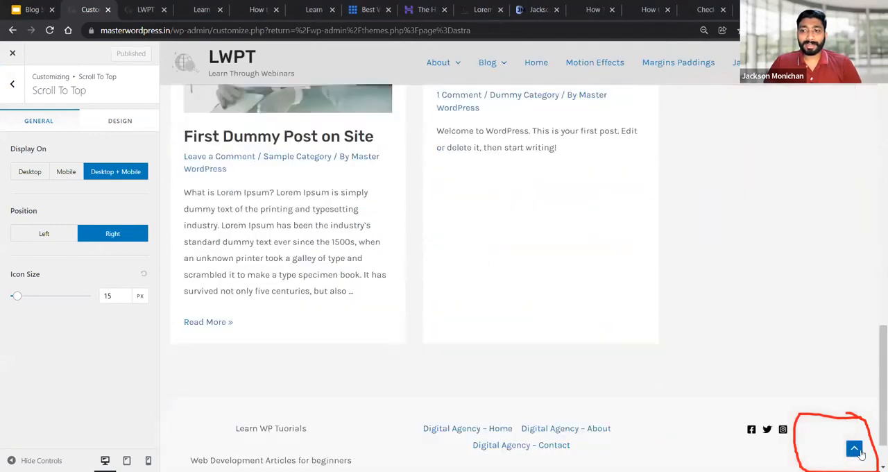
click(854, 449)
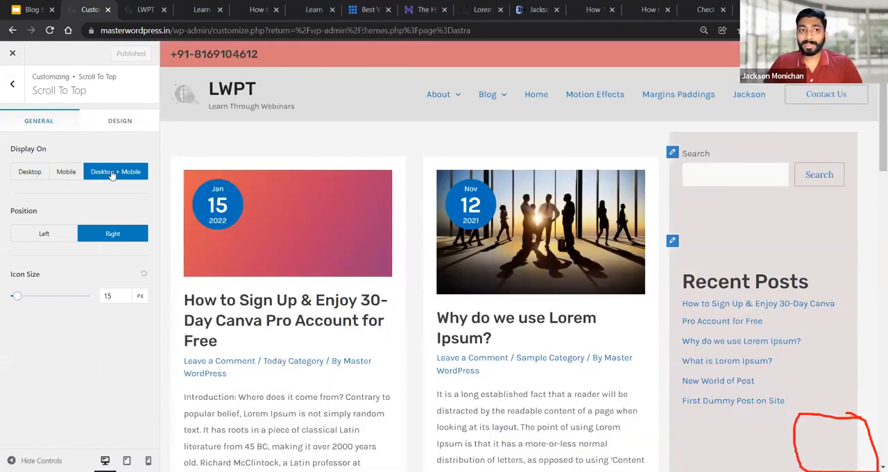
Try the scroll-to-top icon at the left, restore its right position, and set the icon size to 22 px
click(49, 236)
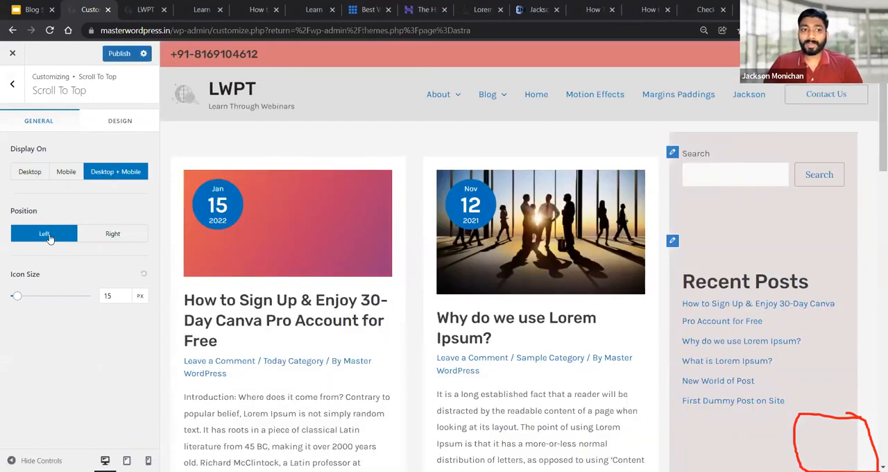
click(109, 235)
drag(16, 296, 28, 295)
scroll(805, 232, down, 4)
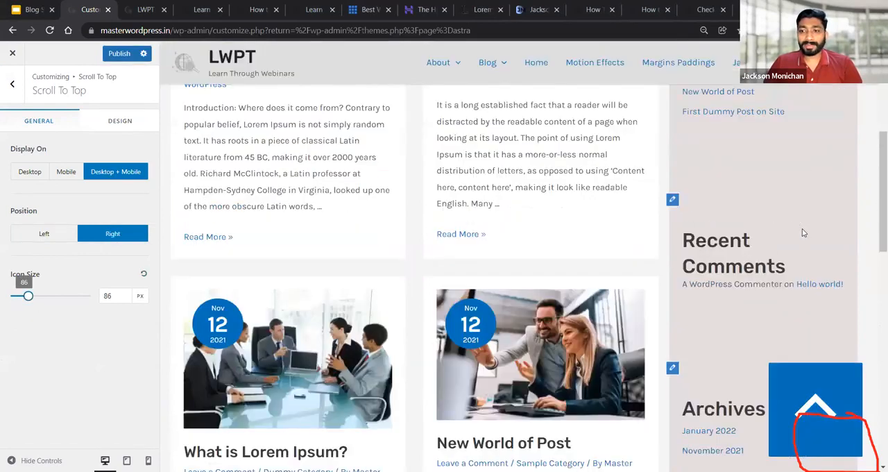
scroll(745, 230, up, 1)
drag(28, 296, 17, 296)
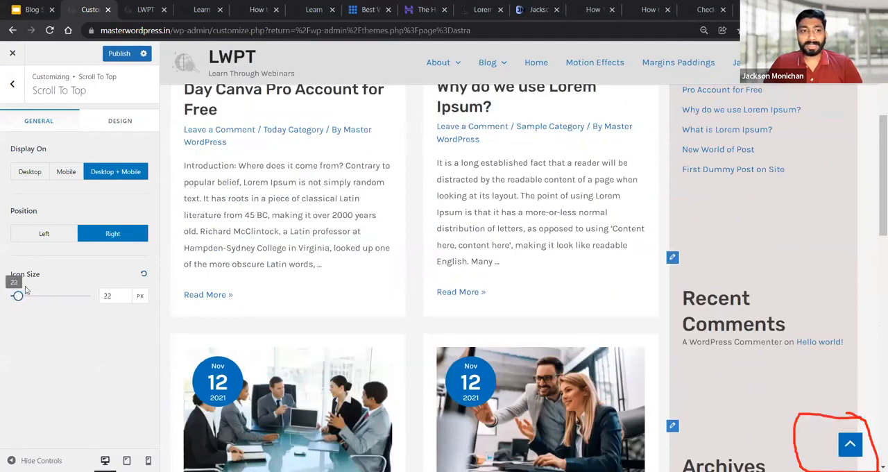
Set the scroll-to-top icon's border radius to 53 px and return to the Global options
click(101, 130)
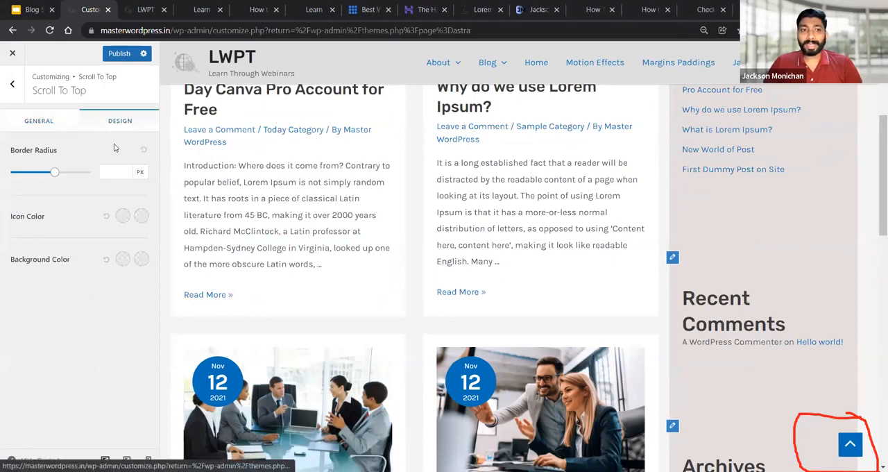
drag(57, 174, 23, 179)
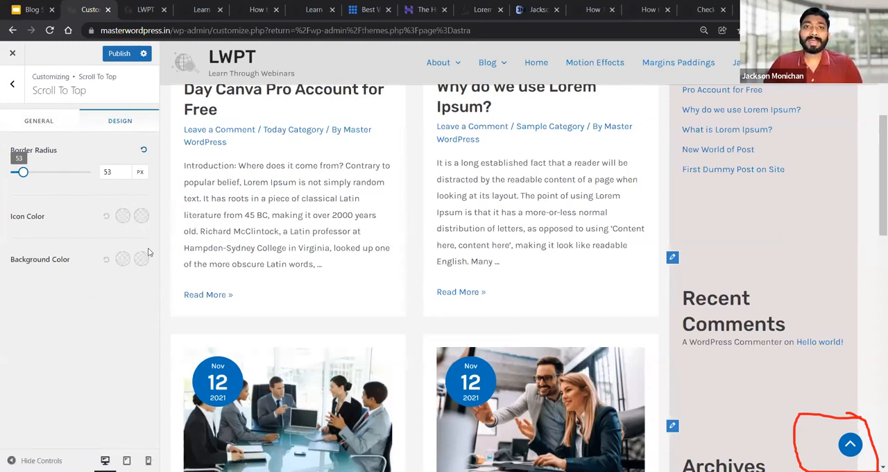
click(13, 87)
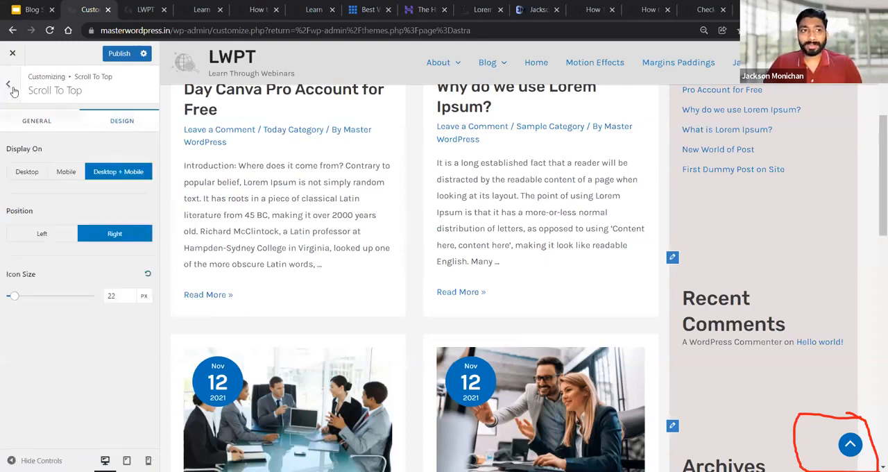
click(12, 86)
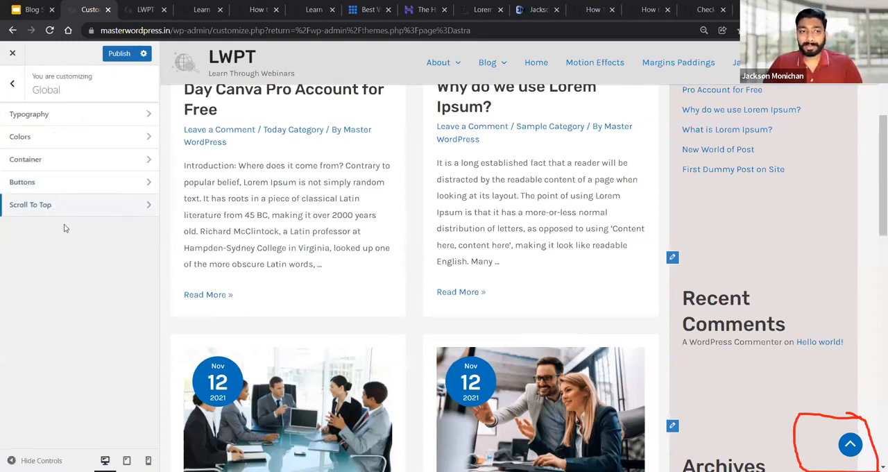
Review the global Buttons and Container settings, including button presets, borders, padding, container width and layouts
click(46, 183)
scroll(78, 227, down, 2)
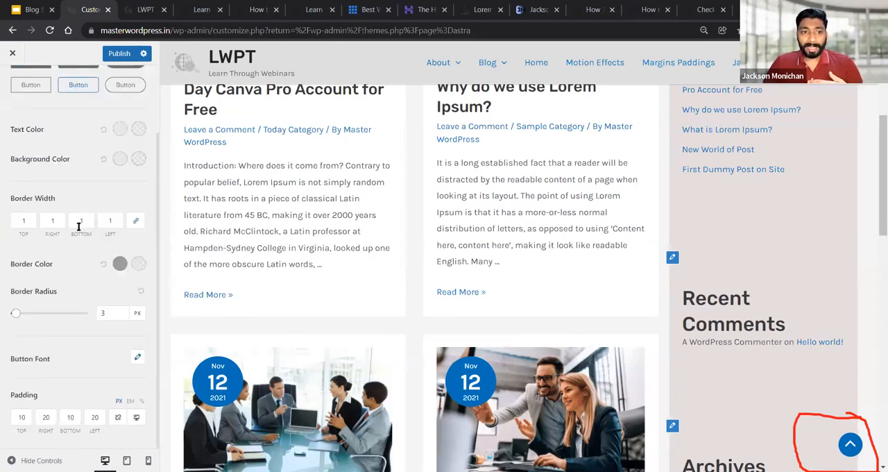
scroll(81, 335, up, 2)
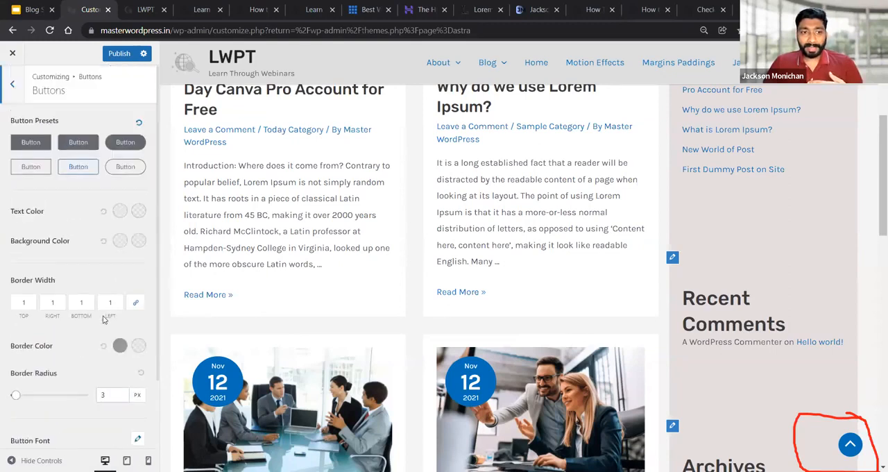
click(10, 82)
click(44, 166)
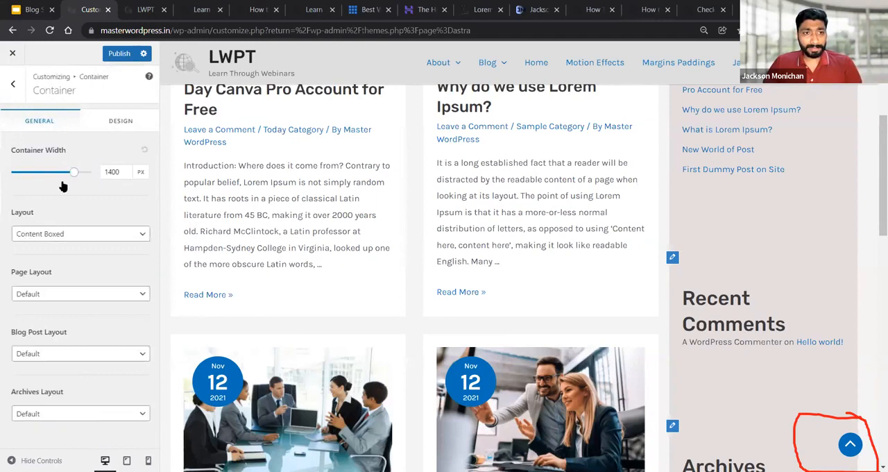
click(12, 83)
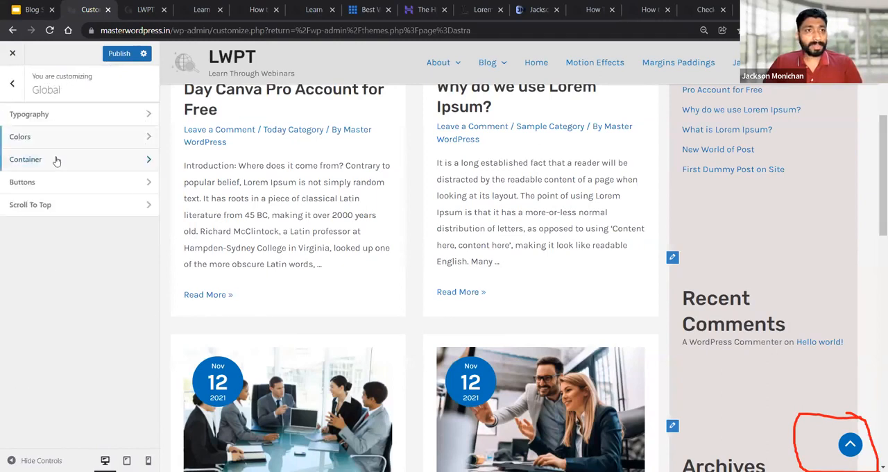
Review the global Colors settings down to the heading colors and the Typography settings, and return to the main Customizer list
click(41, 141)
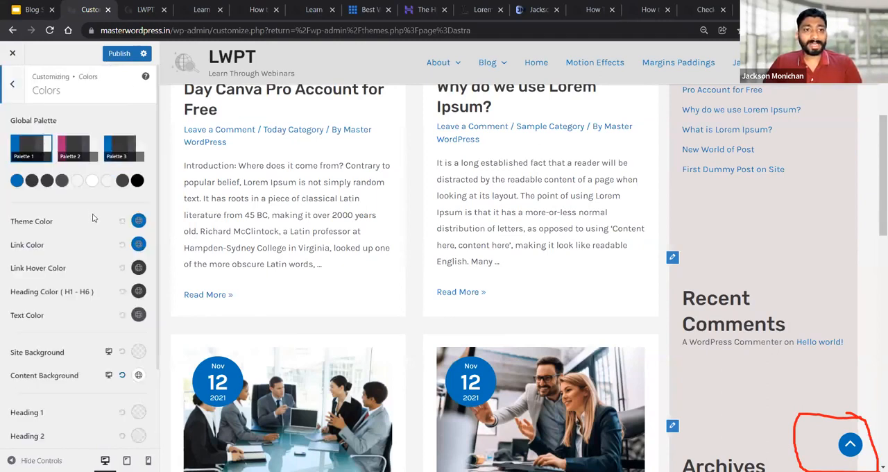
scroll(94, 219, down, 2)
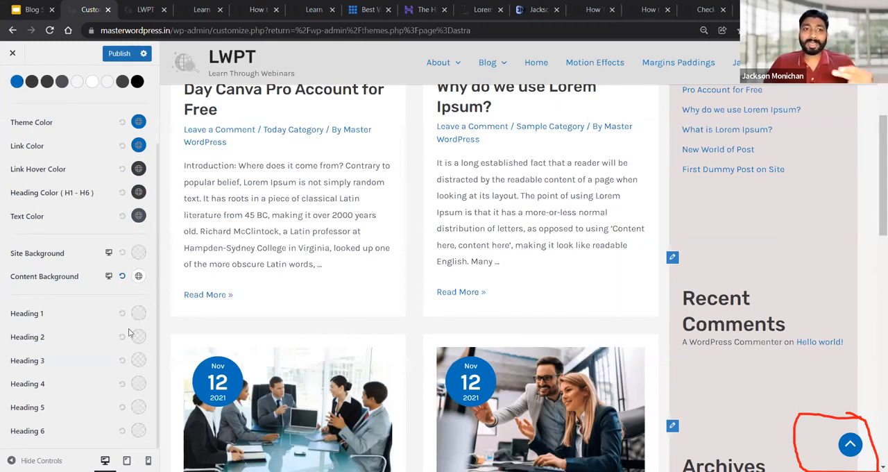
scroll(105, 300, up, 2)
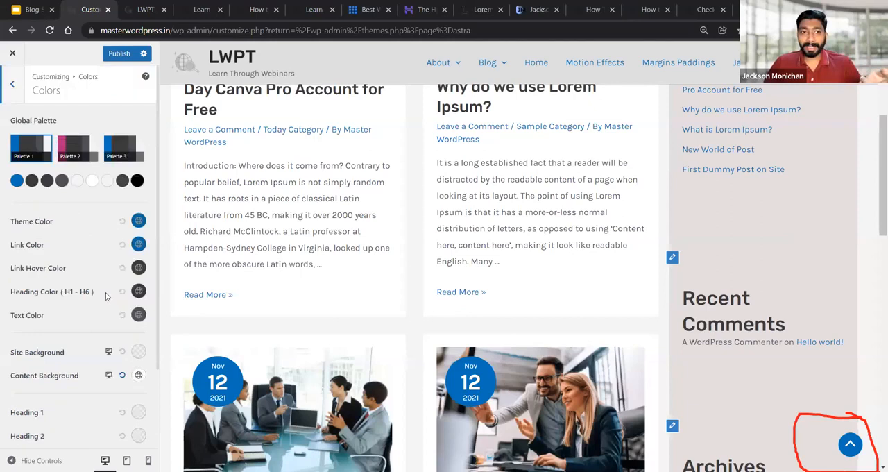
click(12, 86)
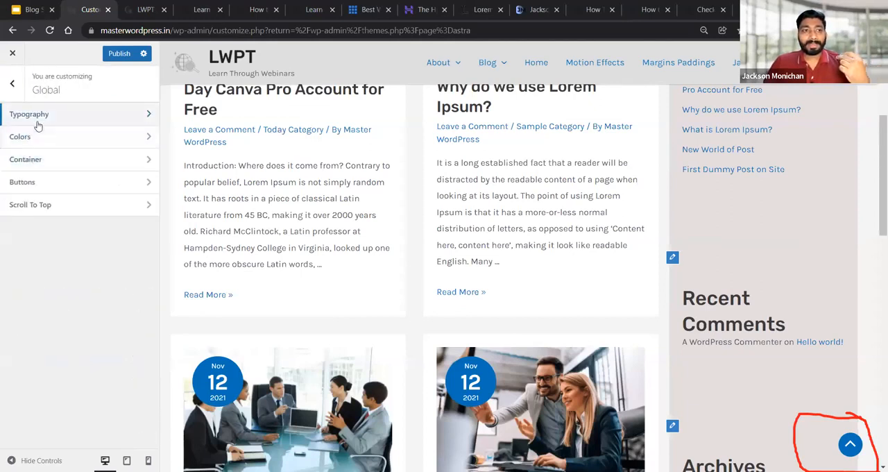
click(62, 114)
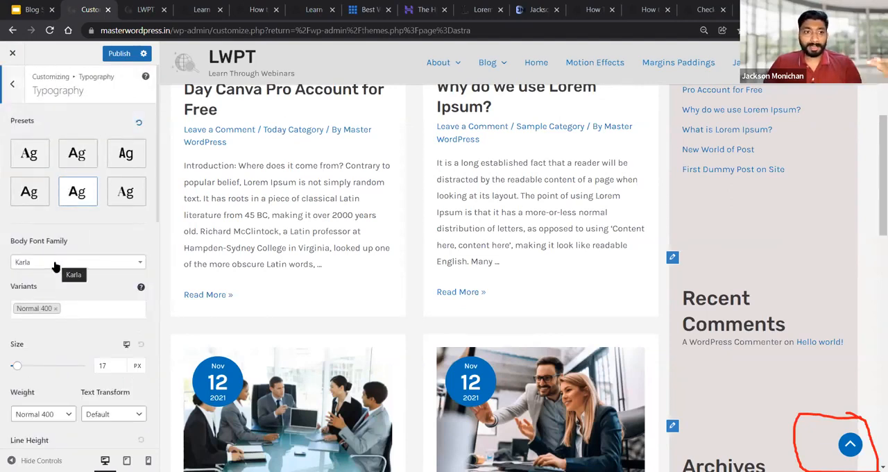
scroll(107, 309, down, 5)
scroll(104, 309, down, 2)
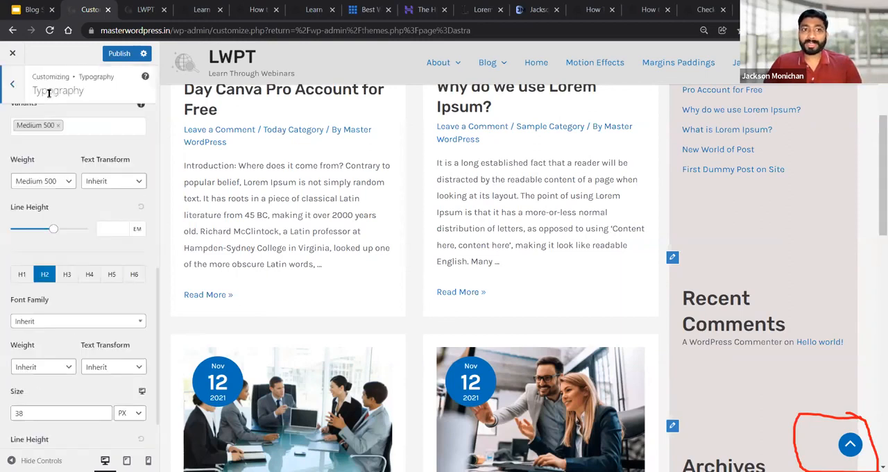
scroll(27, 97, up, 6)
click(11, 83)
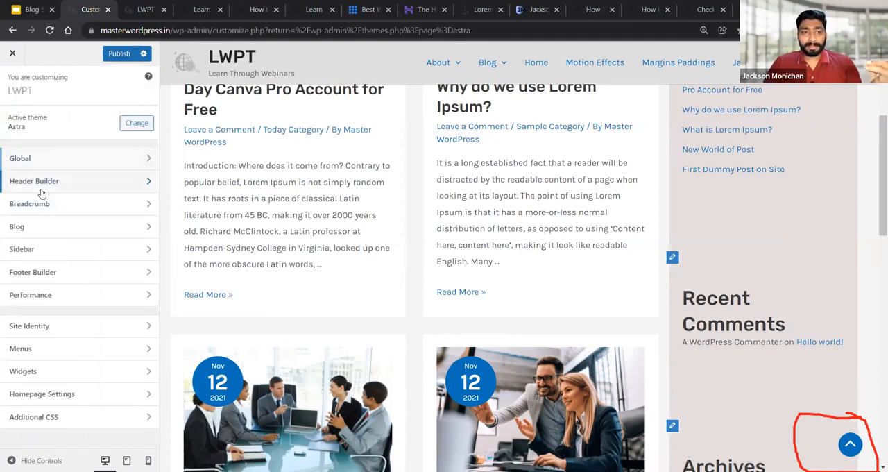
Open the Header Builder, and switch to the live site to check how the header behaves down the page
click(41, 190)
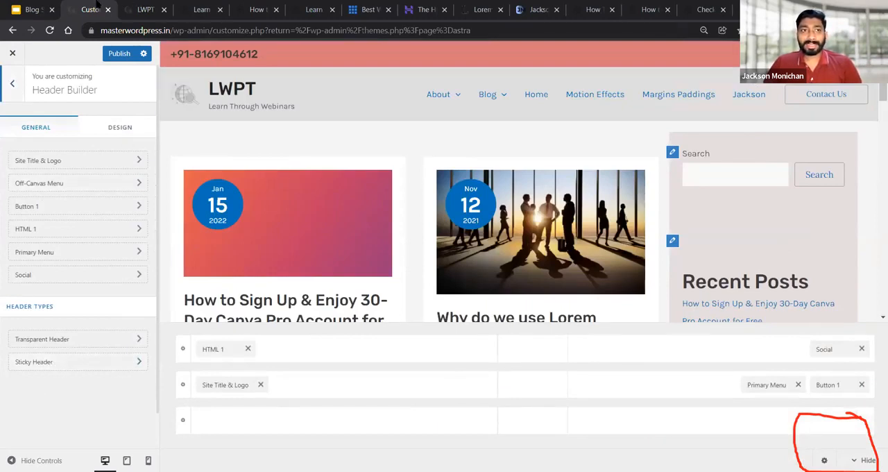
click(138, 7)
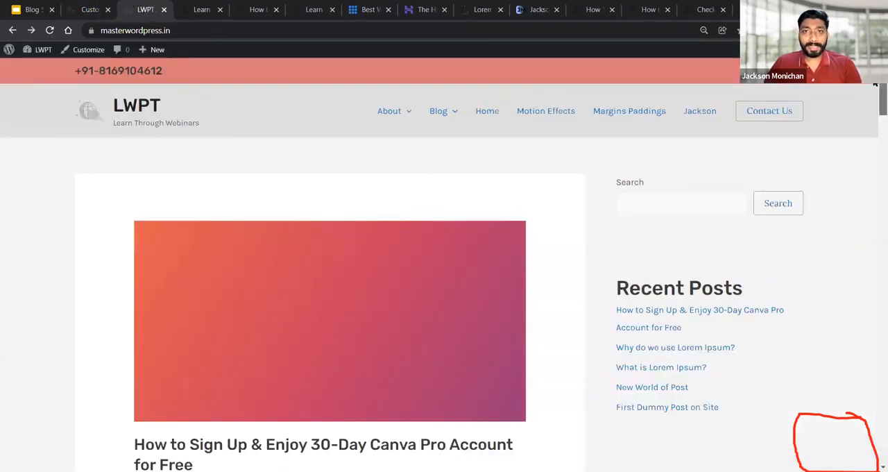
scroll(876, 89, down, 3)
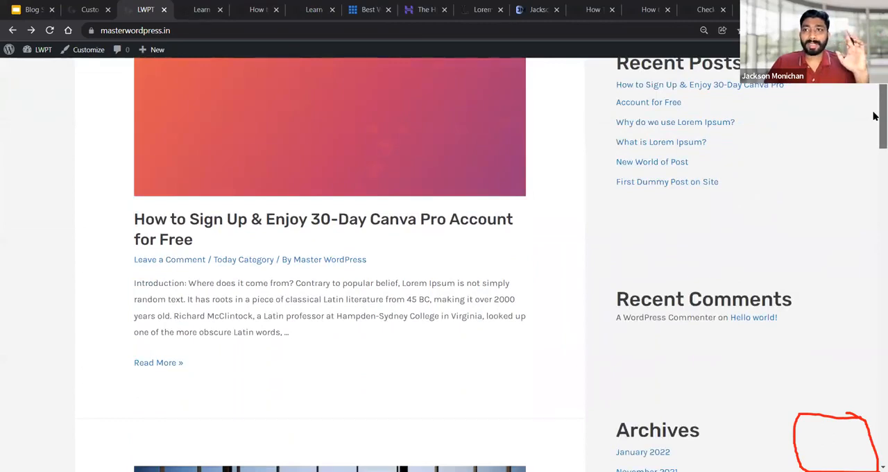
Check how the header behaves down the live homepage and back up, and return to the Header Builder in the Customizer
scroll(876, 118, down, 2)
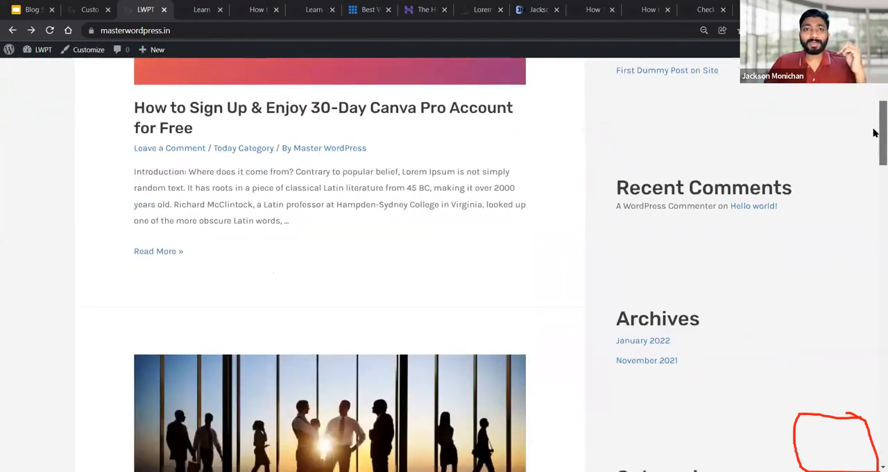
drag(875, 133, 878, 78)
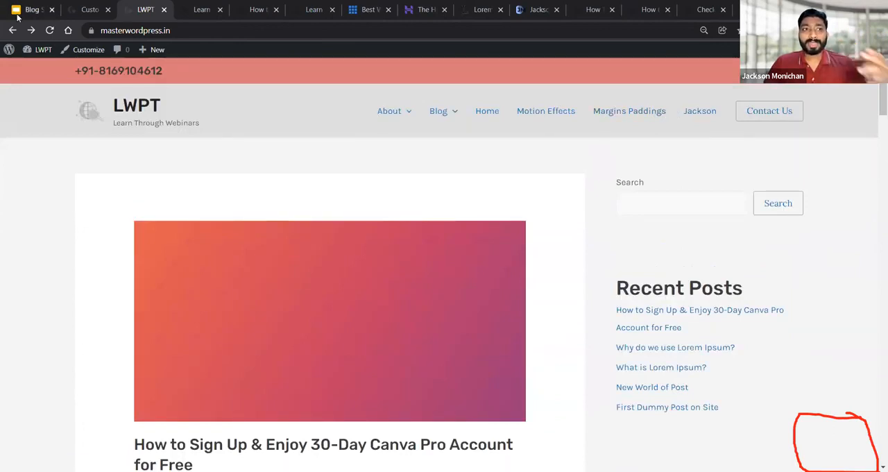
mouse_move(23, 13)
click(87, 9)
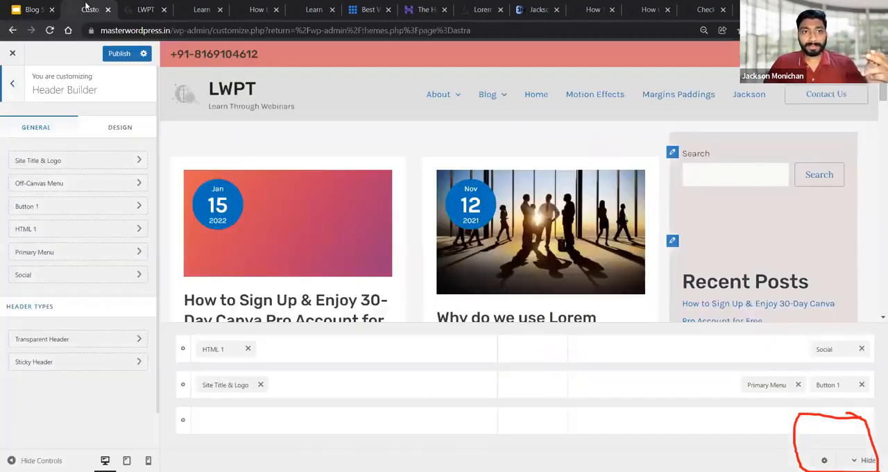
Open the Sticky Header settings, enable Hide When Scrolling Down, and publish the changes
click(39, 369)
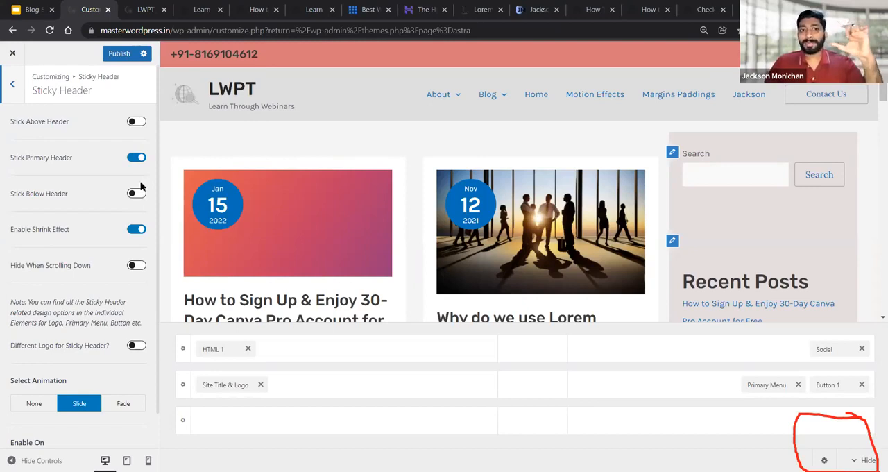
drag(14, 272, 106, 280)
click(106, 281)
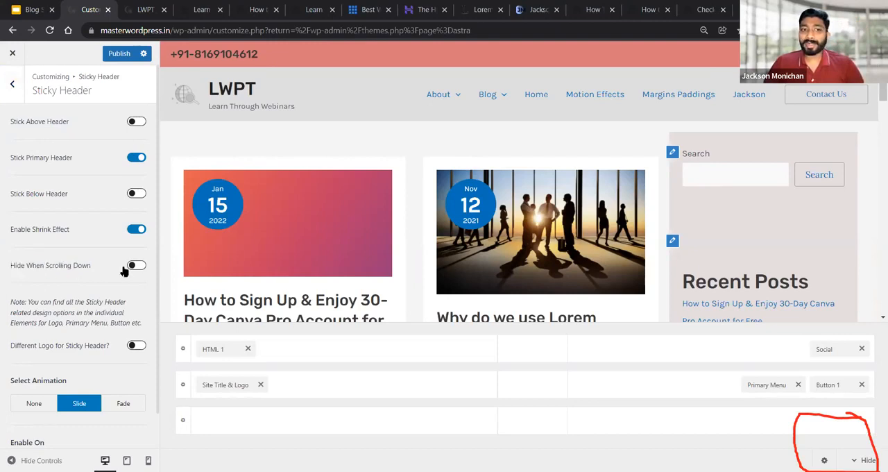
click(136, 266)
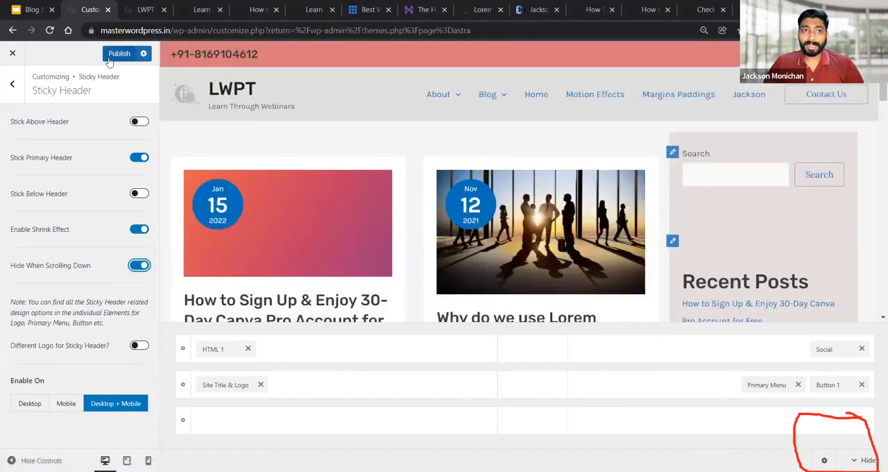
click(131, 53)
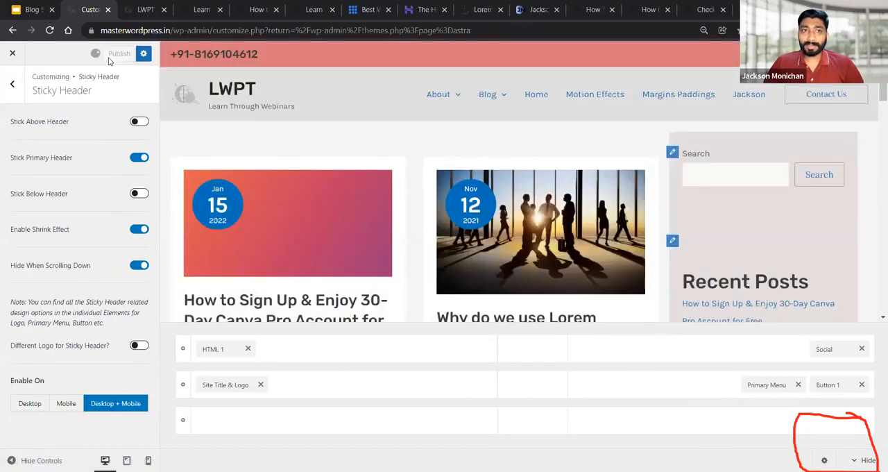
Switch to the live site and check the published header's scrolling behaviour down the page with Hide When Scrolling Down enabled
click(144, 9)
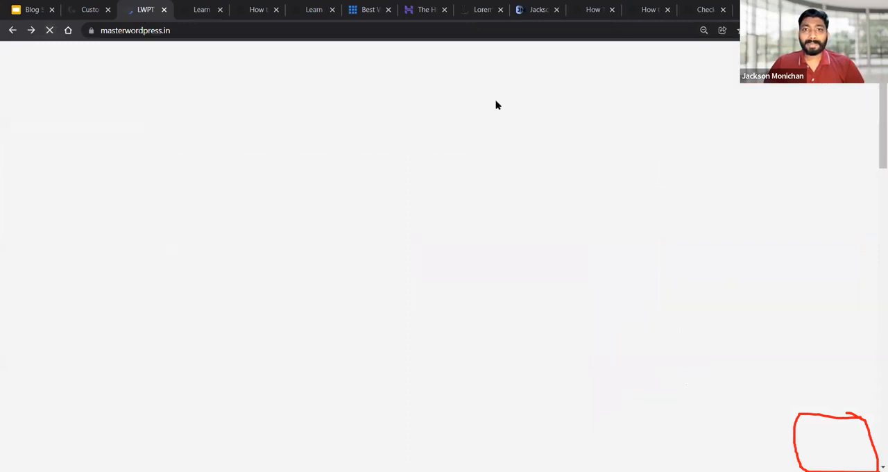
scroll(874, 111, down, 2)
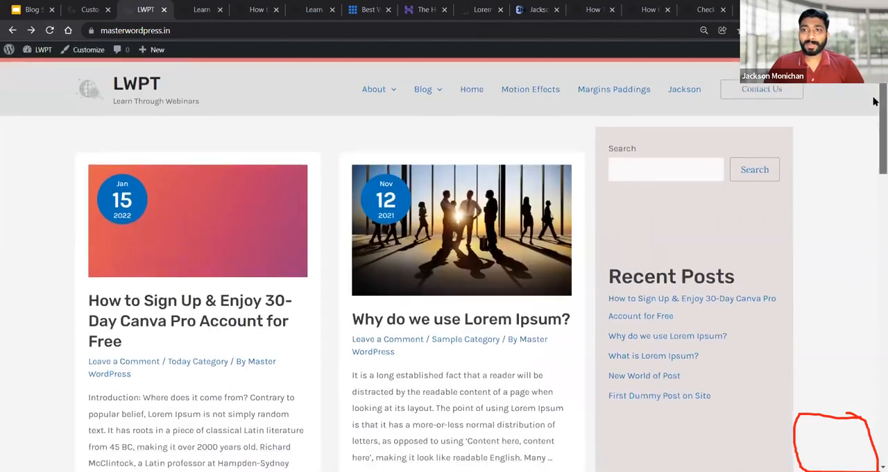
drag(874, 152, 873, 86)
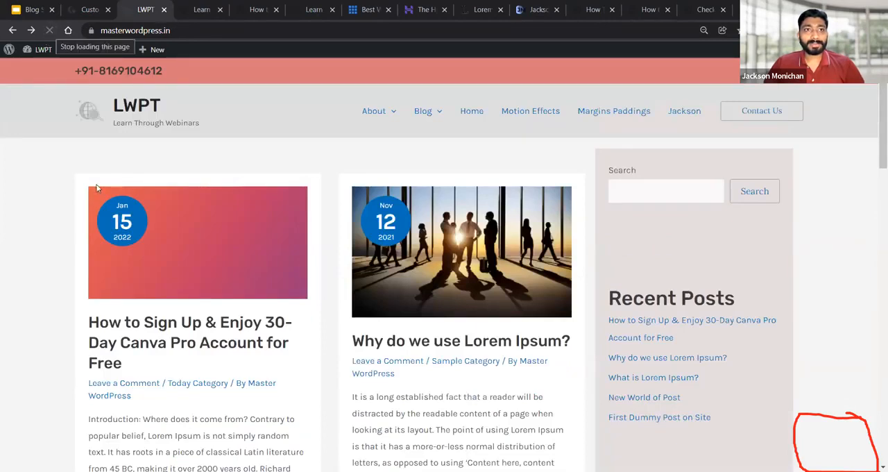
scroll(97, 184, down, 4)
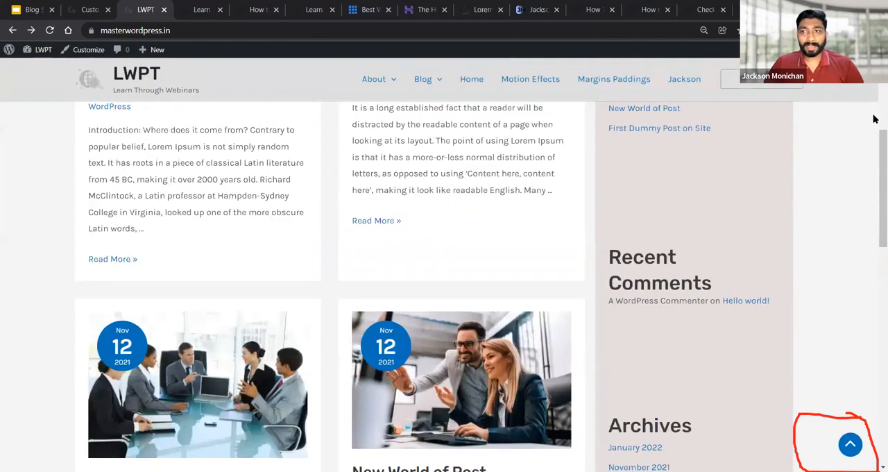
drag(875, 153, 874, 220)
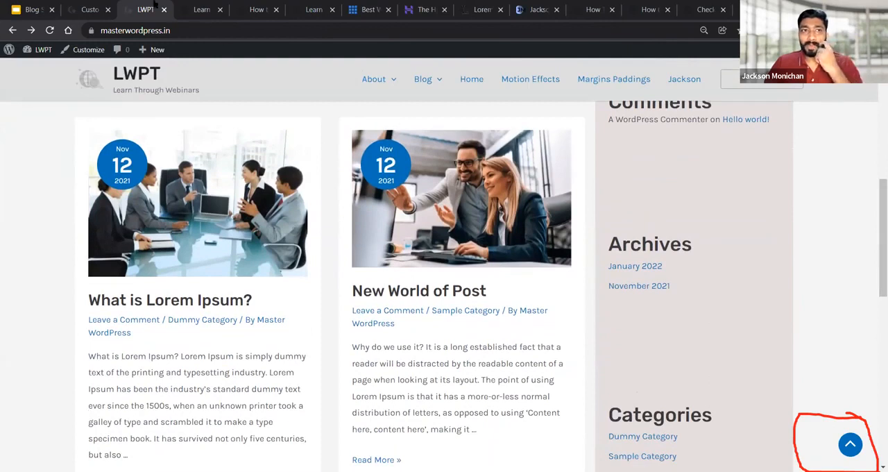
Return to the Sticky Header settings, disable Hide When Scrolling Down, and publish the change
click(90, 9)
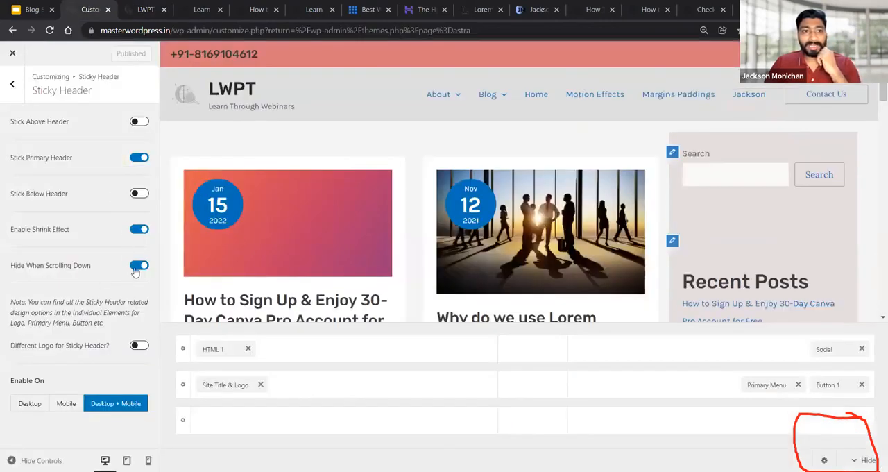
click(136, 268)
click(113, 55)
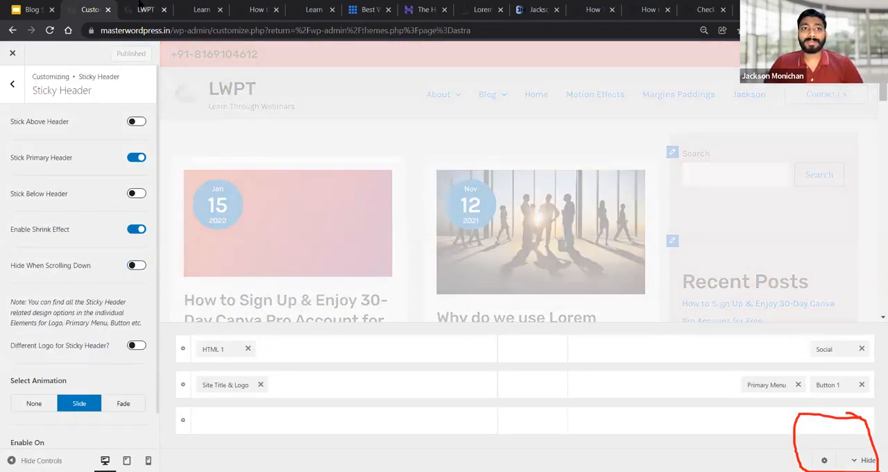
Reload the live site and check how the sticky primary header behaves down the page and back up
click(141, 8)
click(49, 30)
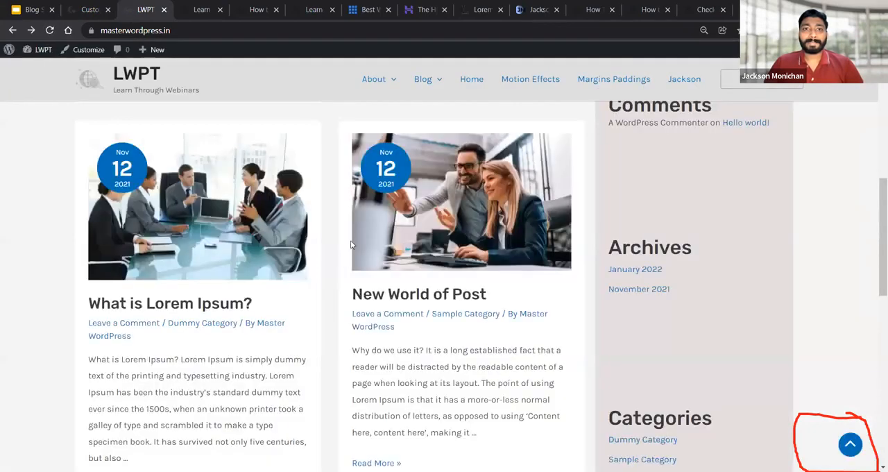
scroll(351, 242, up, 5)
drag(881, 154, 874, 116)
scroll(873, 121, down, 4)
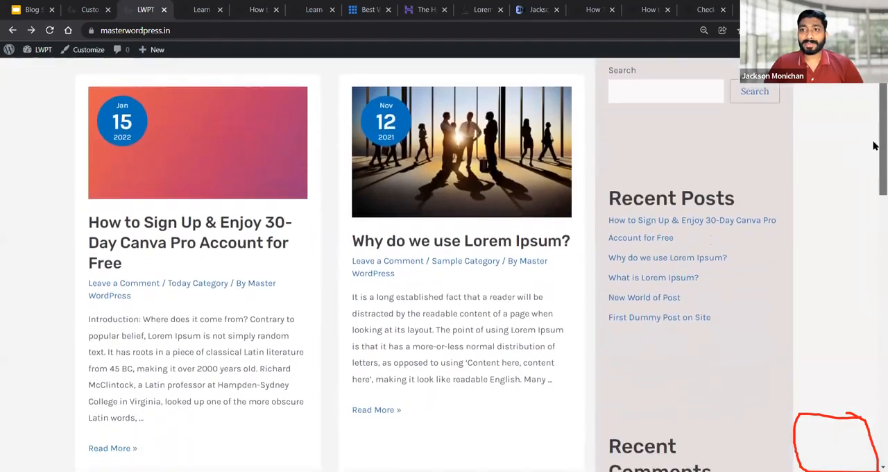
drag(874, 206, 874, 308)
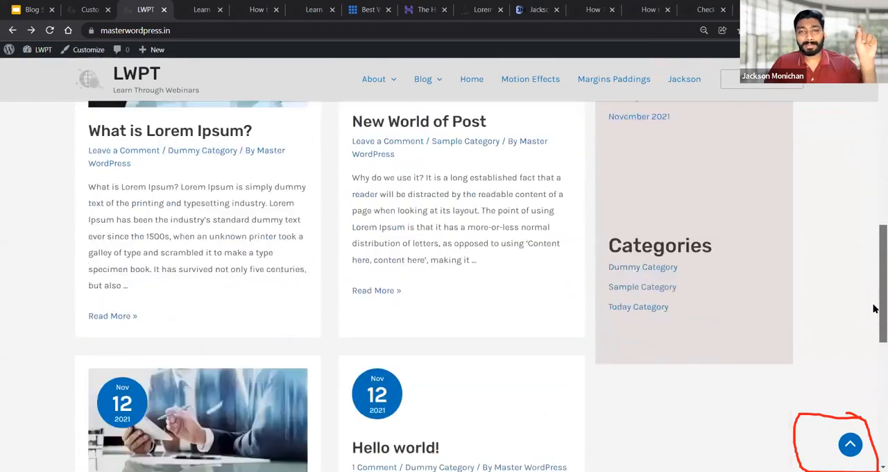
drag(874, 307, 874, 326)
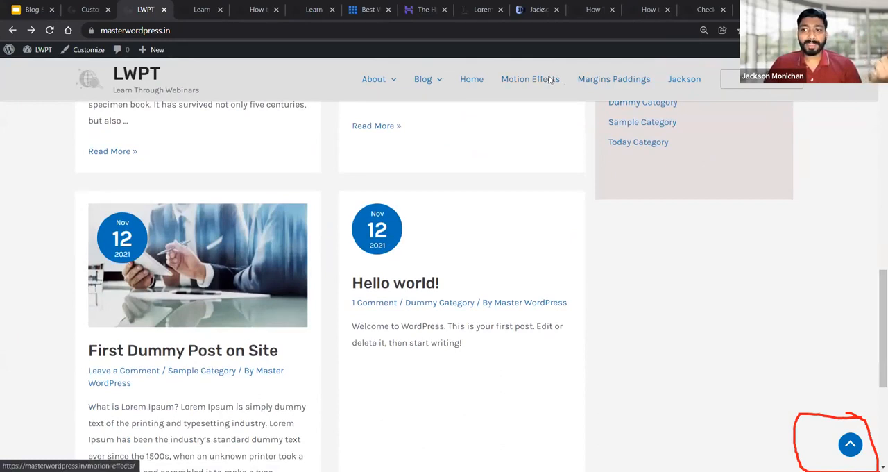
drag(877, 269, 876, 86)
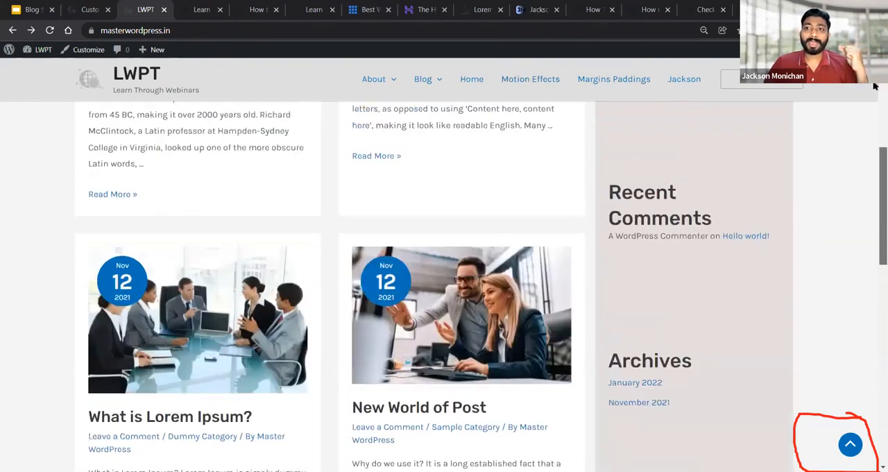
Review the remaining Sticky Header settings in the Customizer, including the animation and device options, and return to the Header Builder
click(77, 9)
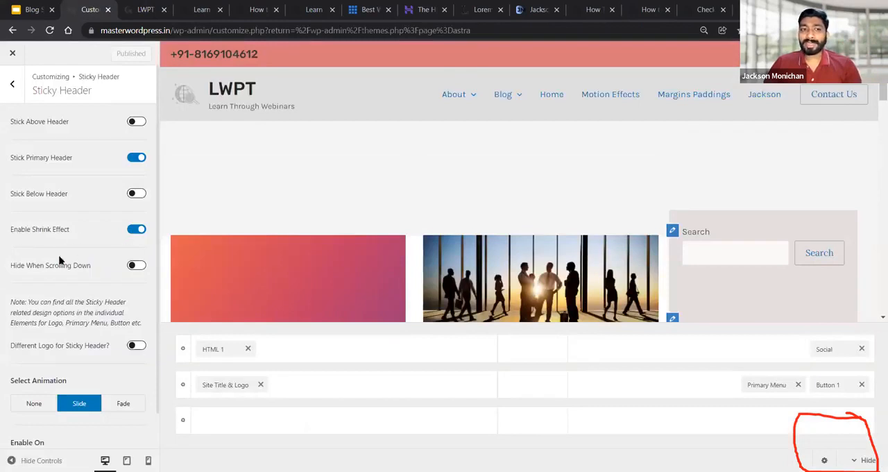
scroll(99, 296, down, 1)
scroll(98, 296, down, 1)
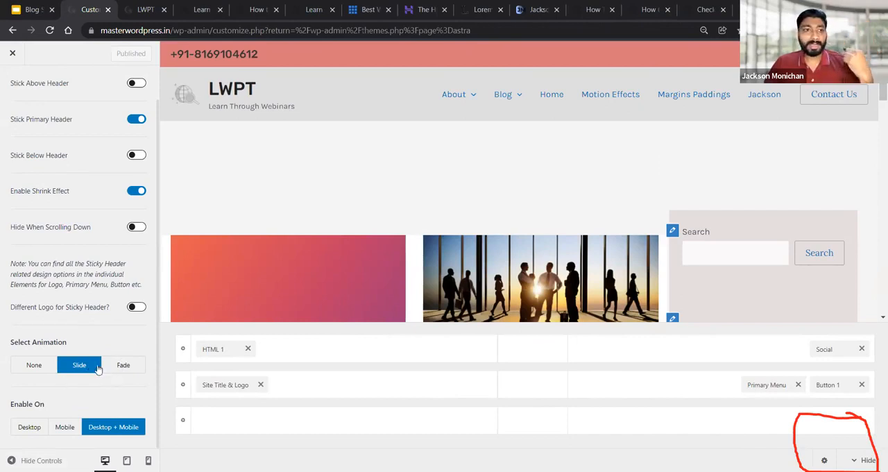
scroll(40, 290, up, 1)
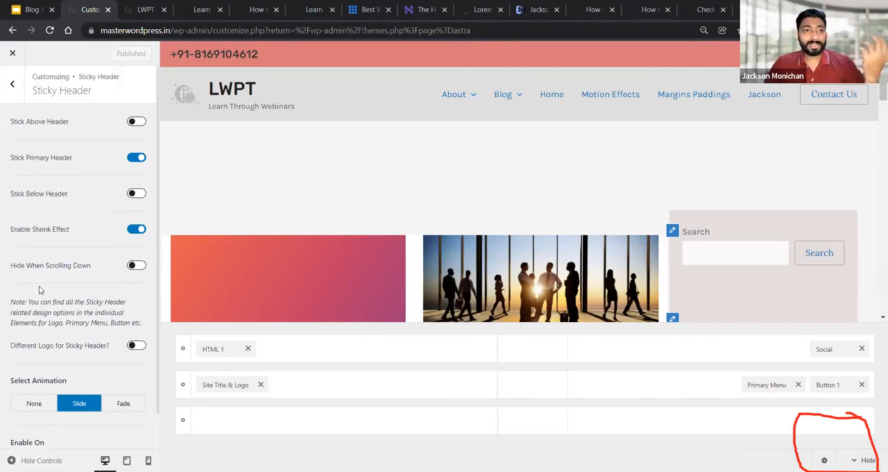
click(13, 86)
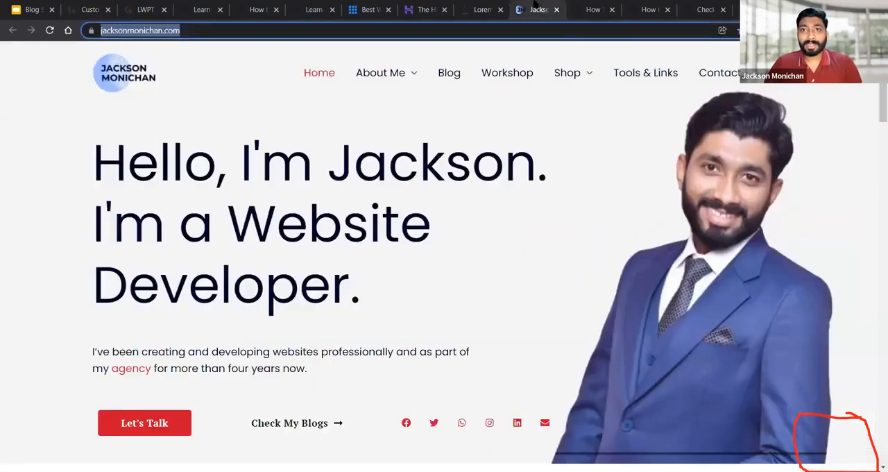
Switch to the developer's portfolio site to examine its header over the hero section, and return to the Customizer
click(539, 10)
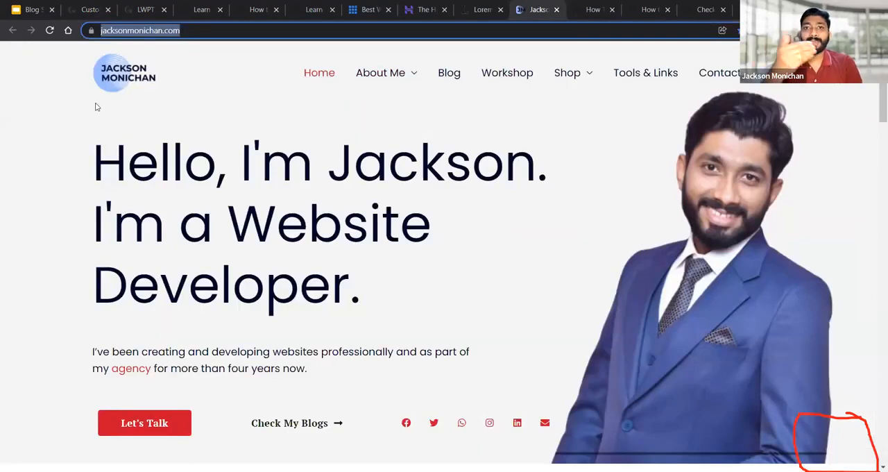
scroll(104, 107, down, 4)
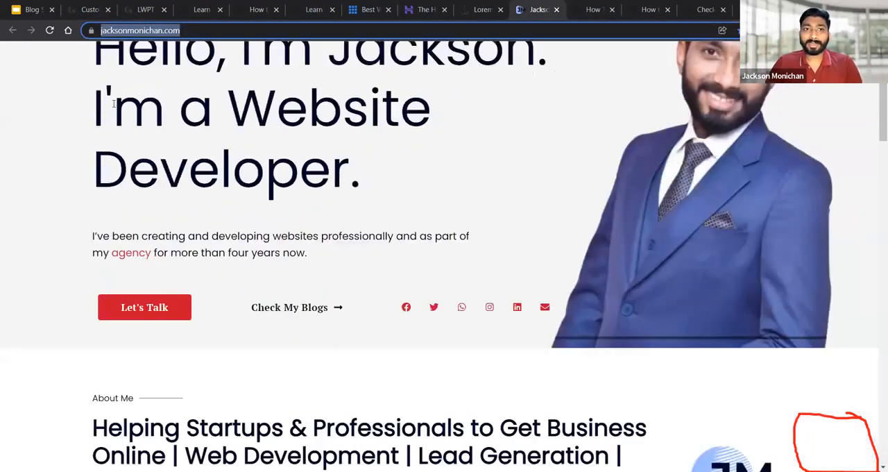
scroll(113, 108, up, 2)
scroll(113, 107, down, 1)
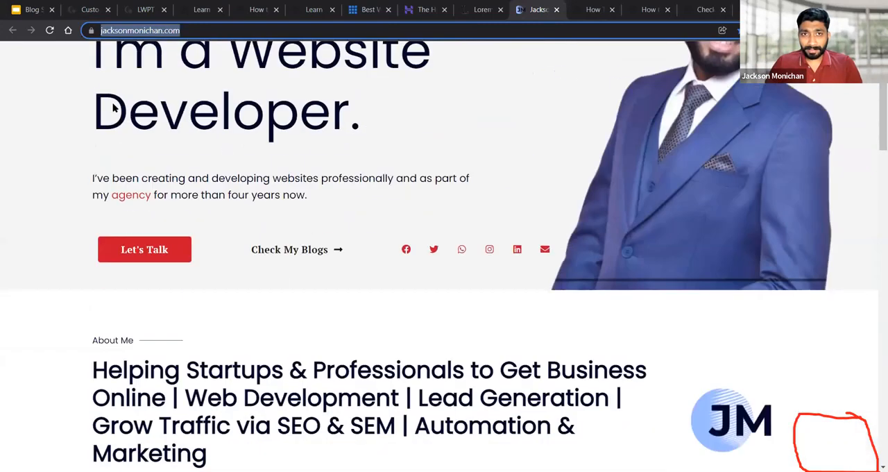
scroll(113, 107, up, 1)
drag(882, 97, 882, 75)
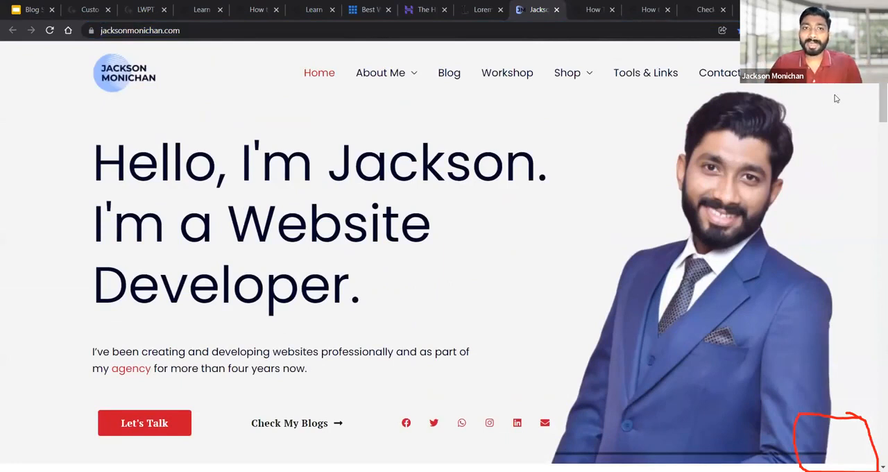
click(94, 7)
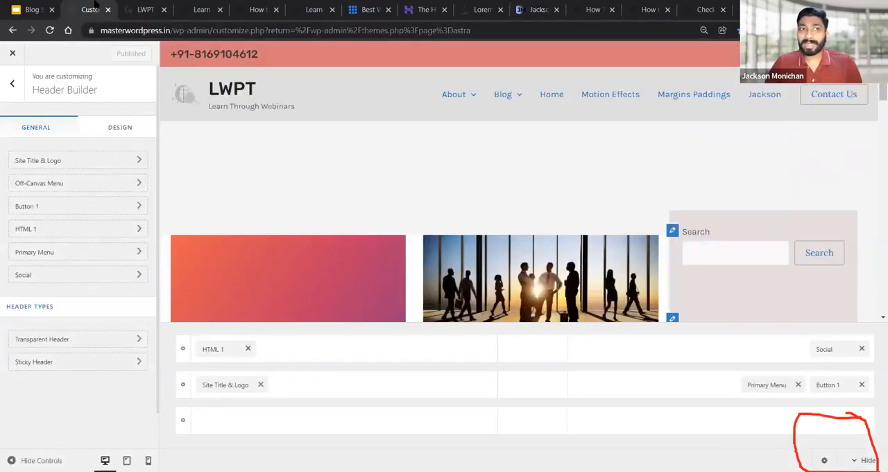
Review the Transparent Header's general options and its design colors for menu, submenu, social, search and button, and return to the Header Builder
click(48, 340)
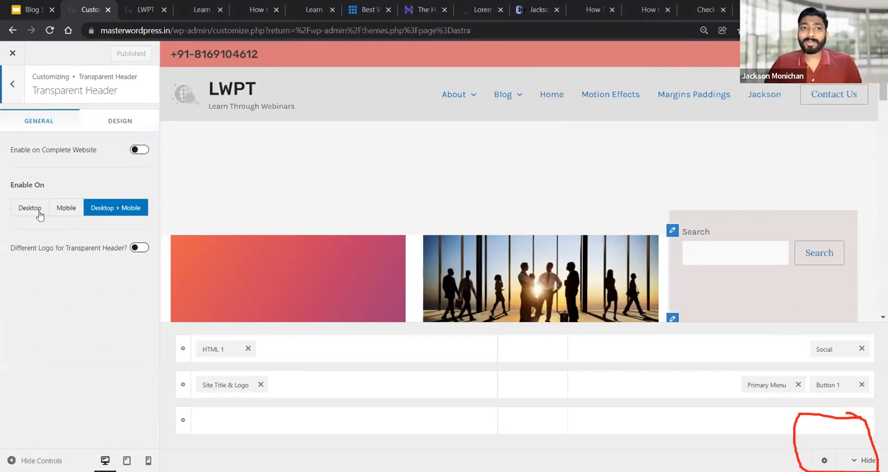
click(105, 123)
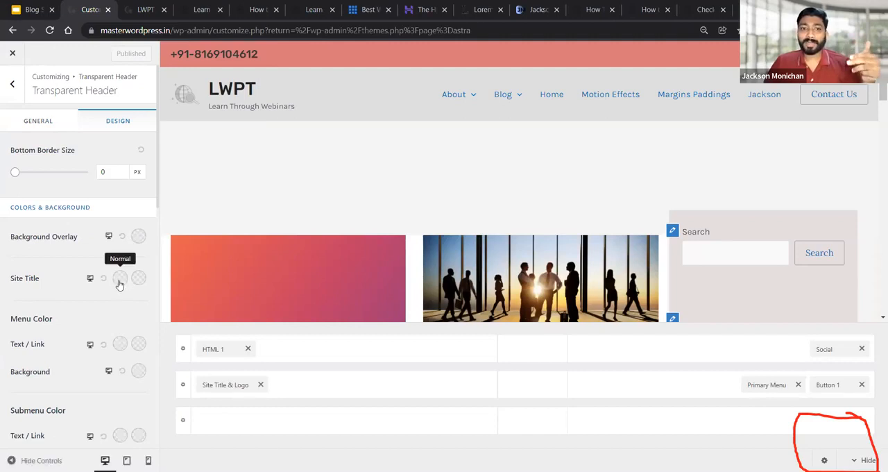
scroll(119, 326, down, 5)
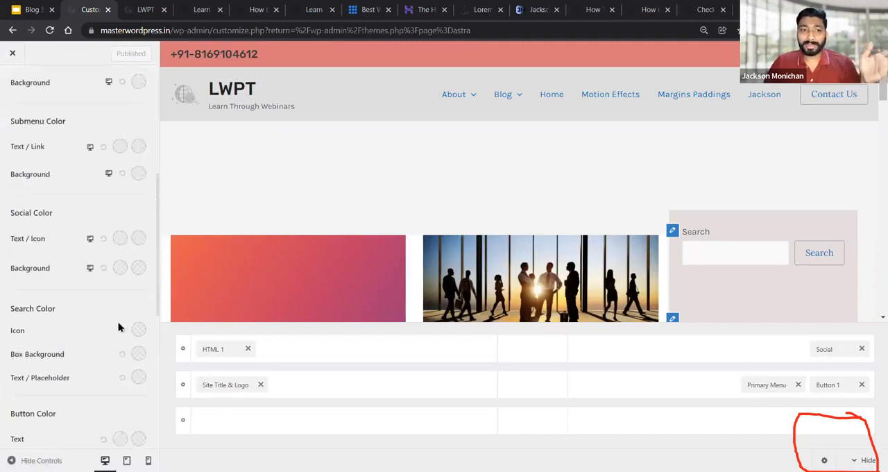
scroll(61, 174, up, 3)
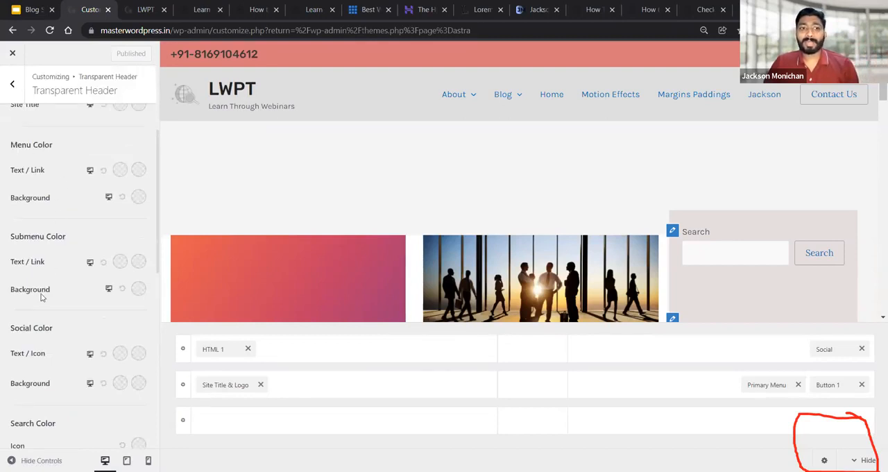
scroll(41, 299, down, 2)
scroll(52, 361, down, 4)
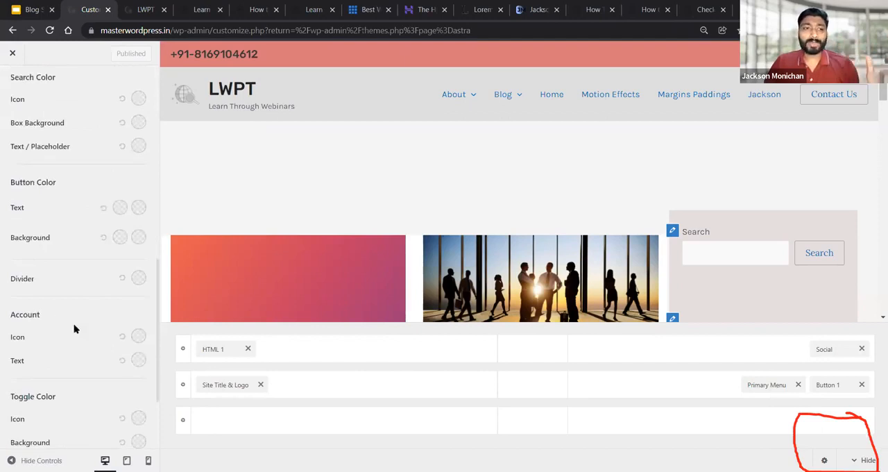
scroll(97, 267, up, 5)
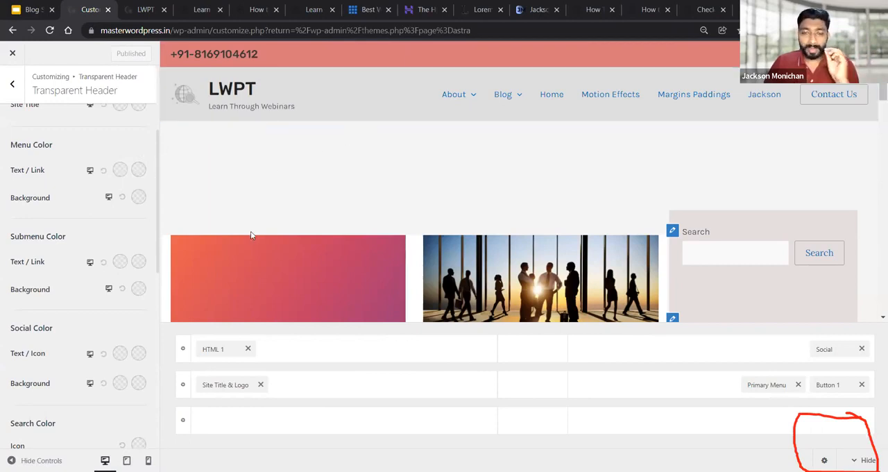
click(11, 86)
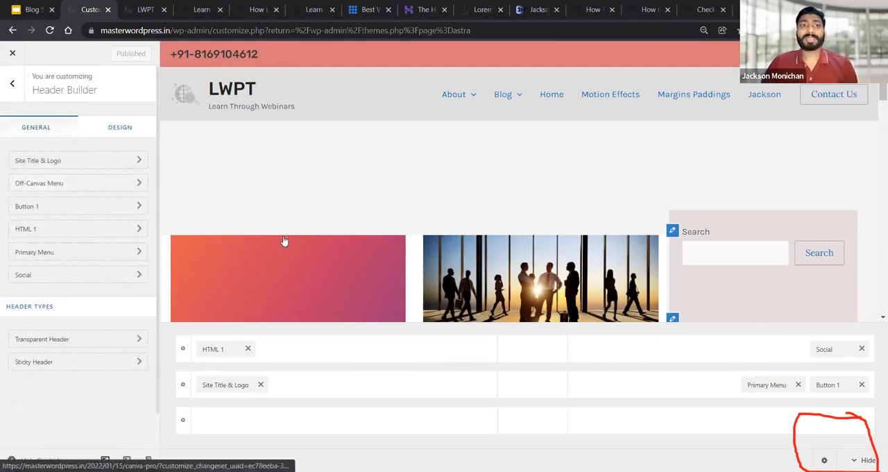
Leave the Header Builder, check the Breadcrumb header position setting, and return to the main Customizer list
click(9, 84)
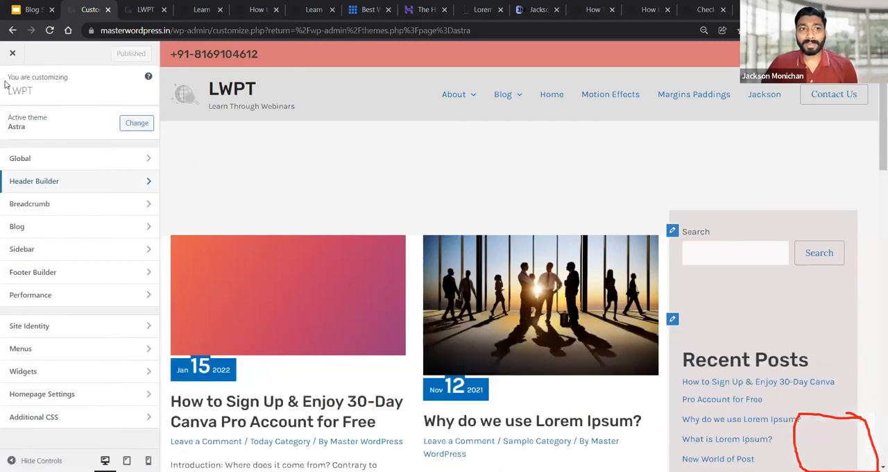
click(82, 205)
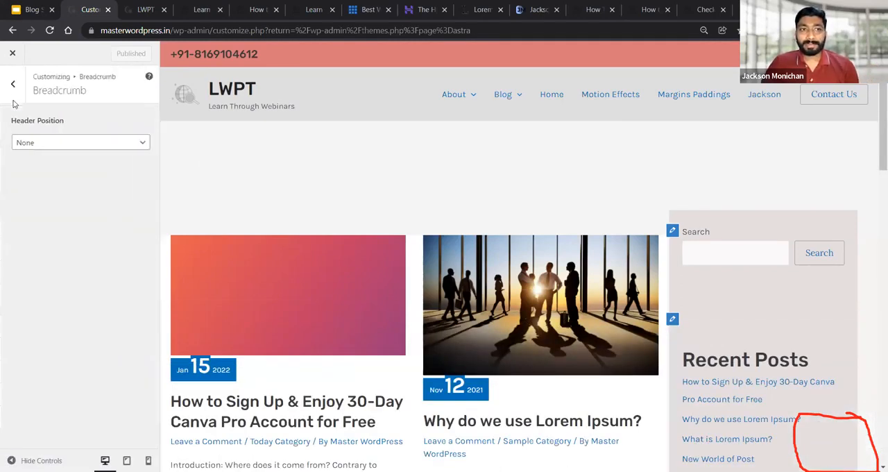
click(12, 85)
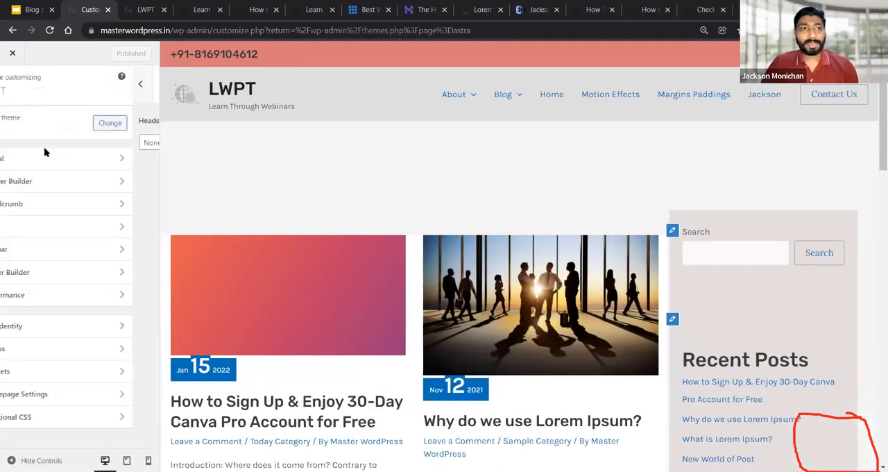
Review the Sidebar's general layout options and its design settings for colors, fonts and spacing, and return to the main Customizer list
click(67, 247)
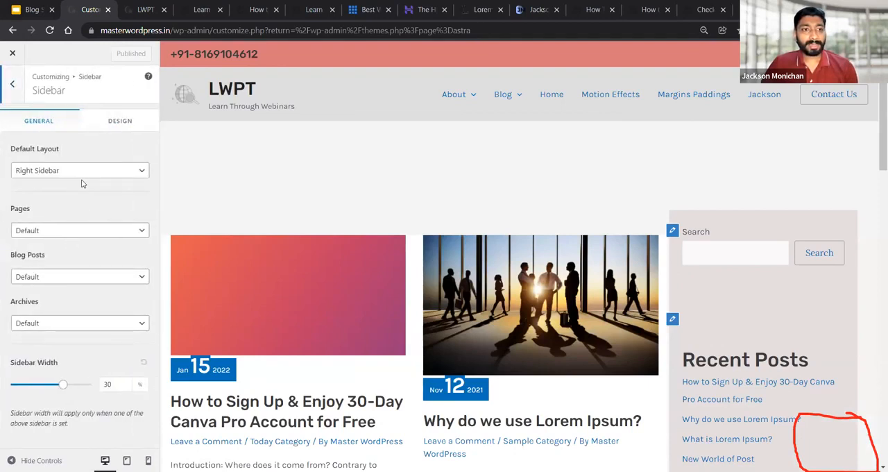
click(117, 121)
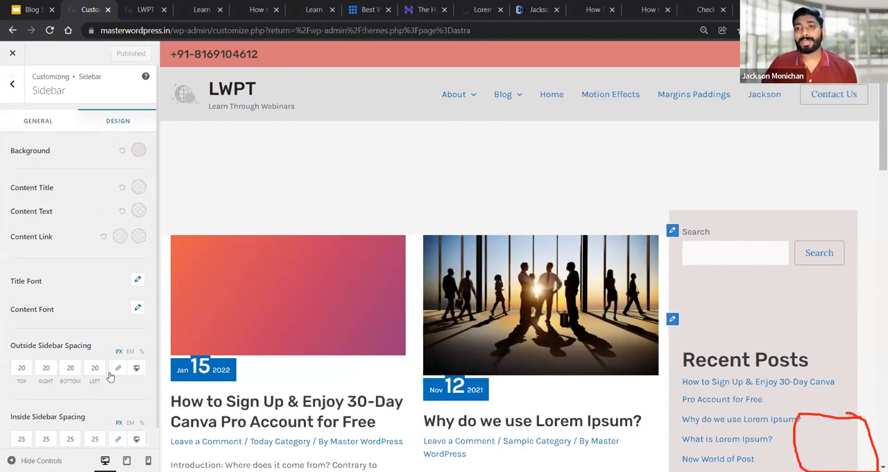
click(28, 123)
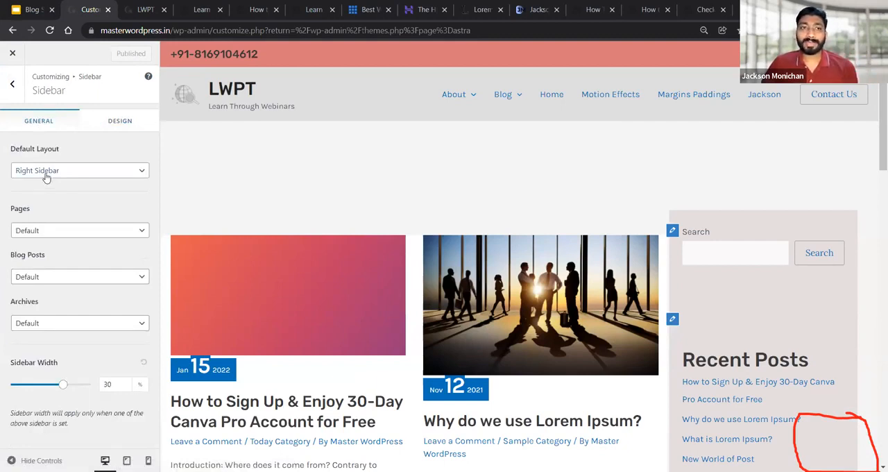
click(105, 123)
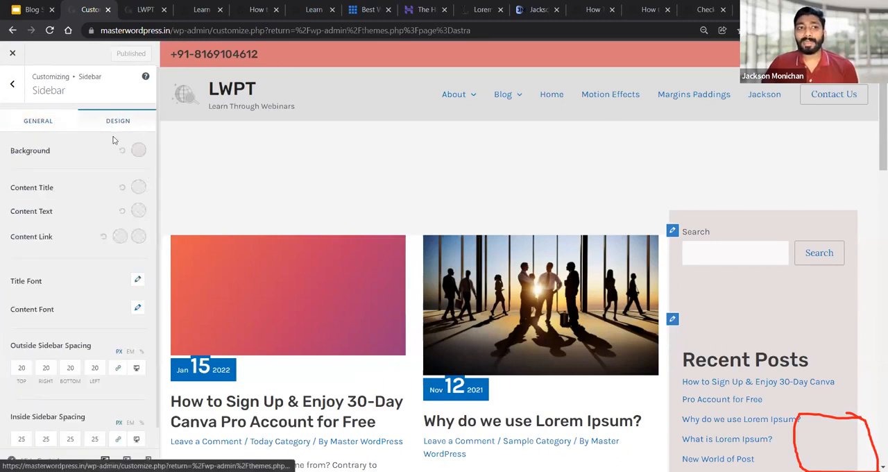
scroll(115, 250, down, 1)
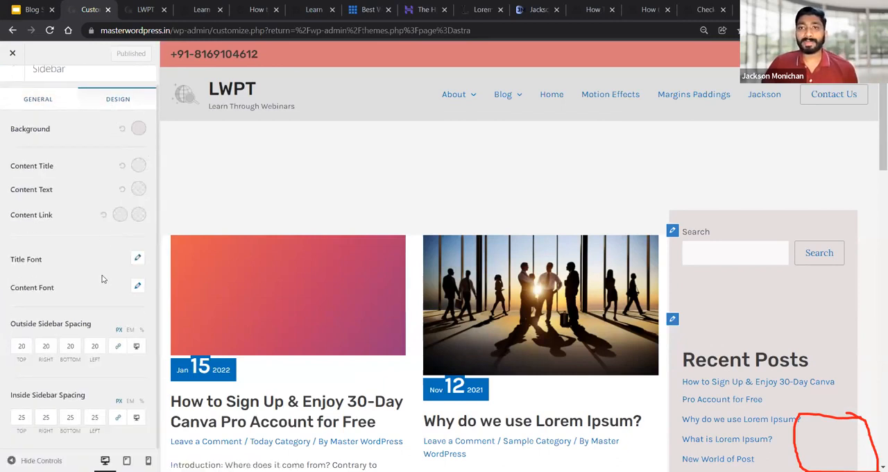
scroll(102, 274, up, 1)
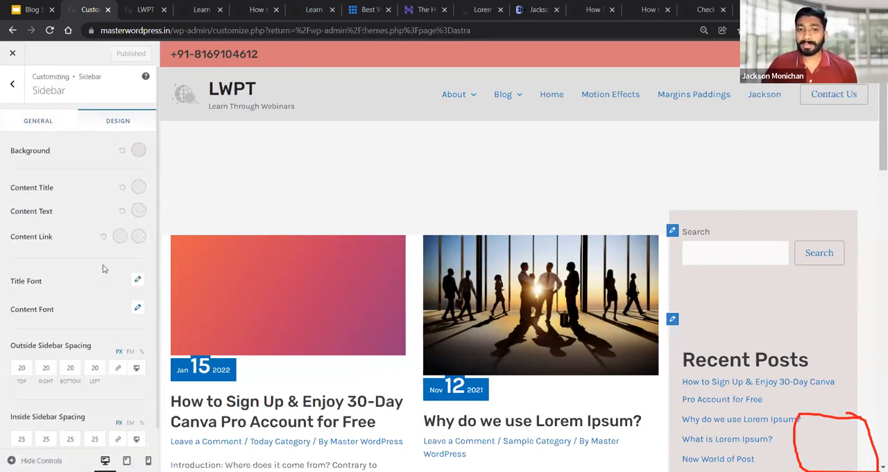
click(11, 86)
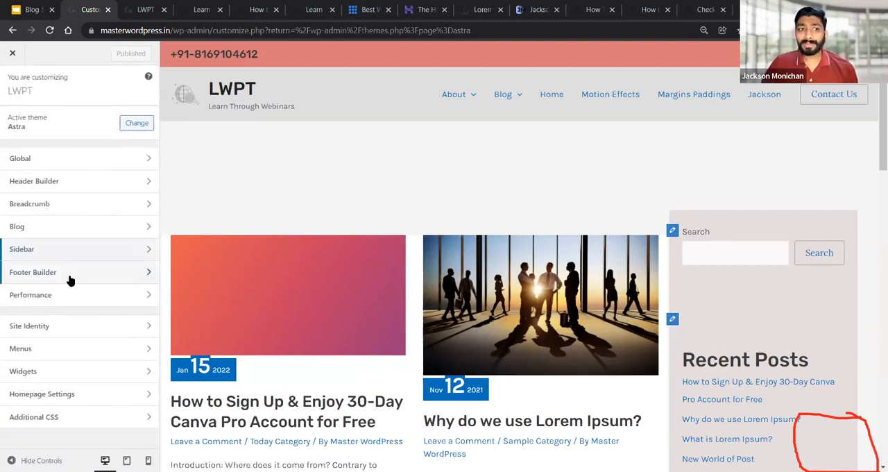
Examine the Footer Builder and the elements available for its empty top row, and return to the main Customizer list
click(64, 278)
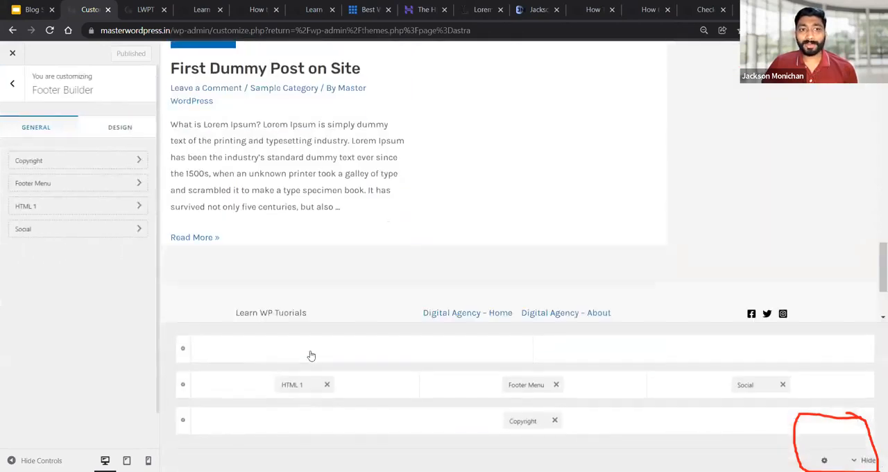
click(354, 353)
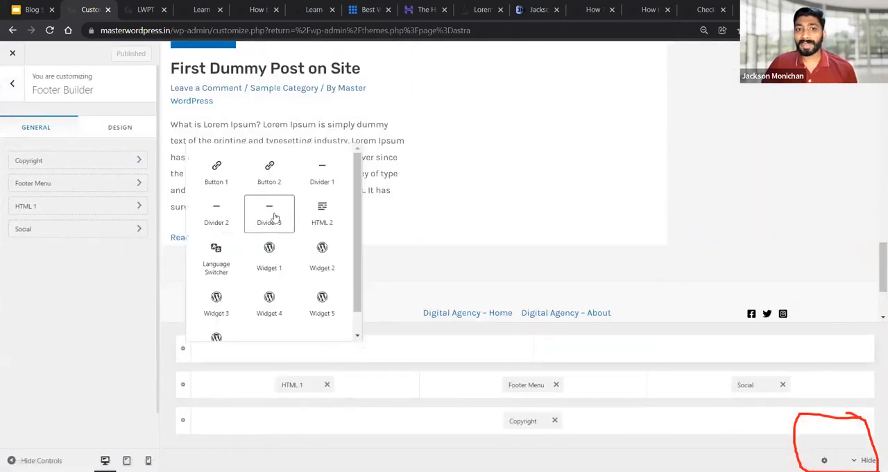
scroll(278, 185, down, 1)
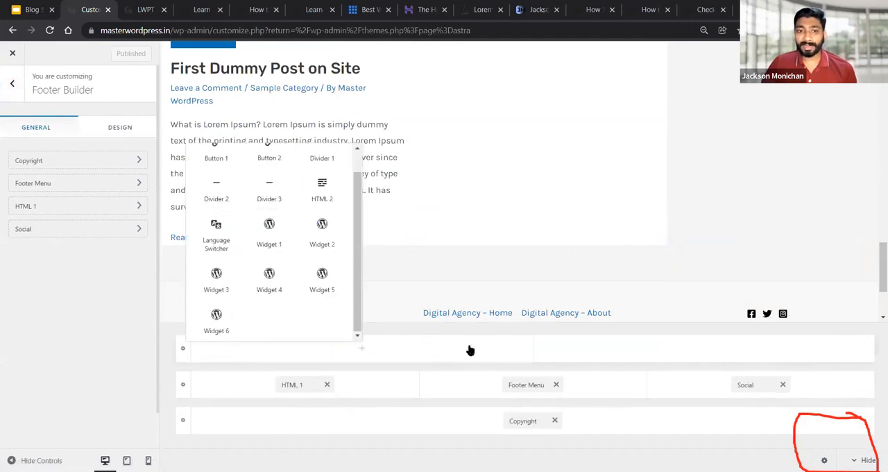
click(13, 85)
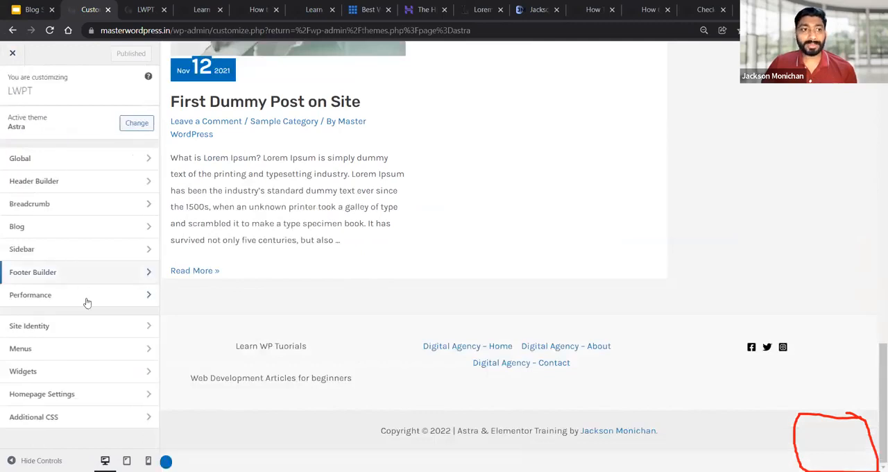
Open the Blog / Archive settings and view the post grid in the preview up to the page header
click(40, 231)
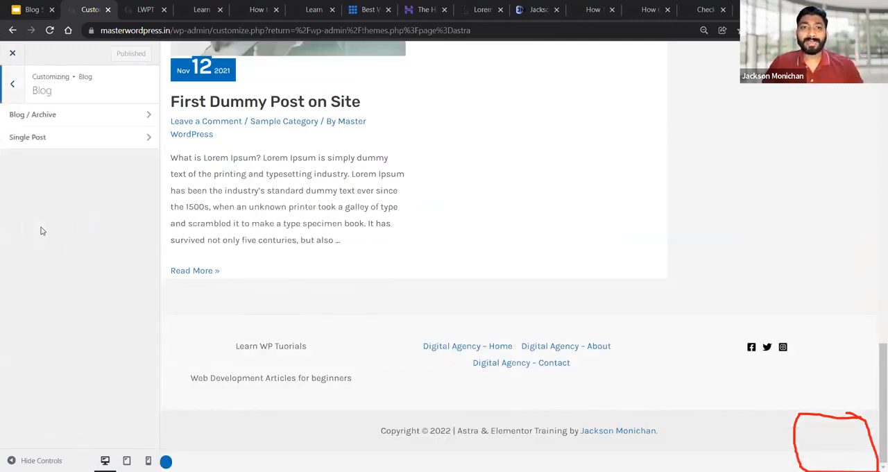
click(31, 119)
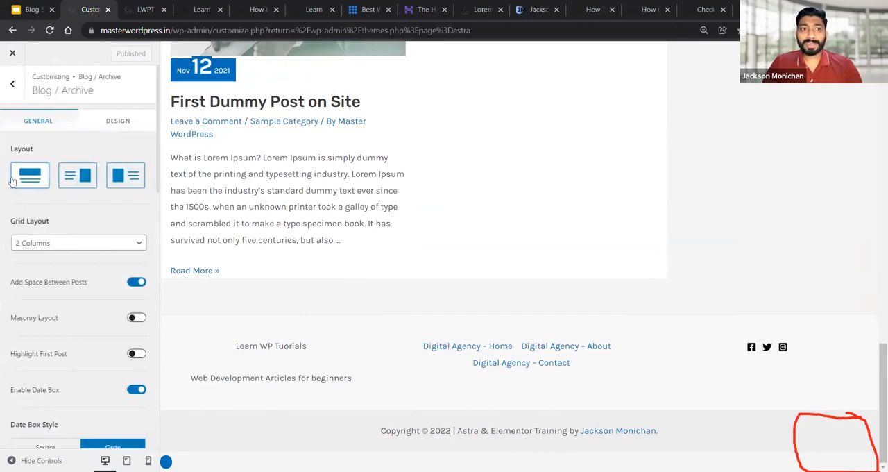
scroll(508, 201, up, 7)
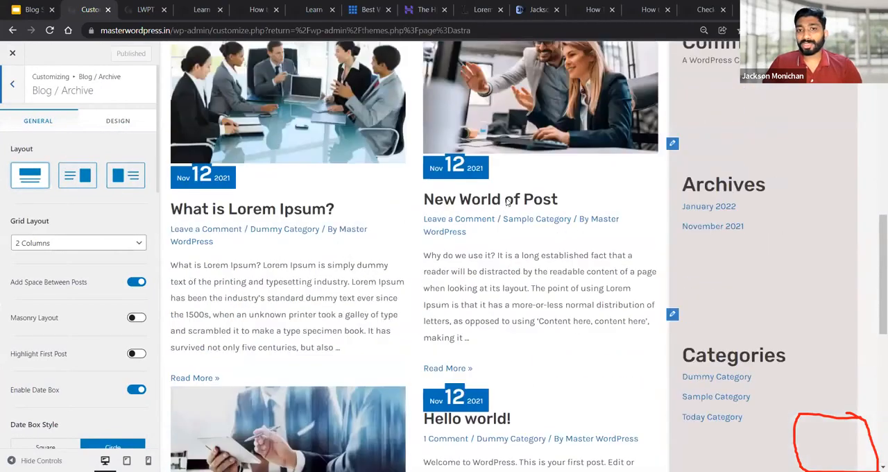
scroll(507, 201, up, 8)
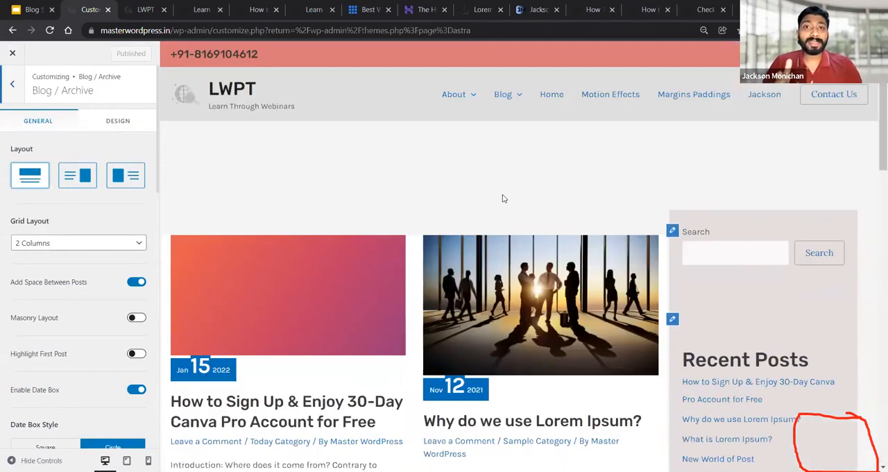
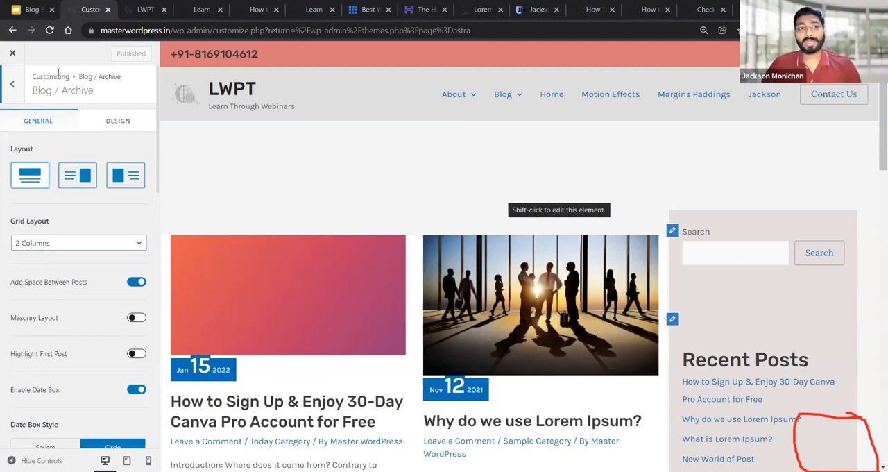
Return to the main Customizer list and reopen the Blog / Archive settings
click(14, 84)
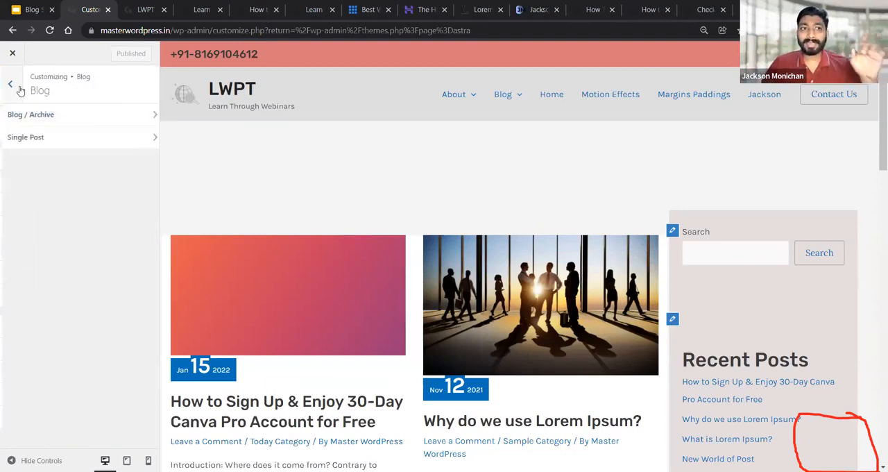
click(19, 86)
click(28, 225)
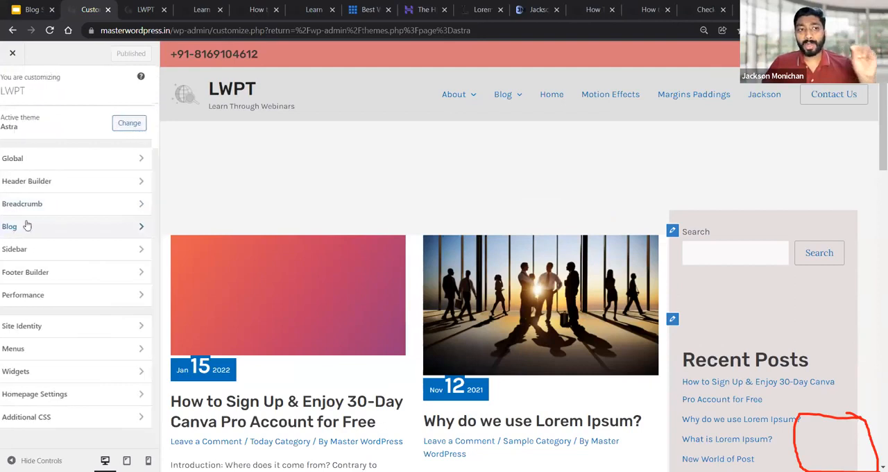
click(11, 117)
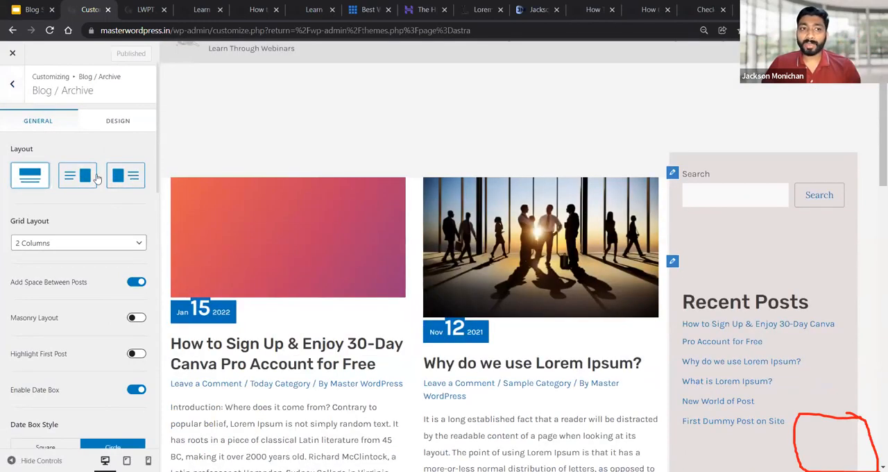
Try the archive layouts with the image right and left of the text, and restore the layout with the image on top
click(98, 179)
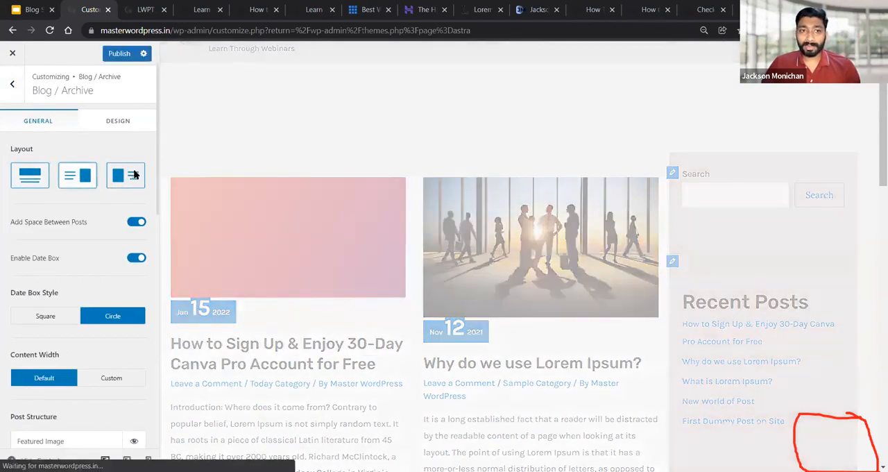
click(134, 176)
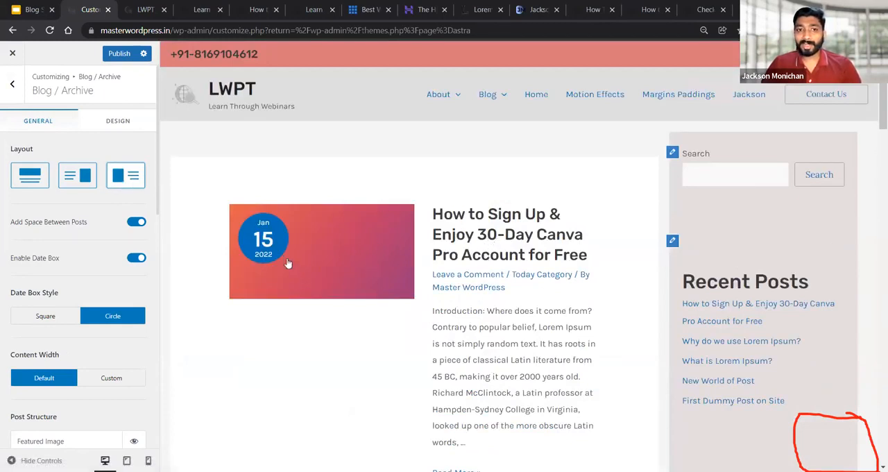
scroll(510, 280, down, 3)
scroll(509, 284, up, 3)
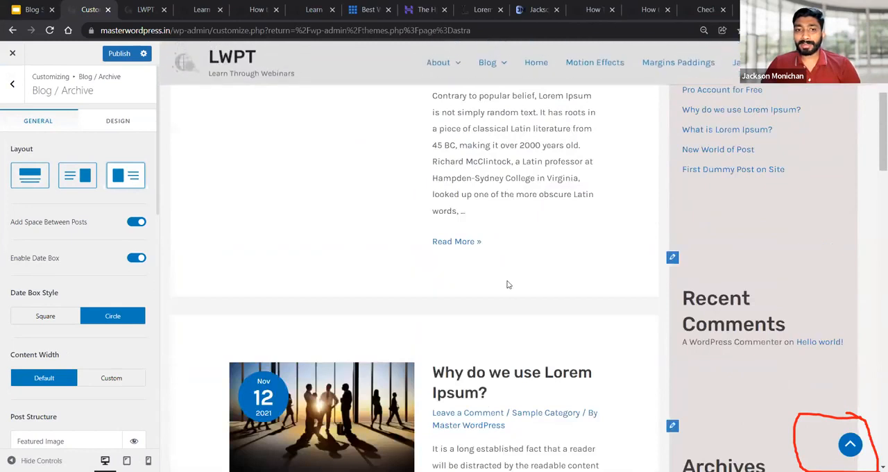
click(80, 186)
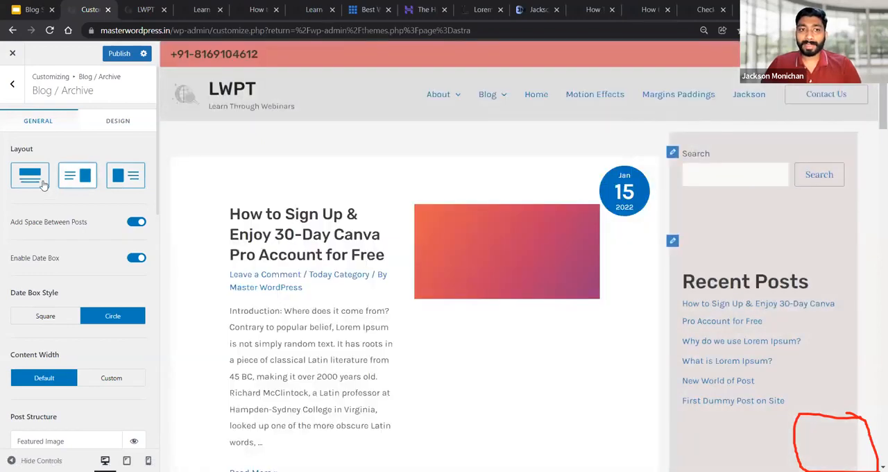
click(29, 178)
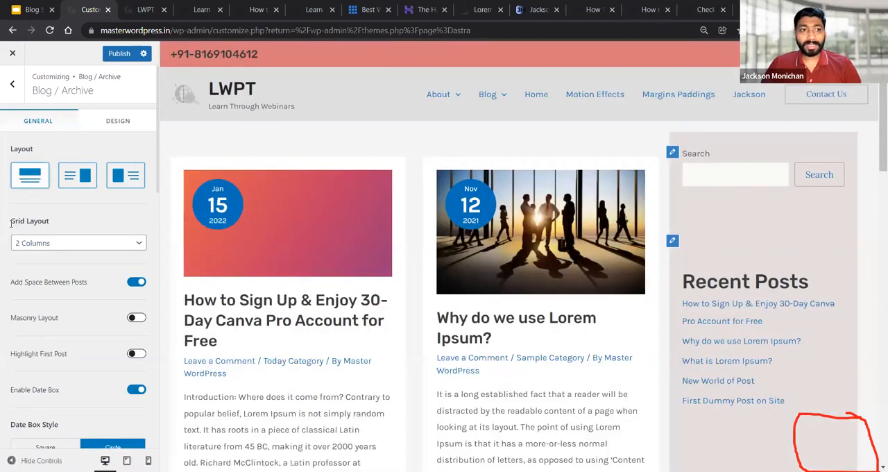
Try the 1 Column grid layout on the blog archive, view the posts in the preview, and restore 2 Columns
drag(14, 221, 22, 224)
click(38, 229)
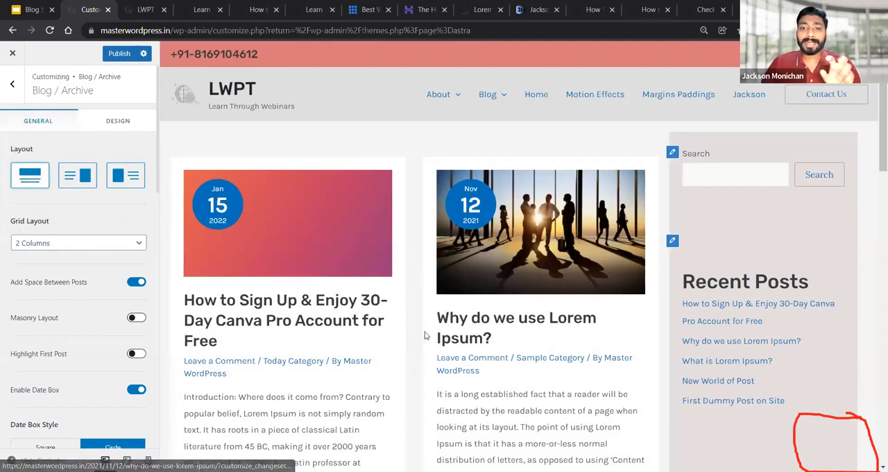
click(50, 247)
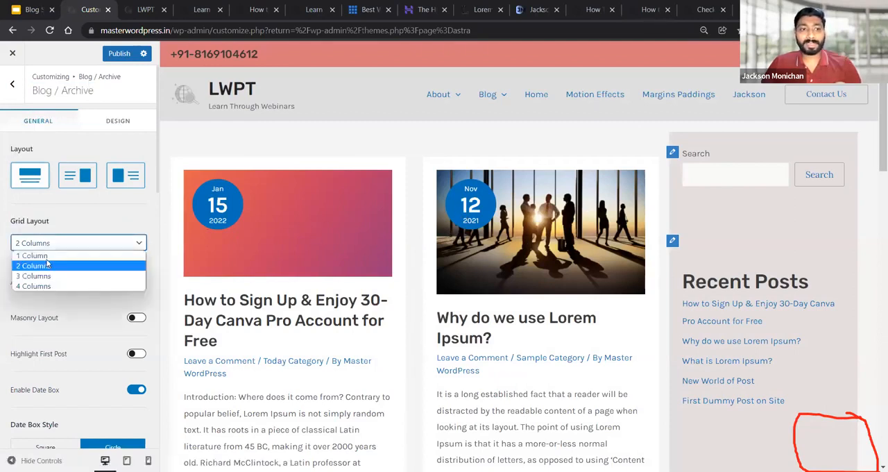
click(34, 255)
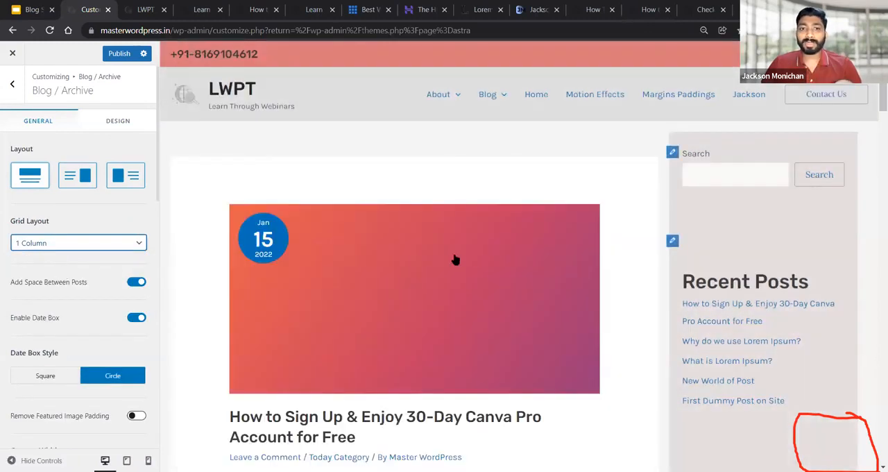
scroll(458, 257, down, 5)
scroll(475, 245, down, 4)
scroll(480, 244, up, 8)
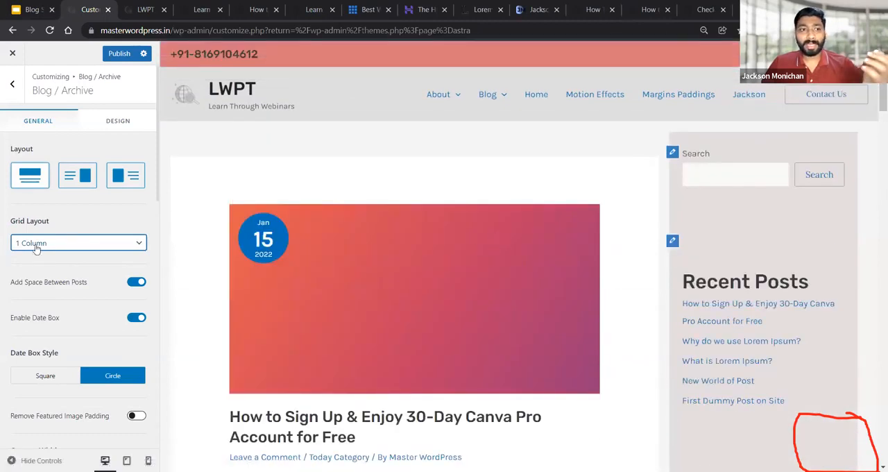
click(36, 243)
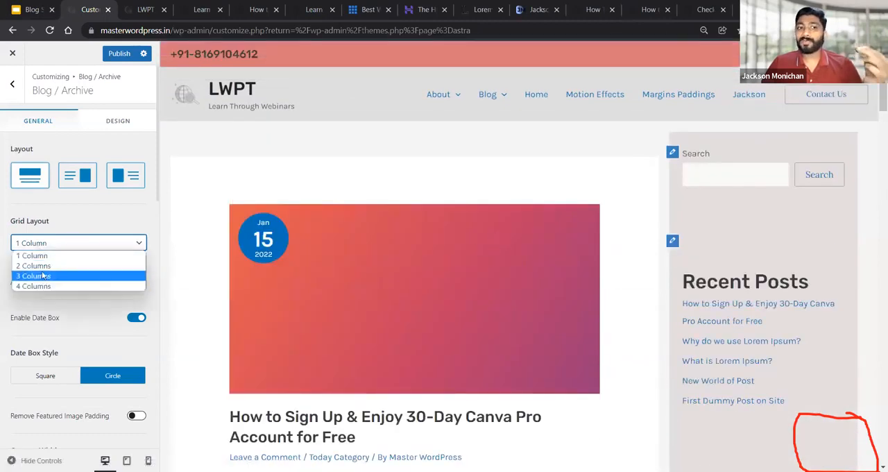
click(42, 271)
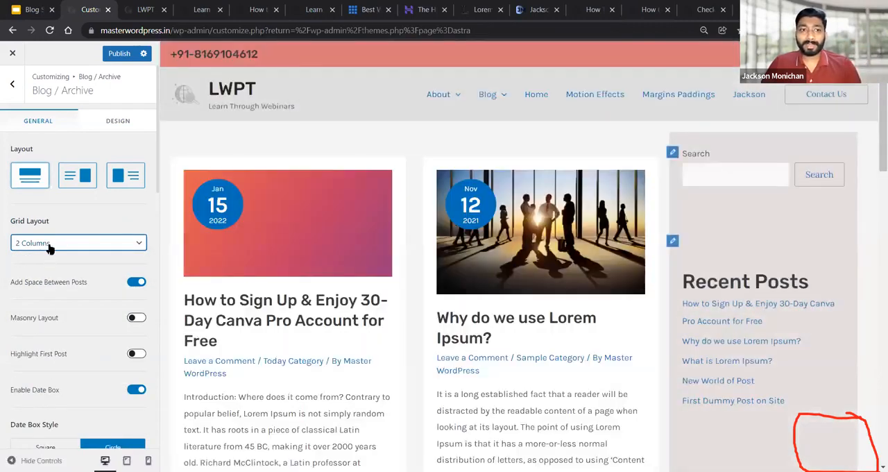
Try the 3 Columns grid layout on the blog archive, and set it back to 2 Columns
click(50, 244)
click(38, 275)
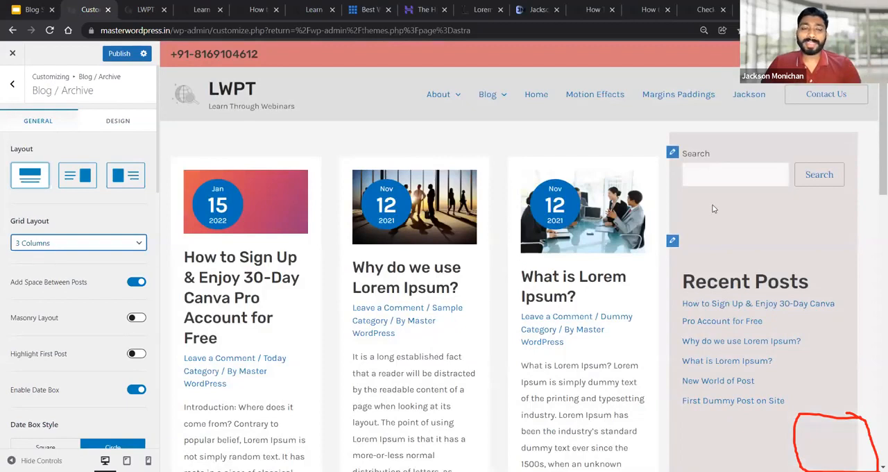
click(46, 249)
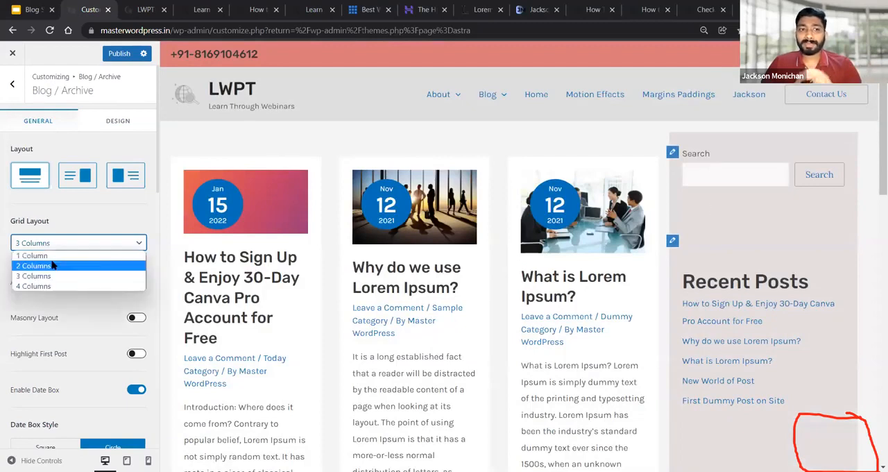
click(52, 265)
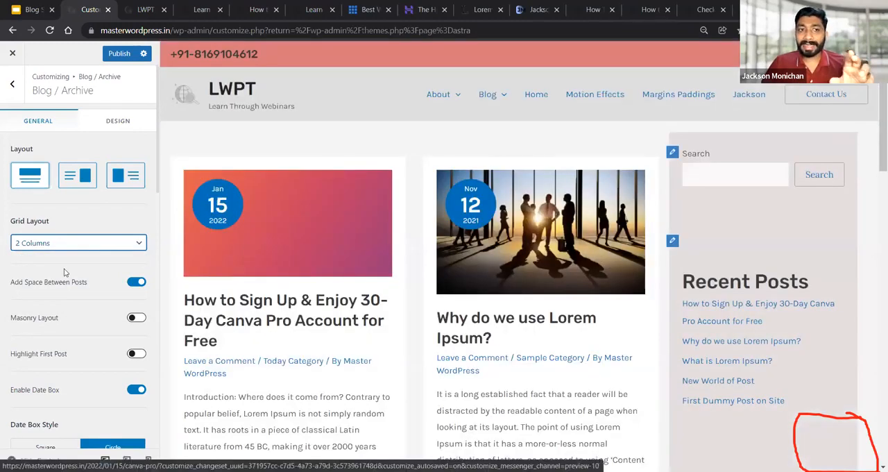
scroll(68, 274, down, 1)
scroll(68, 274, up, 1)
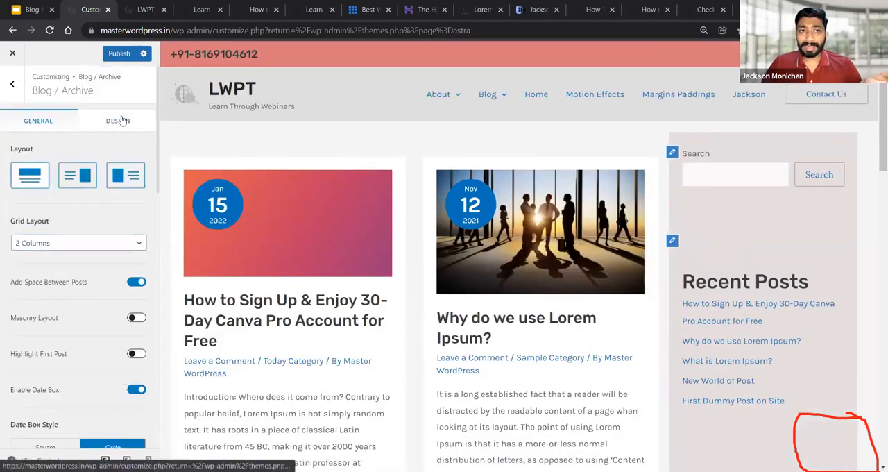
Check the archive's design settings for content color, fonts and post spacing, and return to the general options
click(117, 122)
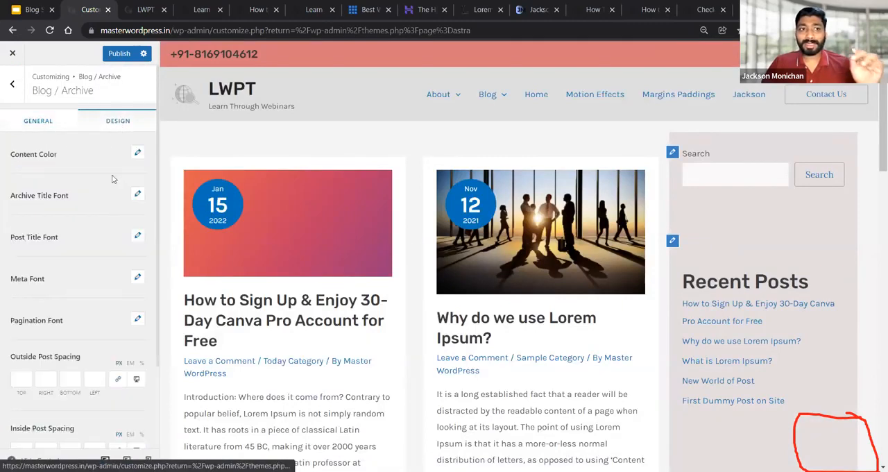
click(57, 127)
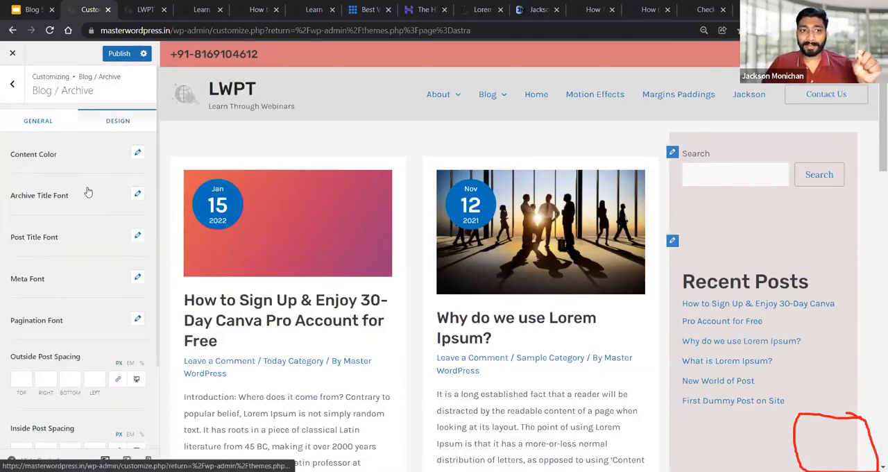
scroll(88, 198, down, 1)
scroll(287, 260, down, 2)
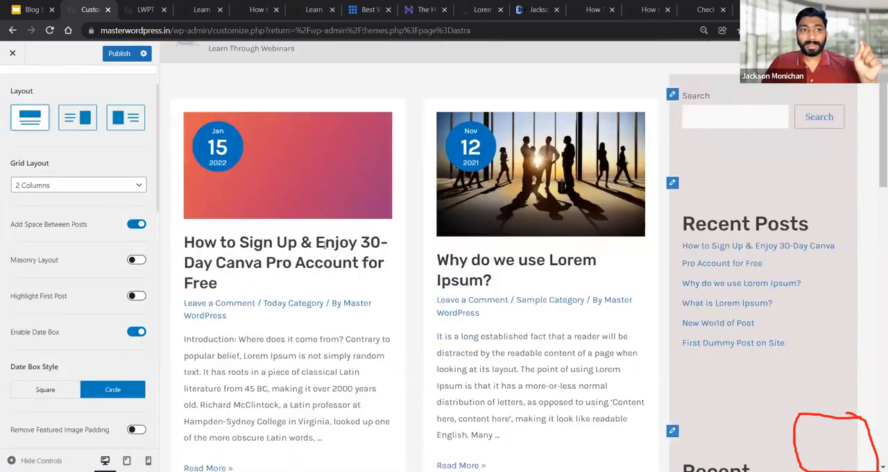
Enable Masonry Layout for the blog archive and view the posts in the preview down to the last ones
click(136, 259)
scroll(307, 256, down, 1)
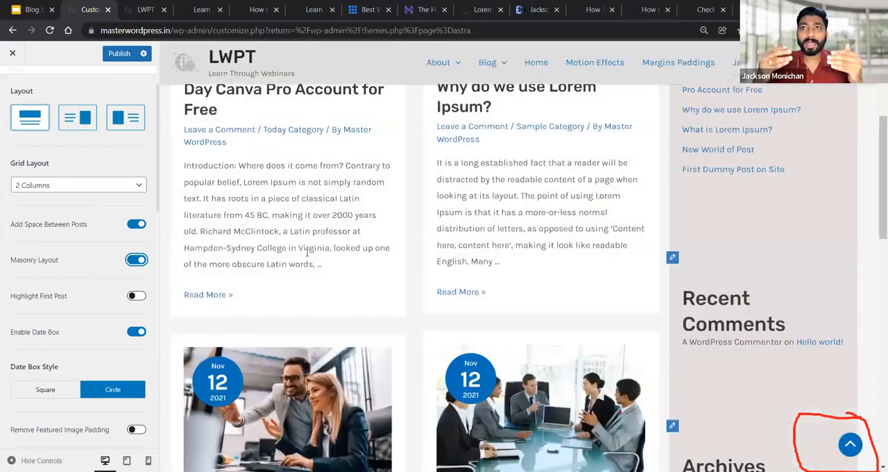
scroll(498, 203, down, 6)
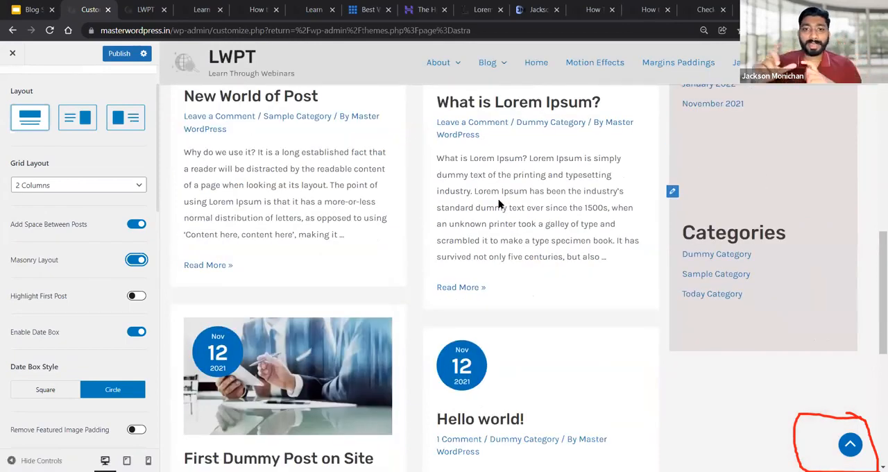
scroll(577, 372, down, 1)
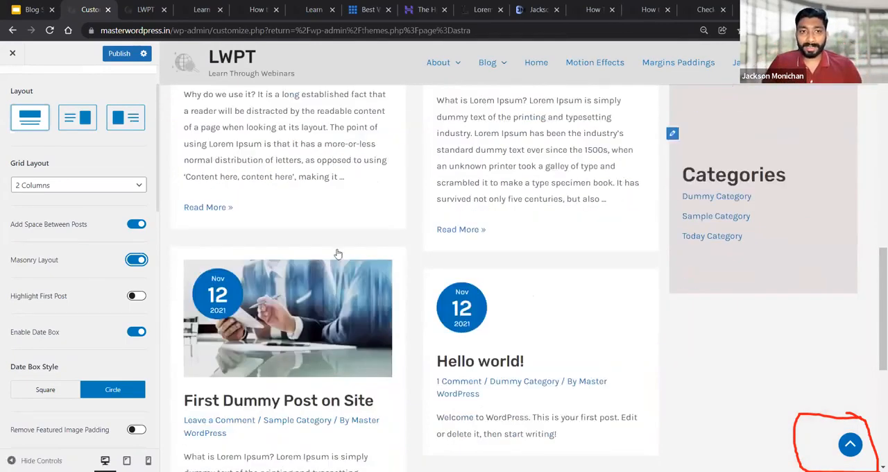
Mark the gaps between the staggered post cards in the preview with red lines and arrows, and clear all annotations
click(113, 273)
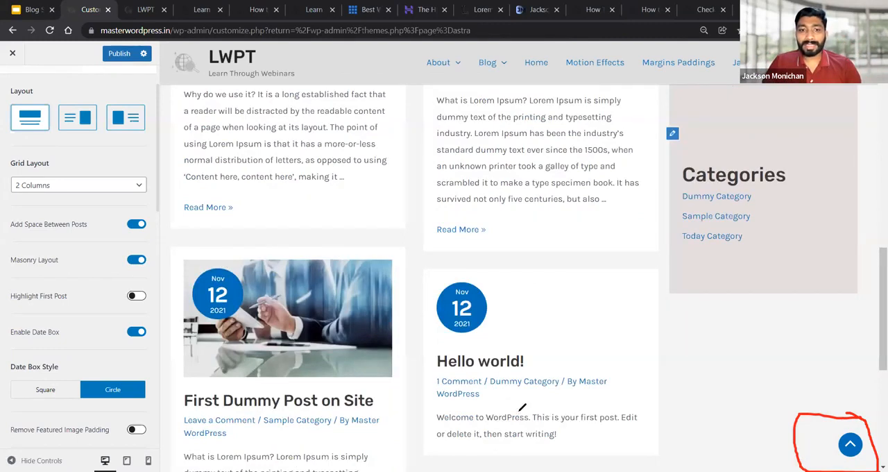
drag(397, 226, 665, 220)
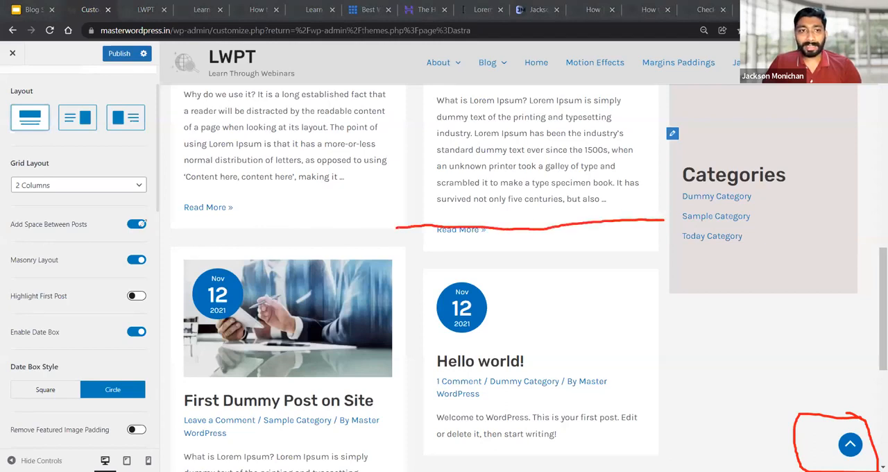
mouse_move(169, 227)
mouse_down()
mouse_move(367, 238)
mouse_move(415, 229)
mouse_up()
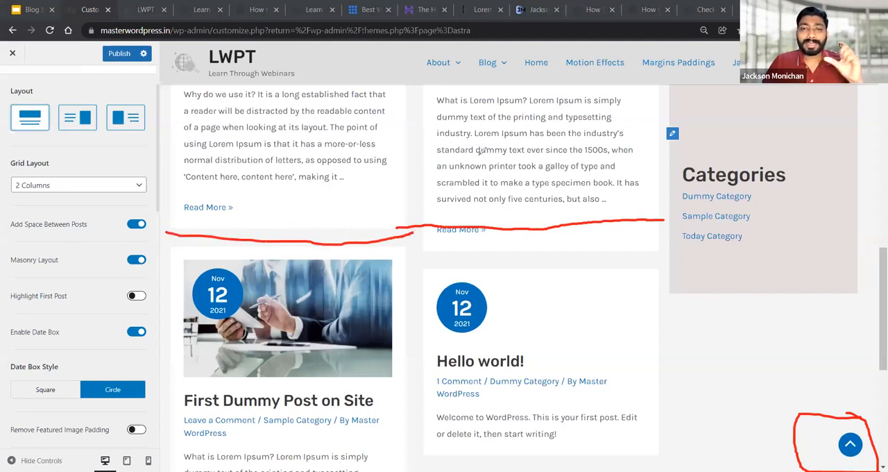
mouse_move(349, 226)
mouse_down()
mouse_move(407, 222)
mouse_move(390, 227)
mouse_up()
drag(361, 218, 361, 228)
mouse_move(446, 261)
mouse_down()
mouse_move(451, 248)
mouse_move(444, 251)
mouse_move(510, 259)
mouse_move(464, 277)
mouse_up()
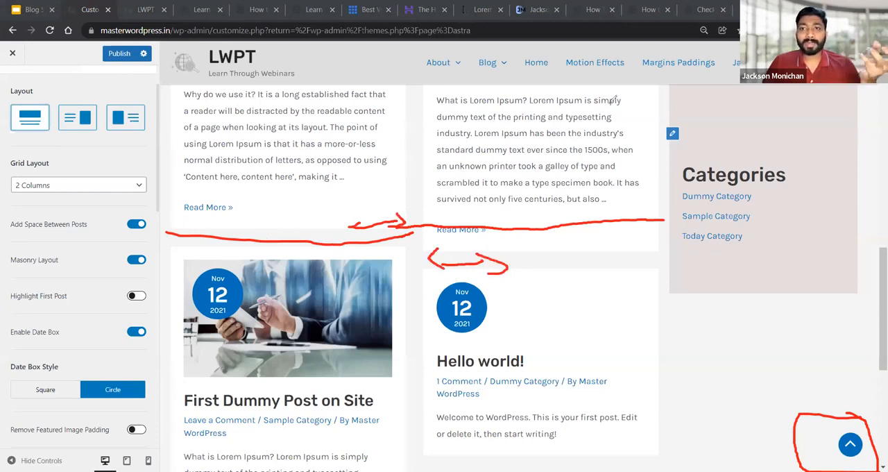
key(e)
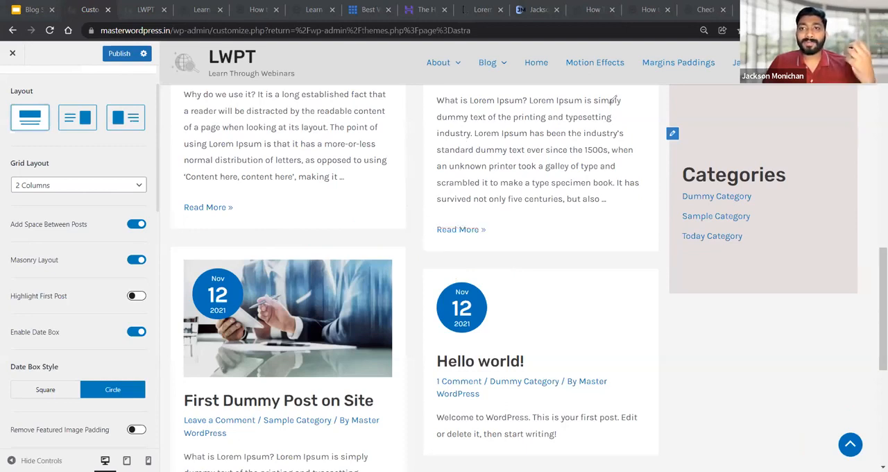
Disable Masonry Layout and view the post grid in the preview down to the footer and back up
click(136, 260)
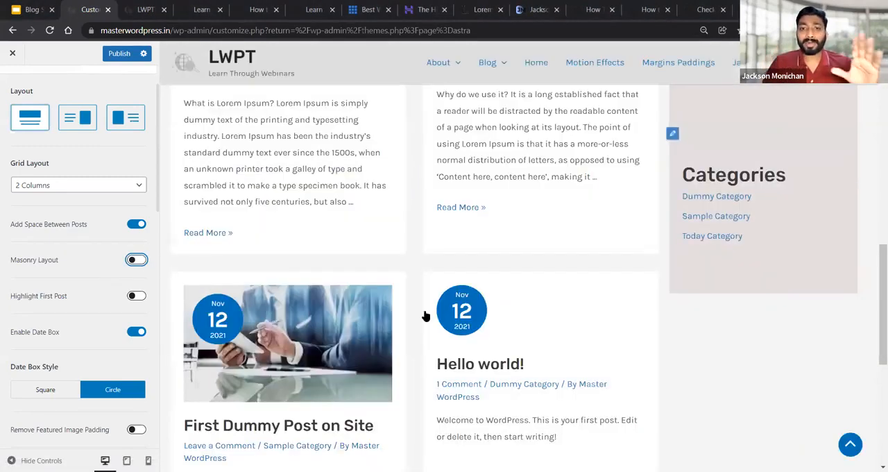
scroll(501, 266, down, 5)
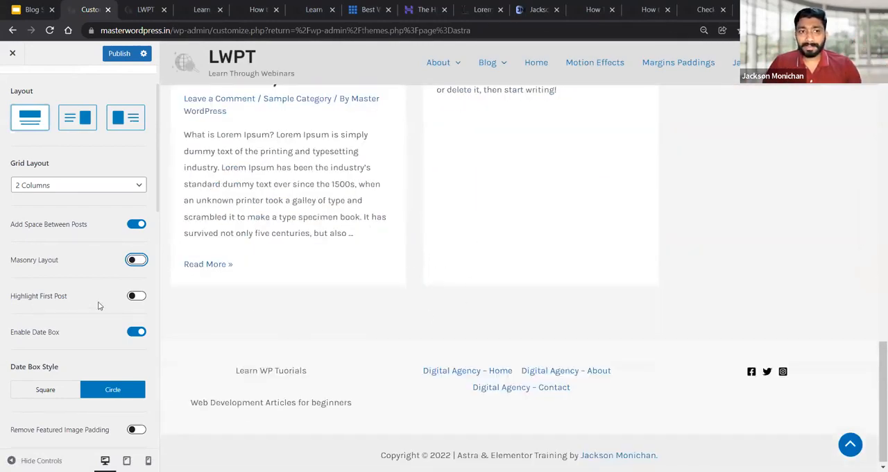
scroll(423, 269, up, 10)
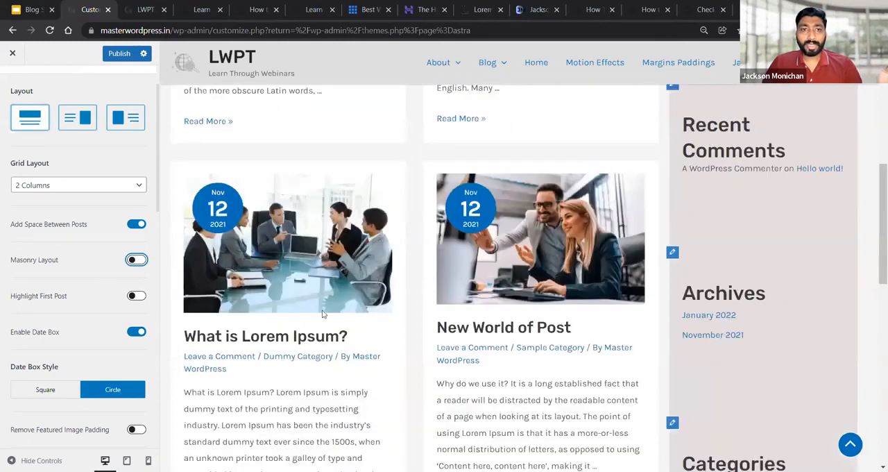
scroll(322, 314, up, 5)
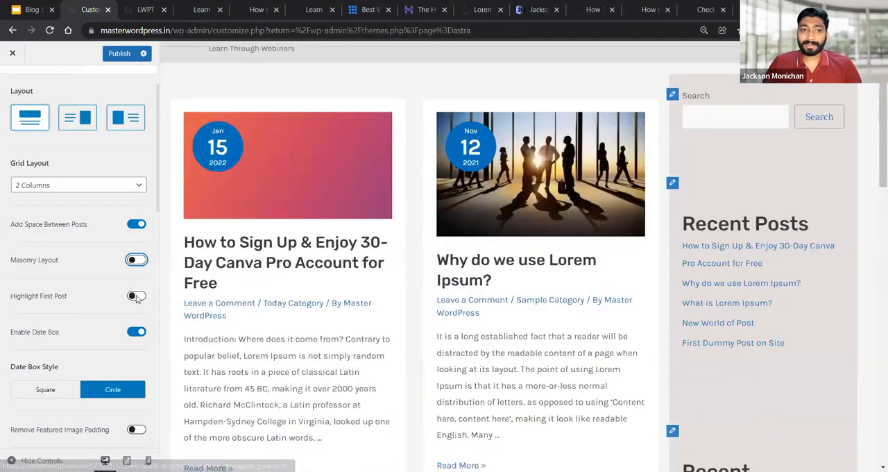
Enable Highlight First Post for the blog archive and view the post grid in the preview
click(135, 297)
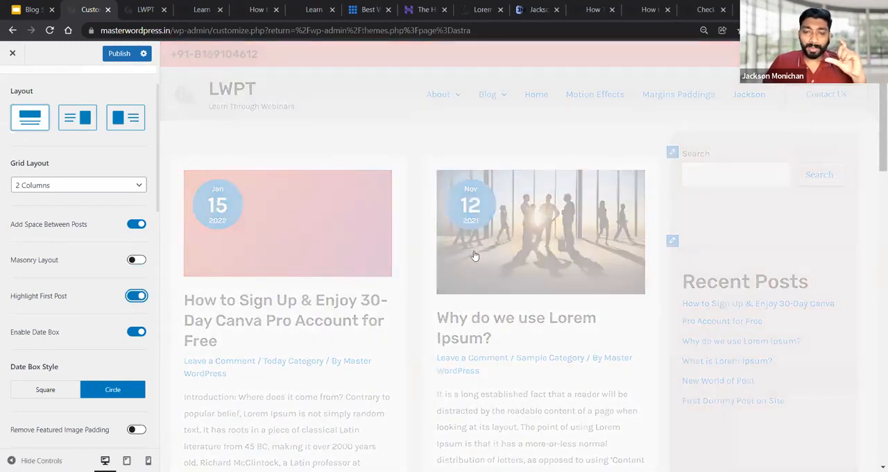
scroll(488, 250, down, 5)
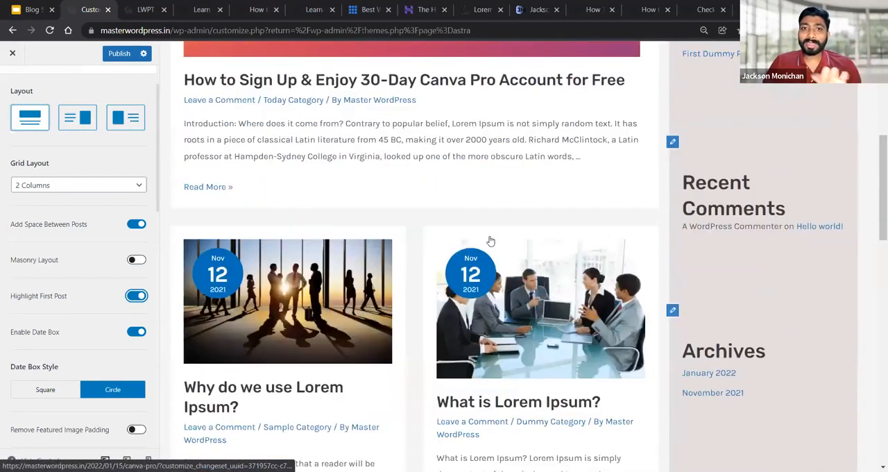
Disable the date box for the blog archive, view the post grid in the preview, and enable the date box again
scroll(490, 241, down, 3)
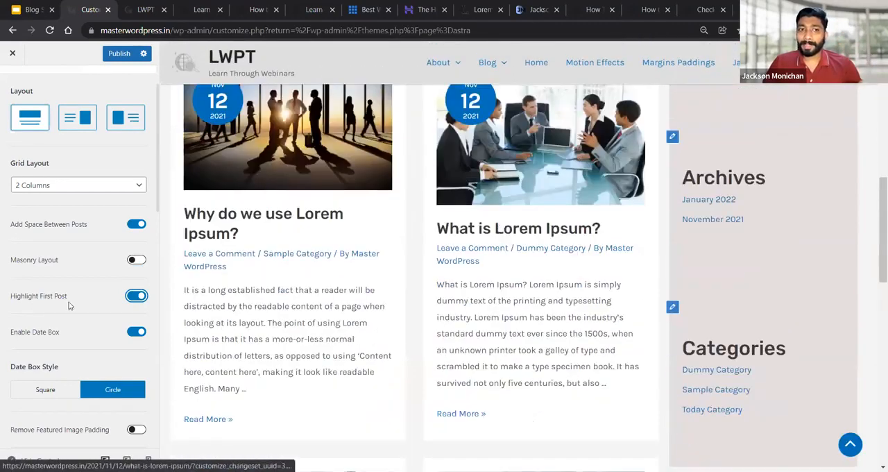
scroll(361, 278, down, 4)
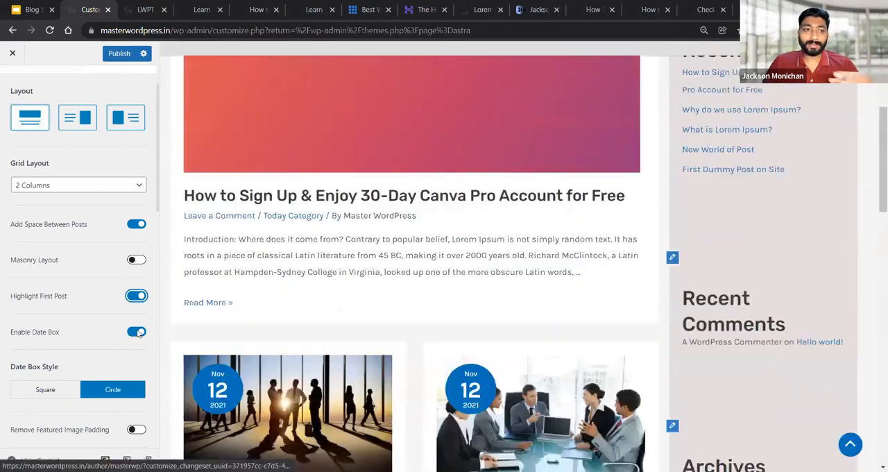
click(138, 333)
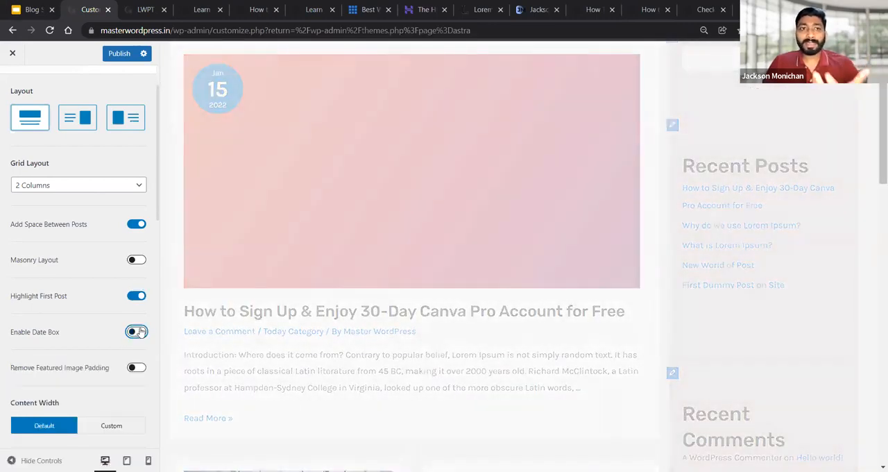
scroll(434, 252, down, 4)
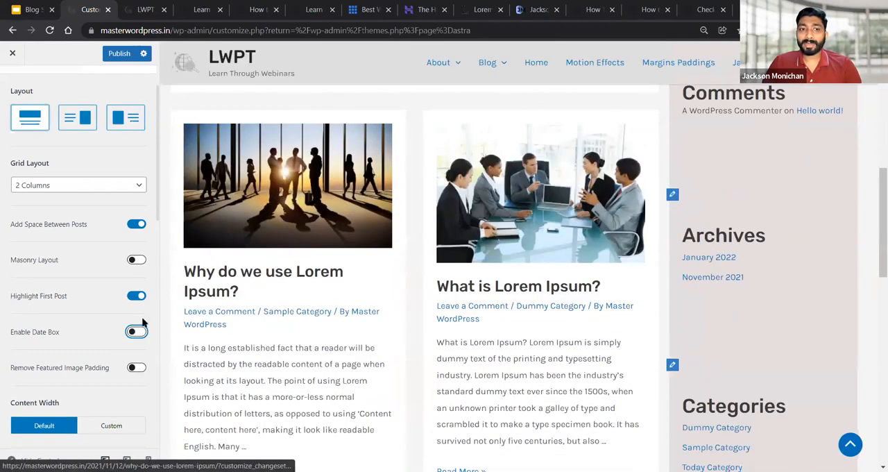
click(91, 333)
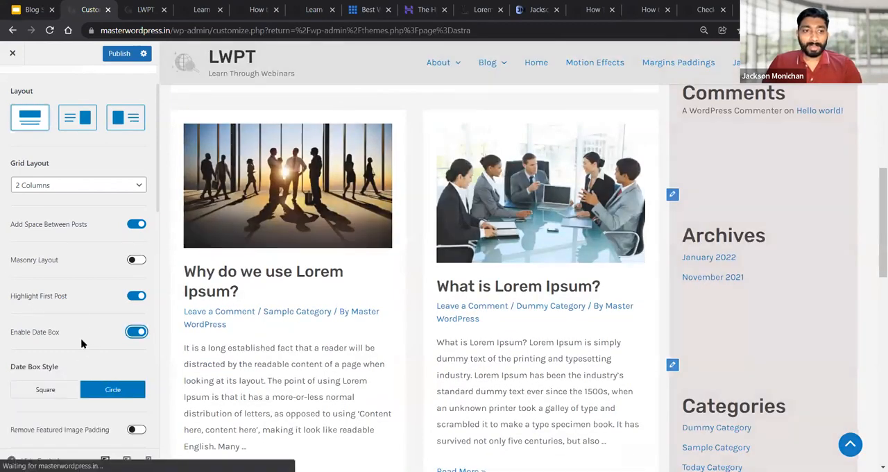
Review the blog archive's date box style, content width, post structure, meta and post content settings
scroll(74, 318, down, 2)
drag(11, 253, 65, 252)
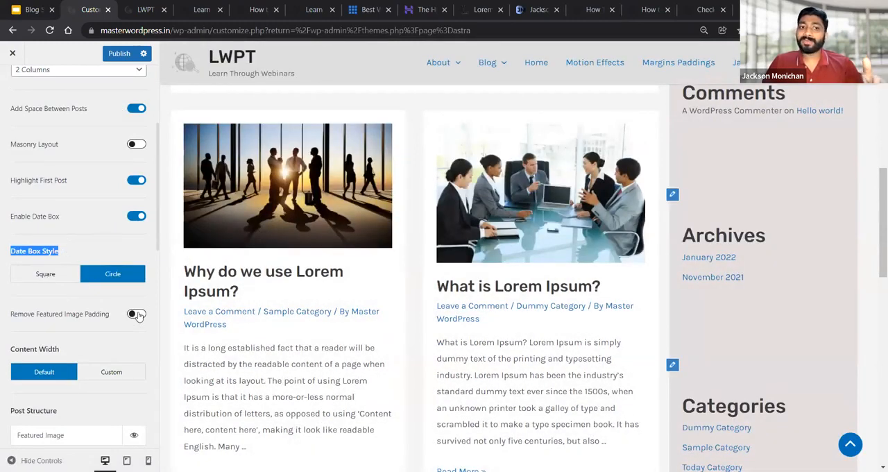
scroll(119, 321, down, 7)
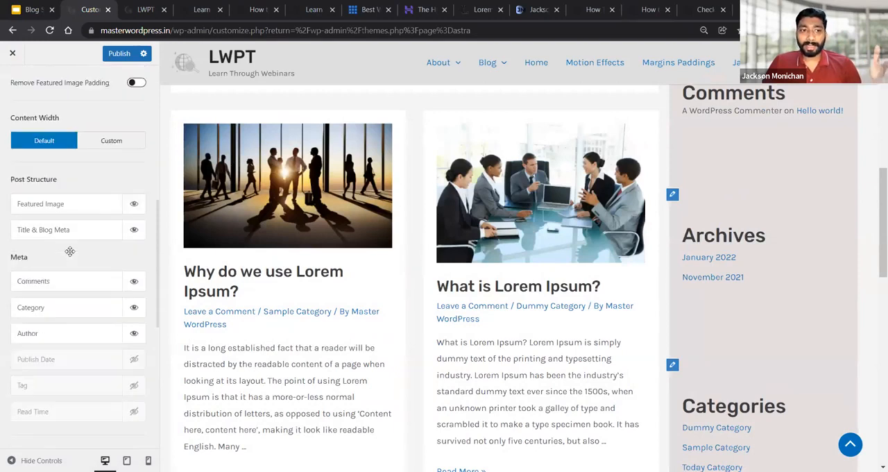
scroll(69, 251, down, 1)
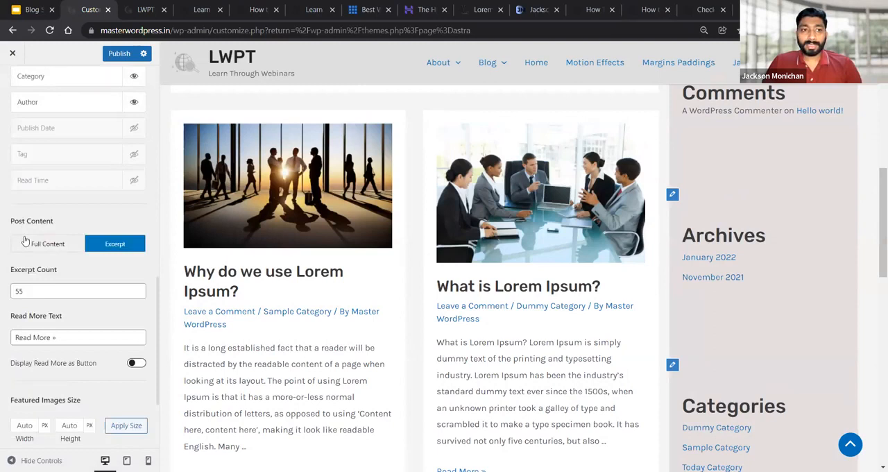
scroll(115, 249, down, 1)
scroll(232, 218, down, 2)
scroll(231, 218, down, 1)
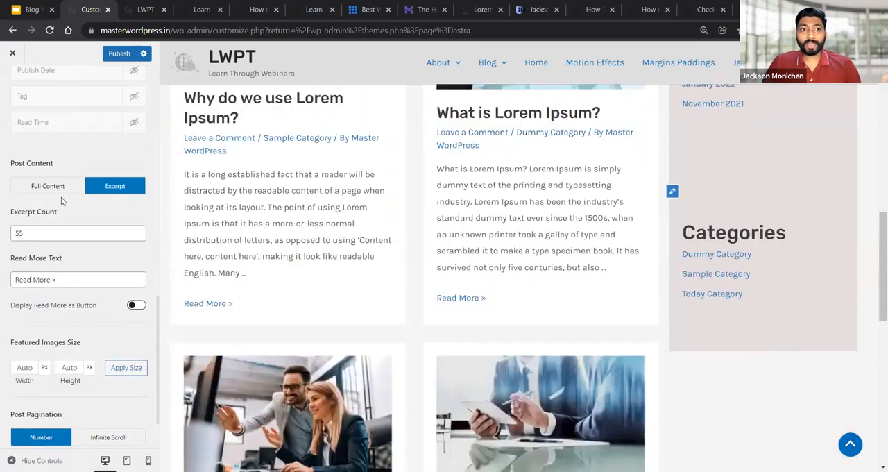
Set the blog archive's excerpt count to 100 and view the post excerpts in the preview
drag(185, 175, 256, 276)
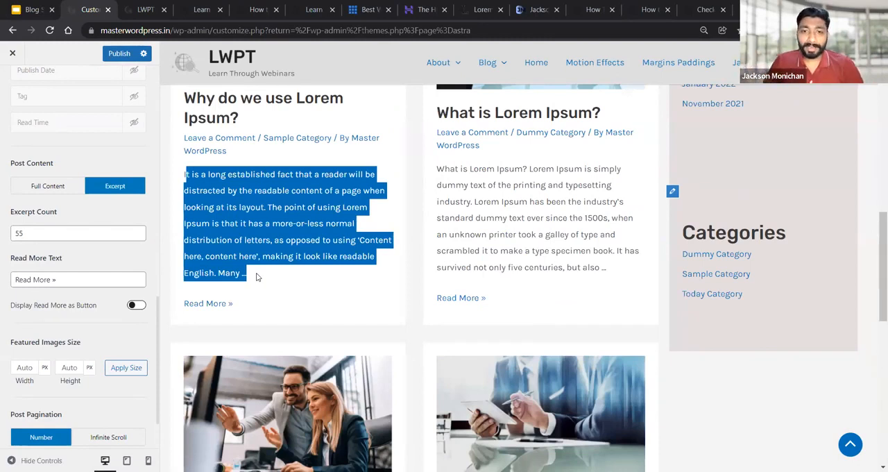
drag(25, 235, 11, 234)
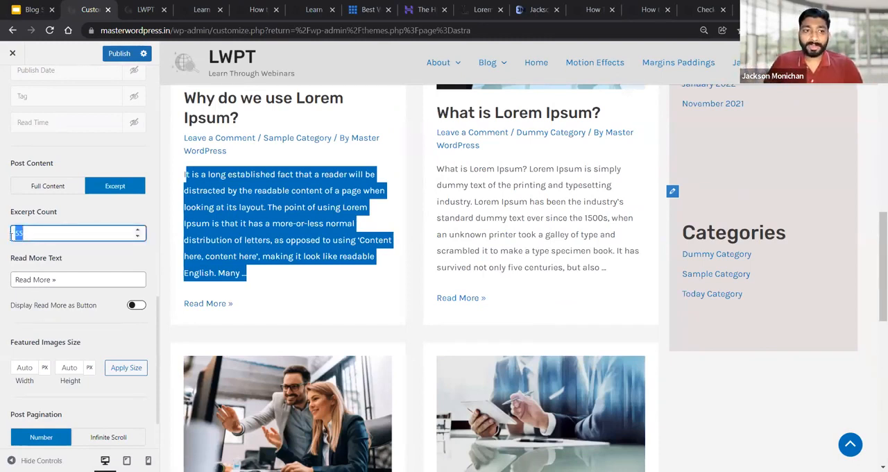
text(100)
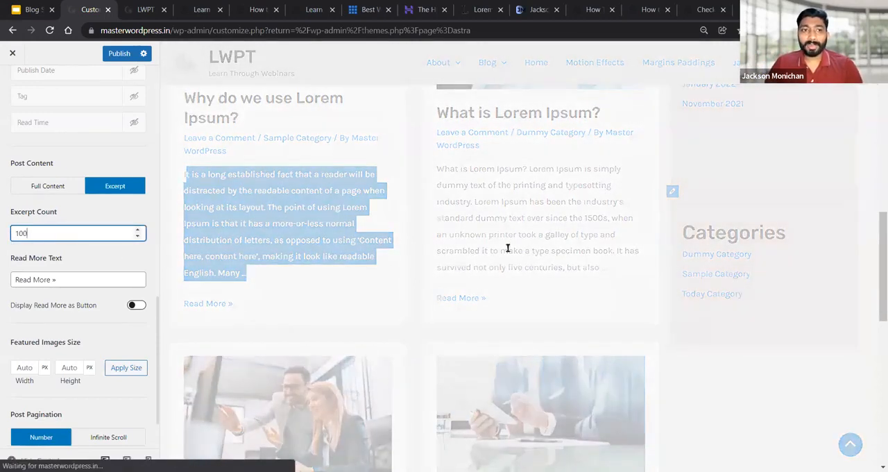
scroll(490, 250, down, 4)
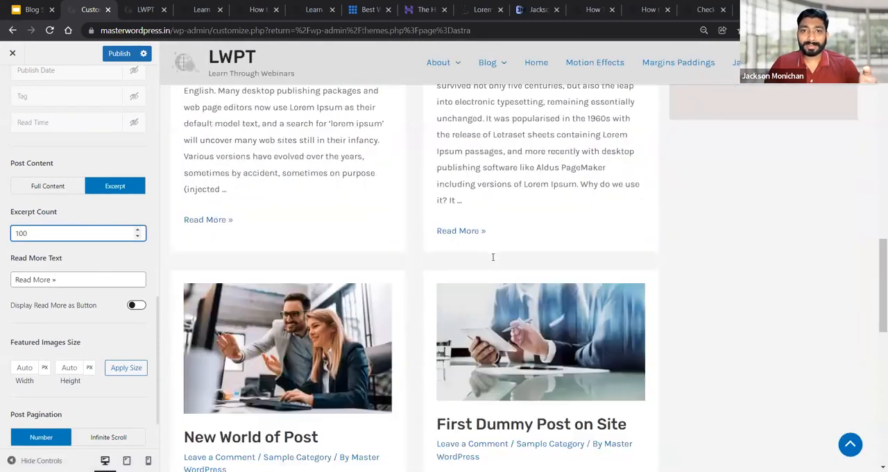
scroll(493, 257, down, 10)
scroll(493, 258, up, 7)
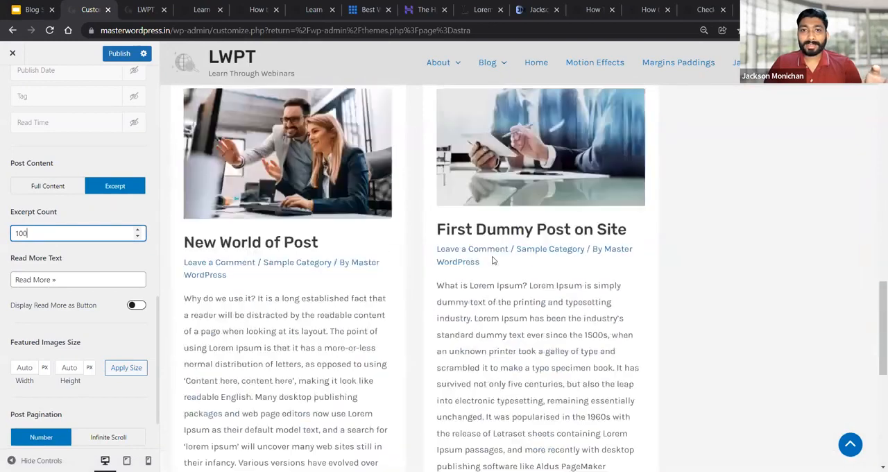
scroll(492, 260, down, 5)
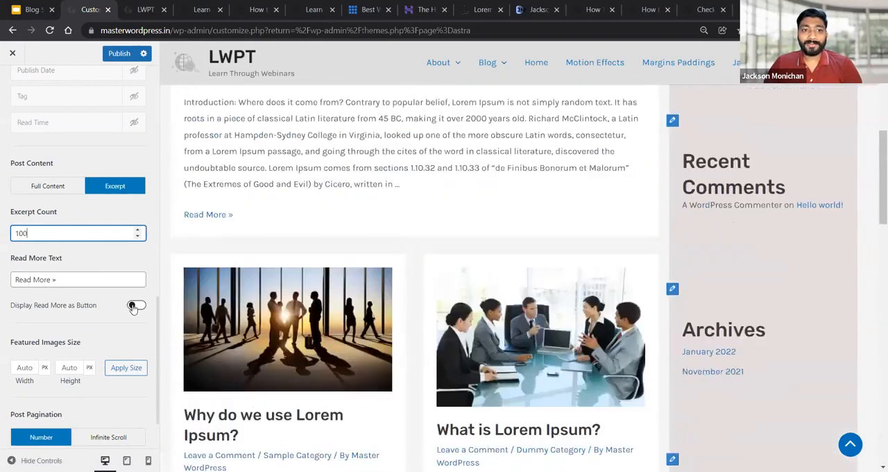
Enable Display Read More as Button and view the posts in the preview down to the footer
click(135, 306)
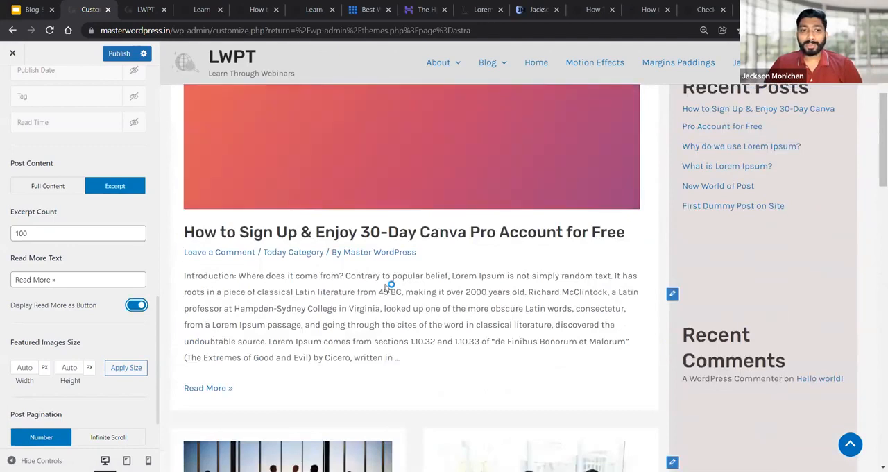
scroll(391, 285, down, 9)
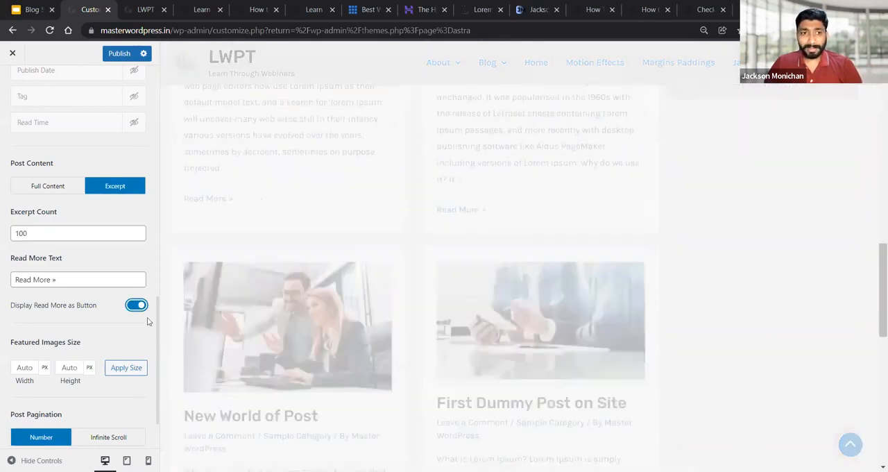
scroll(89, 332, down, 2)
scroll(441, 281, down, 1)
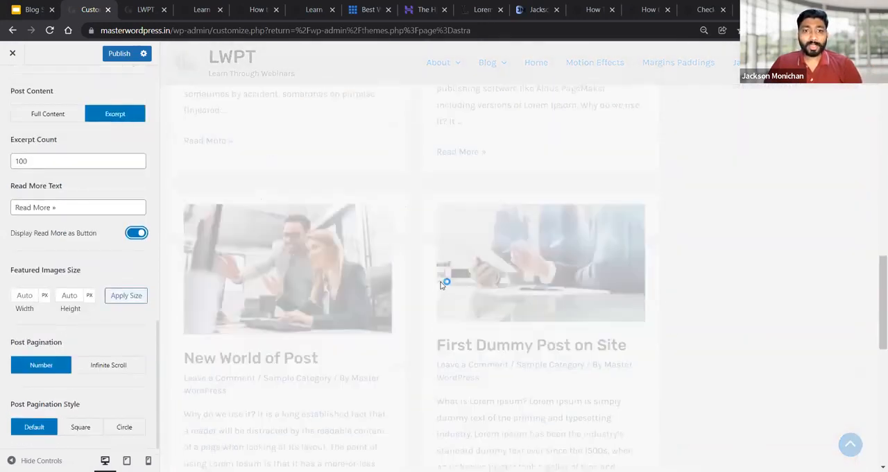
scroll(444, 277, down, 5)
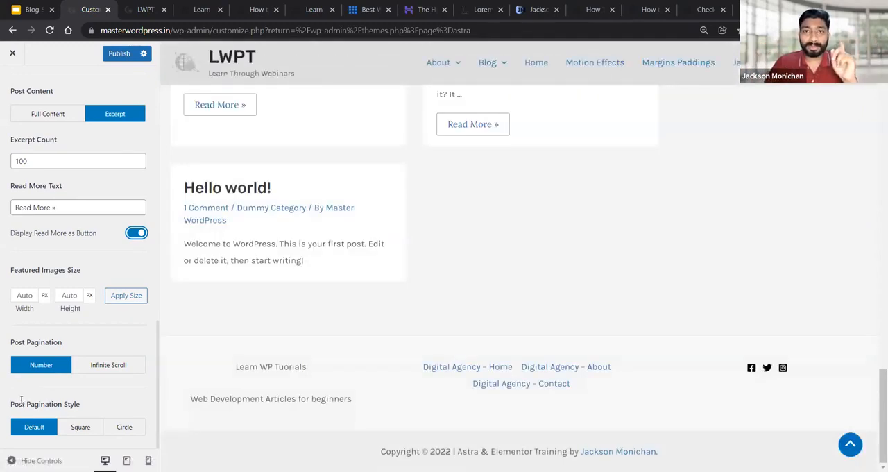
Set the post pagination style to Square and disable Display Read More as Button
click(79, 427)
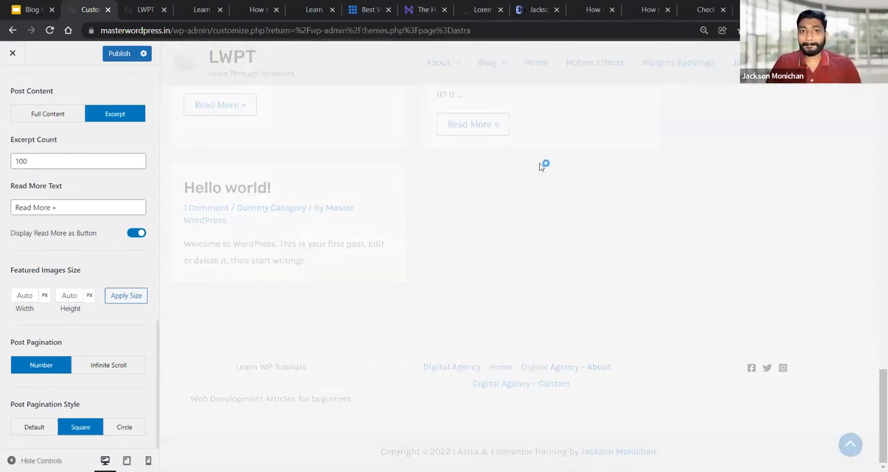
scroll(512, 209, up, 4)
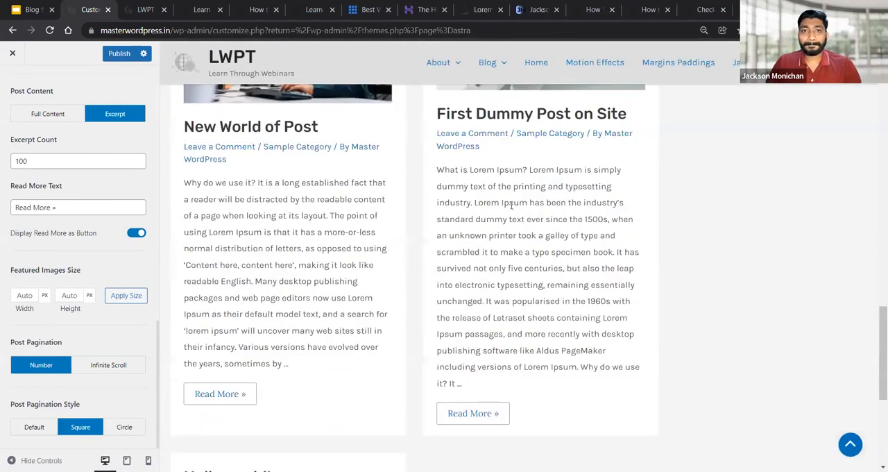
scroll(511, 205, up, 3)
click(136, 232)
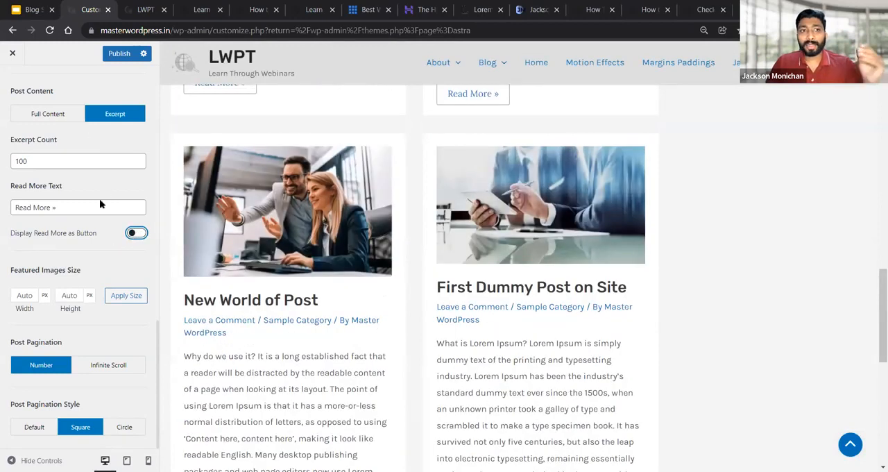
Open the blog's Single Post settings, review them down to the related posts options, and open New World of Post in the preview
scroll(70, 174, up, 8)
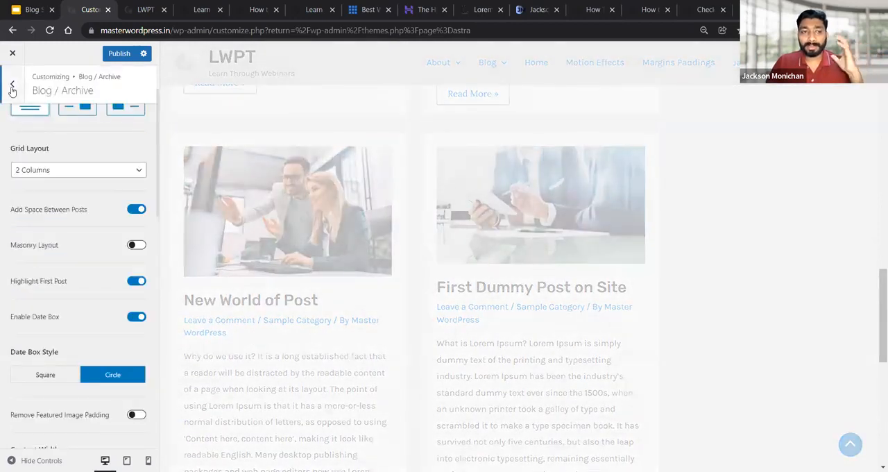
click(12, 85)
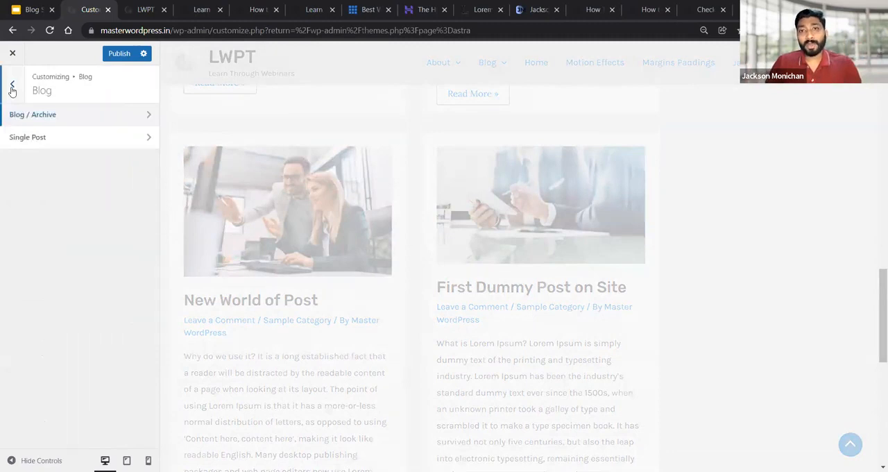
click(28, 138)
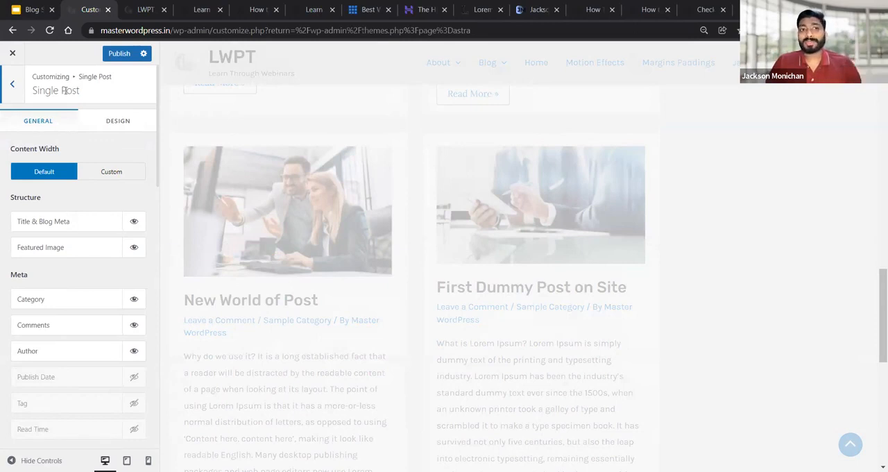
scroll(83, 245, down, 5)
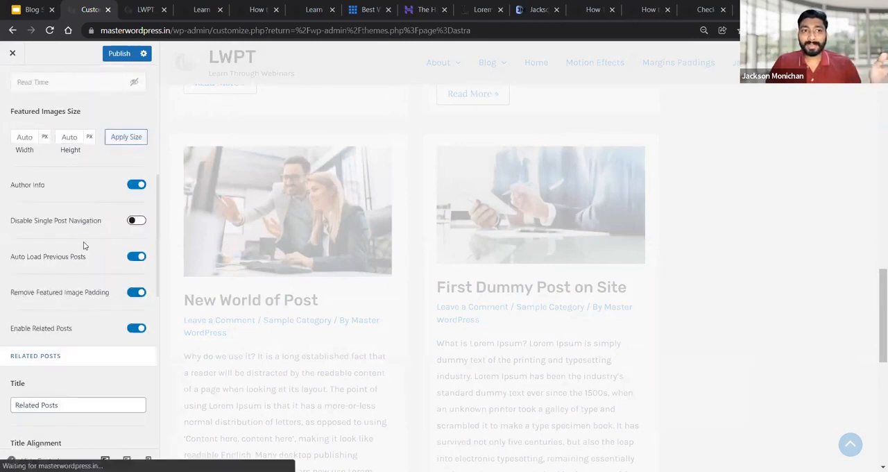
scroll(94, 262, down, 5)
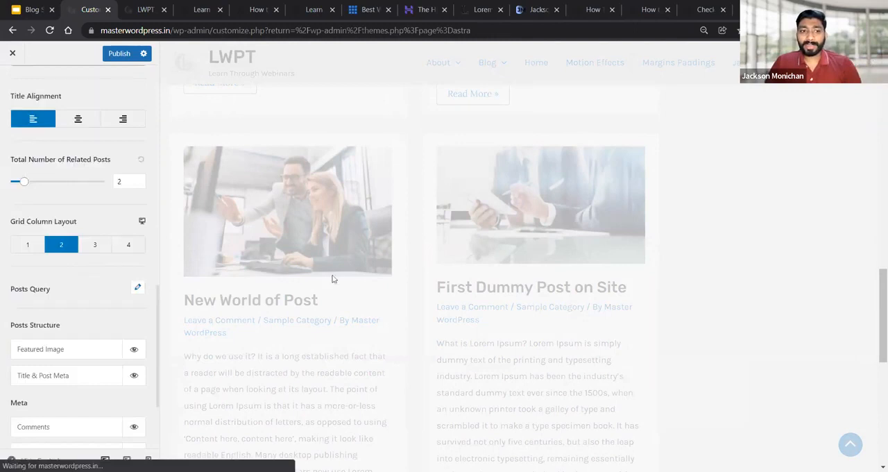
click(288, 296)
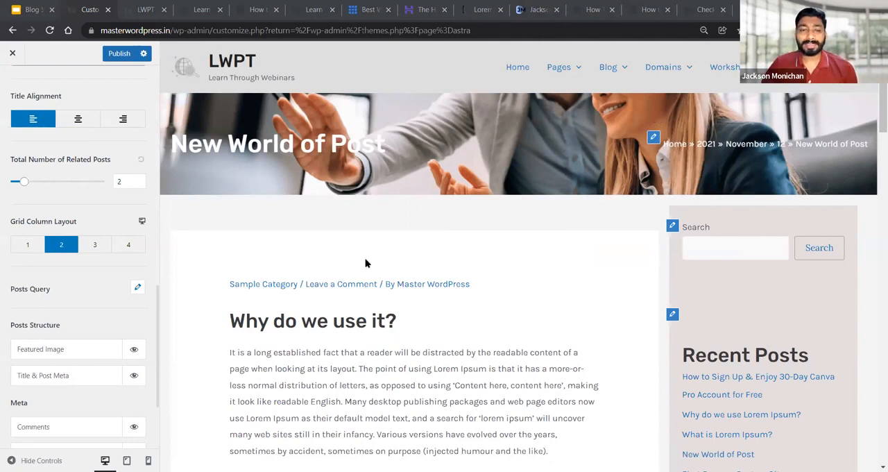
Switch to the Google Slides presentation and go through the Site Layouts and Scroll To Top slides to the White Label slide
click(14, 5)
key(Down)
key(Down)
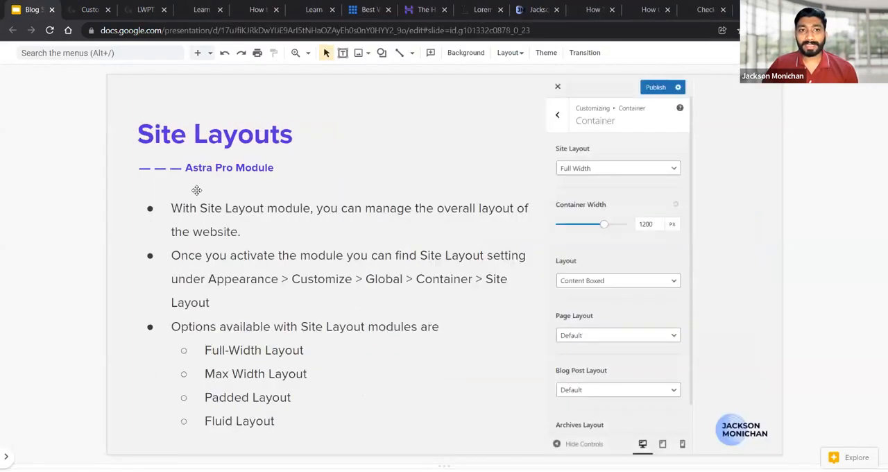
key(Down)
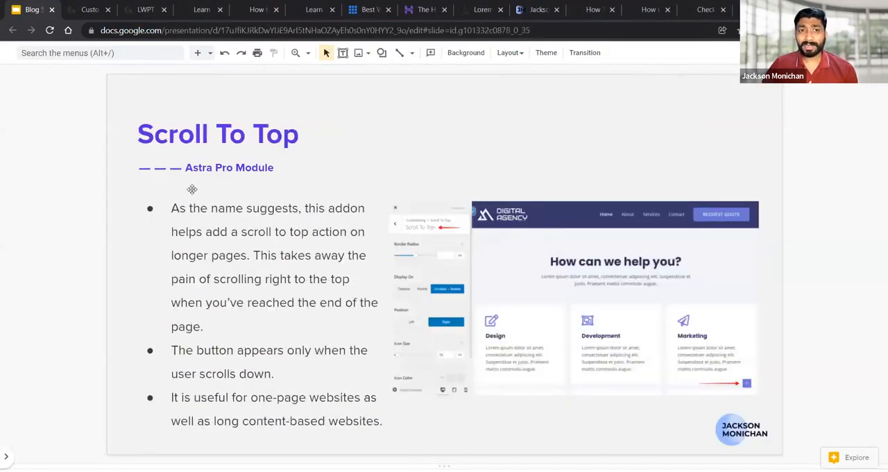
key(Down)
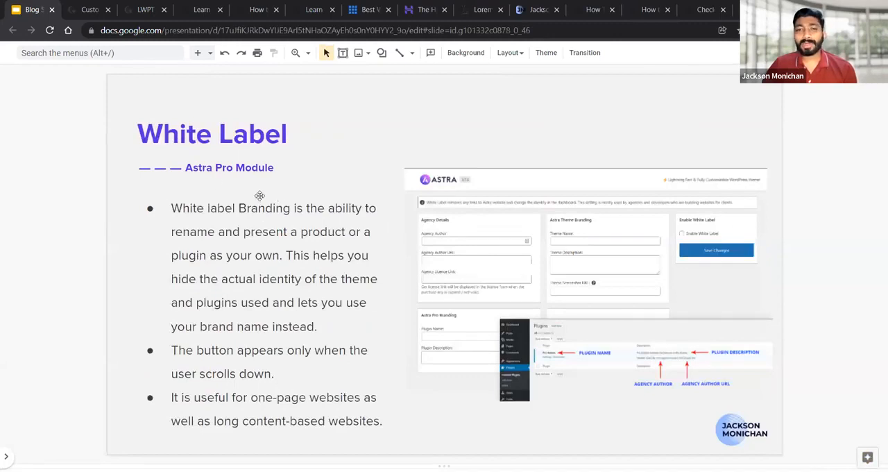
Switch back to the WordPress Customizer, leave the Single Post and Blog settings for the main level, and publish the changes
click(89, 10)
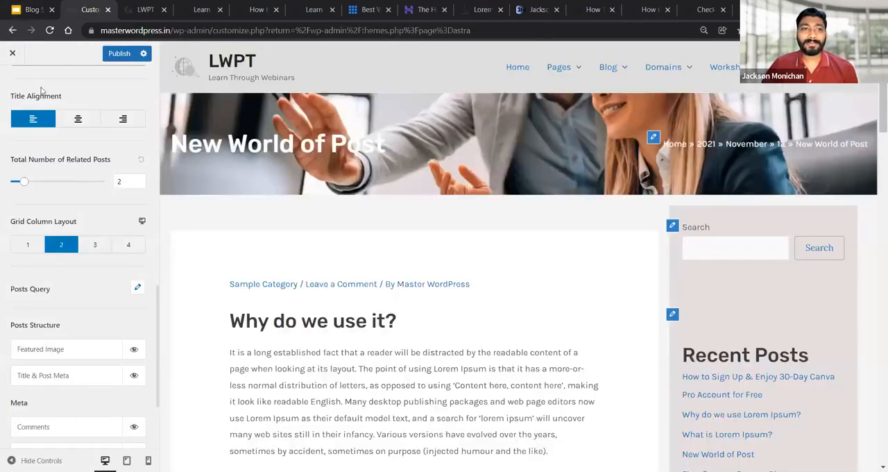
scroll(42, 91, up, 5)
scroll(56, 118, up, 4)
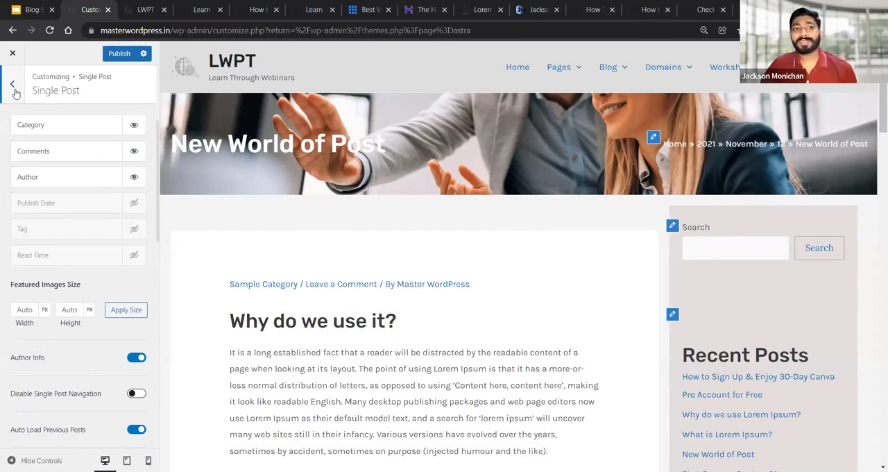
click(12, 86)
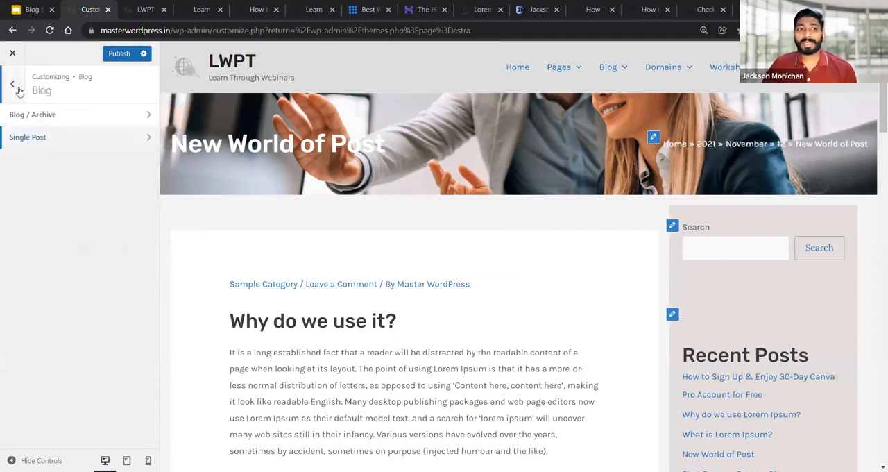
click(14, 86)
click(121, 55)
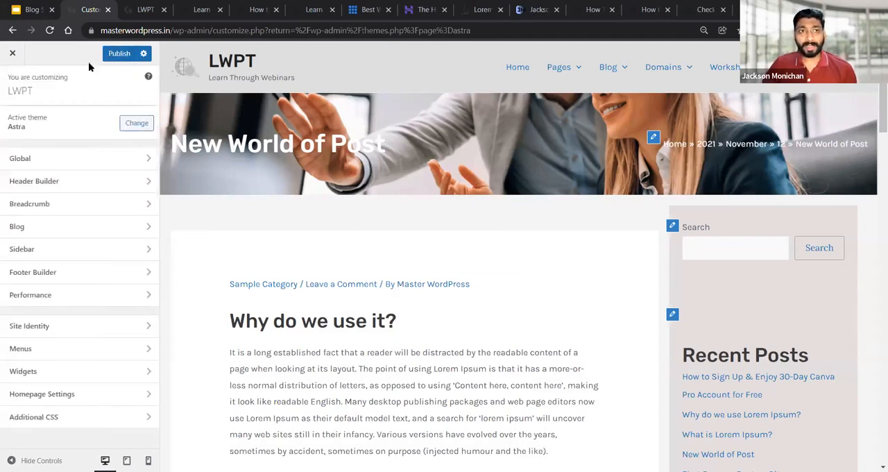
Leave the Customizer and review the Astra Pro modules list in Astra Options down to the White Label module
click(12, 54)
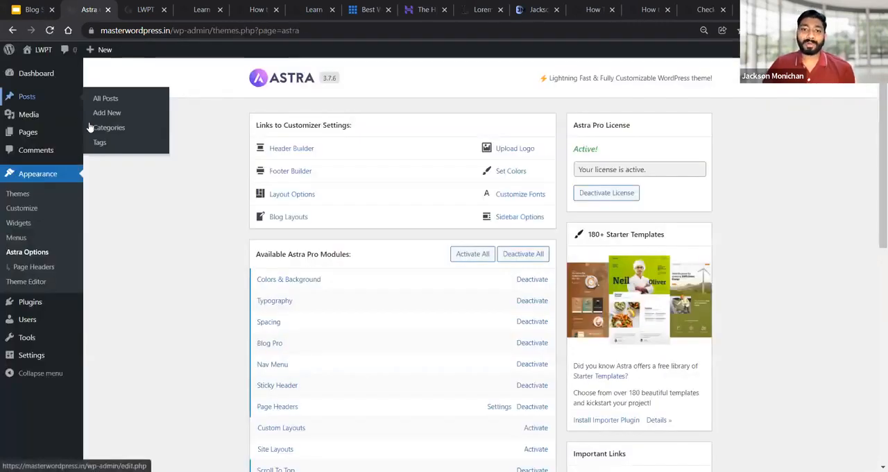
scroll(292, 239, down, 1)
scroll(305, 253, down, 4)
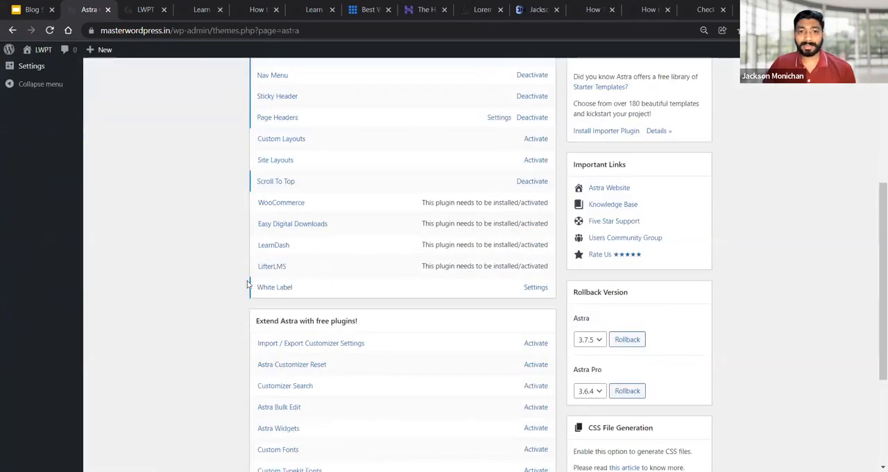
scroll(24, 186, up, 3)
scroll(60, 192, up, 3)
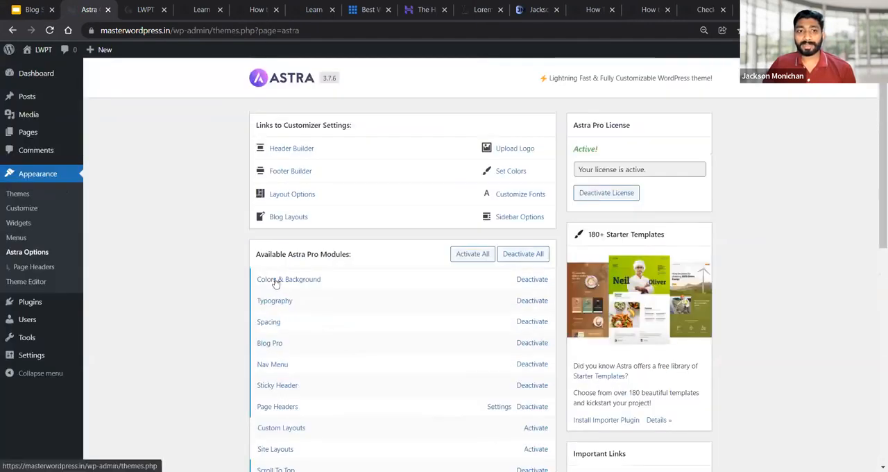
scroll(59, 200, down, 3)
scroll(35, 194, up, 1)
Open the installed plugins page in a new tab and examine the Astra Pro plugin's name and author
mouse_move(33, 193)
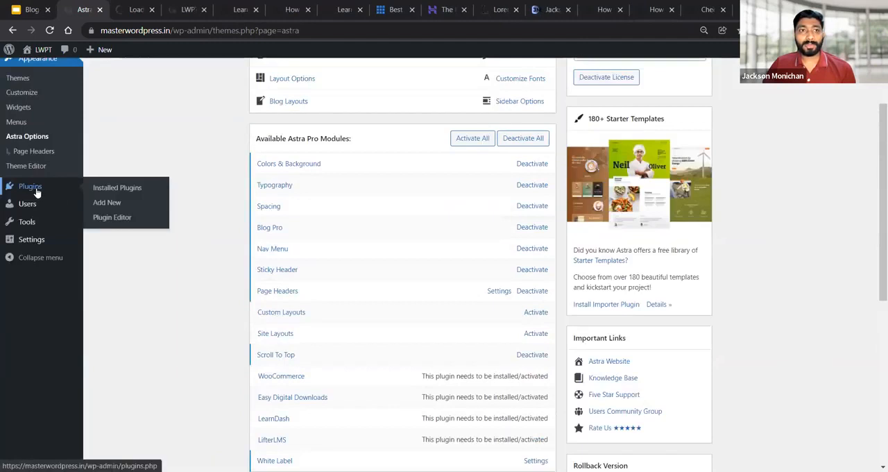
click(57, 179)
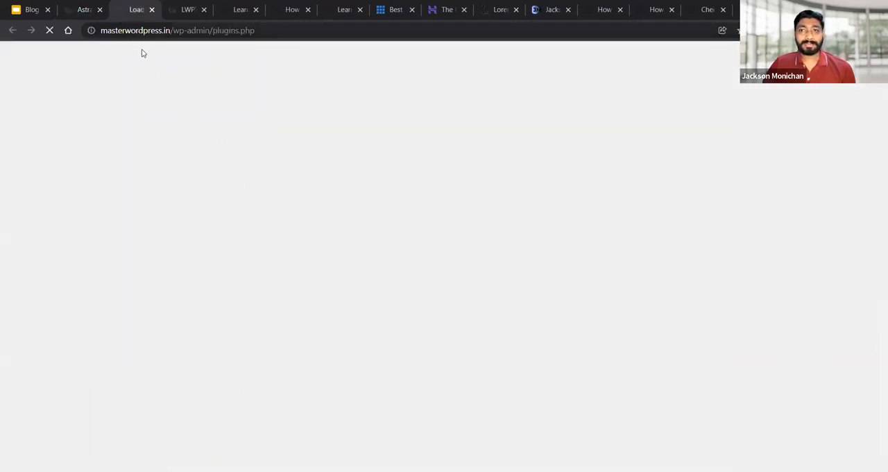
click(80, 9)
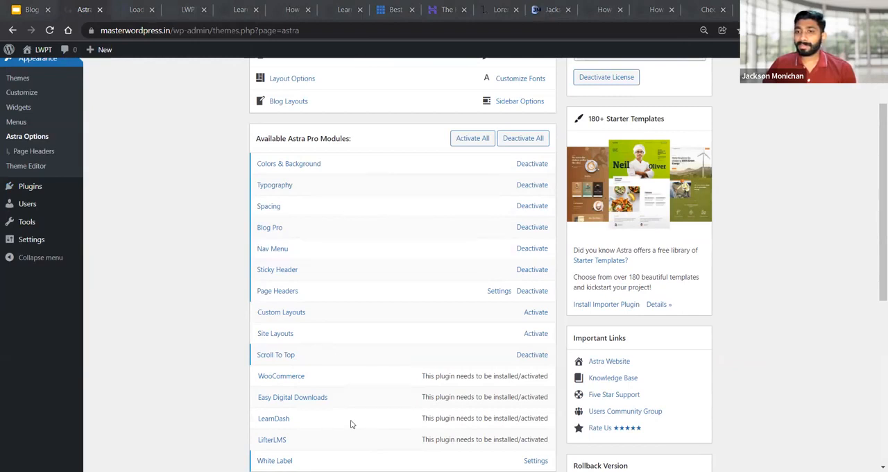
scroll(430, 288, down, 5)
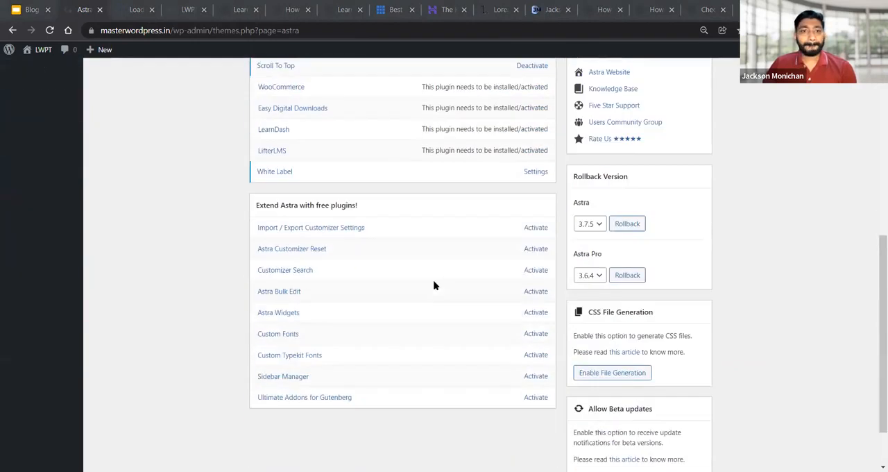
scroll(434, 284, up, 4)
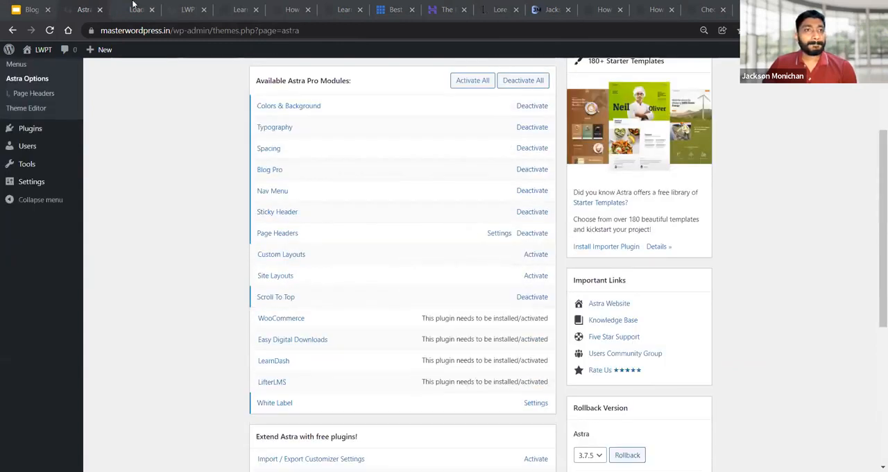
click(134, 9)
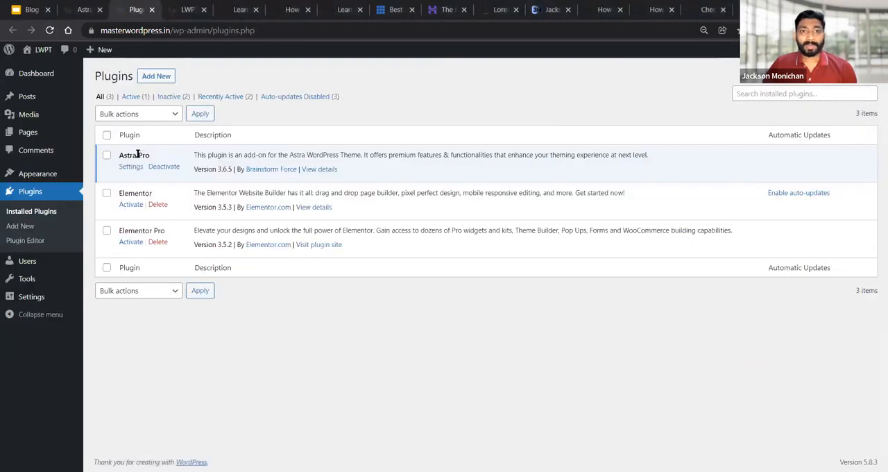
drag(118, 155, 152, 156)
drag(237, 169, 296, 169)
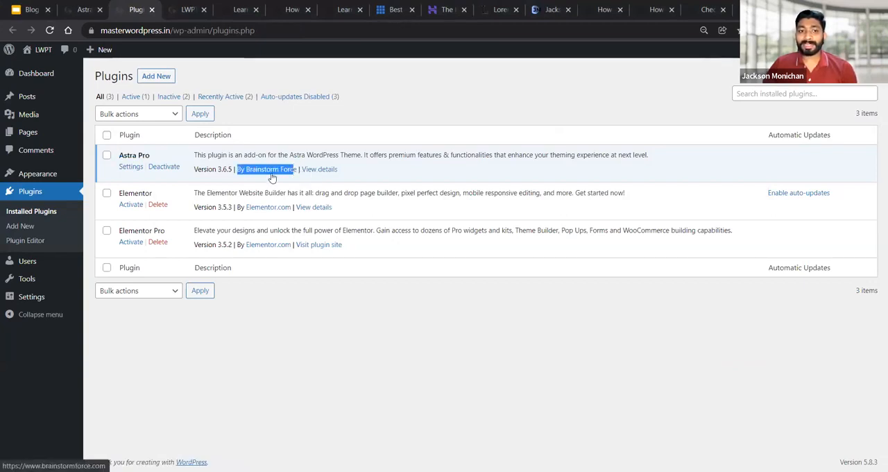
click(340, 342)
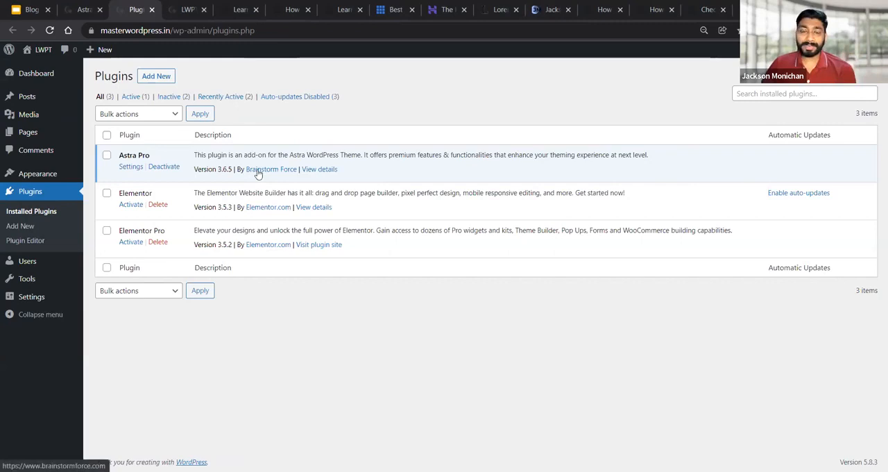
Return to Astra Options and open the settings of the White Label module
click(84, 10)
scroll(128, 125, down, 2)
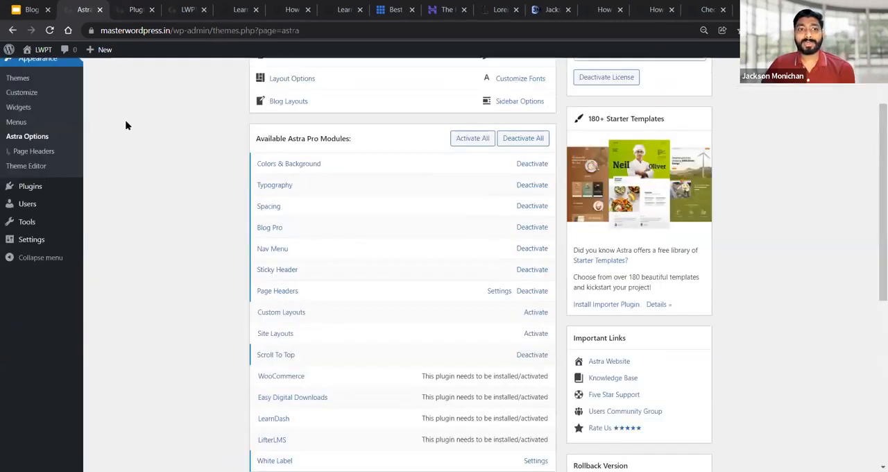
scroll(316, 401, down, 3)
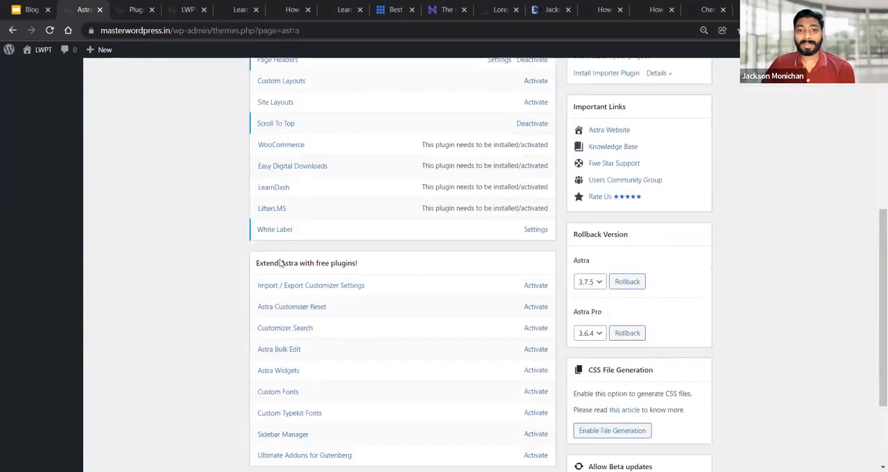
click(534, 231)
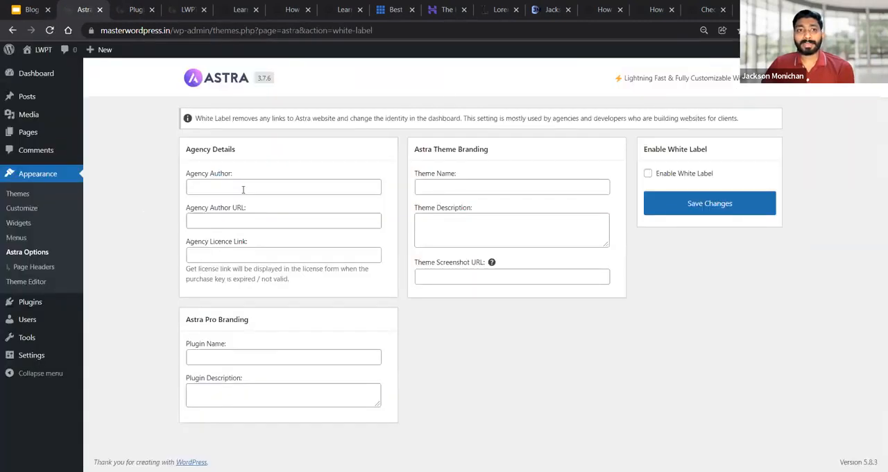
Enter the agency author's name and use the address of the author's personal website, open in another tab, as both Author URL and Licence Link
click(243, 189)
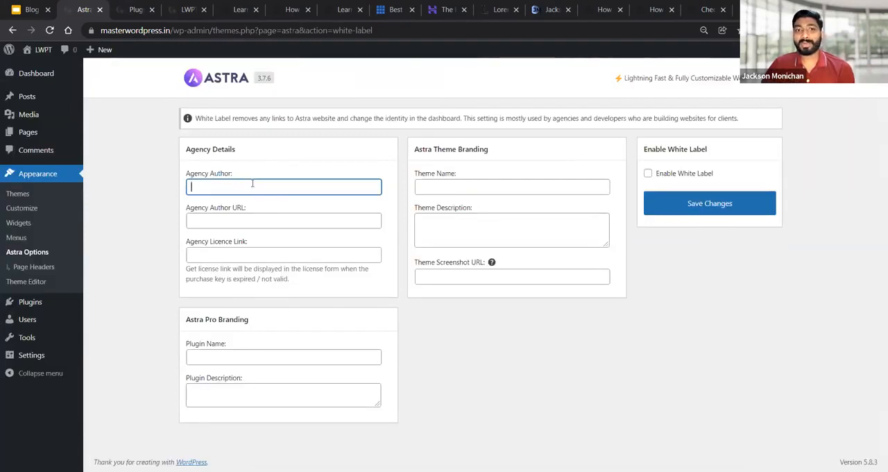
text(Jackson)
key(Tab)
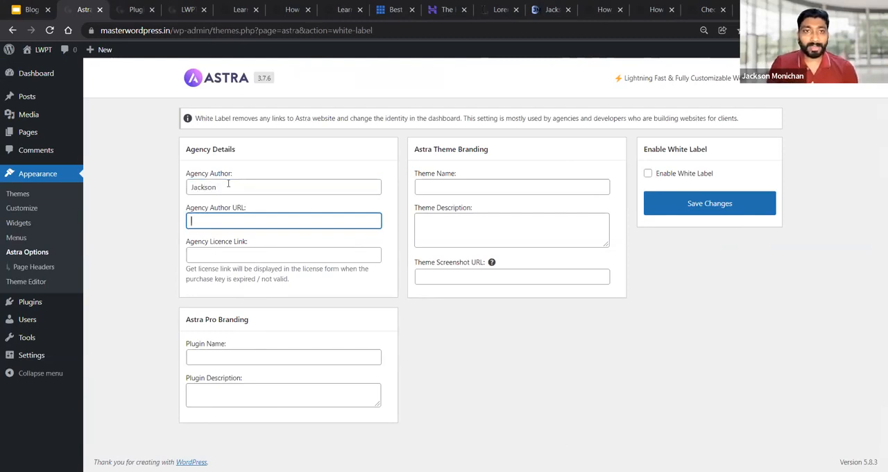
click(555, 9)
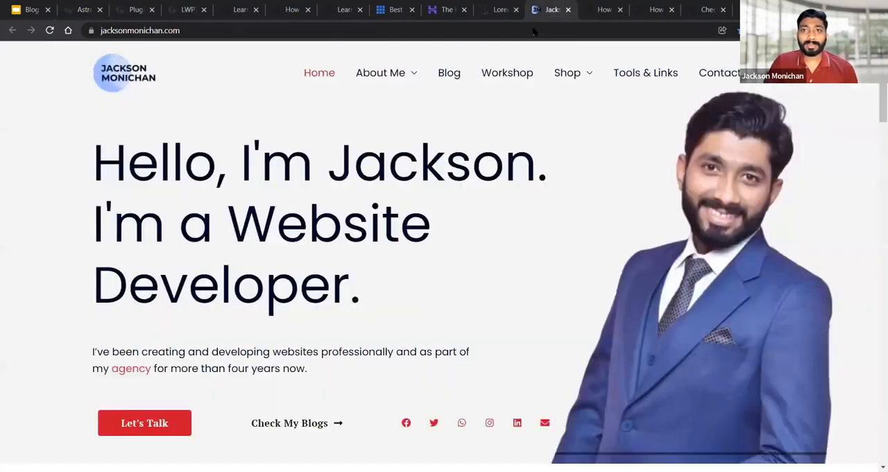
click(534, 31)
key(ctrl+c)
click(83, 9)
key(ctrl+v)
click(228, 256)
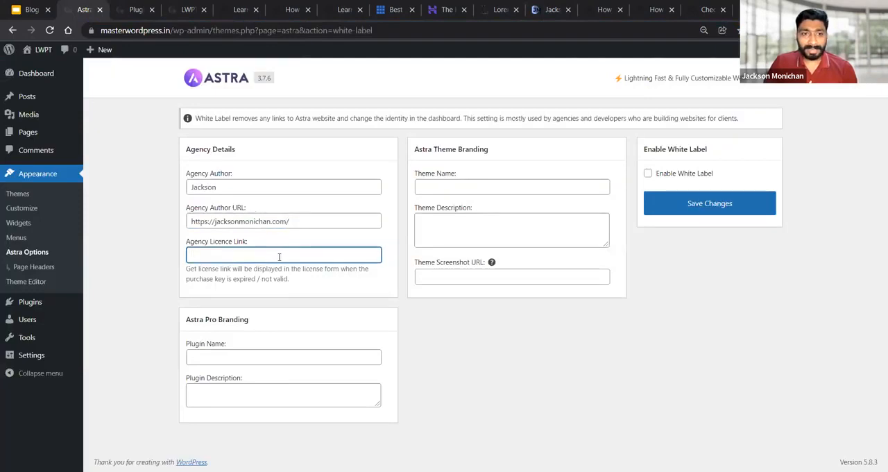
key(ctrl+v)
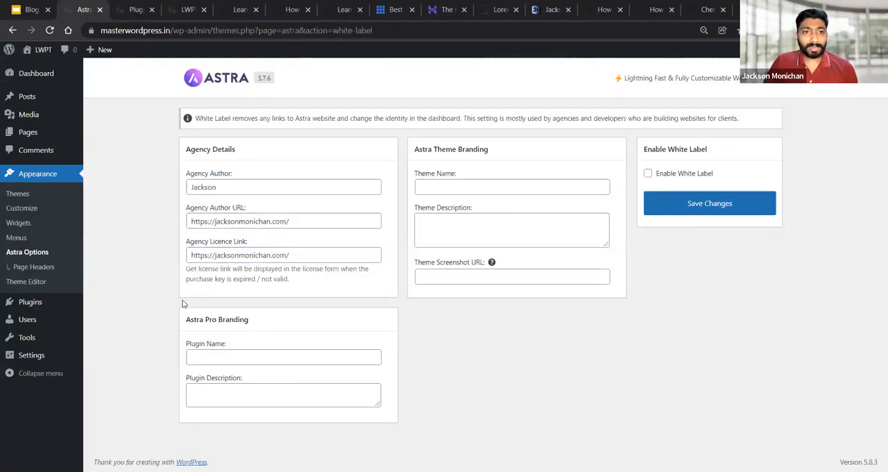
Set the Astra Pro plugin name to the author's first name plus "Pro", and its description to "Description of" that plugin name plus "Plugin"
click(231, 359)
text(Jackson Pro)
key(Tab)
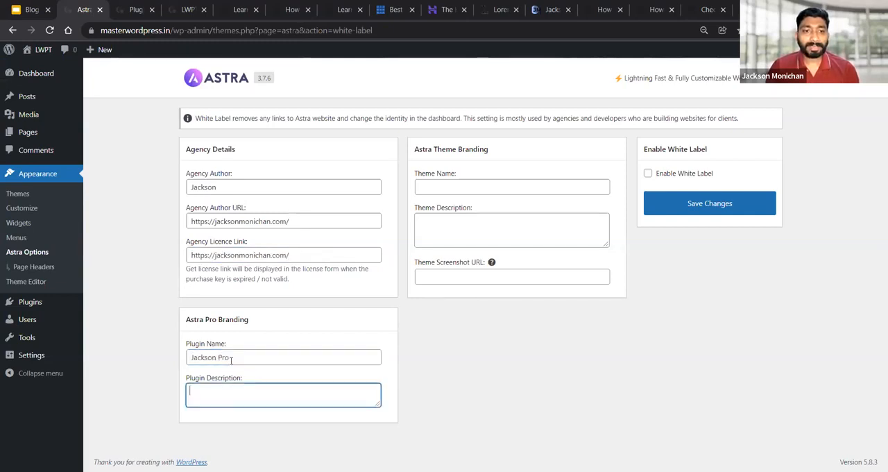
text(Desc)
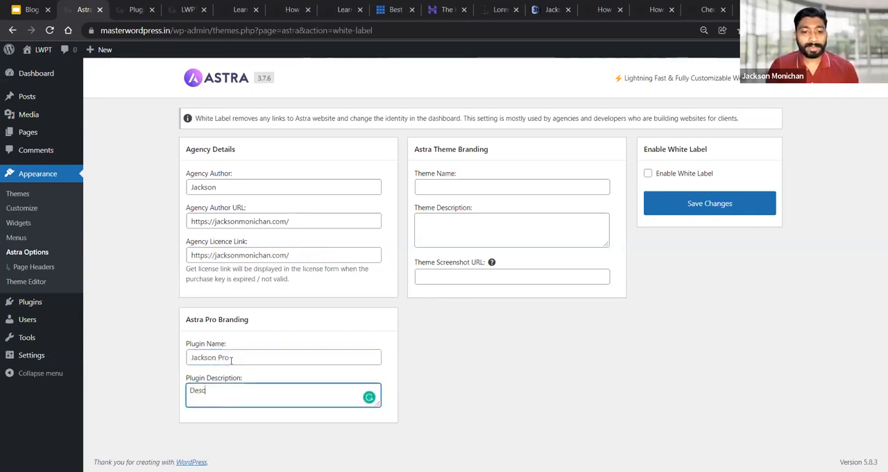
text(ription of Jack)
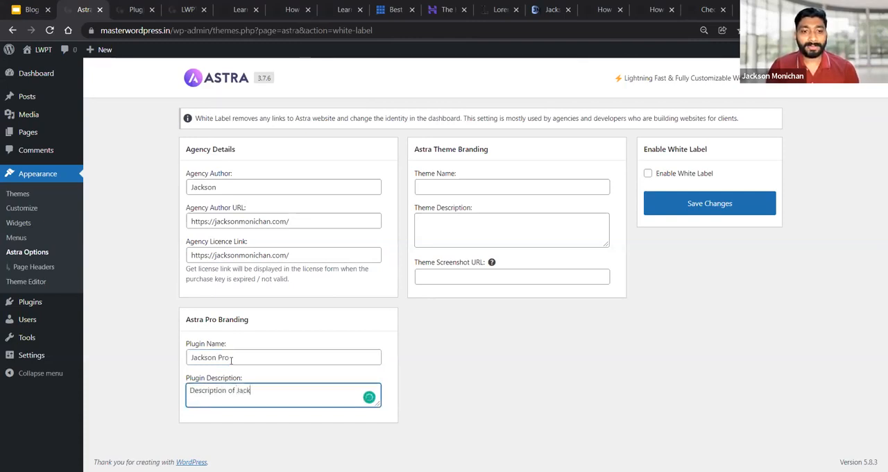
text(son Pro Plugin)
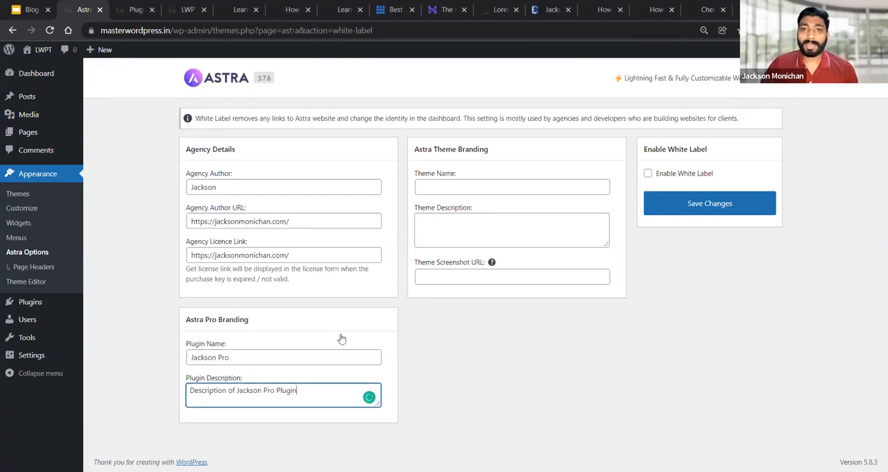
Enable White Label and save the changes with the Astra theme branding left blank
click(447, 188)
click(456, 242)
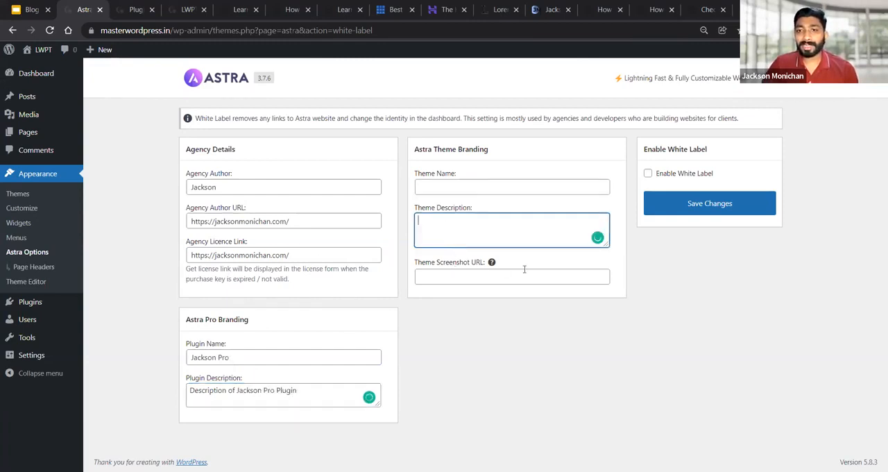
click(650, 174)
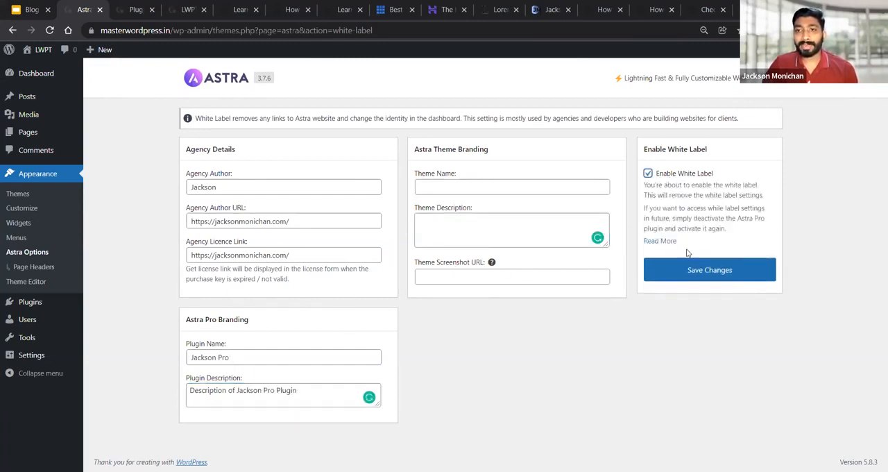
click(692, 271)
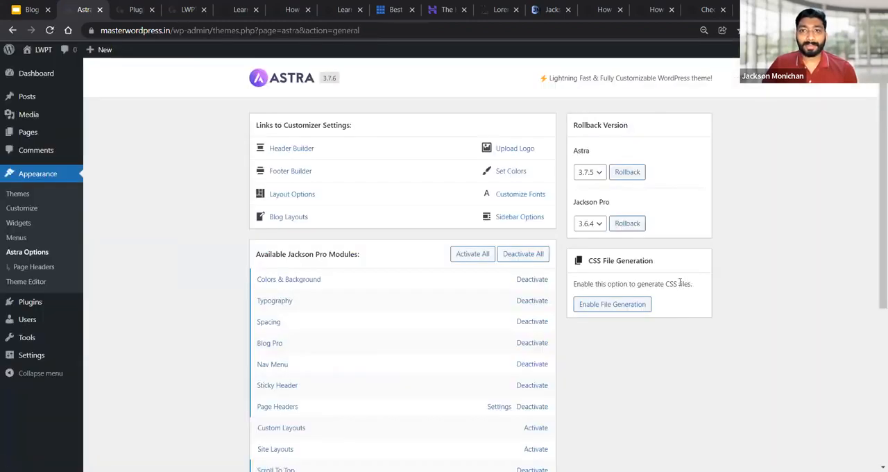
Reload the installed plugins page and check the rebranded plugin's name, description and author
click(136, 9)
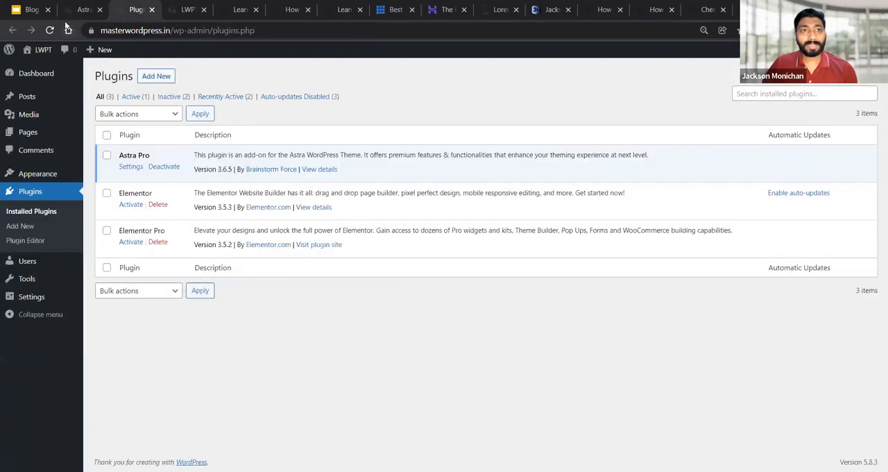
click(50, 30)
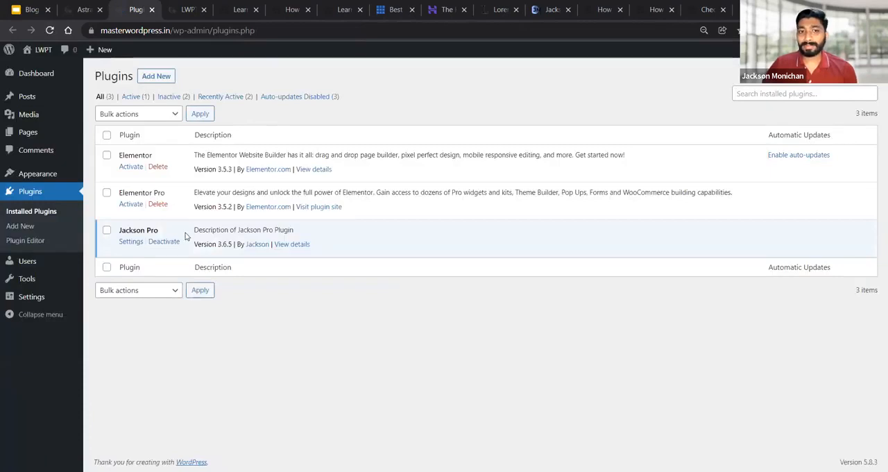
drag(196, 233, 308, 228)
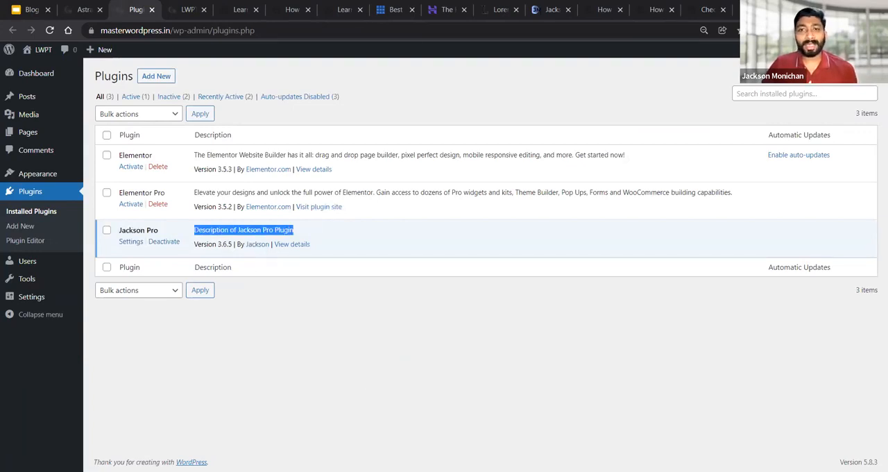
key(alt+Tab)
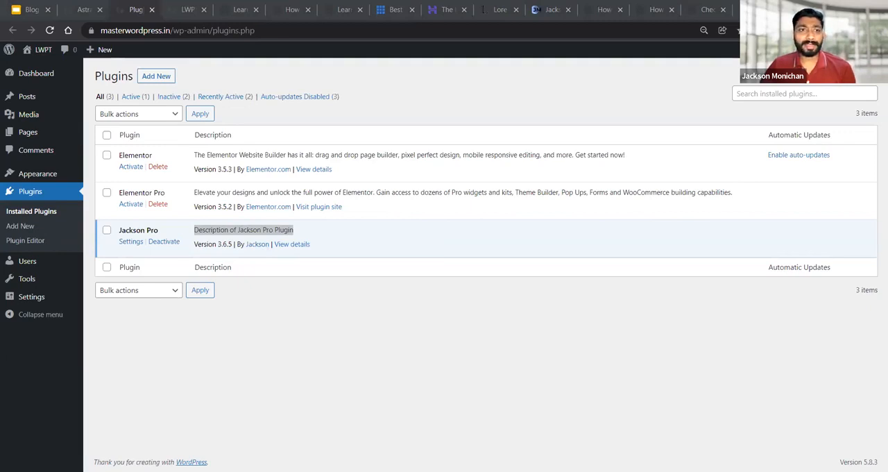
mouse_move(18, 175)
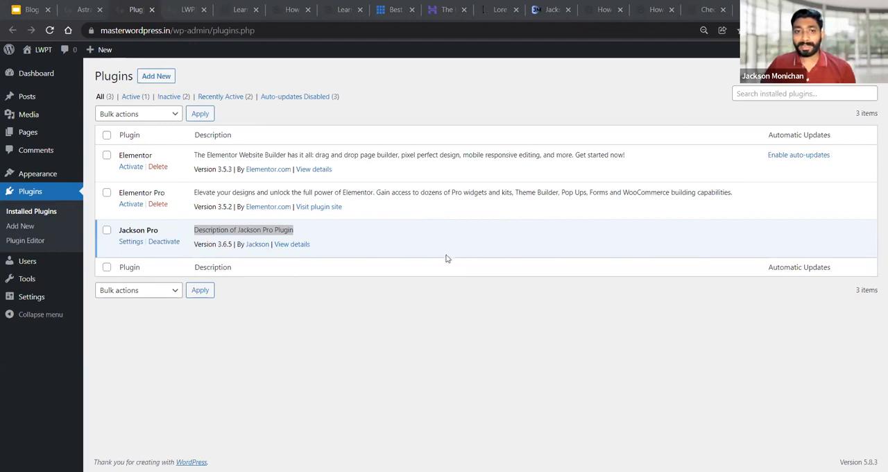
Open the form for adding a new user and review its email, name, website and password fields
click(27, 261)
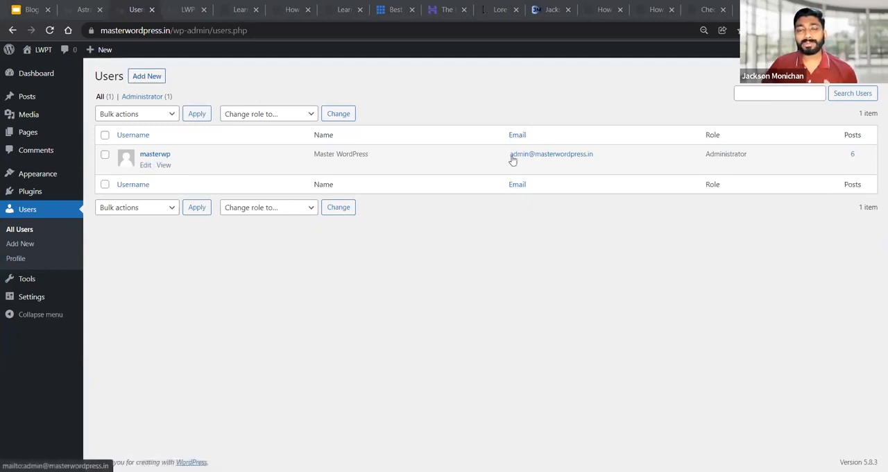
click(146, 78)
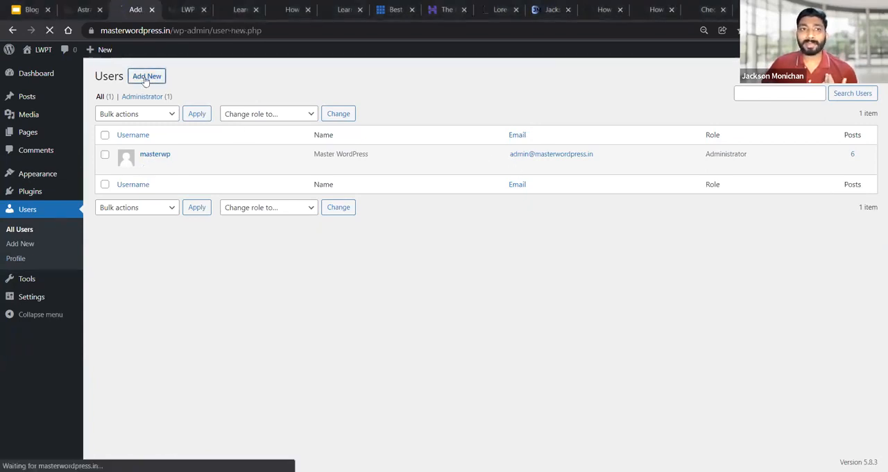
click(250, 155)
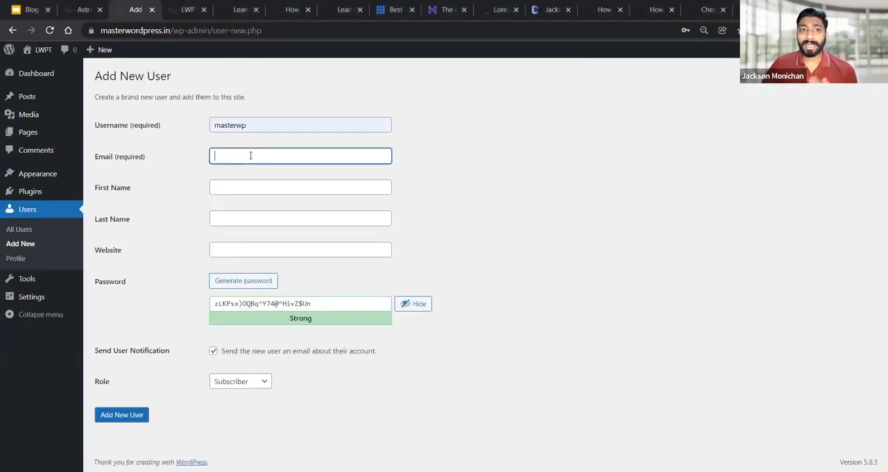
click(235, 186)
click(231, 219)
click(234, 250)
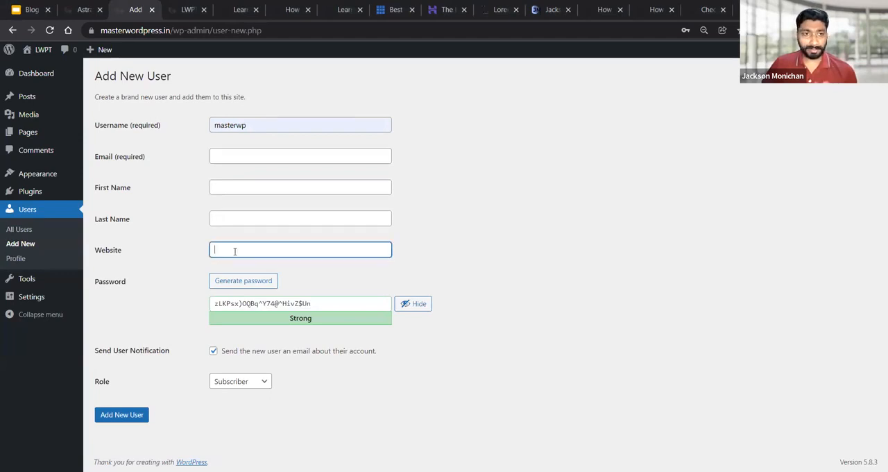
drag(314, 303, 216, 306)
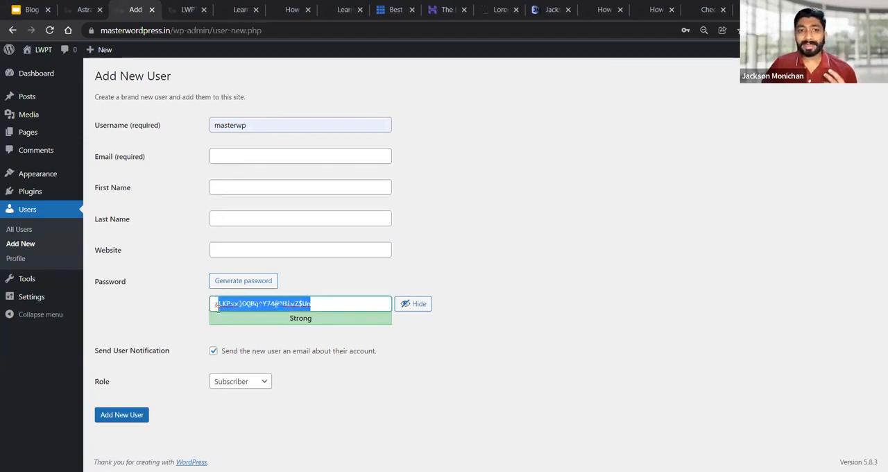
Choose Administrator as the new user's role and review the other available roles
click(224, 383)
click(234, 434)
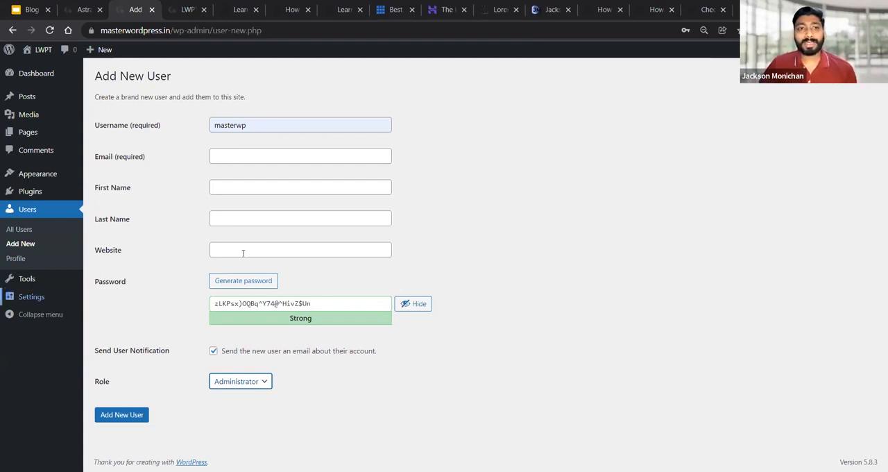
click(236, 385)
click(253, 388)
click(227, 385)
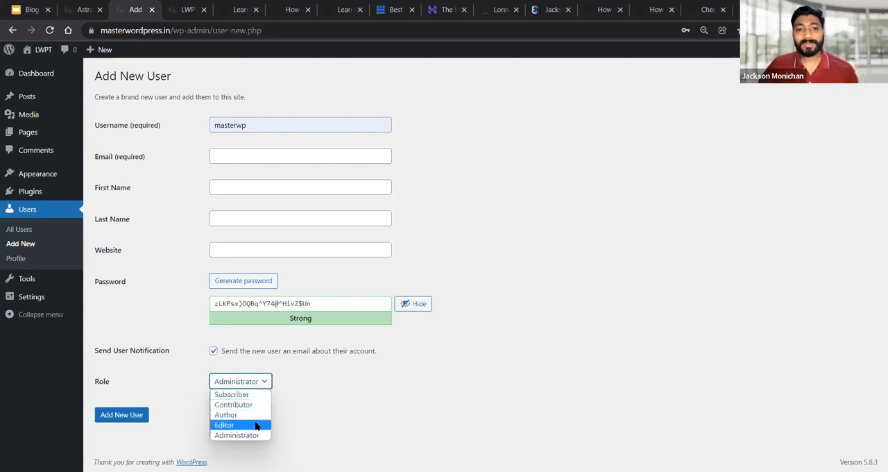
key(Down)
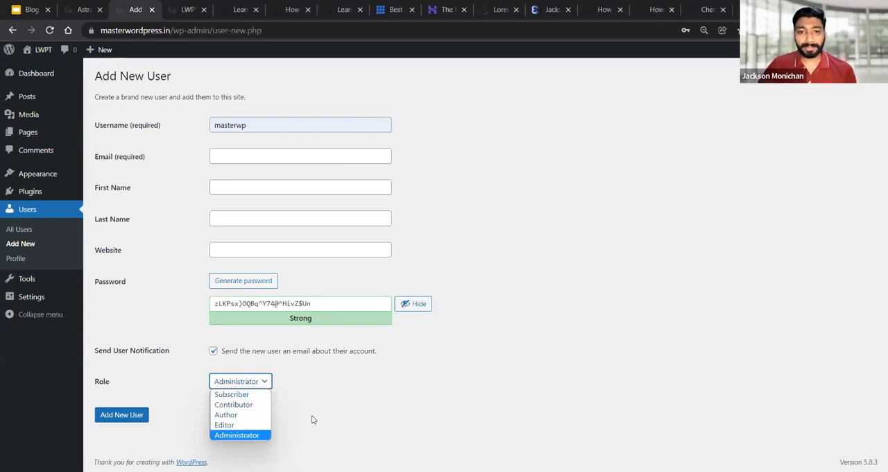
click(611, 325)
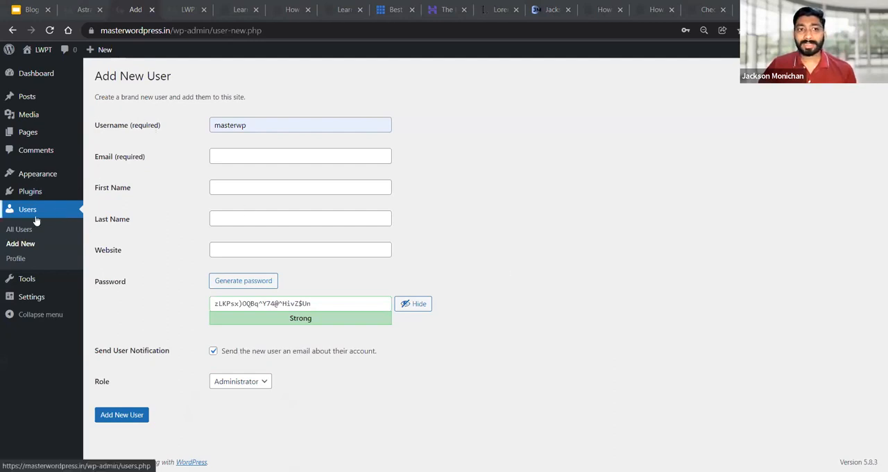
Open the general site settings and review the site title and the options below it
click(42, 303)
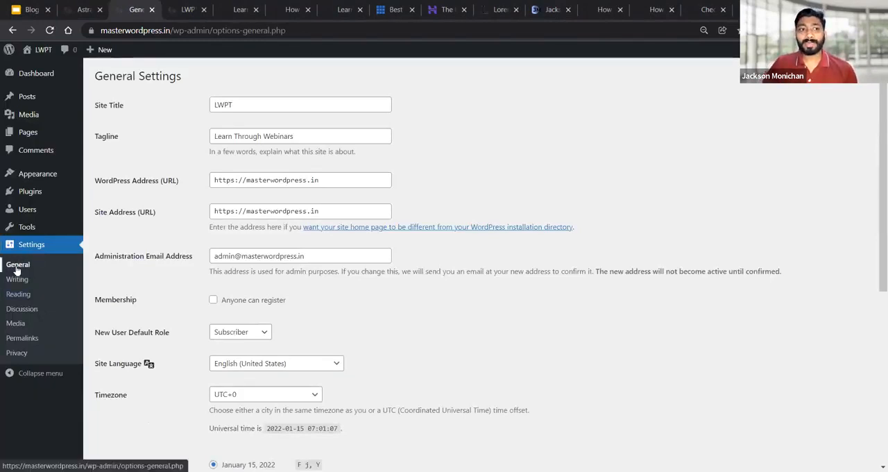
drag(254, 104, 212, 104)
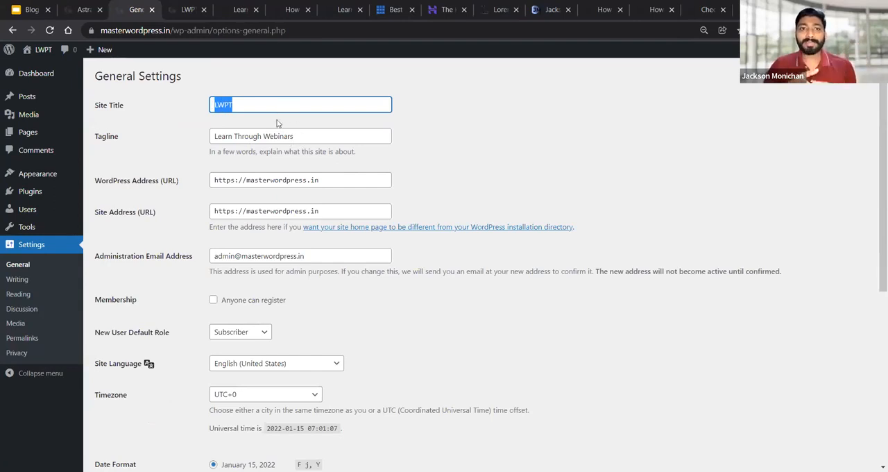
scroll(215, 254, down, 3)
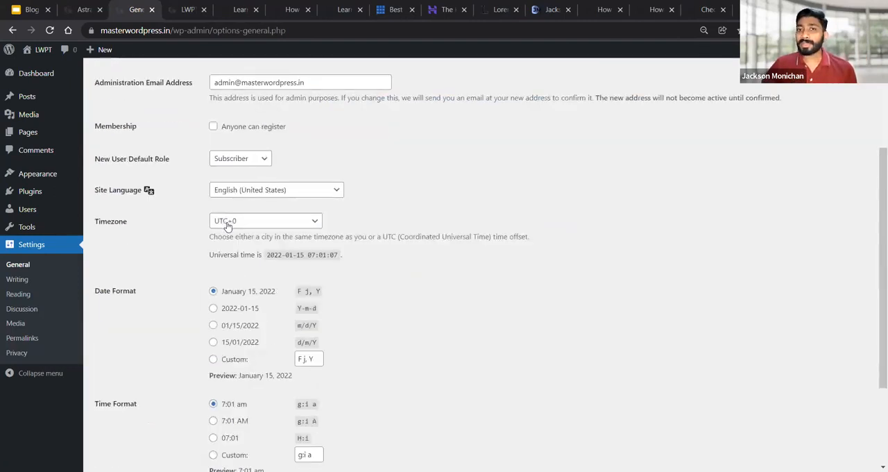
Set the site's timezone to Kolkata and save the general settings
click(227, 223)
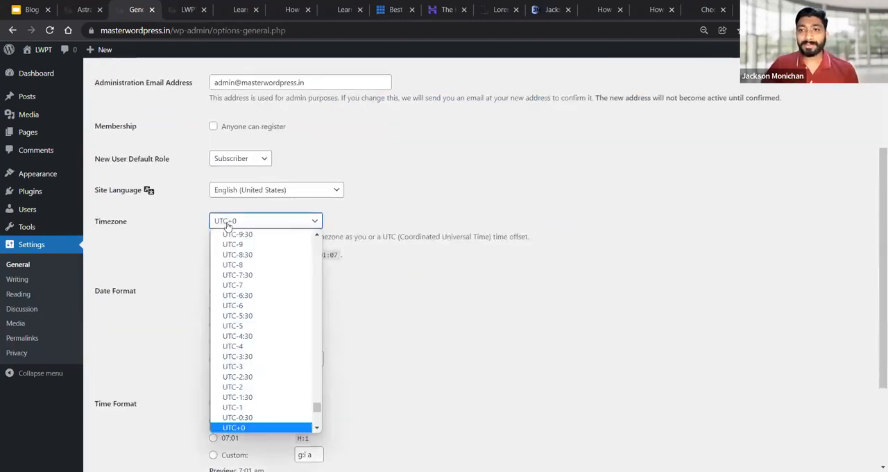
scroll(239, 272, down, 3)
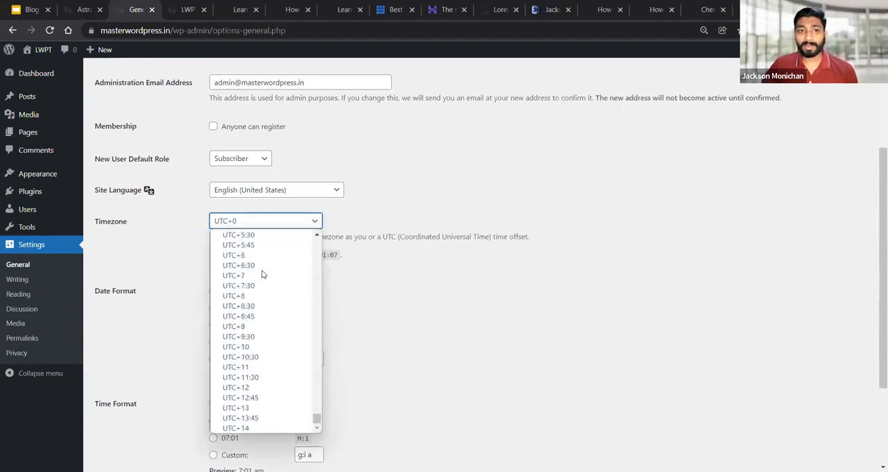
key(k)
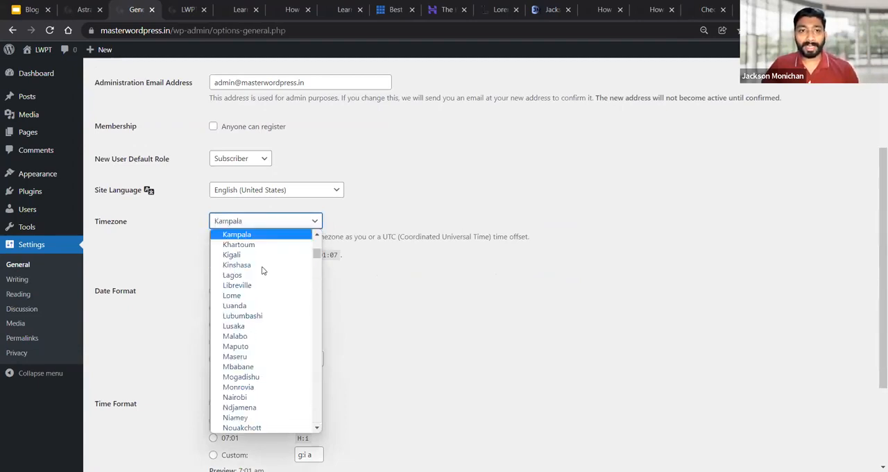
scroll(263, 270, down, 3)
scroll(262, 273, up, 3)
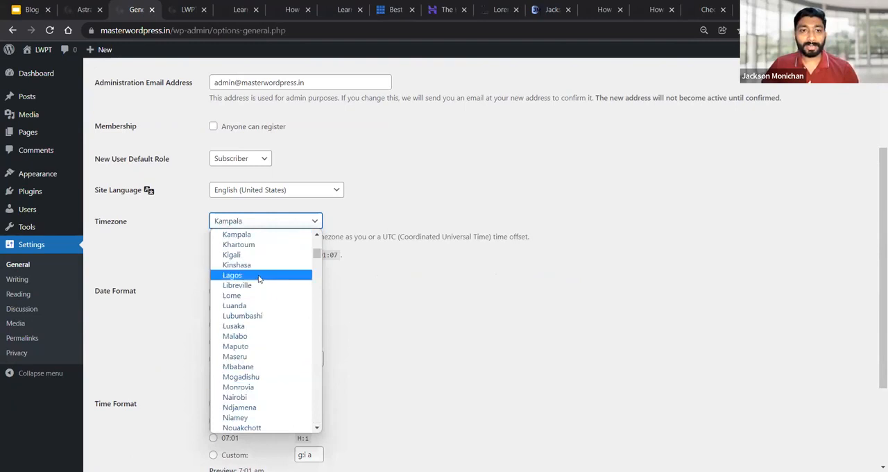
scroll(259, 279, up, 4)
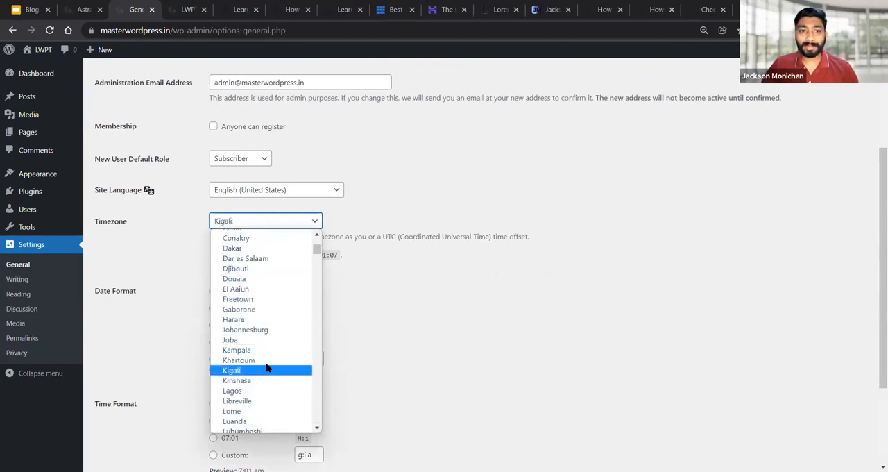
key(k)
key(k)
key(k)
key(k)
key(k)
key(k)
key(k)
key(k)
key(k)
key(k)
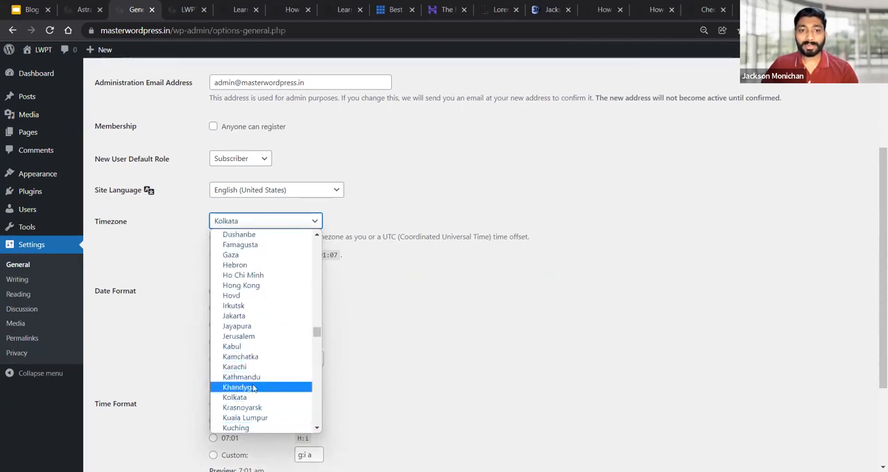
click(251, 397)
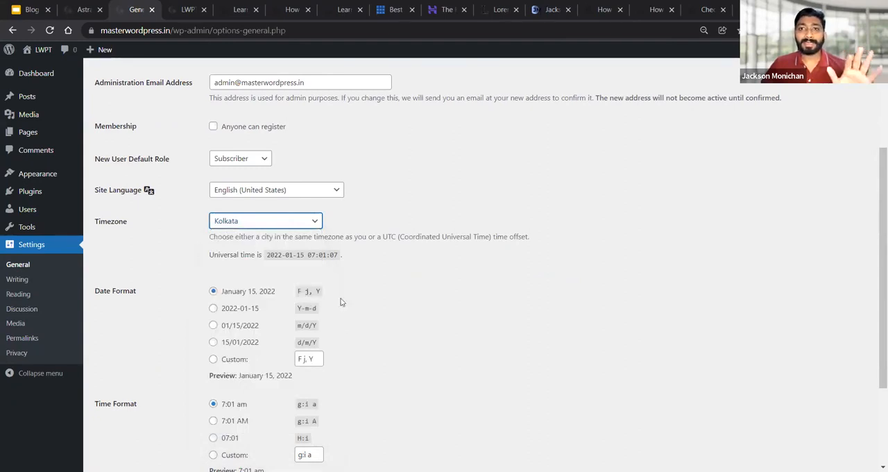
scroll(341, 305, down, 3)
click(121, 418)
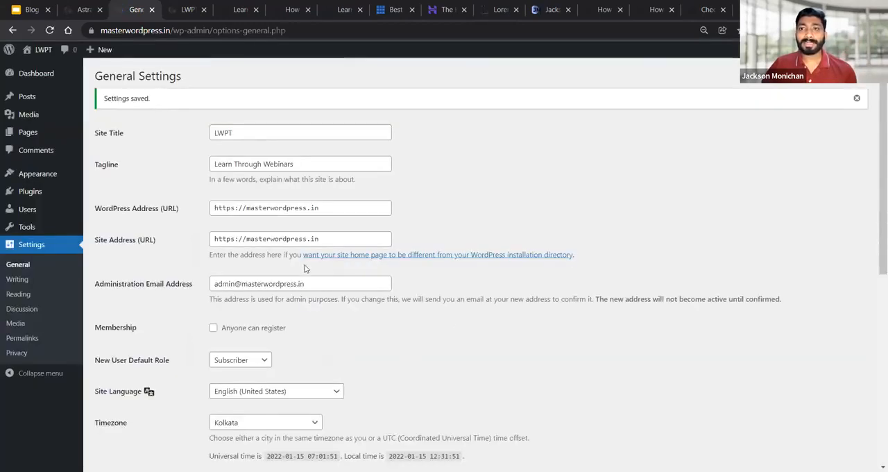
Open the writing settings and review the choices for the default post category
scroll(306, 269, down, 2)
click(17, 279)
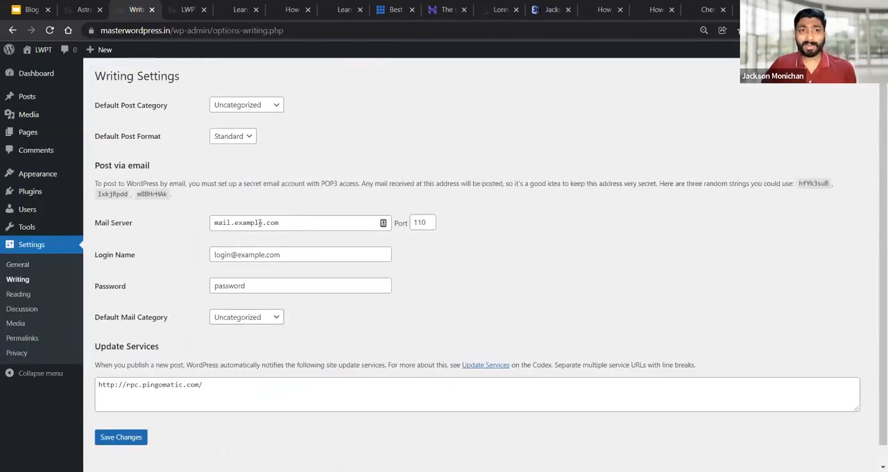
click(255, 108)
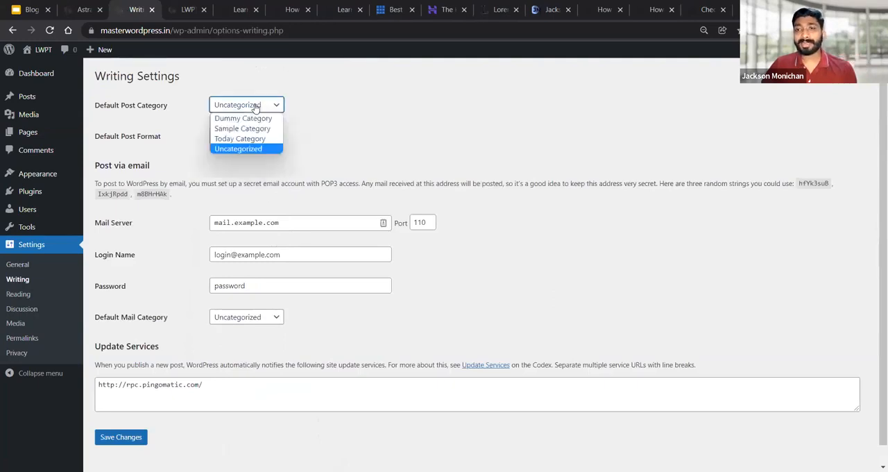
click(366, 115)
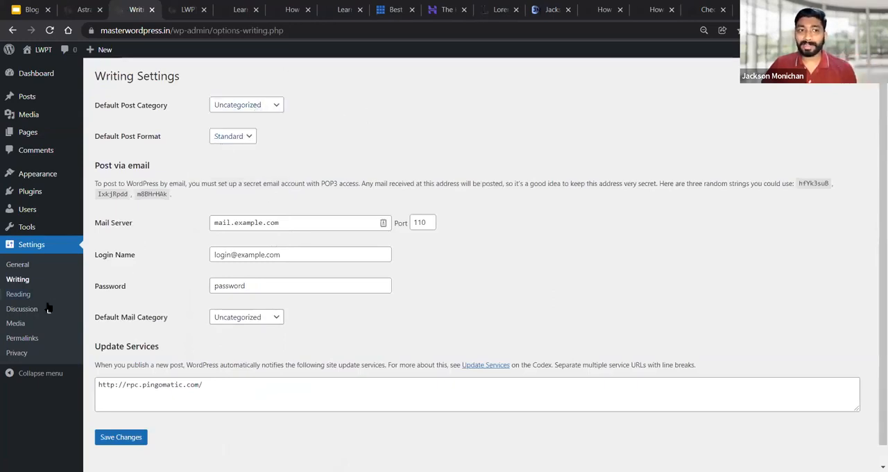
Open the reading settings, try Excerpt for the posts in a feed, and restore Full text
click(18, 295)
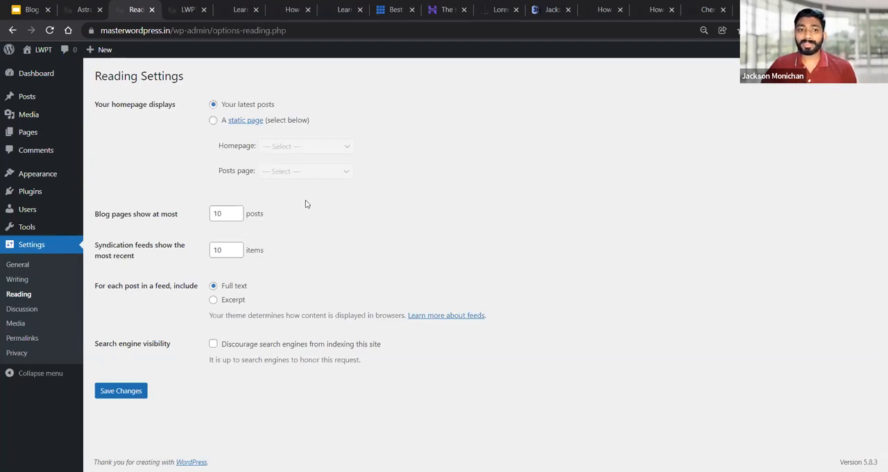
click(214, 303)
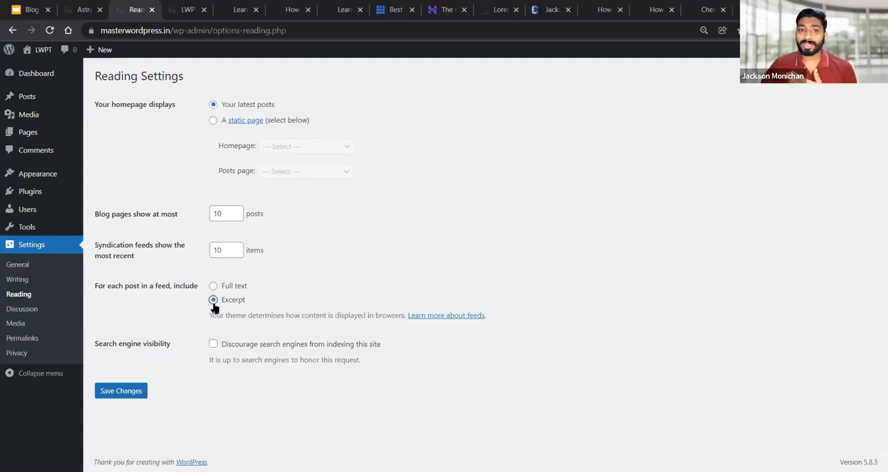
click(213, 286)
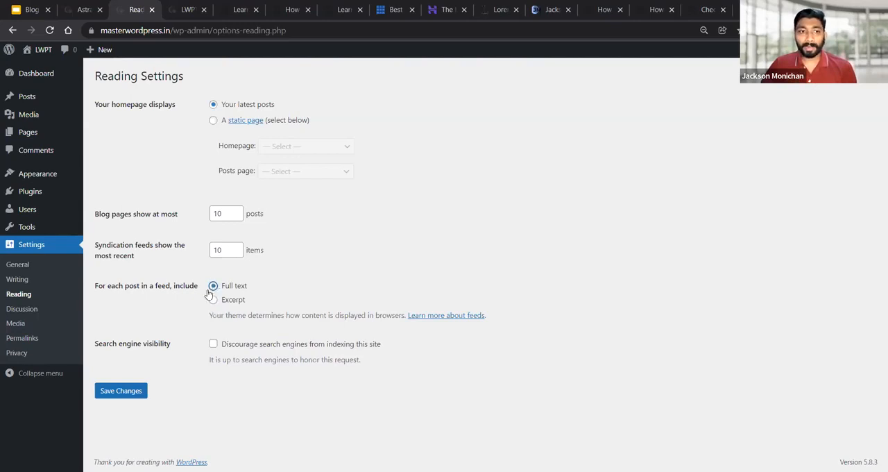
Open the discussion settings, try automatic closing of comments on posts older than 14 days, and switch it back off
click(14, 313)
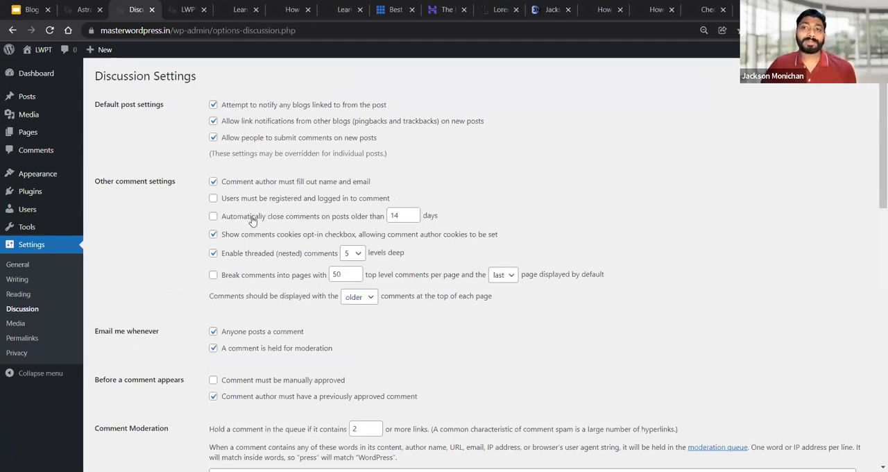
click(221, 221)
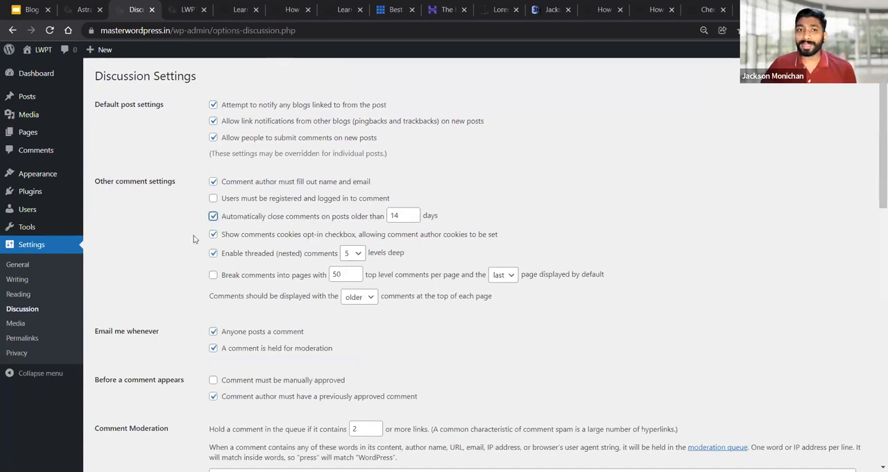
click(216, 218)
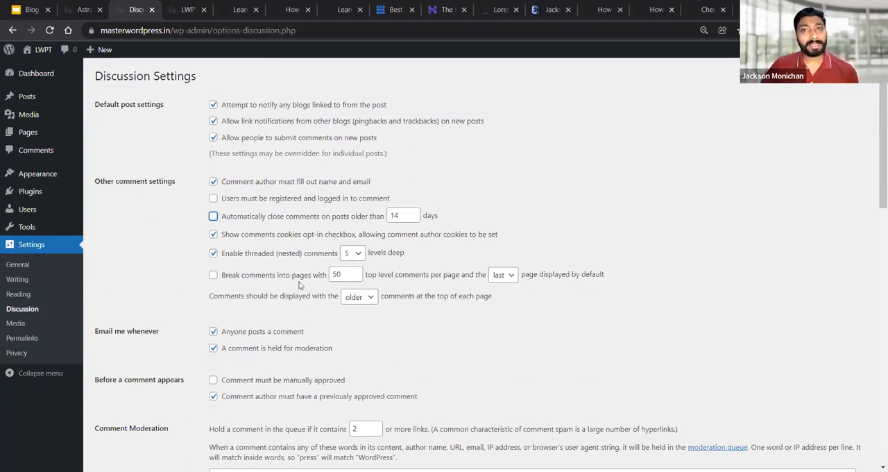
Add casino and medicine on separate lines to the Disallowed Comment Keys and save the discussion settings
scroll(402, 277, down, 6)
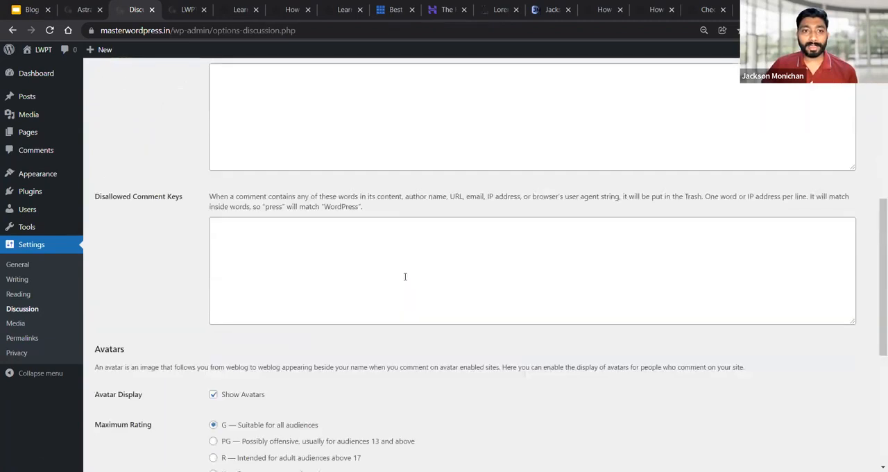
scroll(404, 270, up, 2)
scroll(403, 270, down, 2)
drag(96, 256, 179, 256)
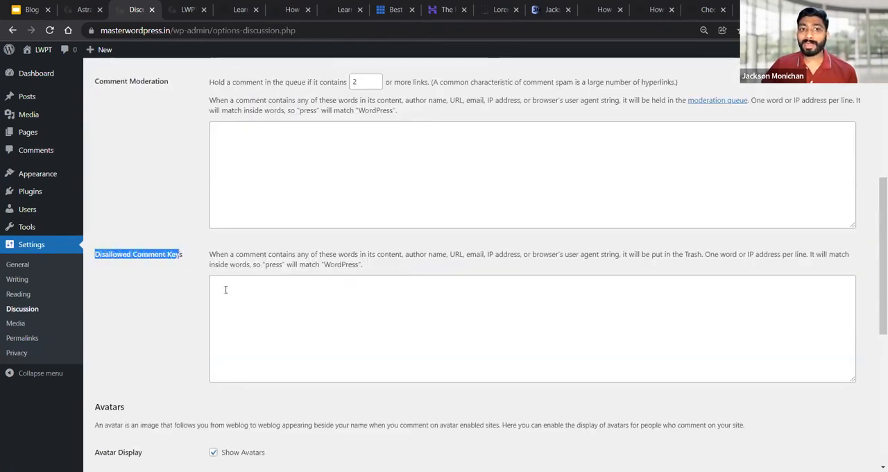
click(248, 300)
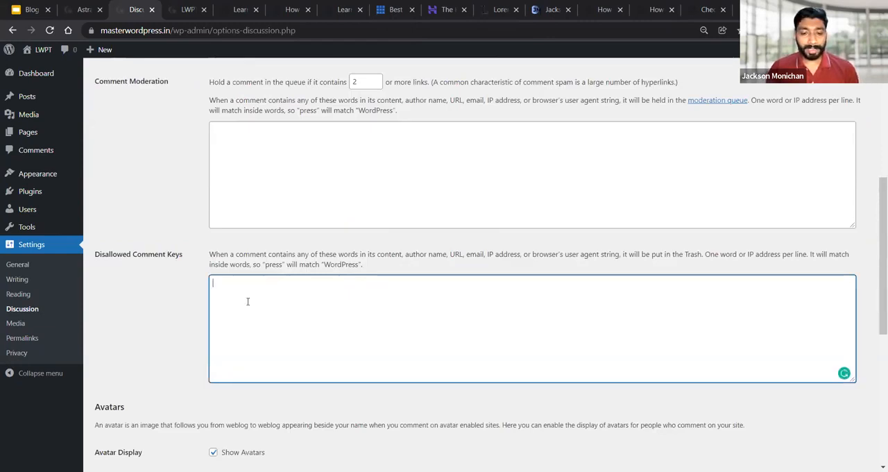
text(casi)
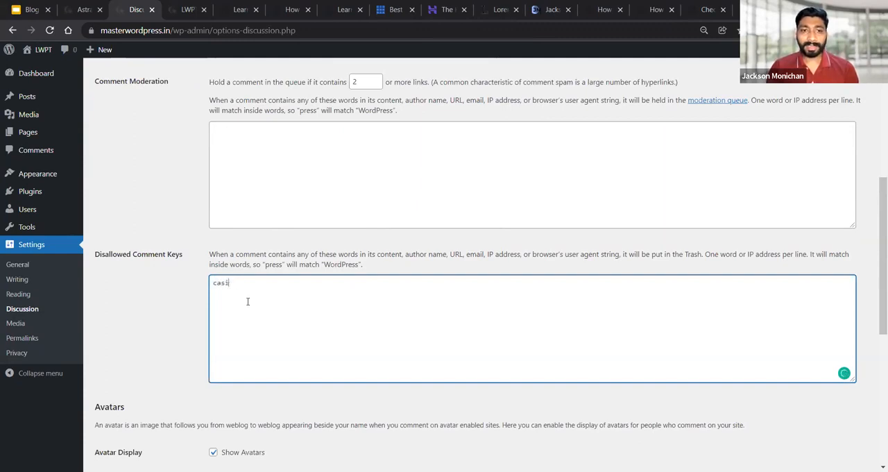
text(onno)
key(Return)
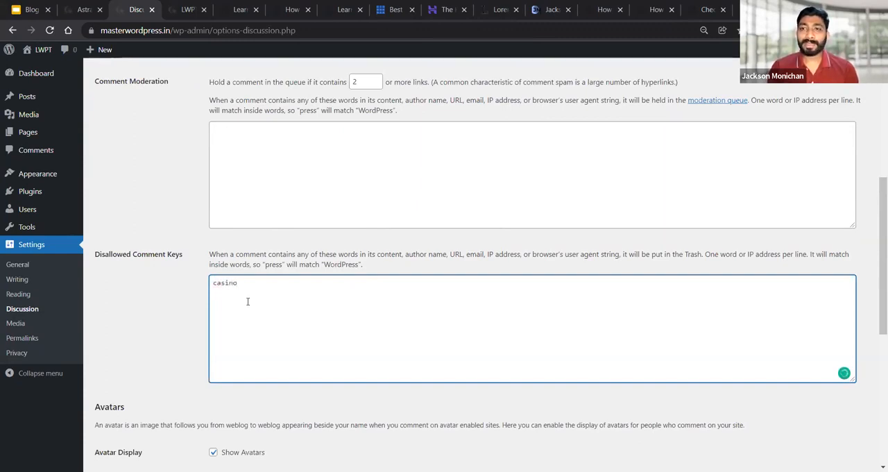
text(medi)
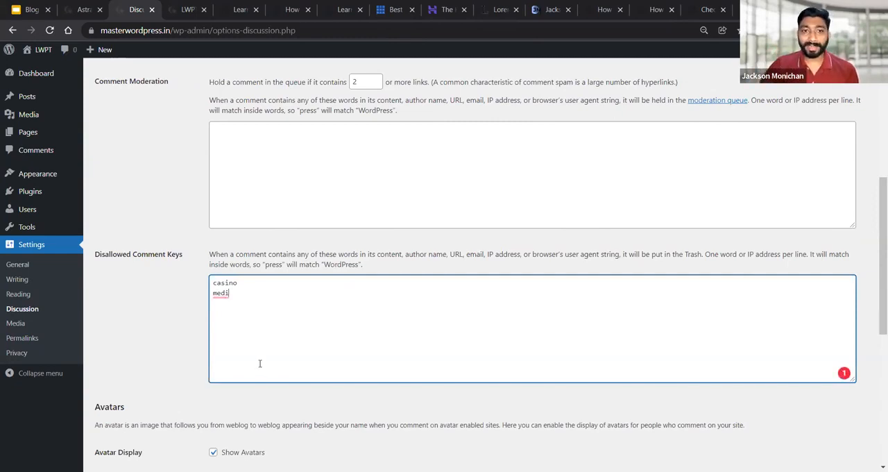
text(cine)
scroll(262, 364, down, 5)
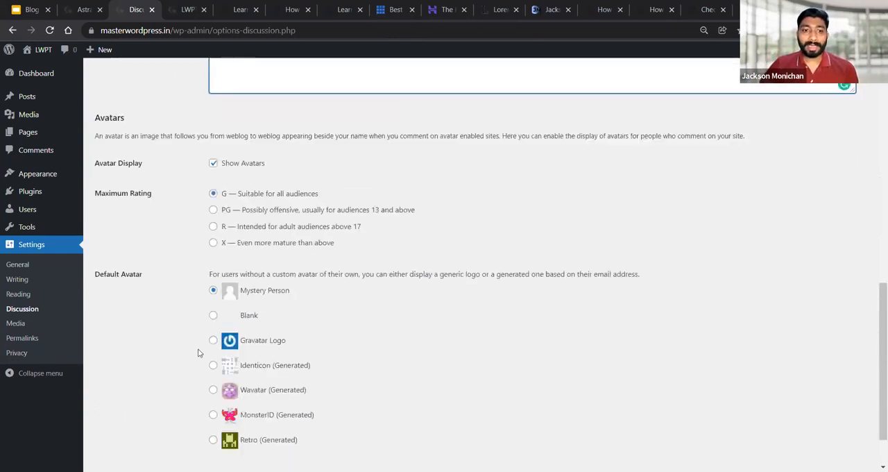
click(131, 419)
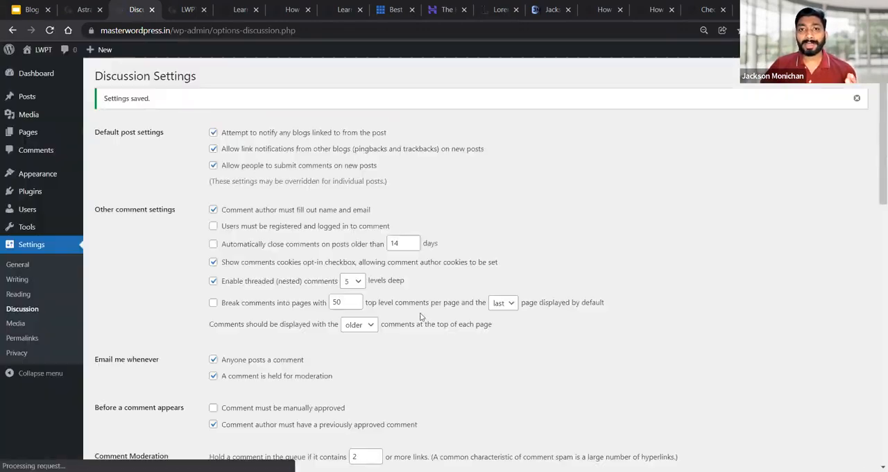
Change the site's permalink structure to Post name and save the permalink settings
scroll(345, 321, down, 10)
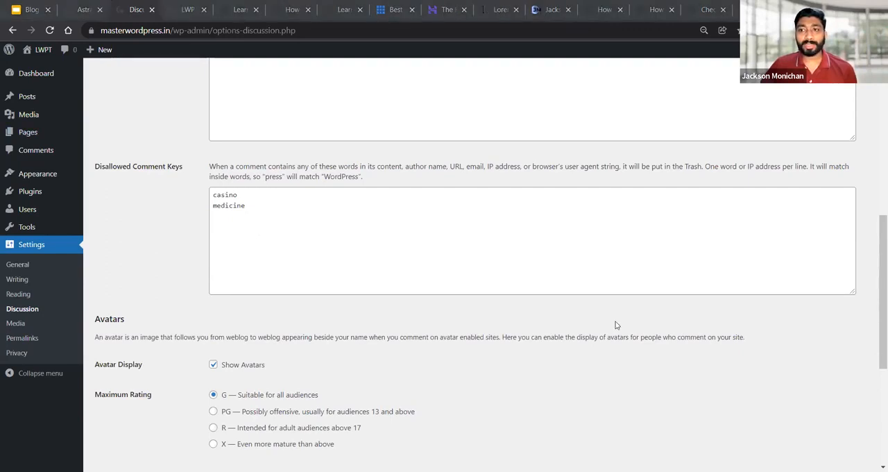
scroll(615, 325, down, 4)
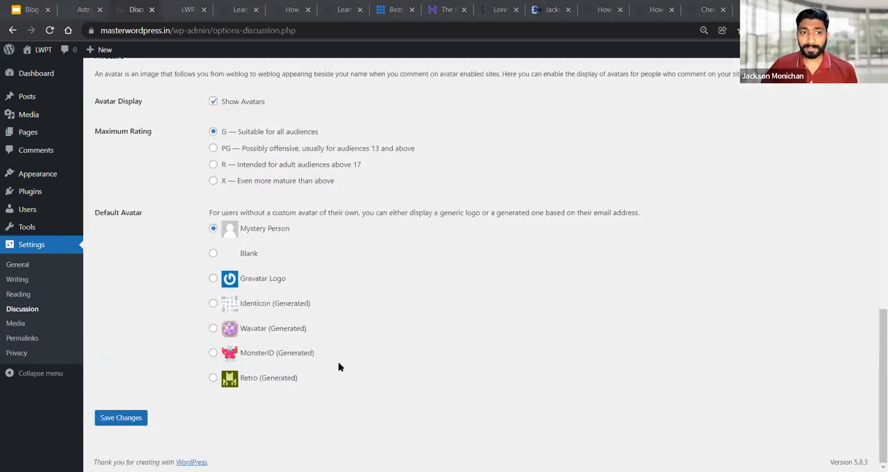
click(18, 340)
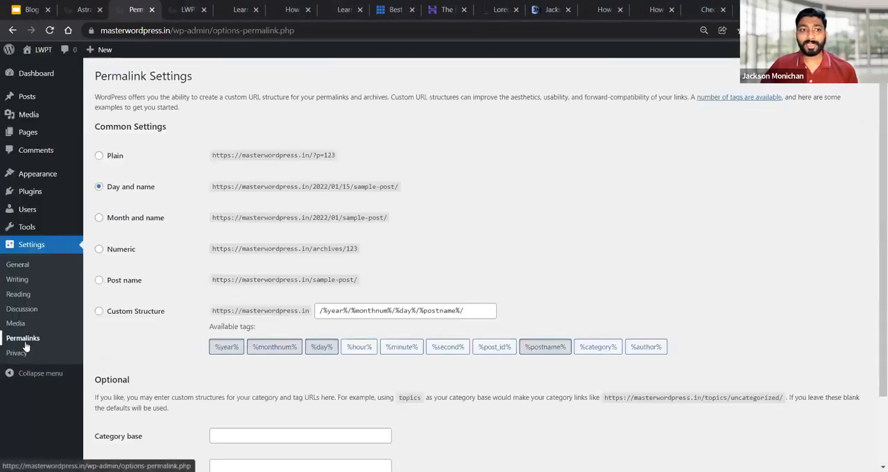
click(99, 280)
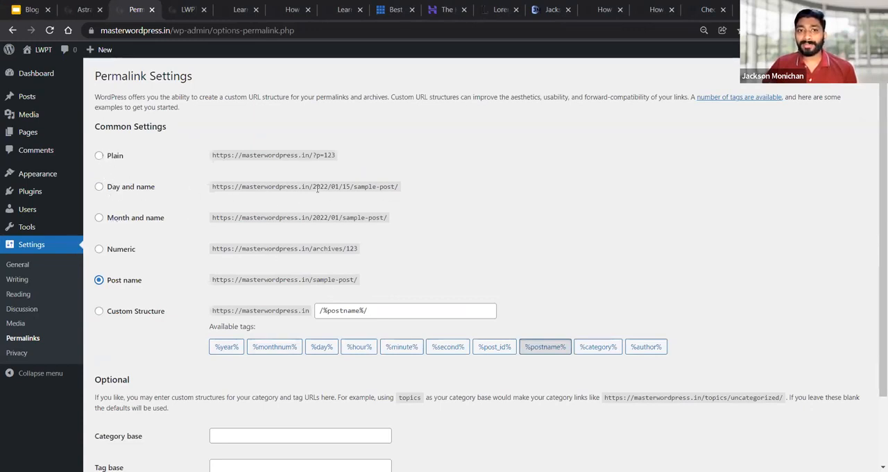
drag(316, 188, 329, 188)
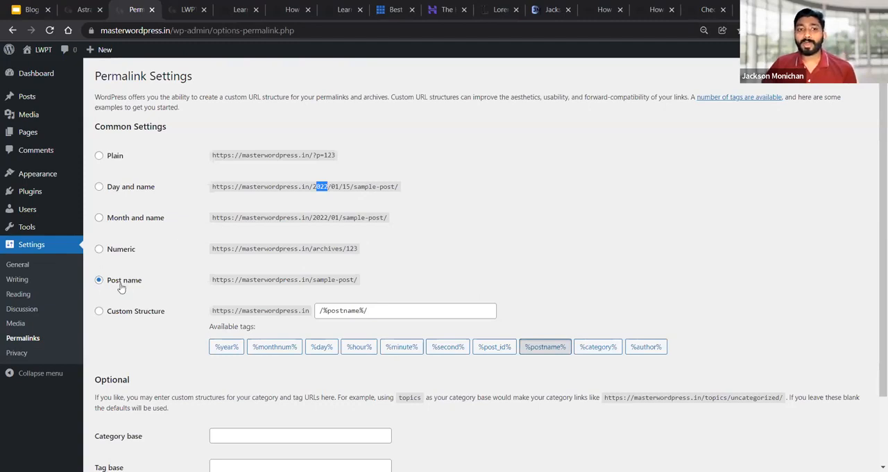
scroll(123, 285, down, 2)
click(122, 416)
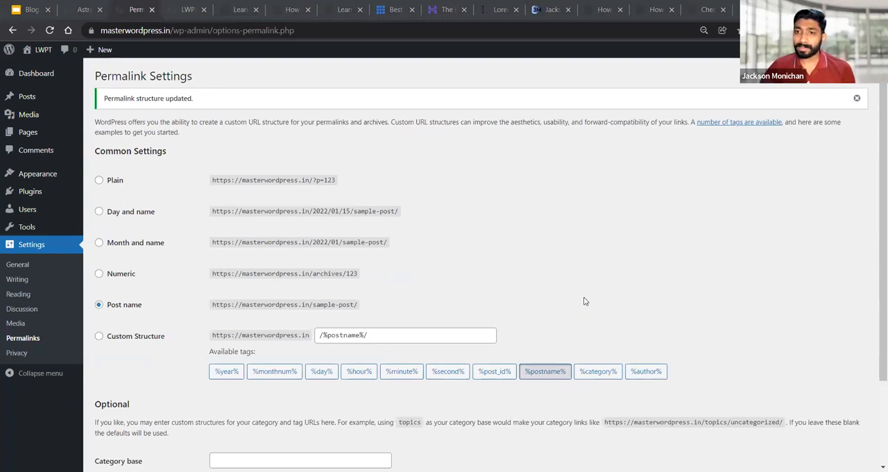
Start a new page titled "Contact Us" and look at the block choices for its content
click(26, 135)
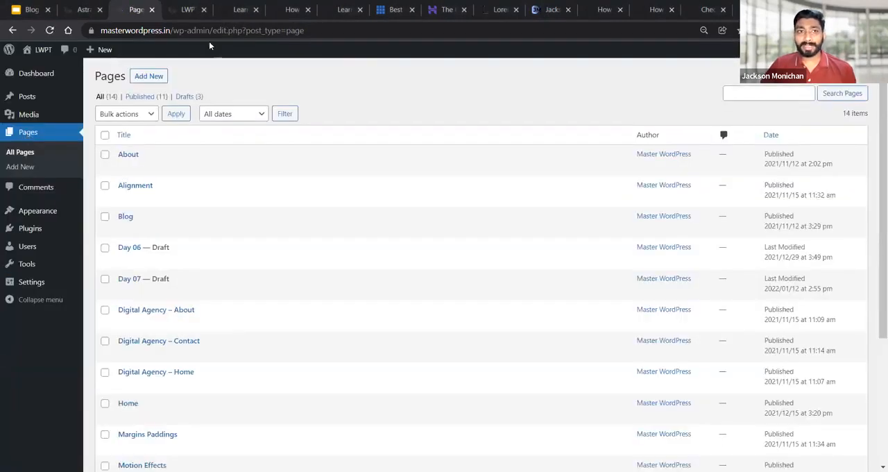
click(154, 79)
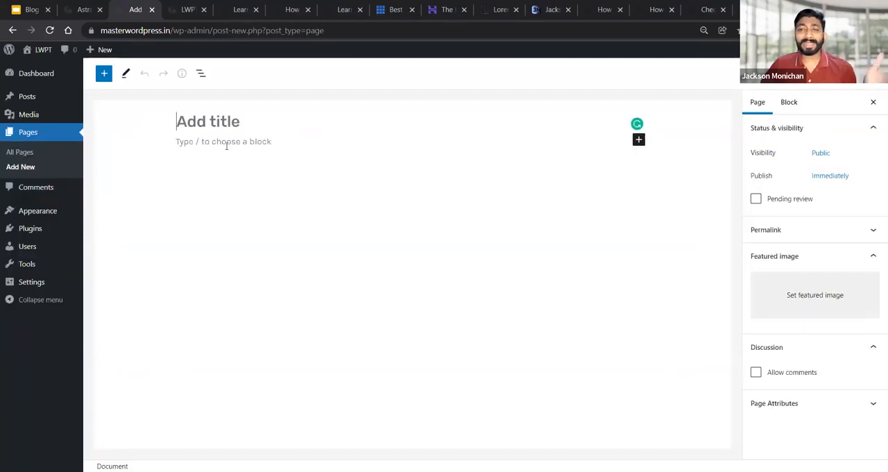
text(Conac)
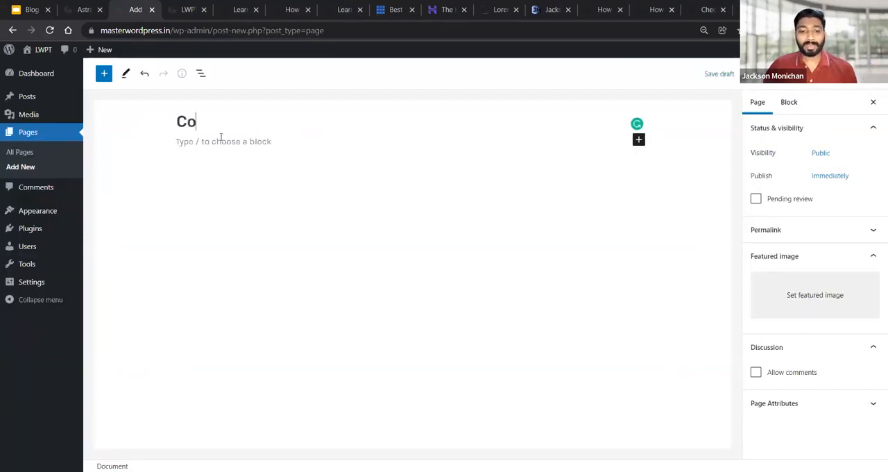
key(BackSpace)
key(BackSpace)
text(t)
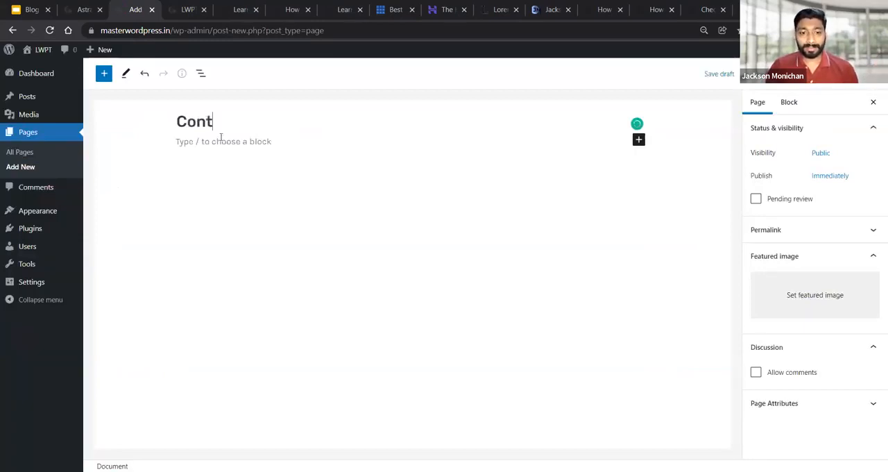
text(act Us)
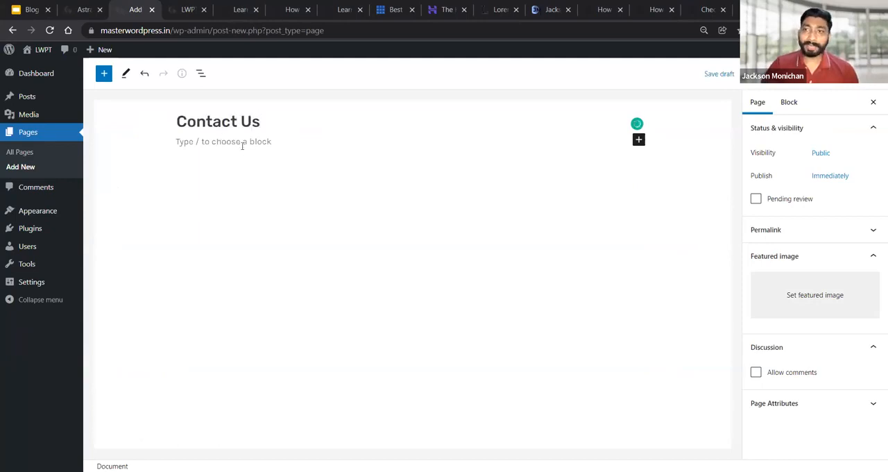
click(223, 147)
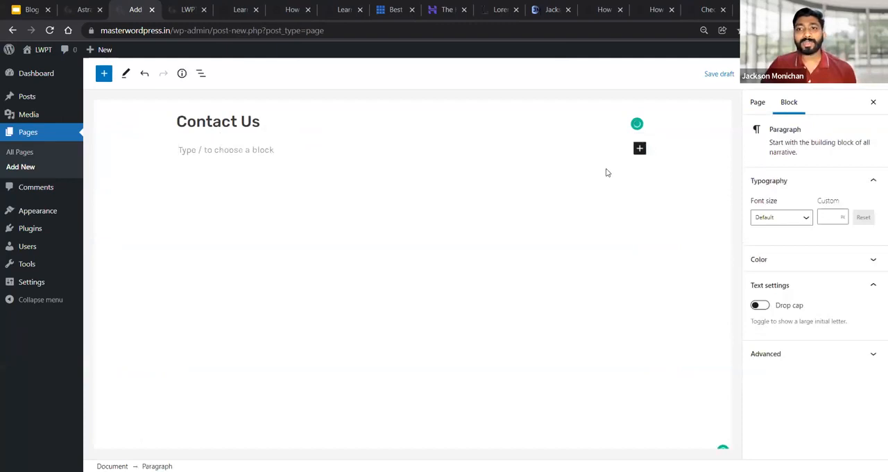
click(640, 147)
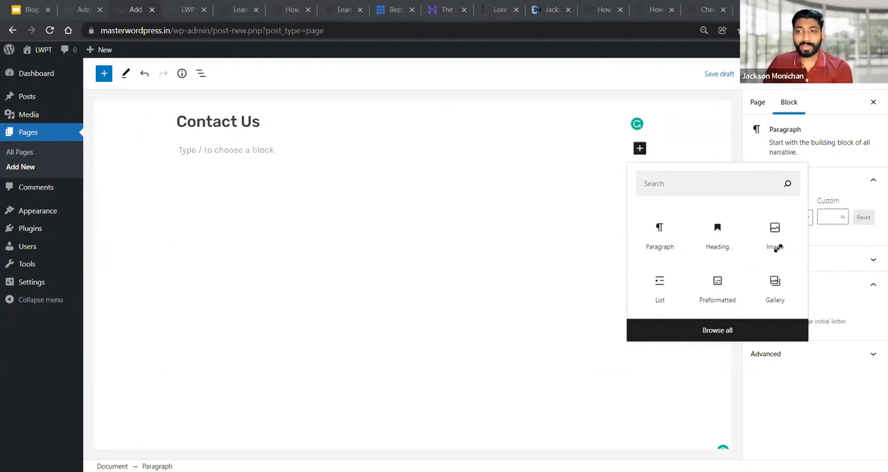
click(54, 157)
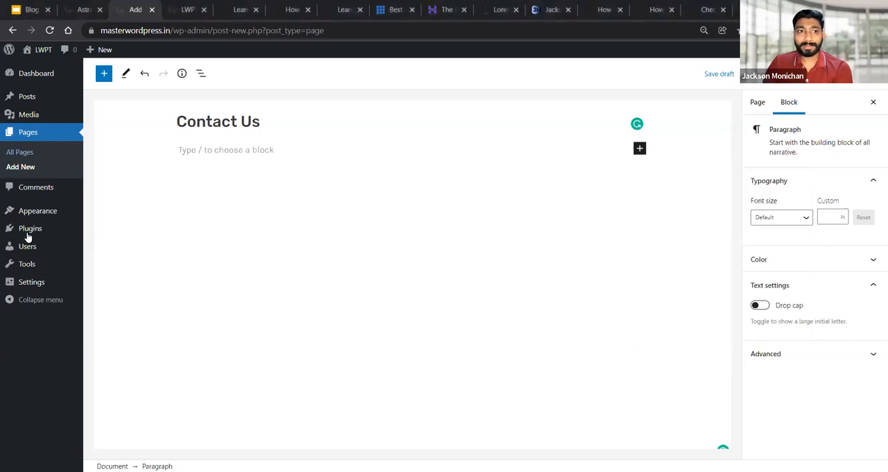
Leave the unsaved page and search the plugins available for installation for "Forget SPam Comment"
mouse_move(29, 234)
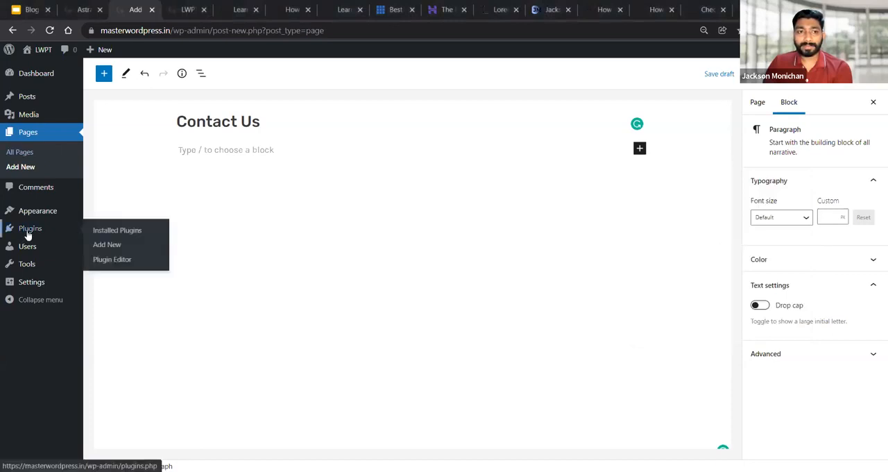
click(104, 245)
click(502, 96)
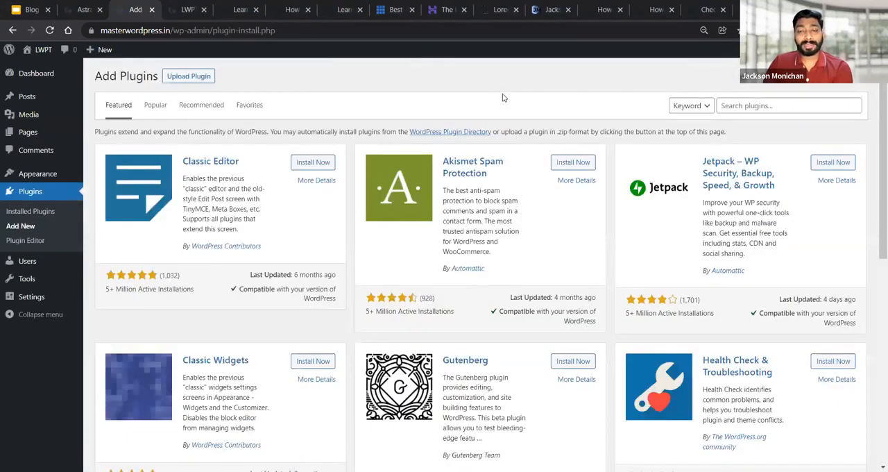
click(779, 107)
text(F)
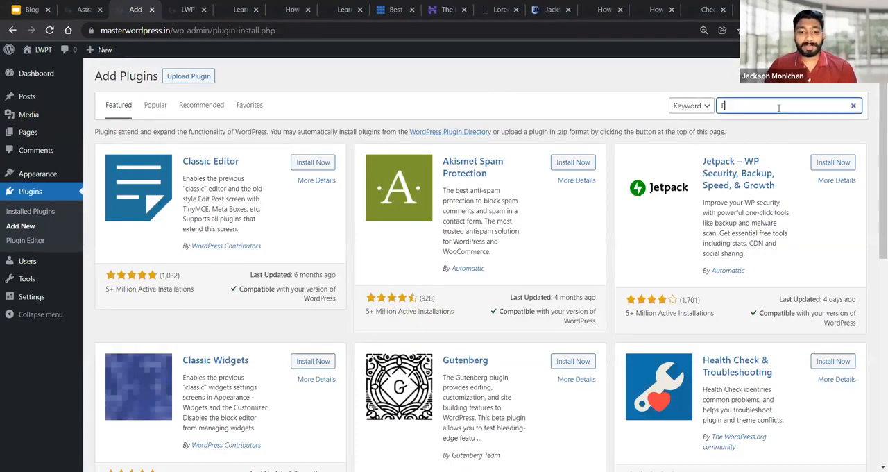
text(oicrg)
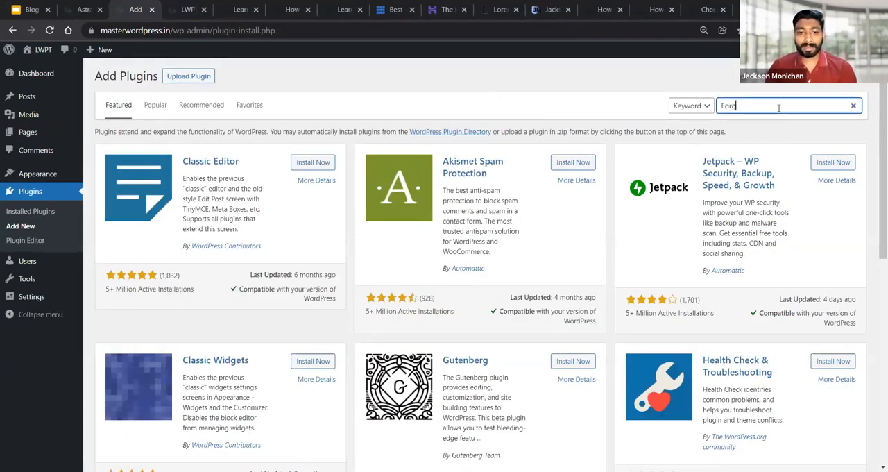
text(et SPam Co)
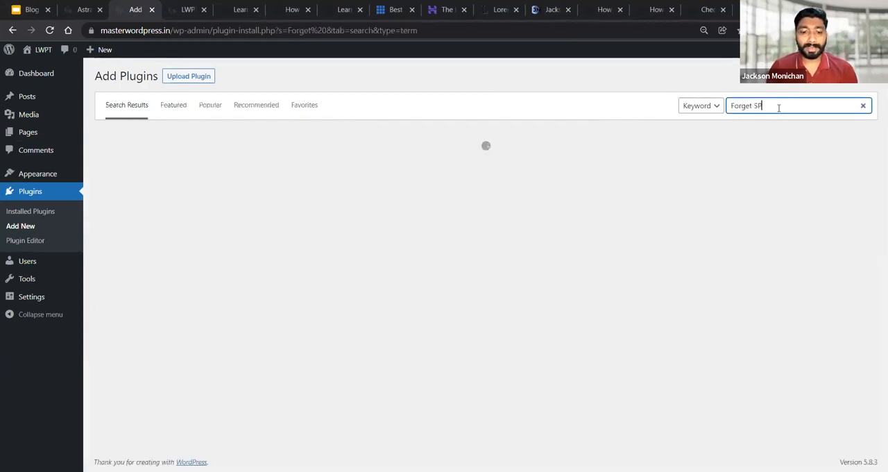
text(mment)
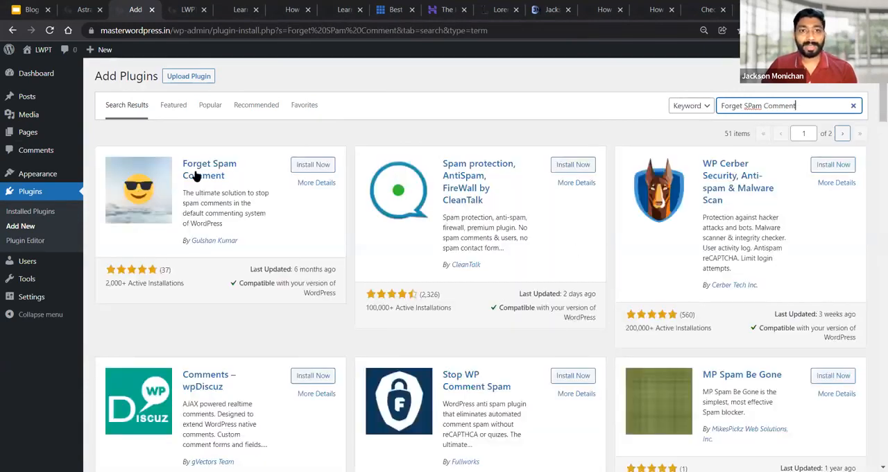
Review the Forget Spam Comment plugin's description, WordPress compatibility and last update date
drag(253, 247, 183, 194)
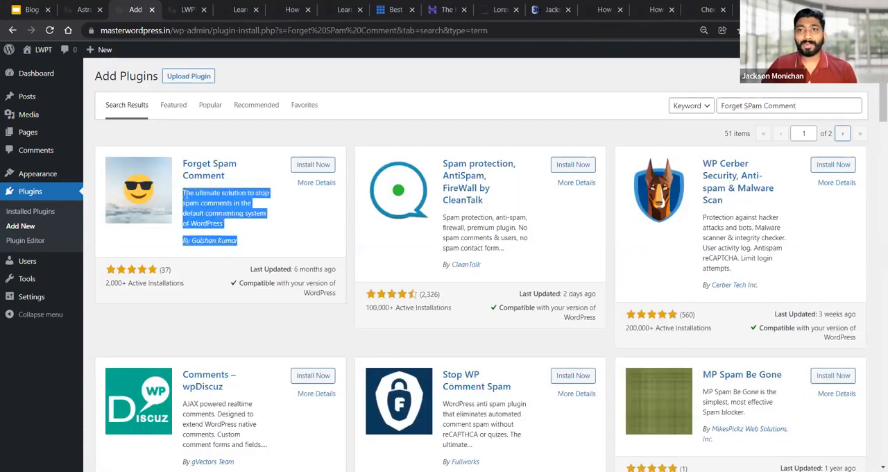
click(272, 151)
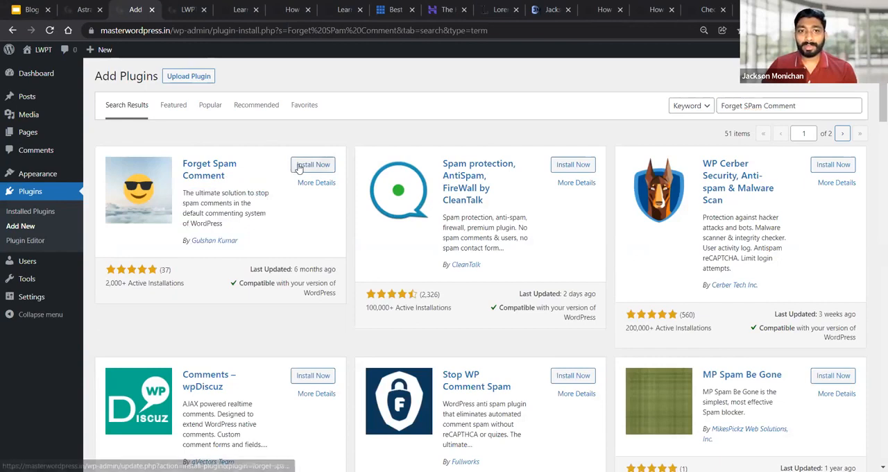
drag(239, 283, 324, 292)
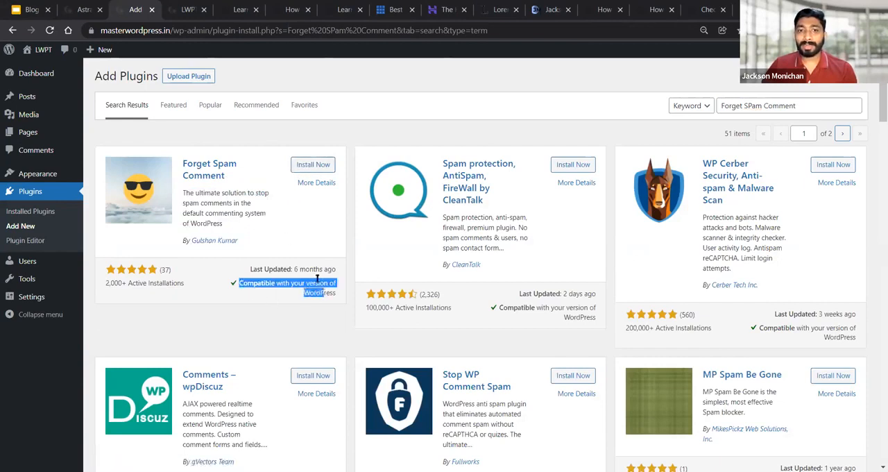
drag(251, 277, 332, 270)
click(361, 137)
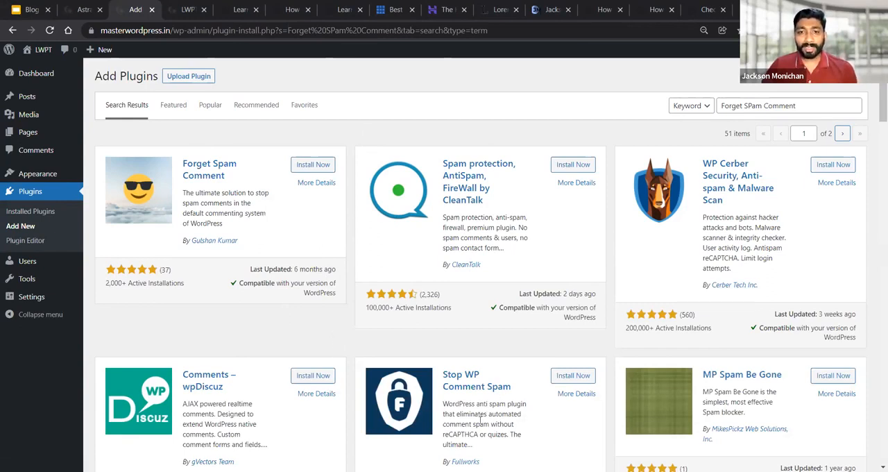
Switch to the Google Slides presentation and go to the "So How Was The Overall Session Today?" slide
click(29, 9)
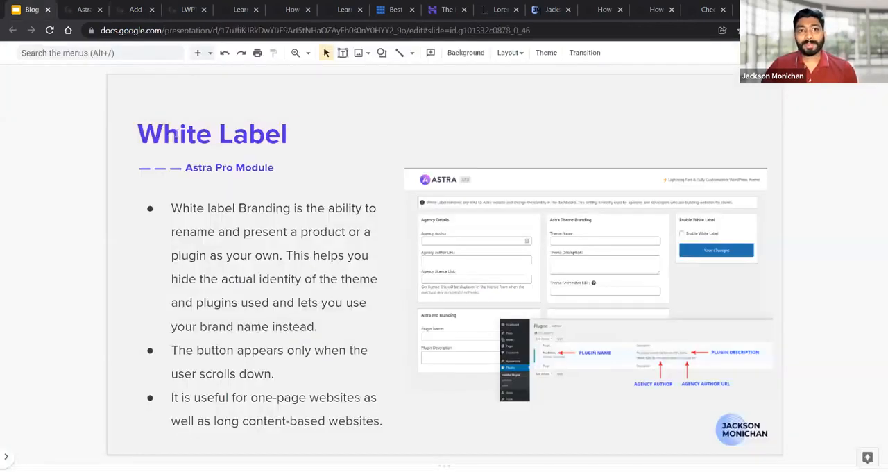
scroll(176, 133, down, 1)
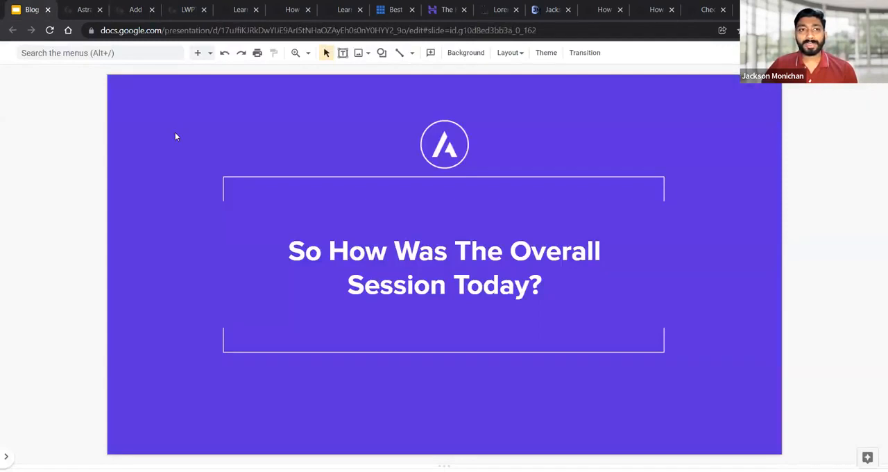
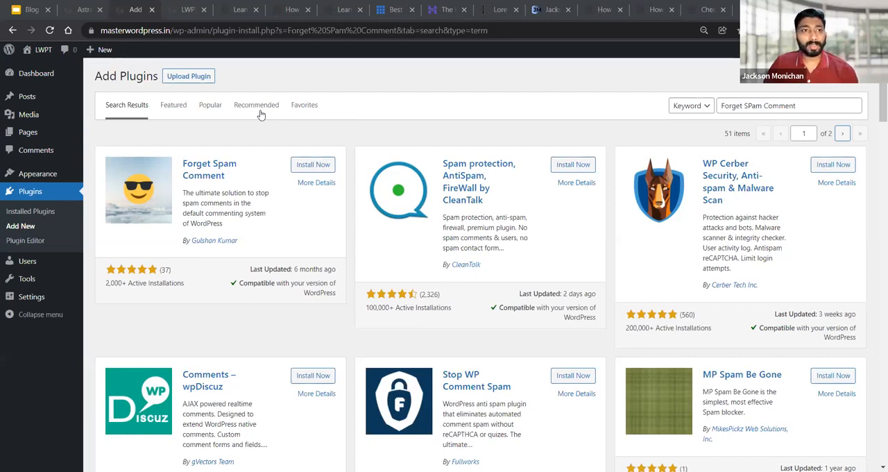
Open the site's menu editor and rearrange the Master Menu so Sample Page is a top-level item with Blog nested under it
mouse_move(38, 174)
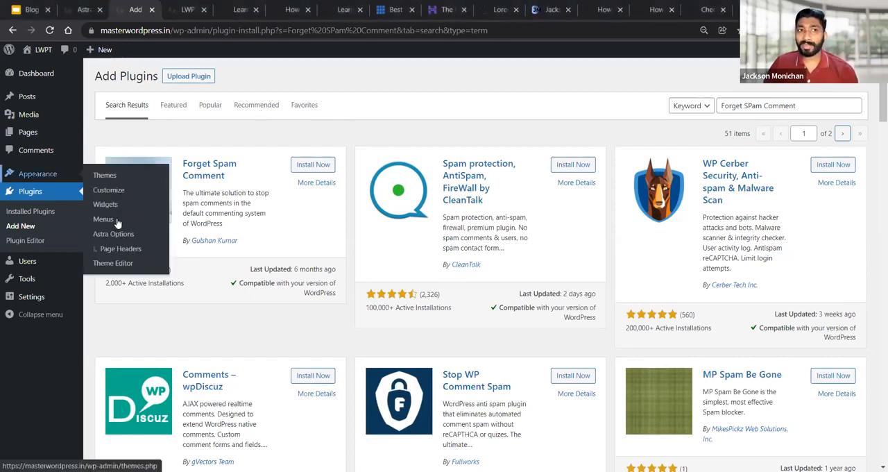
click(104, 220)
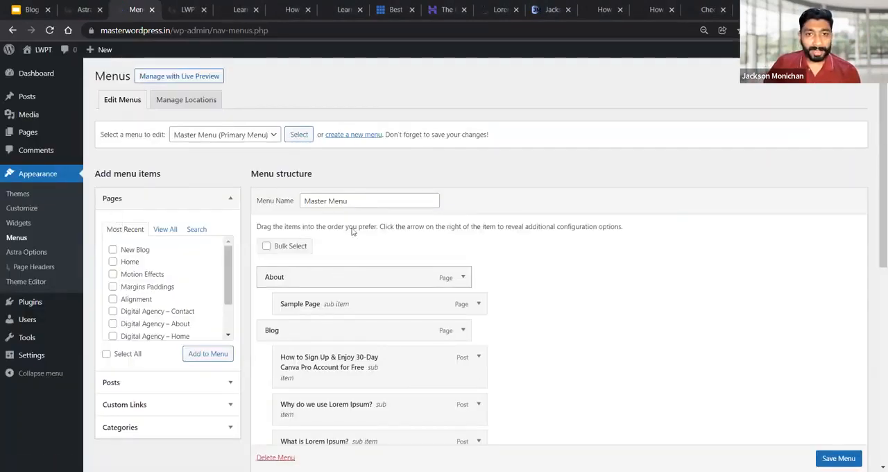
scroll(352, 231, down, 2)
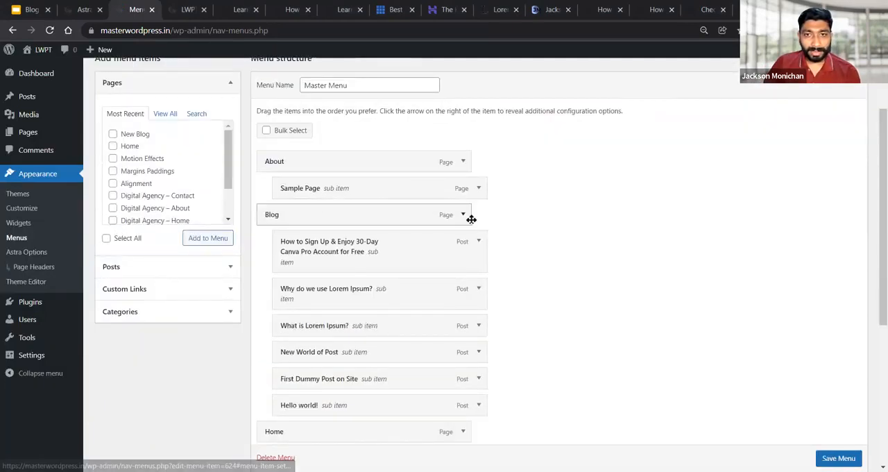
mouse_move(354, 196)
mouse_down()
mouse_move(345, 228)
mouse_move(341, 207)
mouse_up()
drag(330, 189, 359, 216)
Remove the Home, Motion Effects and Margins Paddings pages and the custom link at the end from the Master Menu
scroll(450, 163, down, 5)
click(463, 159)
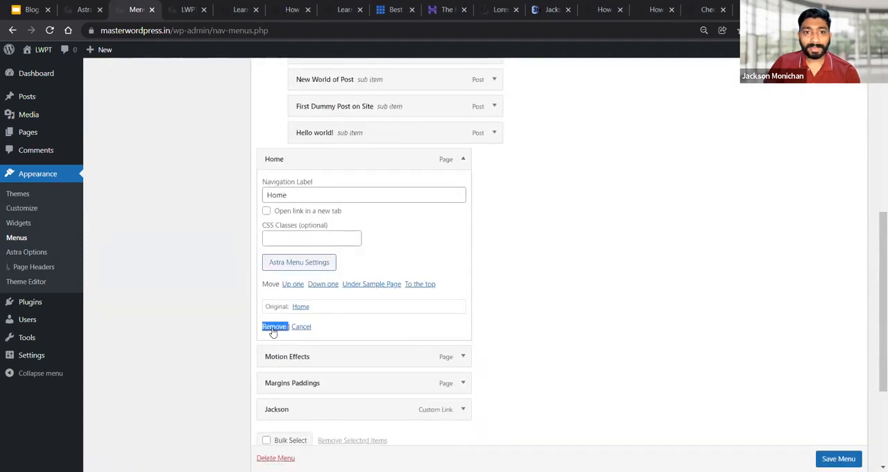
click(274, 327)
click(461, 187)
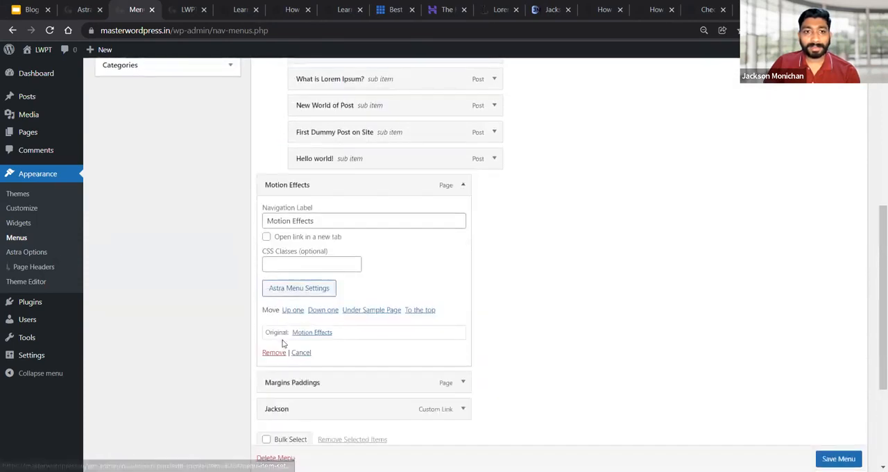
click(278, 354)
click(462, 211)
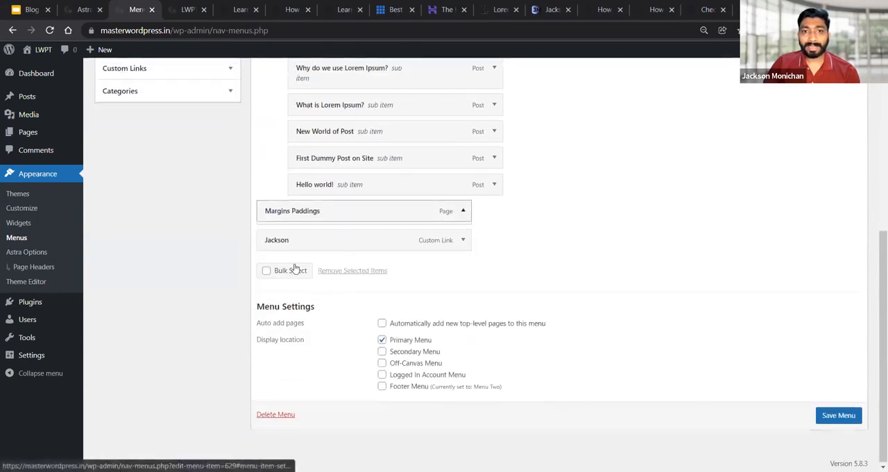
click(274, 378)
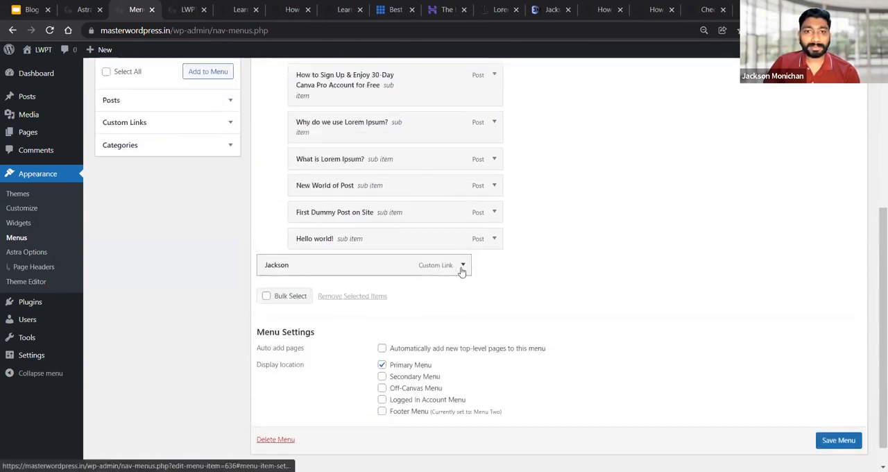
click(462, 268)
scroll(278, 292, down, 3)
click(270, 264)
Look over the remaining items of the Master Menu and save the menu
scroll(361, 255, up, 4)
scroll(283, 220, down, 2)
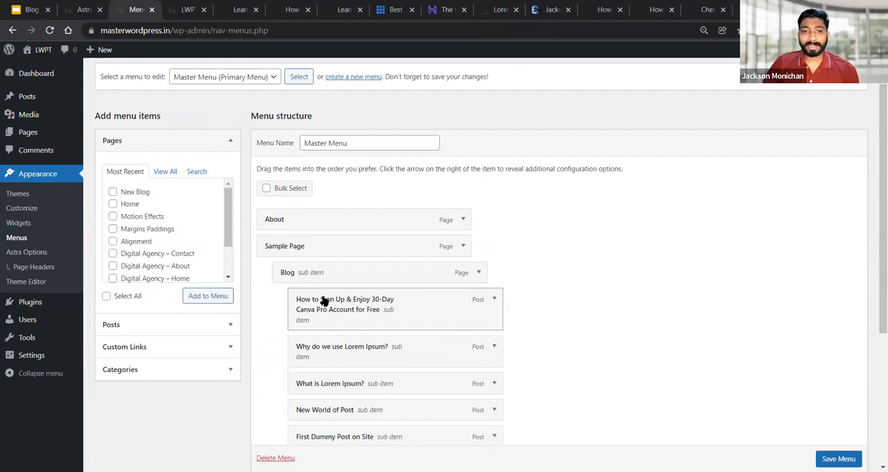
scroll(337, 313, down, 5)
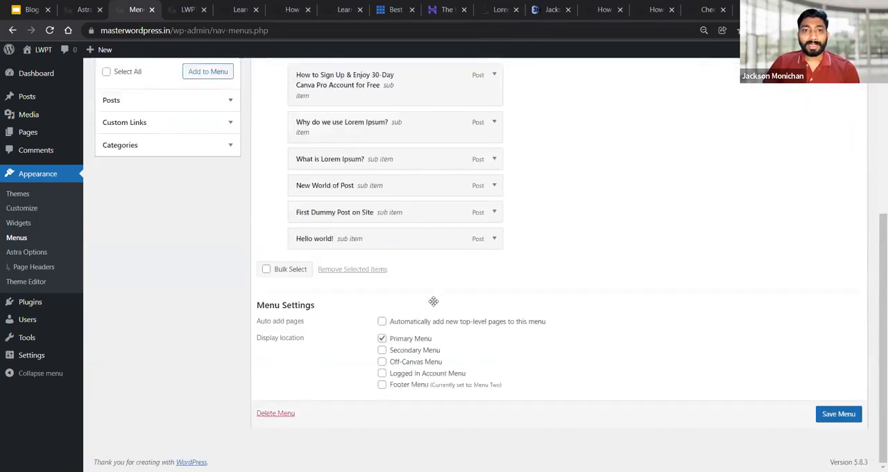
scroll(433, 301, up, 5)
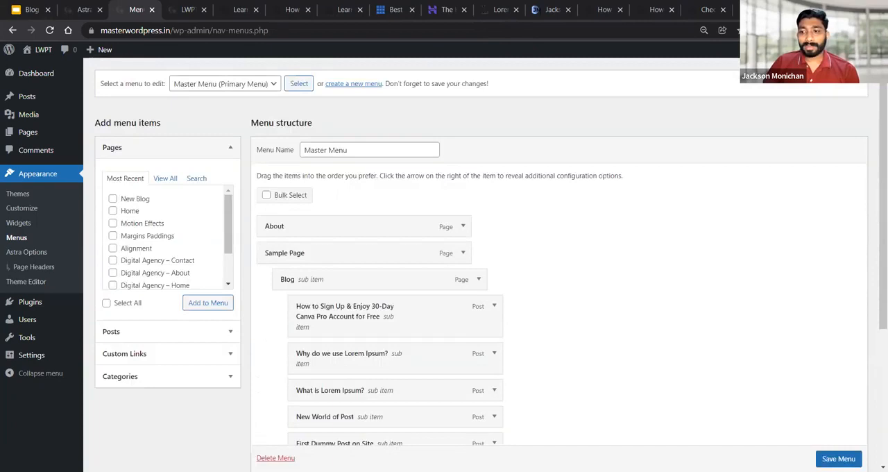
scroll(433, 301, down, 1)
click(838, 459)
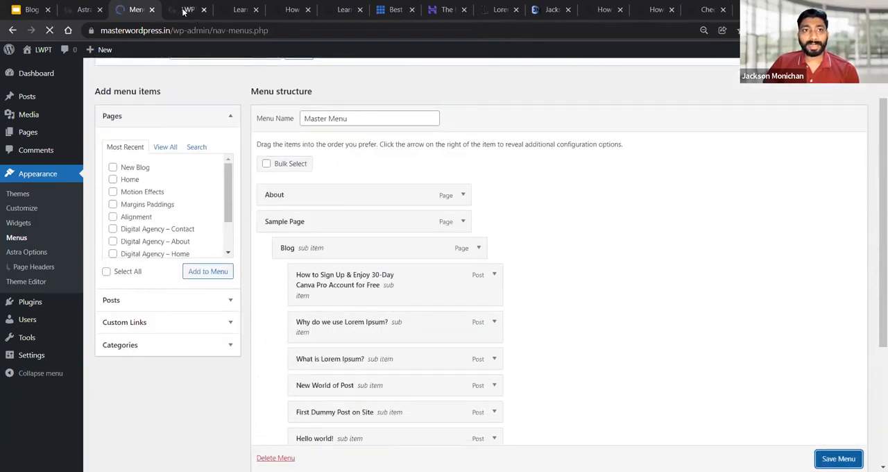
Reload the live site and check how the Sample Page submenu and its nested Blog submenu open in the header
click(184, 11)
click(52, 31)
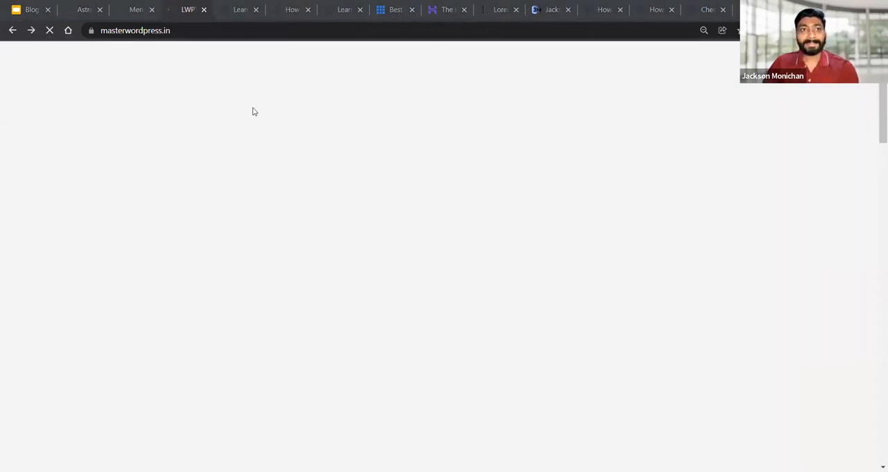
mouse_move(680, 123)
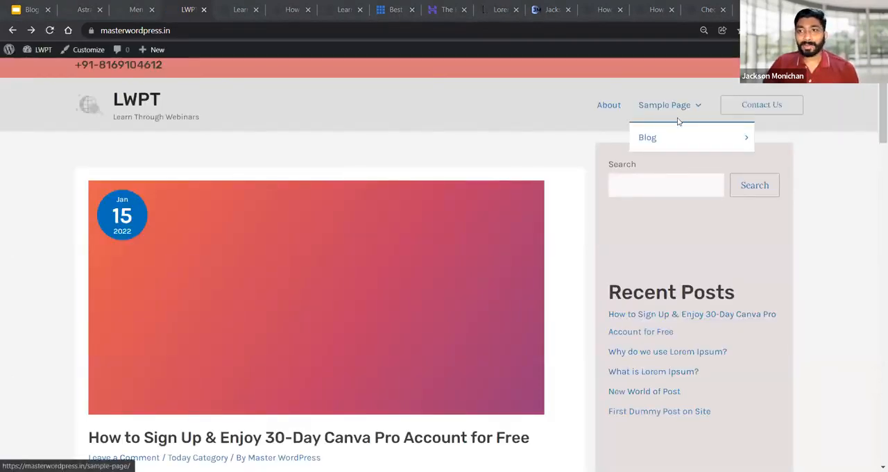
mouse_move(749, 142)
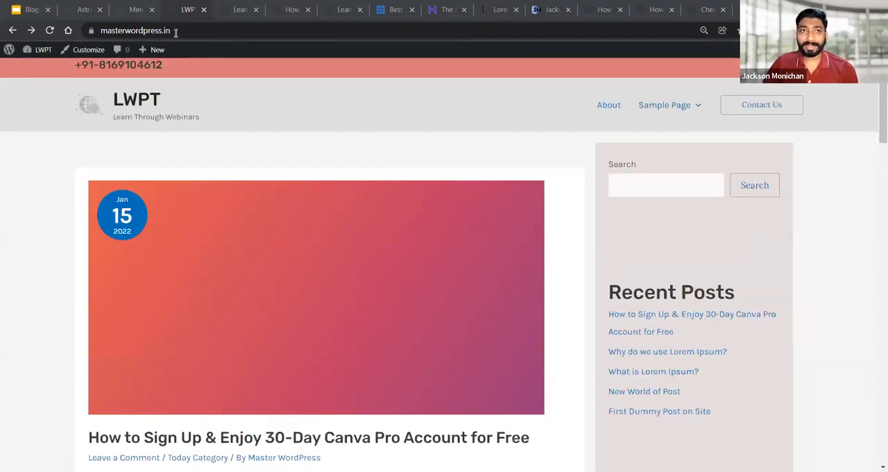
Return to the menu editor and check in the Screen Options that CSS Classes is enabled under the advanced menu properties
click(134, 9)
scroll(431, 250, down, 2)
scroll(444, 233, up, 2)
click(786, 65)
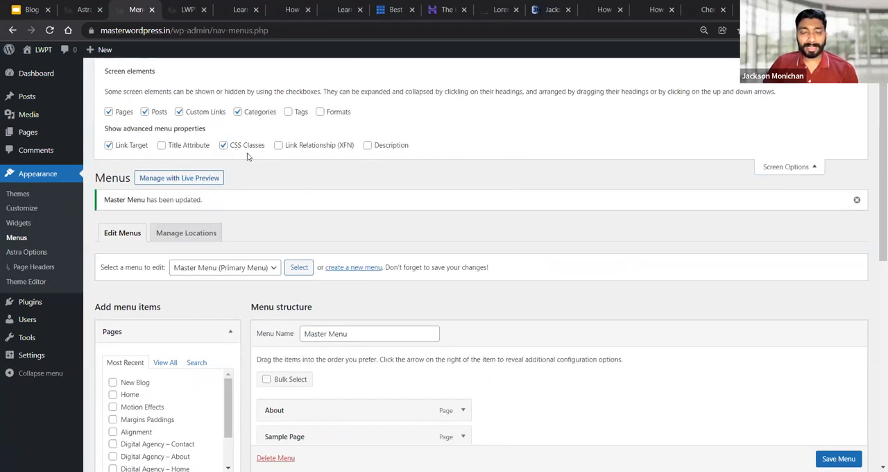
click(799, 173)
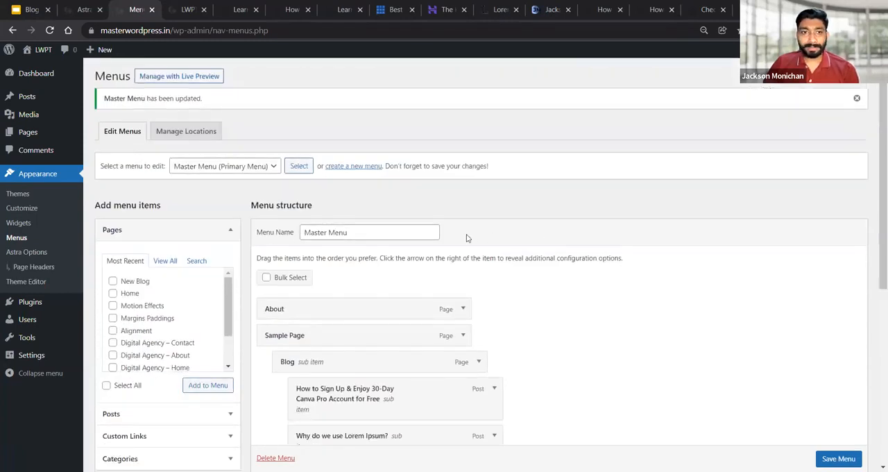
Give the Sample Page menu item the CSS class "ast-left-align-sub-menu" and select the class text
scroll(467, 228, down, 4)
scroll(461, 240, down, 2)
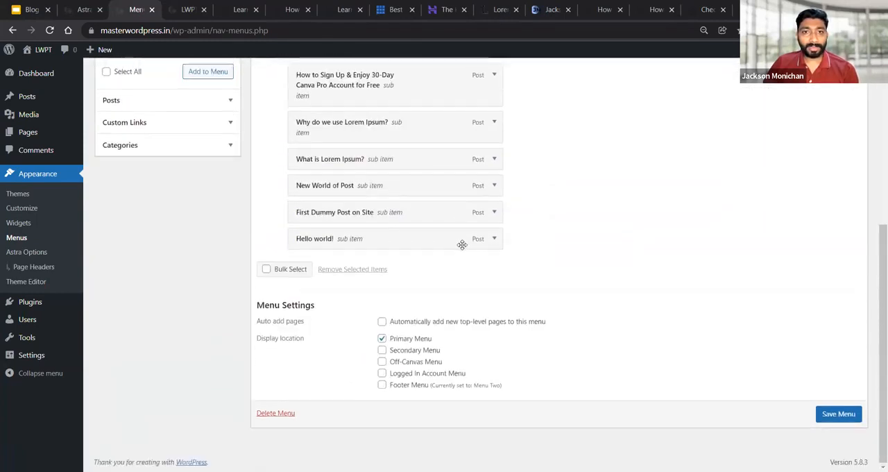
scroll(417, 152, up, 1)
scroll(472, 149, up, 1)
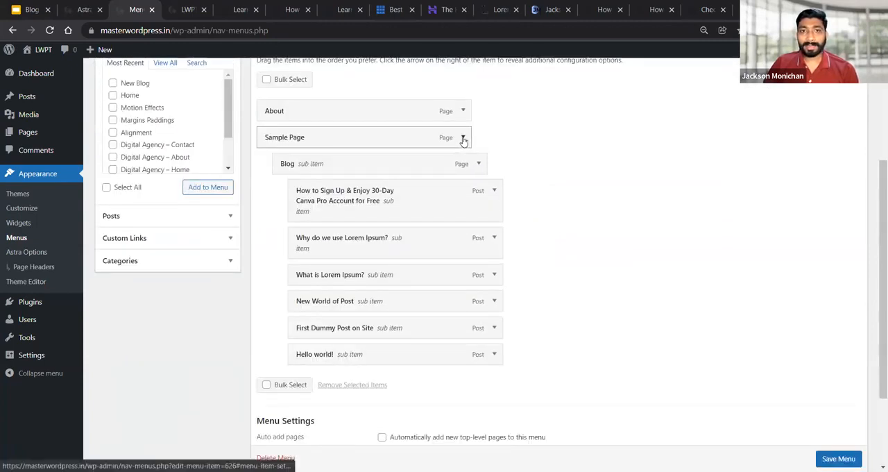
click(463, 138)
click(280, 214)
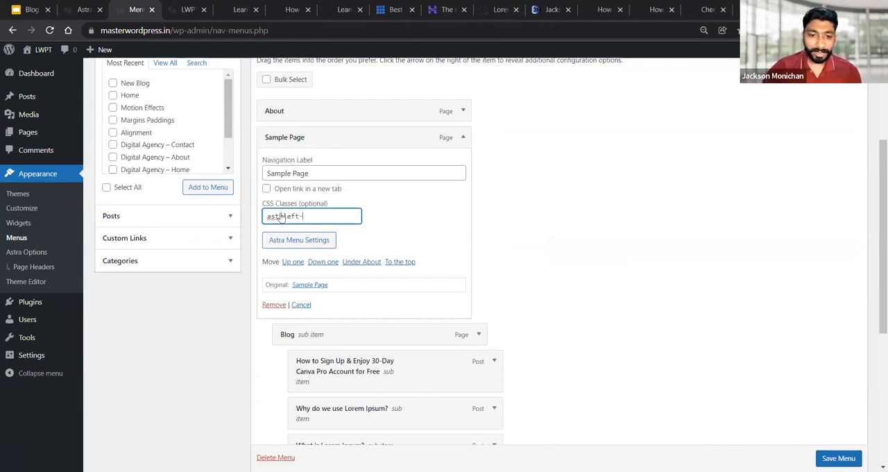
text(all)
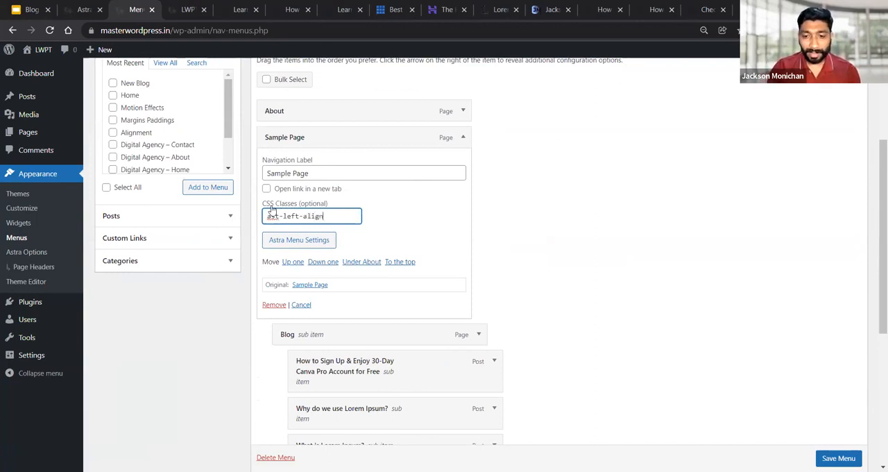
text(gn-sub-menu)
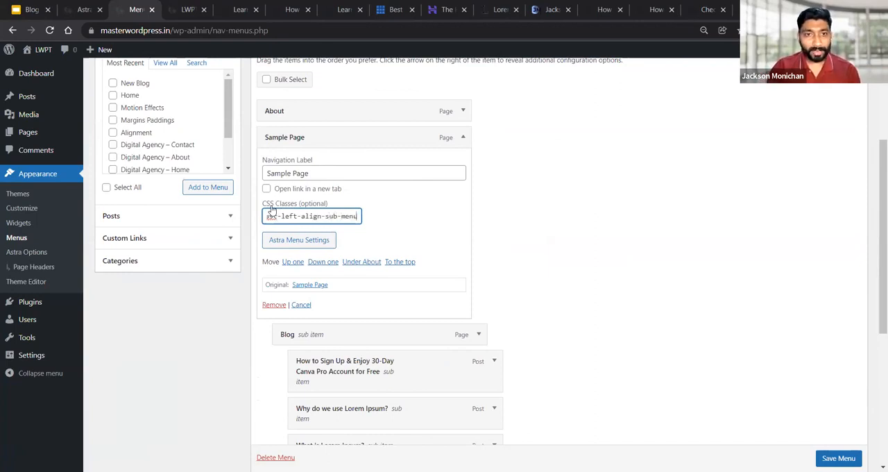
key(ctrl+a)
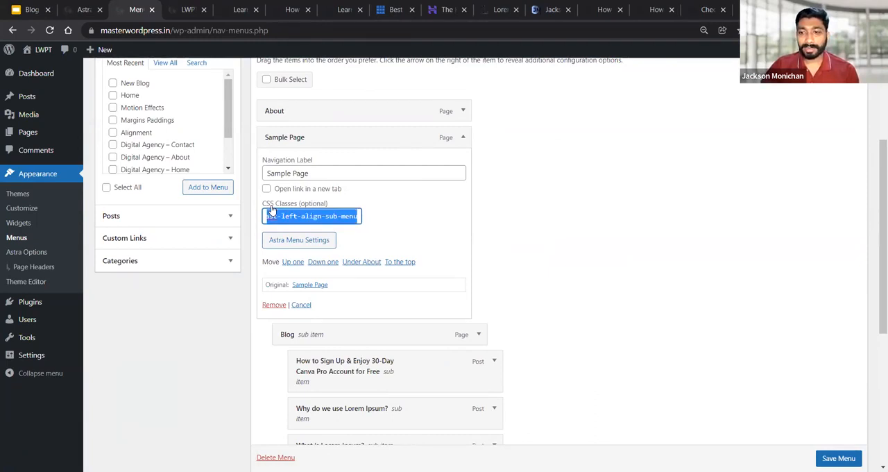
key(alt+Tab)
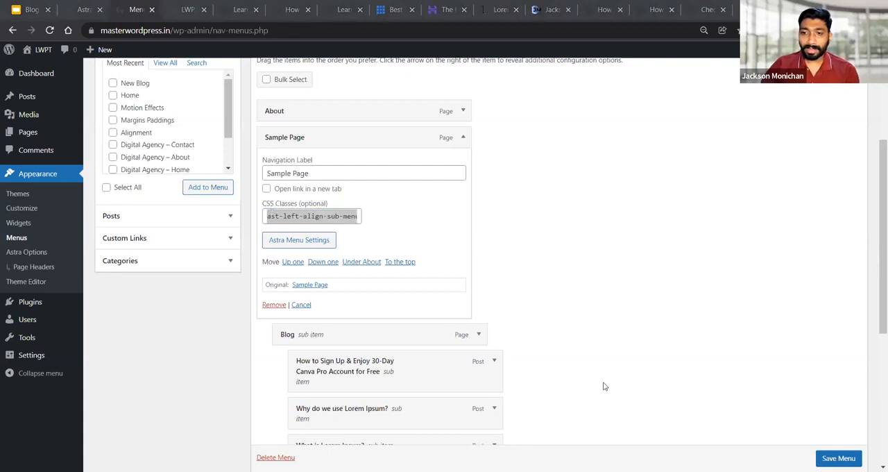
Collapse the Sample Page item's settings and save the Master Menu
click(463, 137)
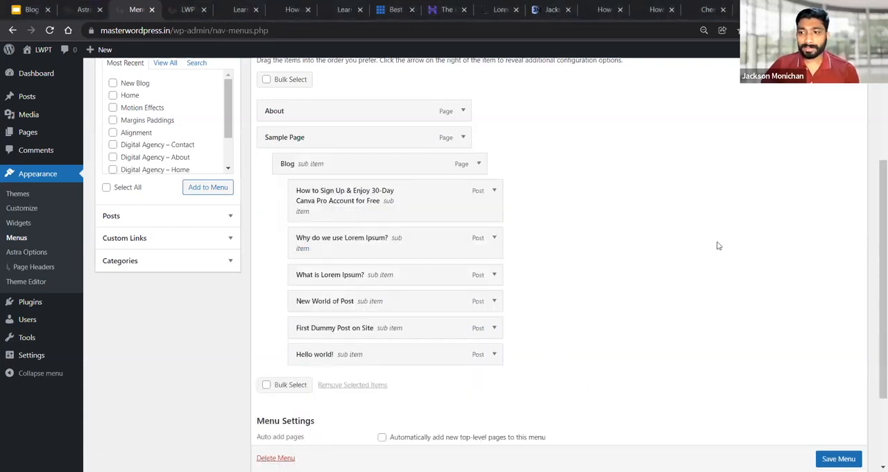
click(838, 459)
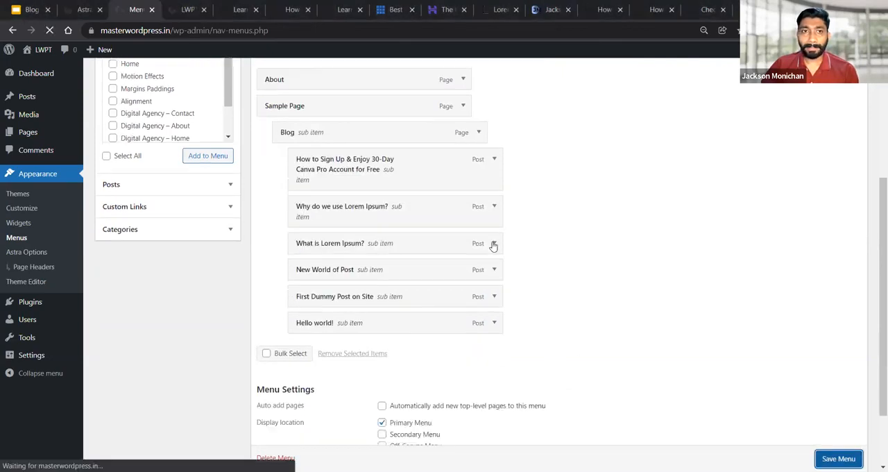
scroll(494, 245, up, 1)
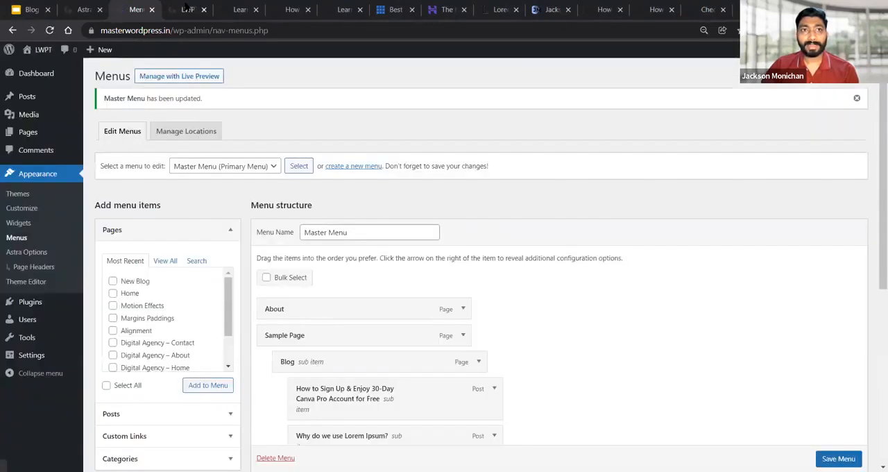
Reload the live site and check the alignment of the Blog submenu under Sample Page in the header
click(186, 8)
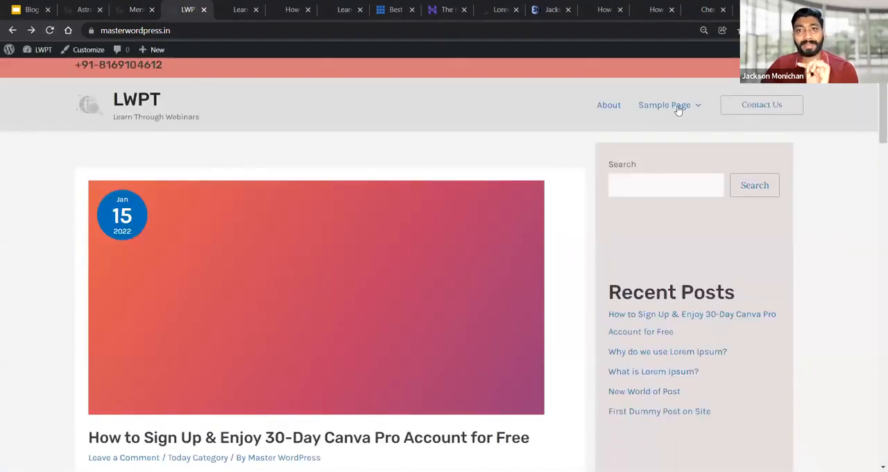
mouse_move(680, 109)
mouse_move(682, 139)
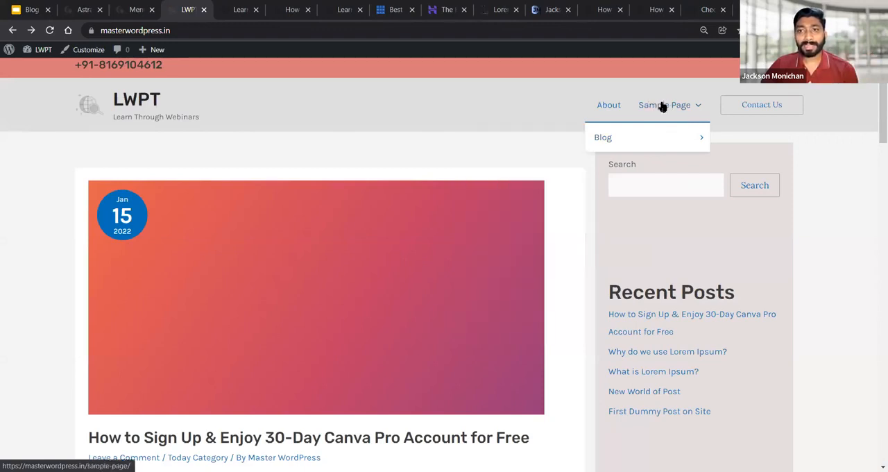
mouse_move(630, 138)
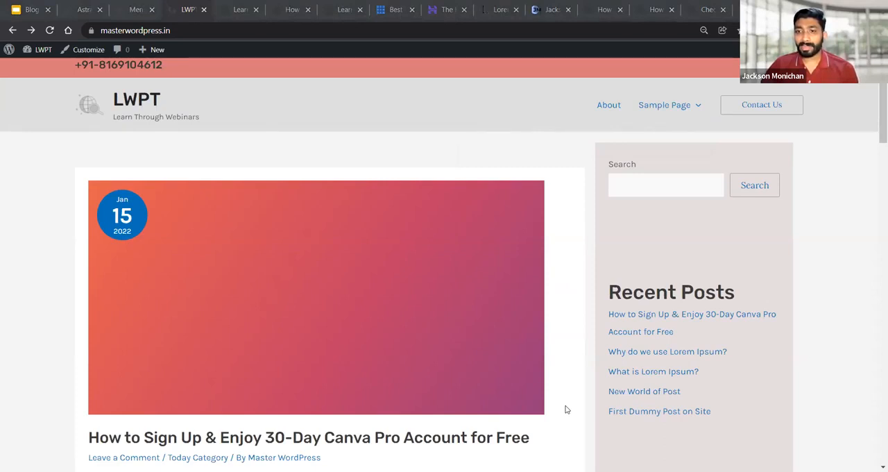
Go back to the menu editor and review the CSS class in the Sample Page item's settings
click(140, 7)
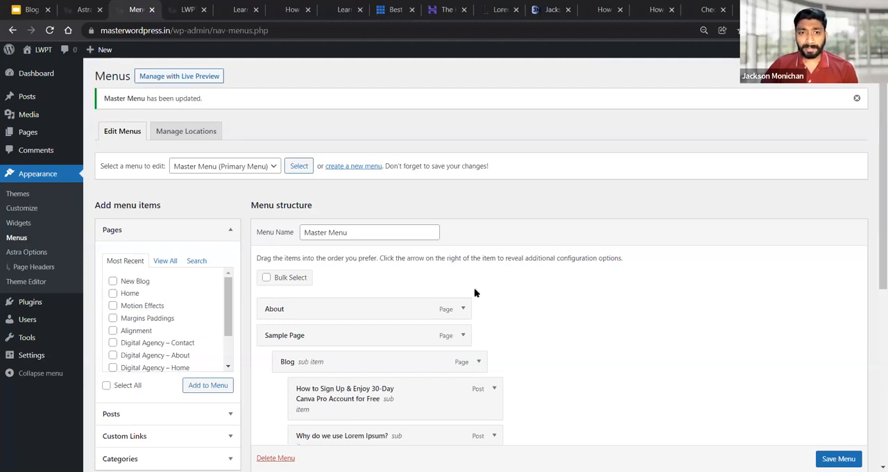
scroll(474, 287, down, 2)
scroll(474, 278, up, 2)
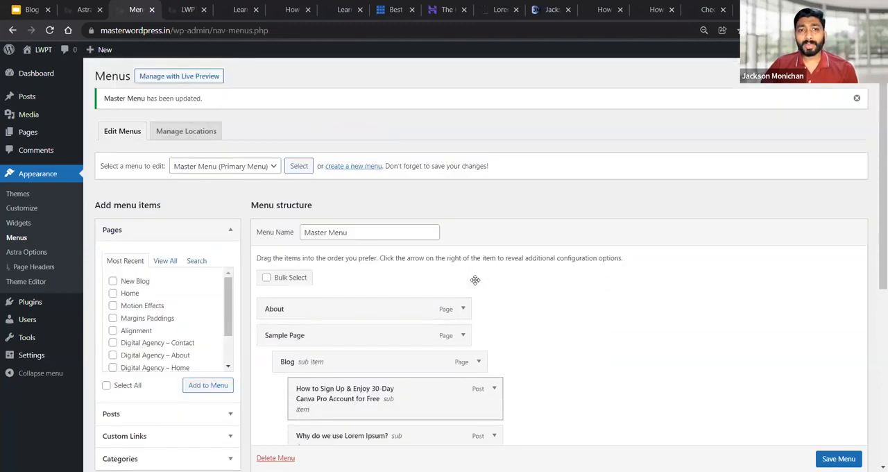
scroll(416, 281, down, 4)
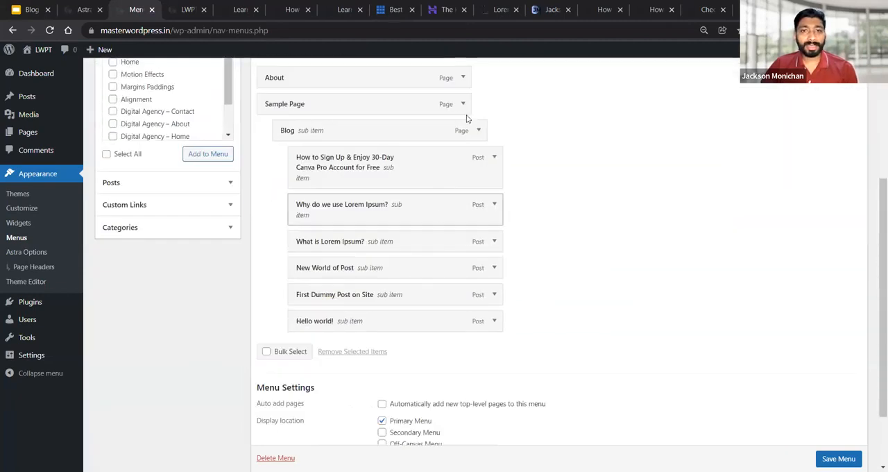
scroll(468, 118, up, 1)
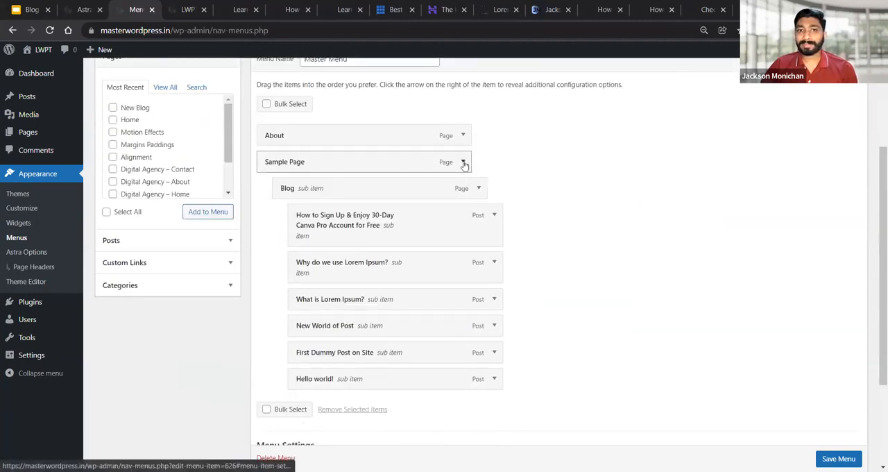
click(464, 164)
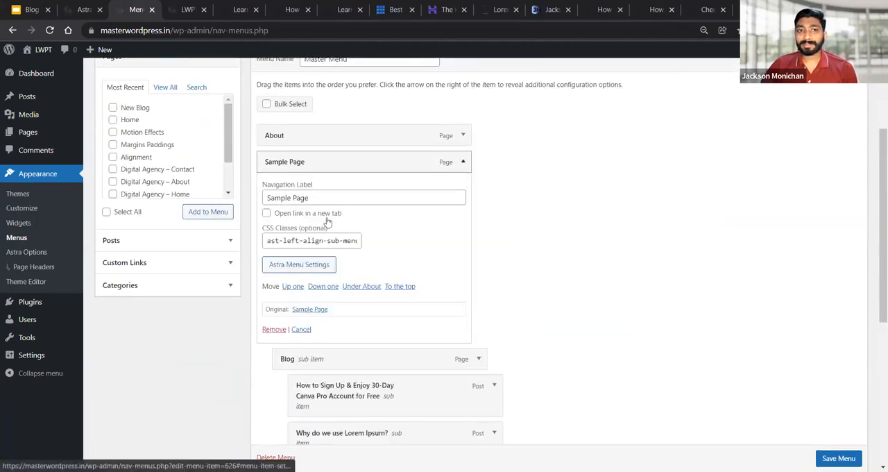
click(465, 163)
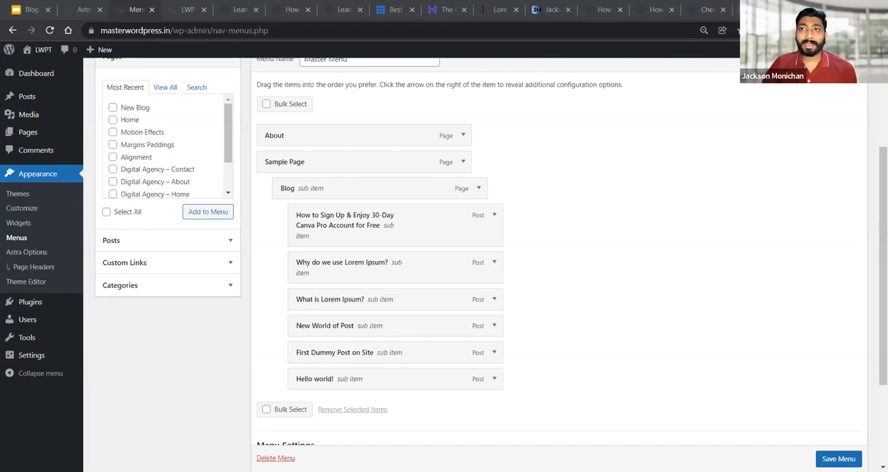
Open tinypng.com in a new tab and upload the Canva-Pro-Account-For-Free image for compression
key(ctrl+t)
text(tinypng)
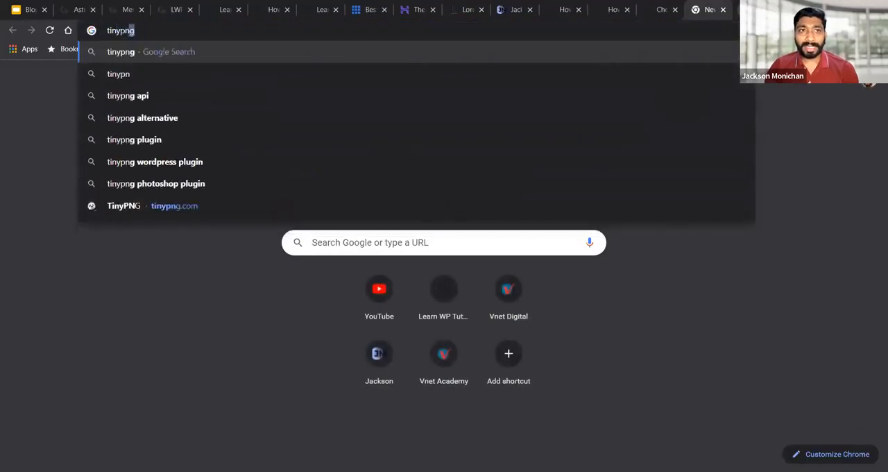
text(.com)
key(Return)
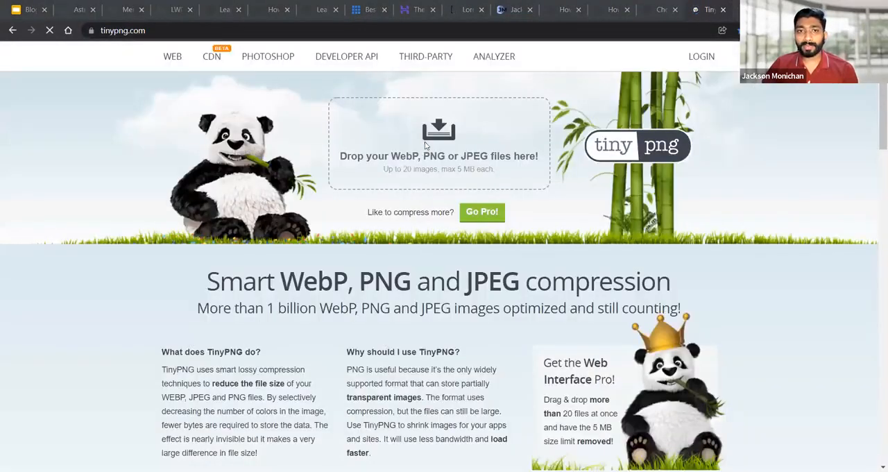
click(373, 129)
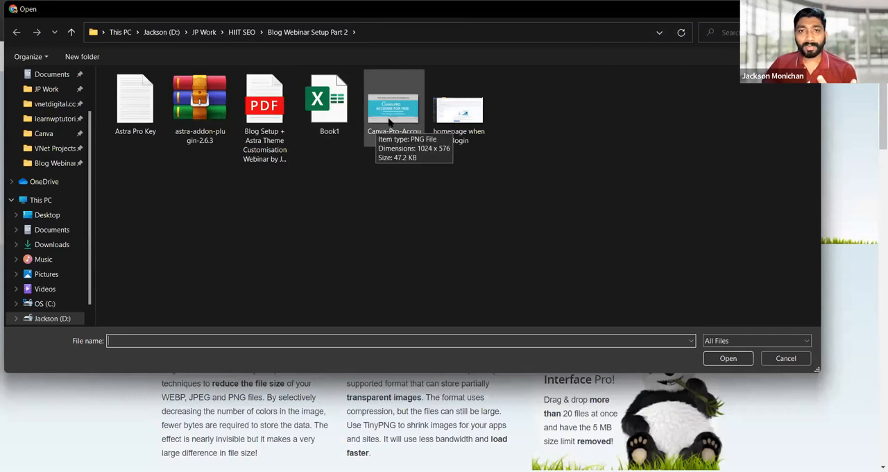
click(389, 122)
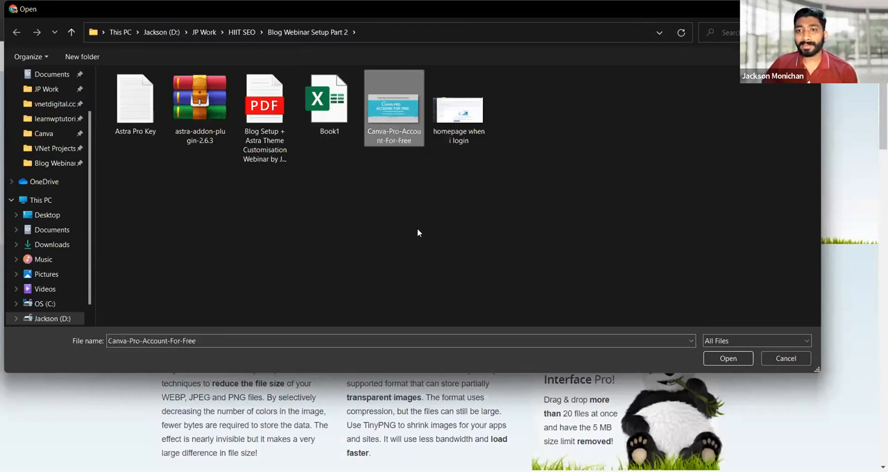
click(727, 358)
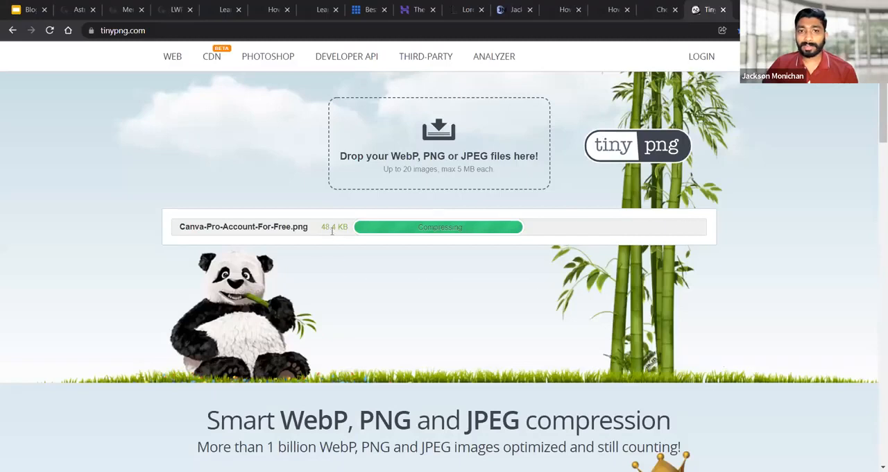
Compare the image's original size, compressed size and percentage saved in the TinyPNG result row
drag(324, 227, 353, 228)
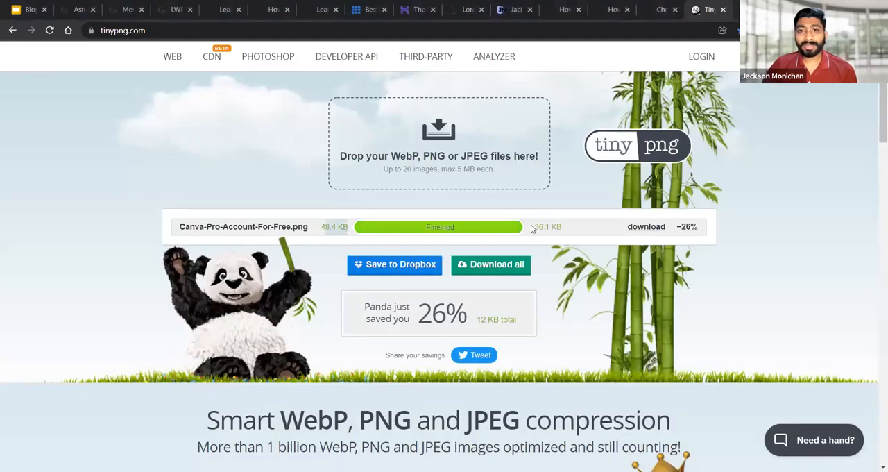
drag(535, 226, 579, 230)
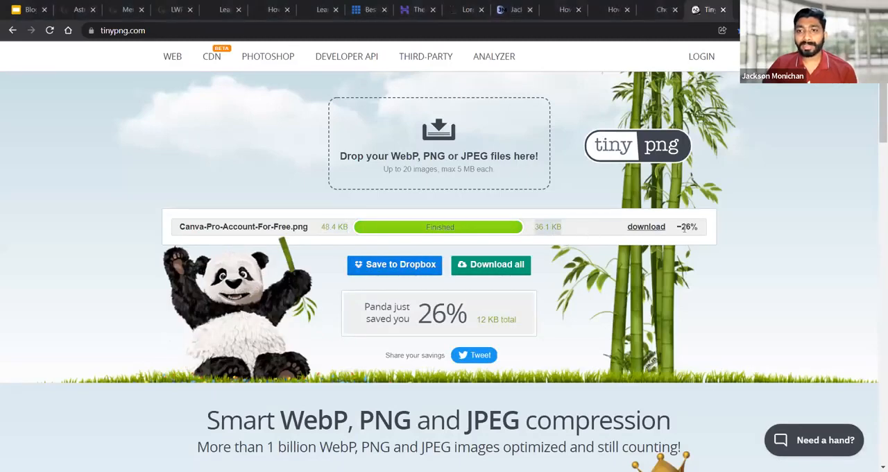
drag(677, 228, 700, 235)
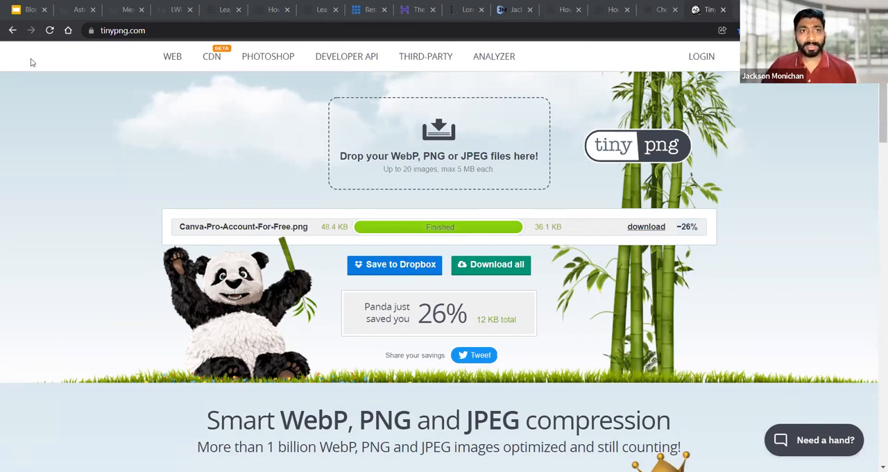
Return to the Google Slides webinar deck and advance to the slide about beautifying a website with a custom design
click(18, 8)
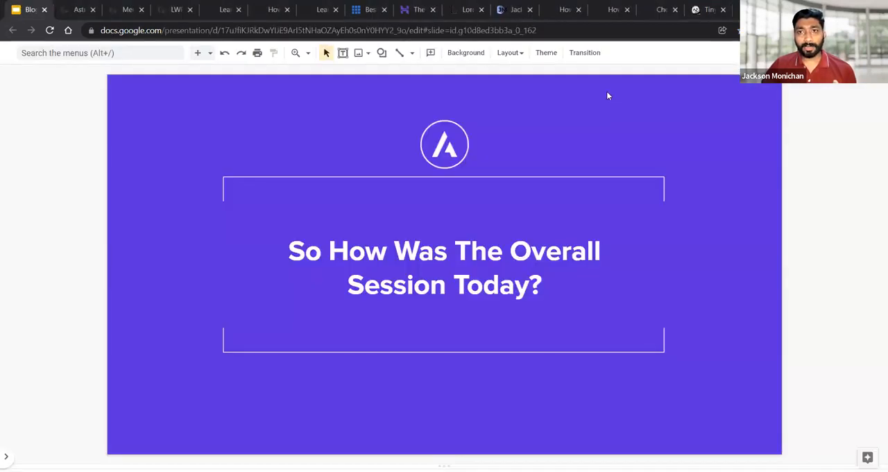
scroll(593, 190, down, 1)
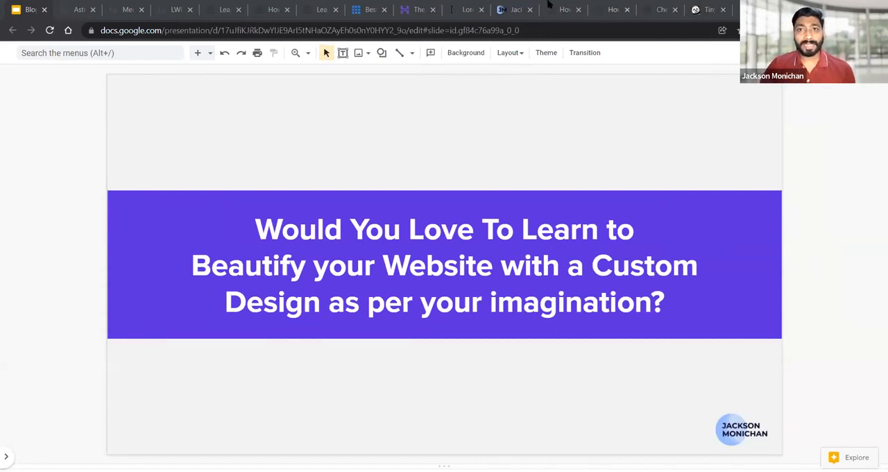
Show the presenter's personal website and look through the homepage's About Me, Milestone and Awards sections
click(517, 9)
scroll(610, 231, down, 5)
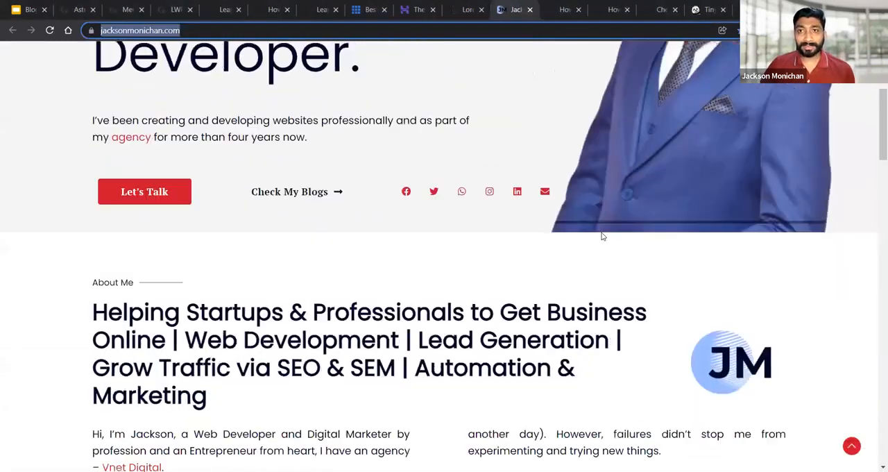
scroll(619, 231, down, 5)
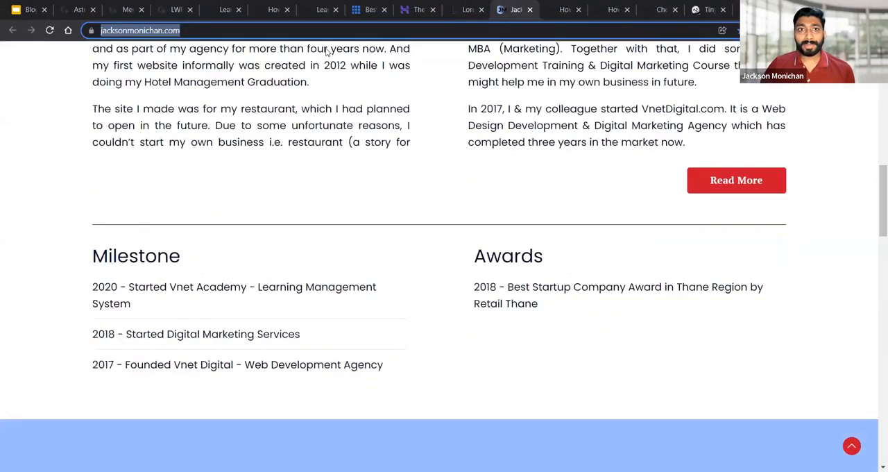
scroll(428, 45, up, 3)
scroll(461, 69, up, 6)
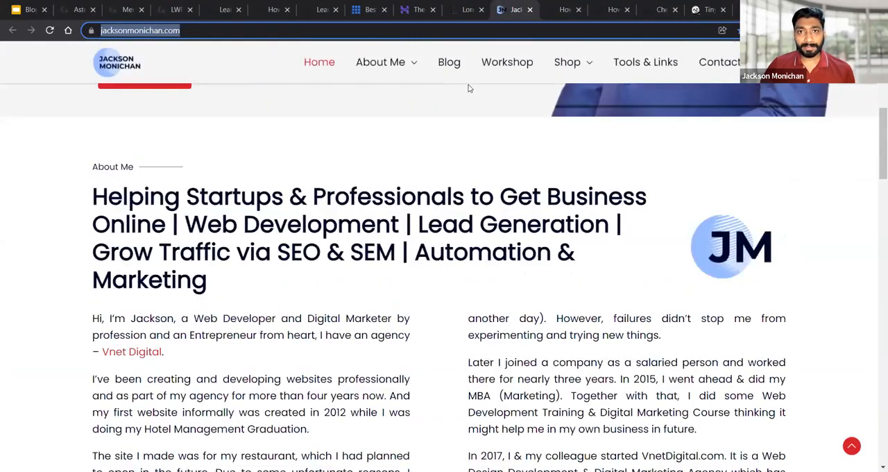
Open the Vnet Digital website and the marketing blogger's personal homepage, each in its own new tab
key(ctrl+t)
click(509, 289)
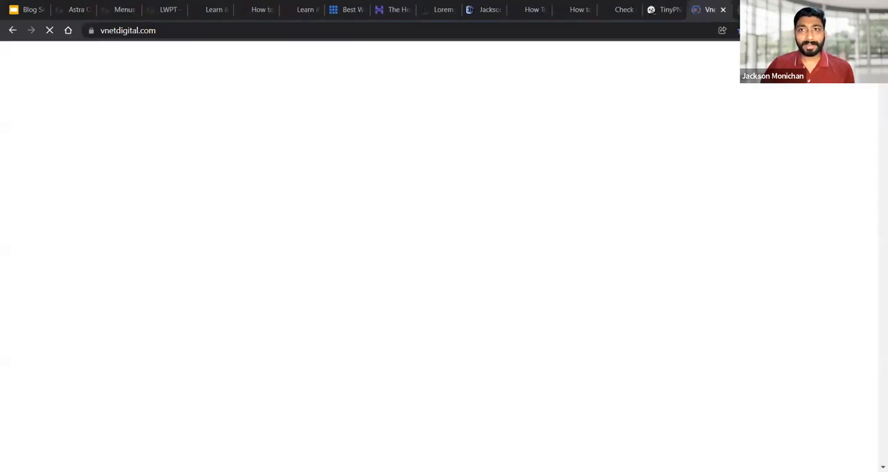
key(ctrl+t)
text(sanja)
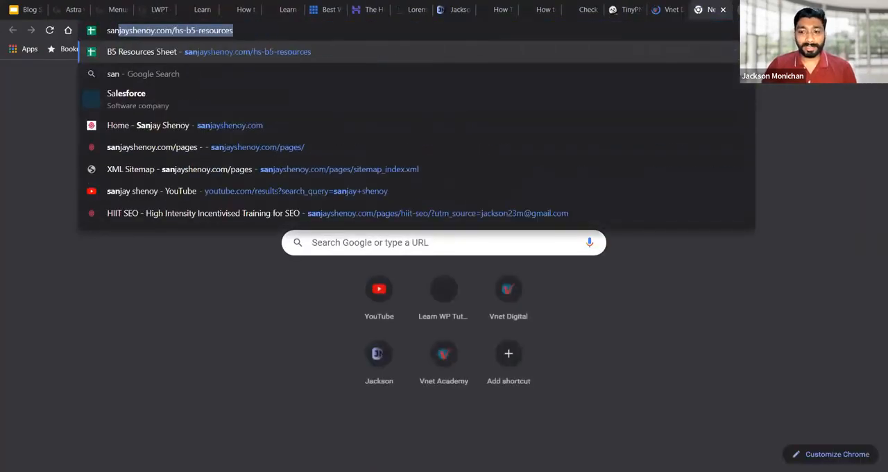
key(BackSpace)
key(BackSpace)
key(BackSpace)
key(BackSpace)
key(BackSpace)
key(BackSpace)
key(BackSpace)
key(BackSpace)
key(BackSpace)
key(BackSpace)
key(BackSpace)
key(BackSpace)
key(BackSpace)
key(BackSpace)
key(BackSpace)
key(BackSpace)
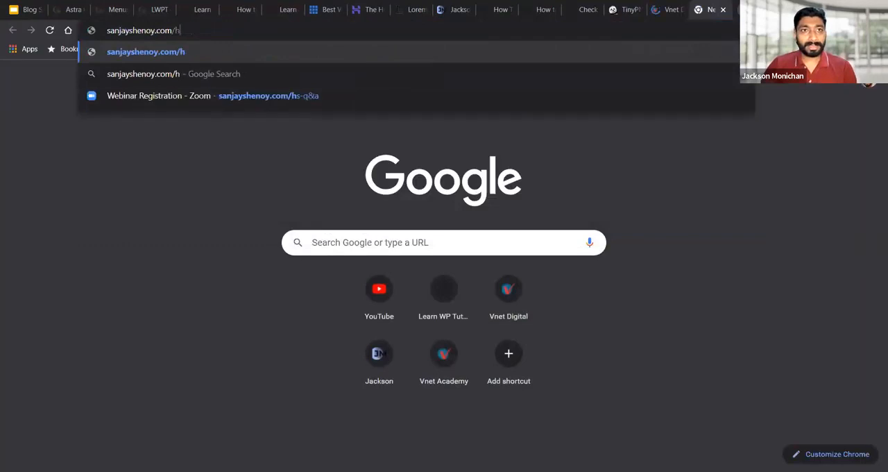
key(Return)
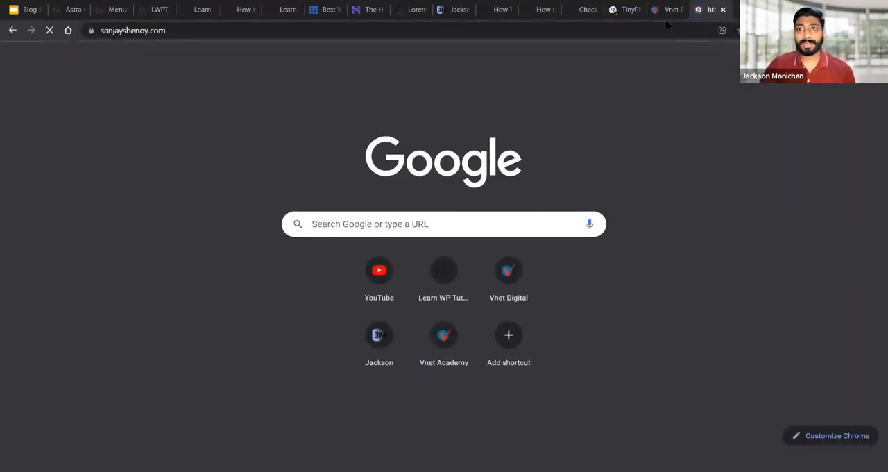
Look through the Vnet Digital homepage's services section as a custom design example, and return to its hero banner
click(666, 10)
scroll(646, 184, down, 5)
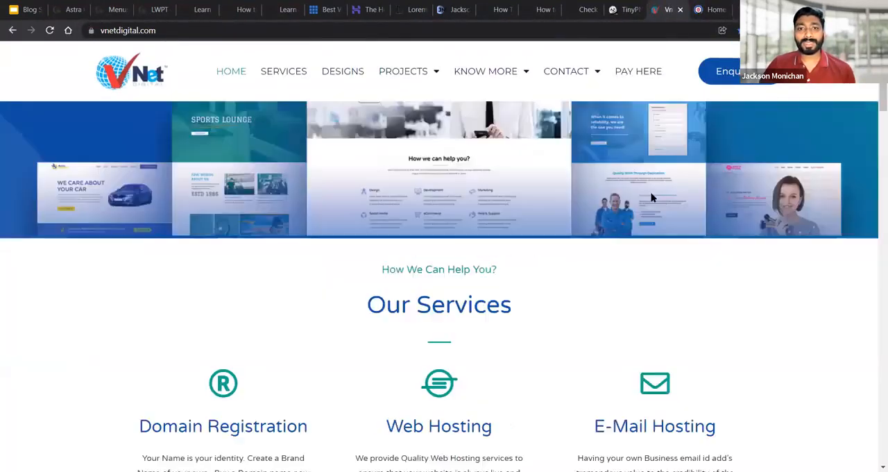
scroll(651, 194, down, 5)
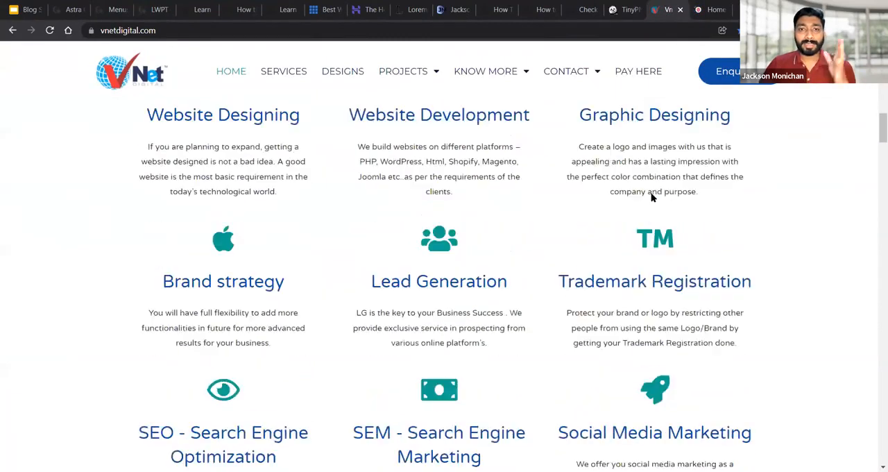
scroll(653, 192, down, 2)
scroll(668, 198, down, 3)
scroll(671, 199, up, 5)
scroll(669, 208, up, 10)
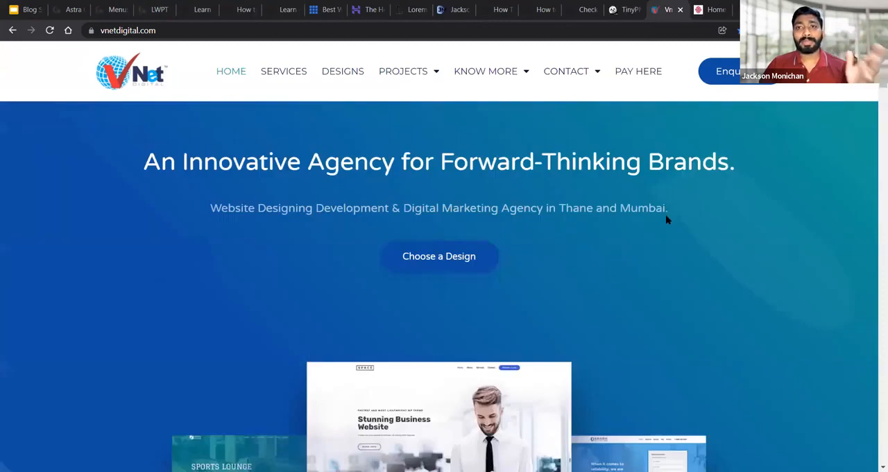
Show the marketing blogger's homepage and look through its introduction and Top Blogs section
click(709, 11)
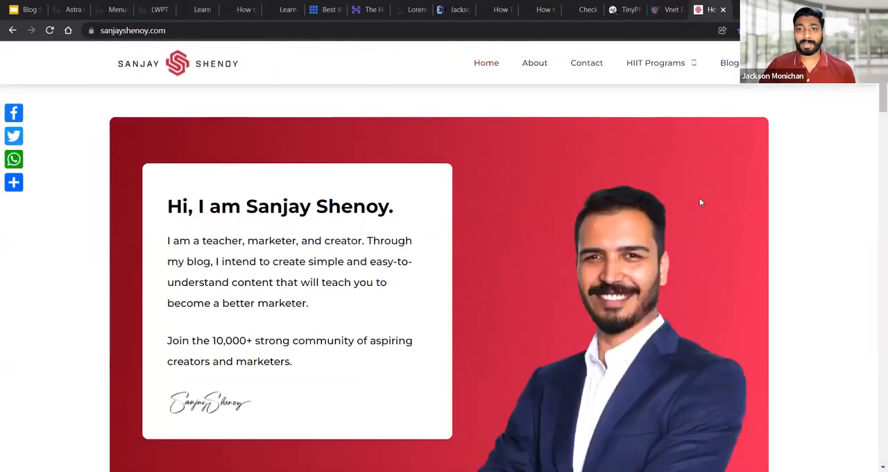
scroll(700, 202, down, 8)
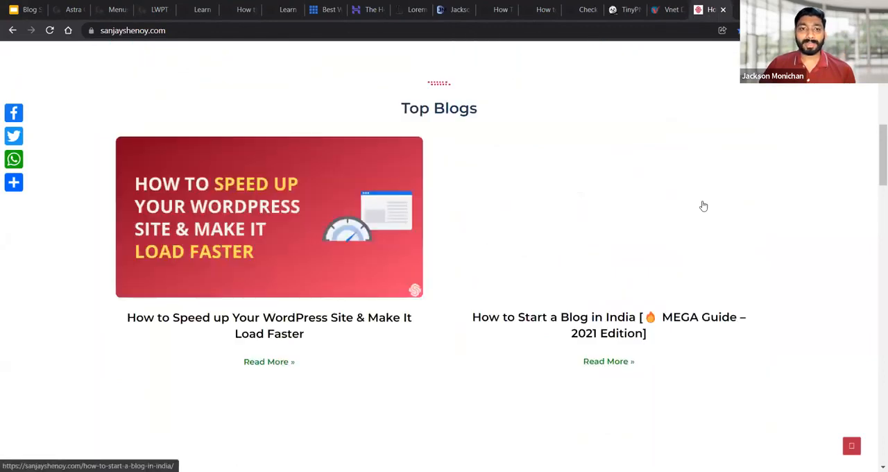
scroll(703, 206, down, 5)
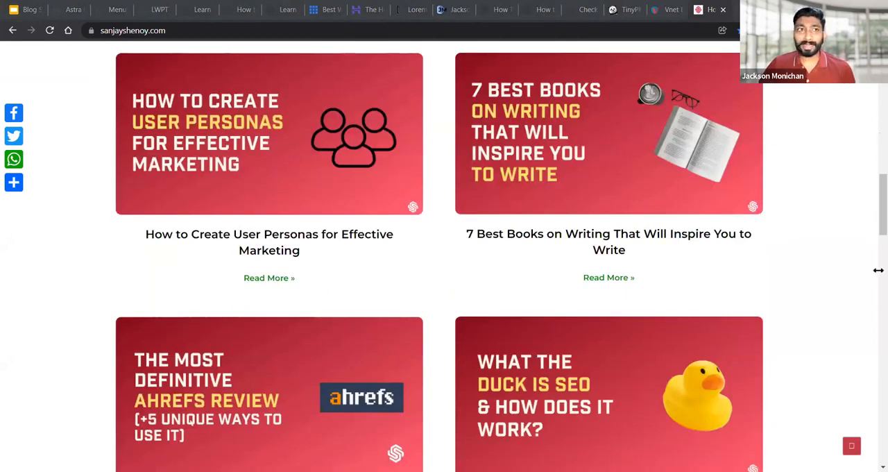
Go back to the webinar slides and advance to the slide introducing the 06 Day Elementor Workshop
click(56, 4)
click(29, 8)
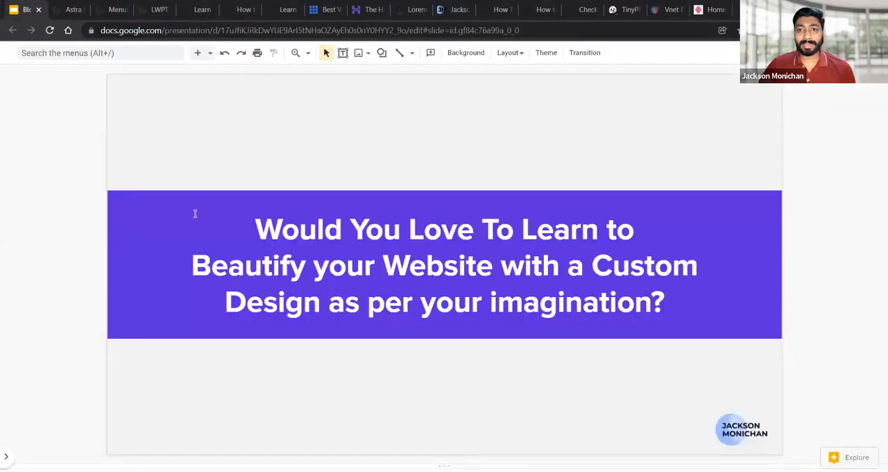
key(Down)
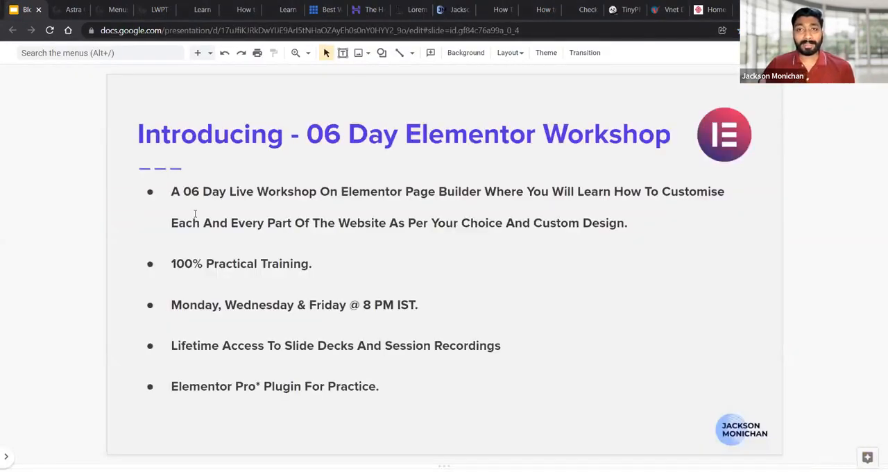
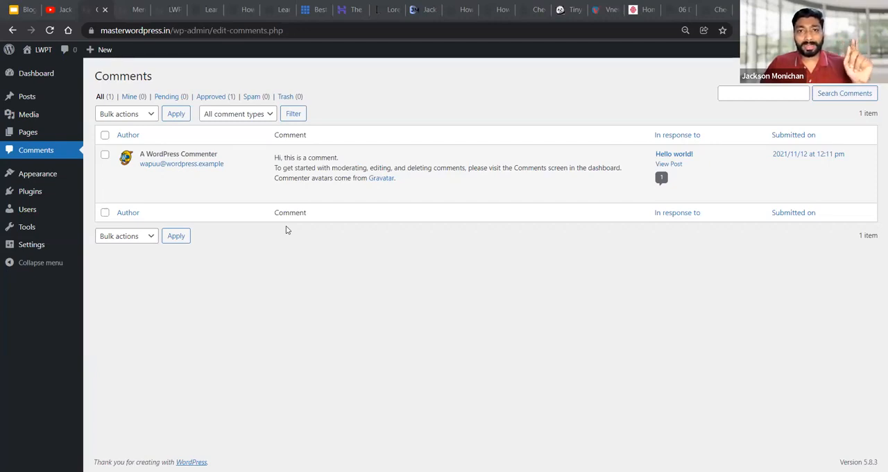
Open the Astra Options page for the site's theme in the WordPress dashboard
mouse_move(28, 175)
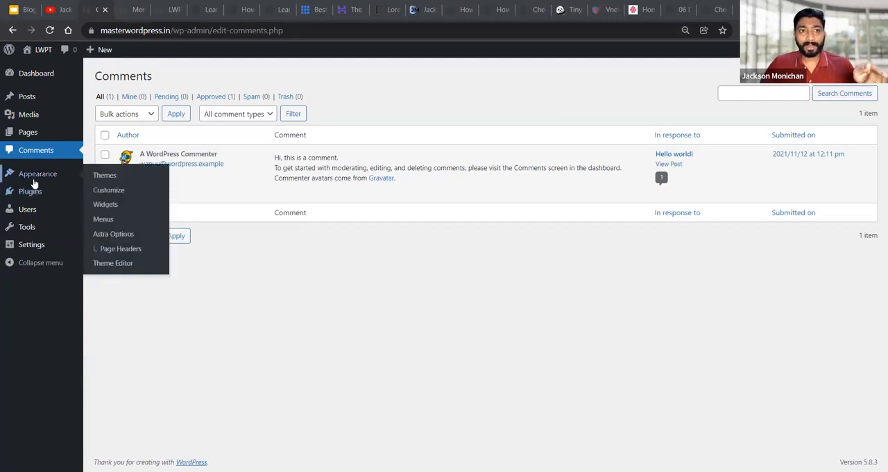
click(115, 234)
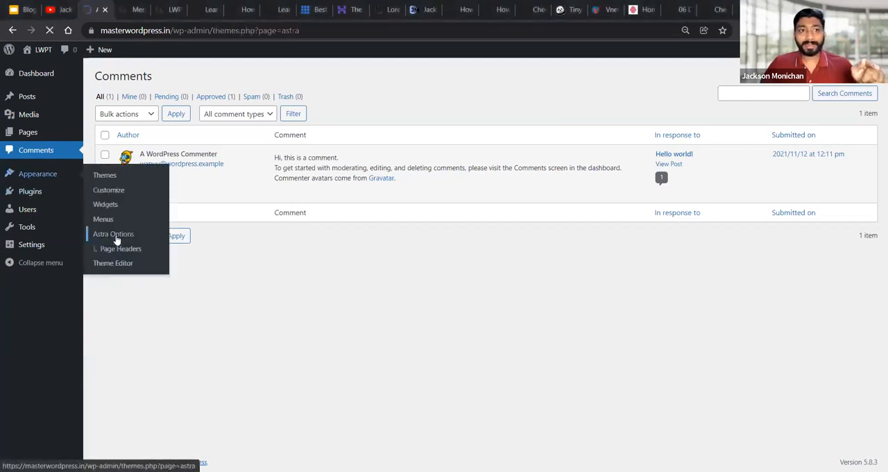